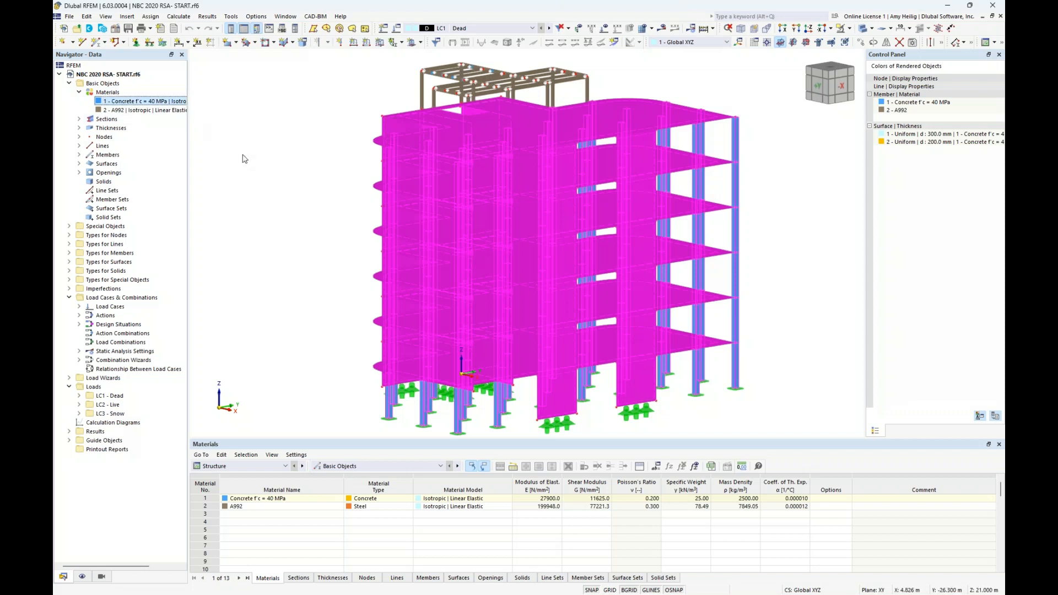
Highlight in the model the members using A992 steel and those assigned to each of the four sections
left_click(122, 110)
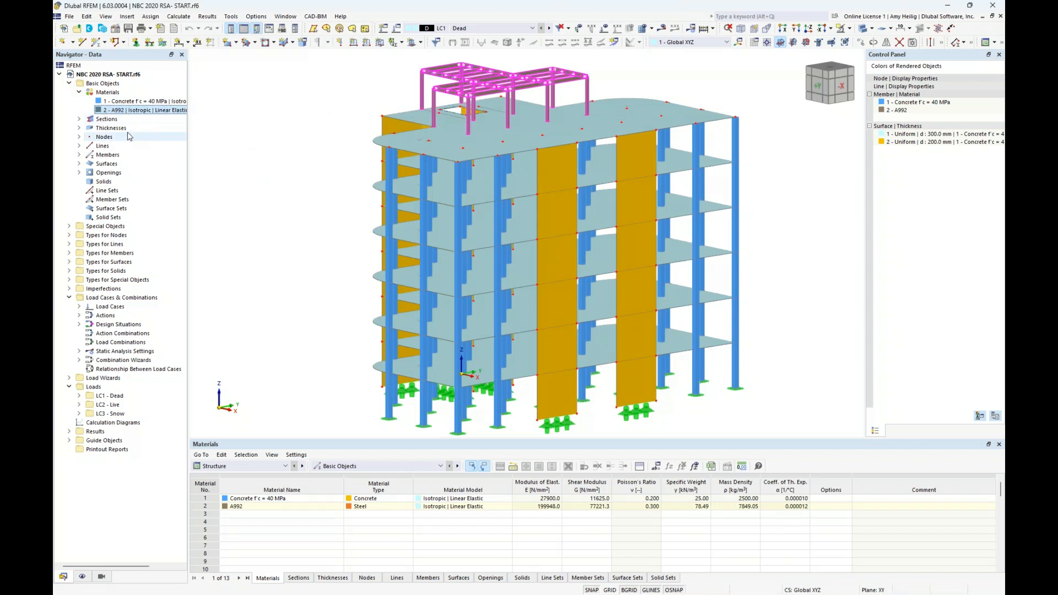
left_click(78, 92)
left_click(79, 101)
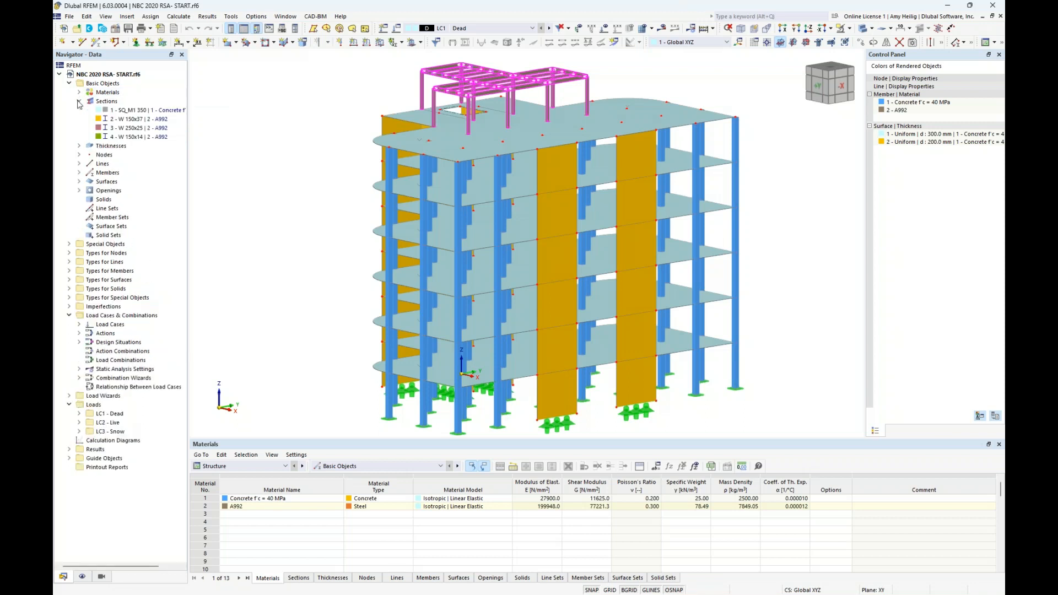
left_click(109, 112)
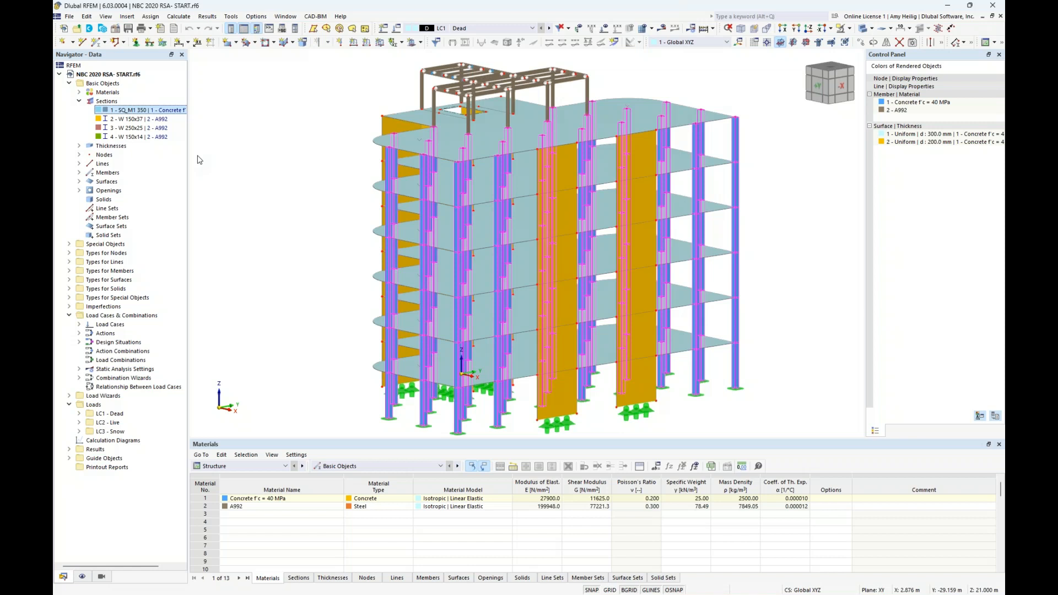
left_click(113, 121)
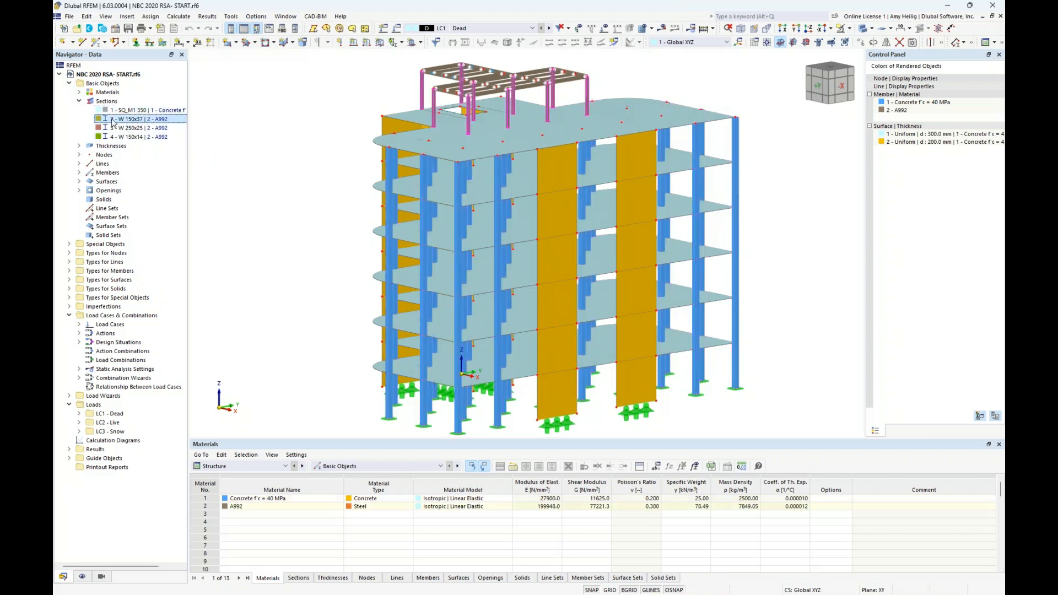
left_click(113, 129)
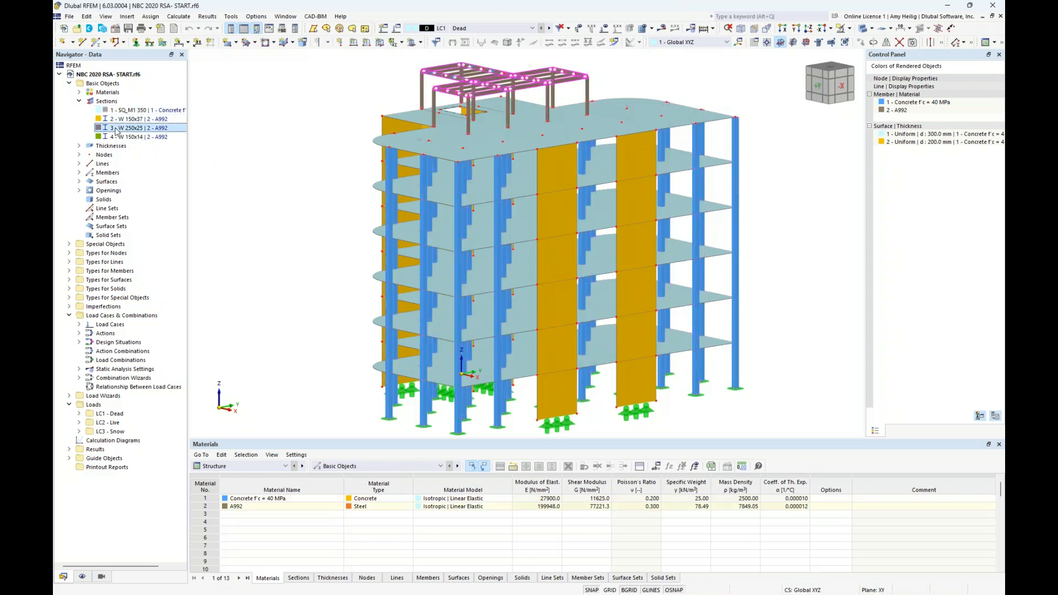
left_click(115, 138)
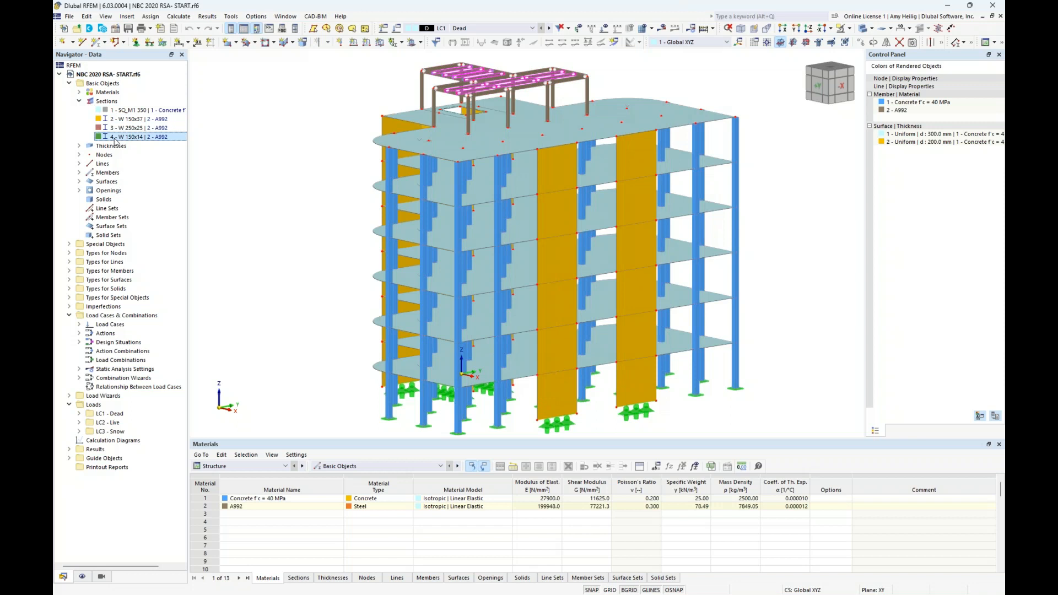
left_click(79, 101)
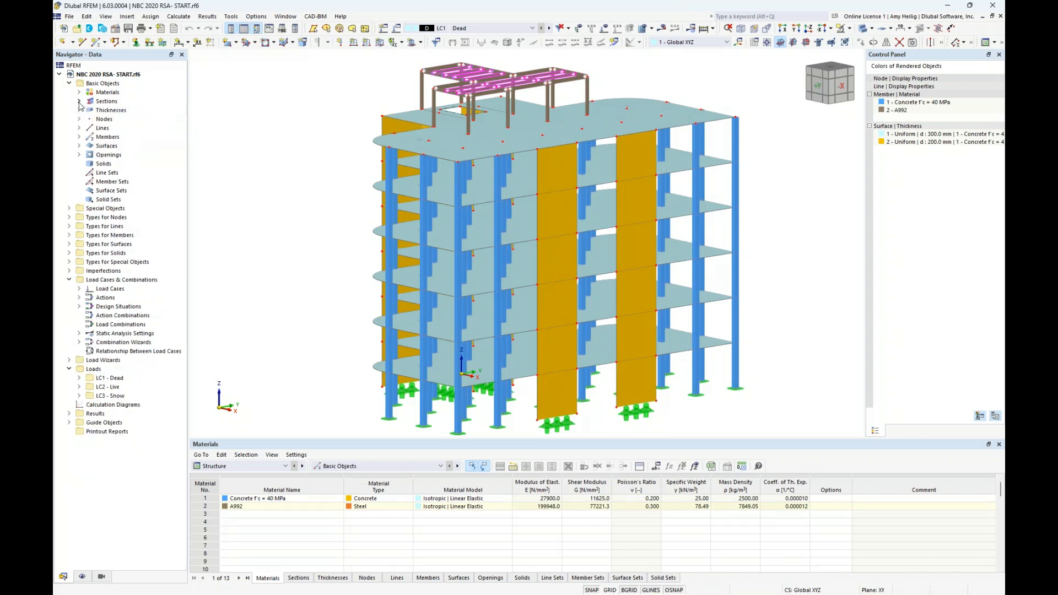
Highlight the surfaces assigned to the 300 mm and 200 mm uniform thicknesses
left_click(79, 111)
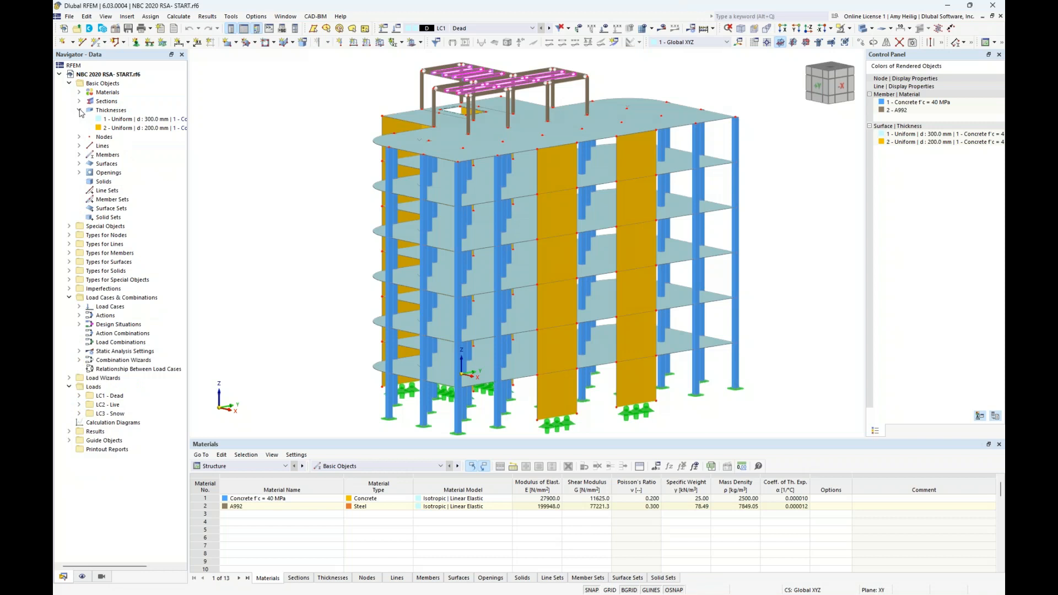
left_click(127, 119)
middle_click_drag(293, 204, 285, 189, "ctrl")
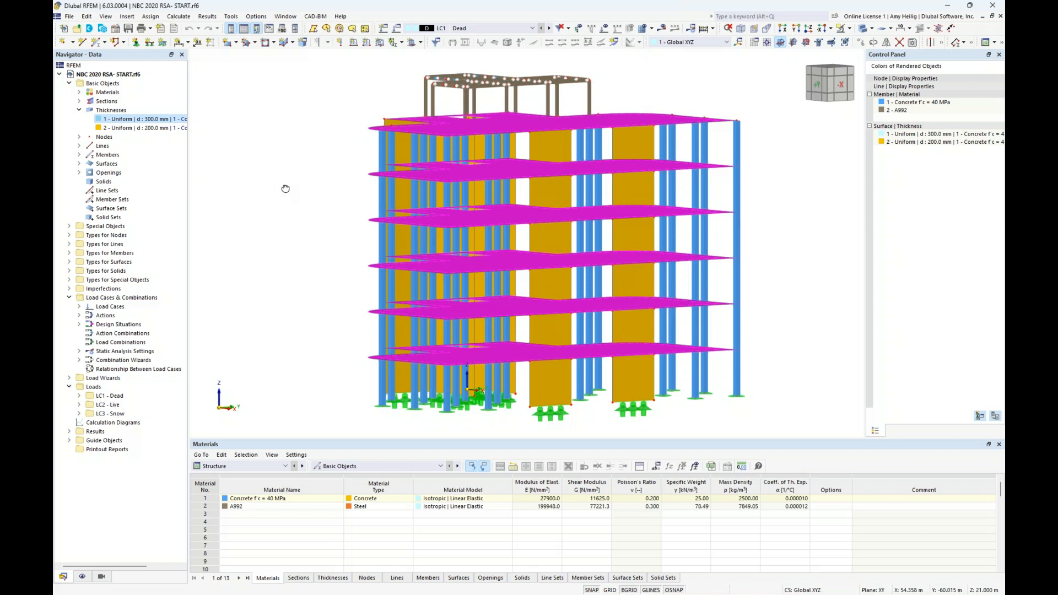
left_click(132, 128)
mouse_move(255, 171)
middle_mouse_down("ctrl")
mouse_move(288, 189)
mouse_move(436, 197)
mouse_move(270, 171)
middle_mouse_up("ctrl")
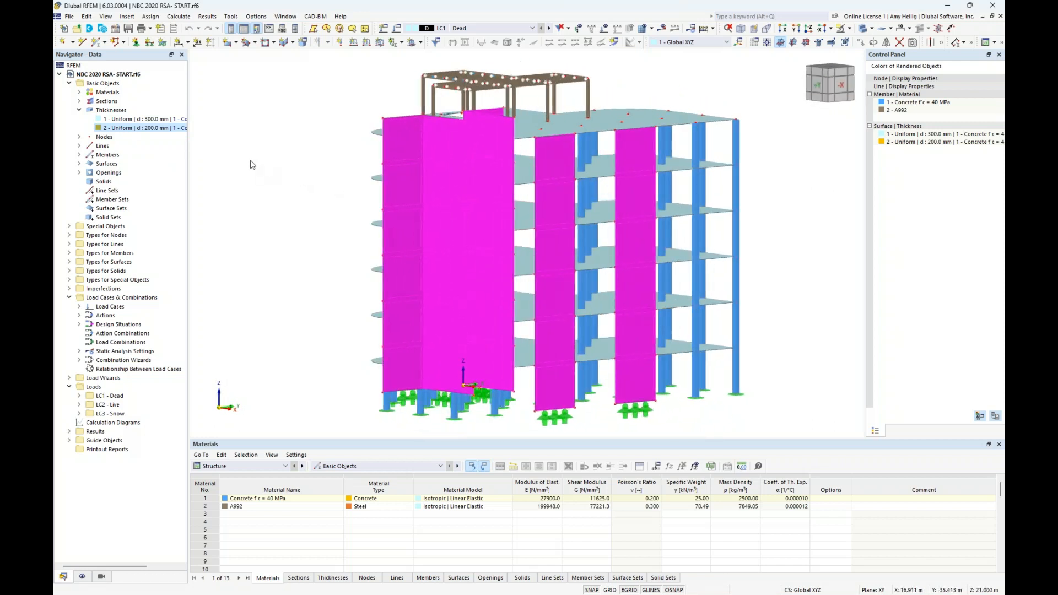
left_click(81, 114)
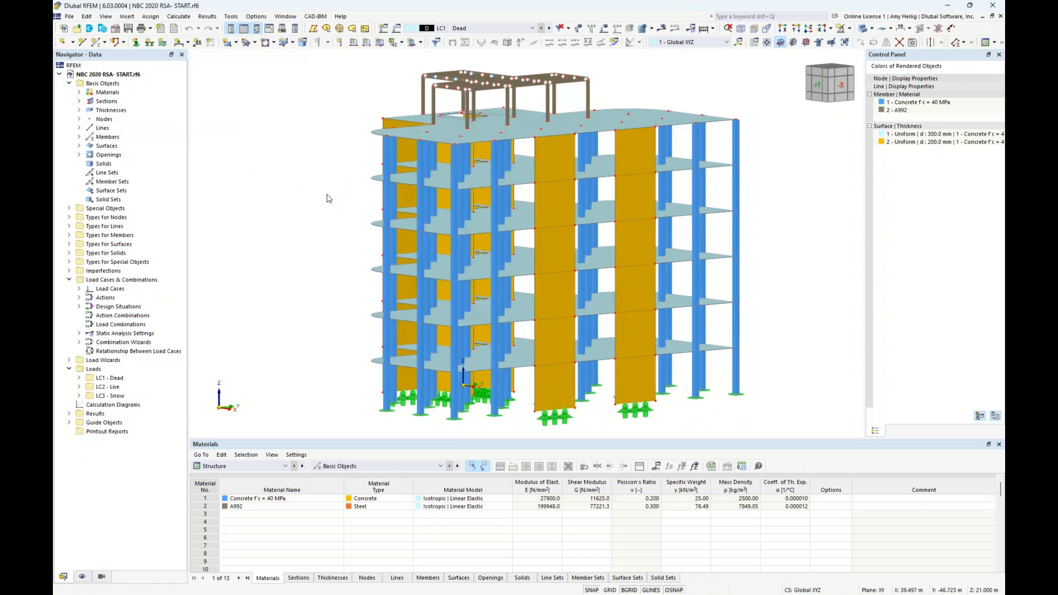
Display the applied loads of LC1 Dead, LC2 Live and LC3 Snow one after another, and hide the loads again
middle_click_drag(314, 208, 311, 216, "ctrl")
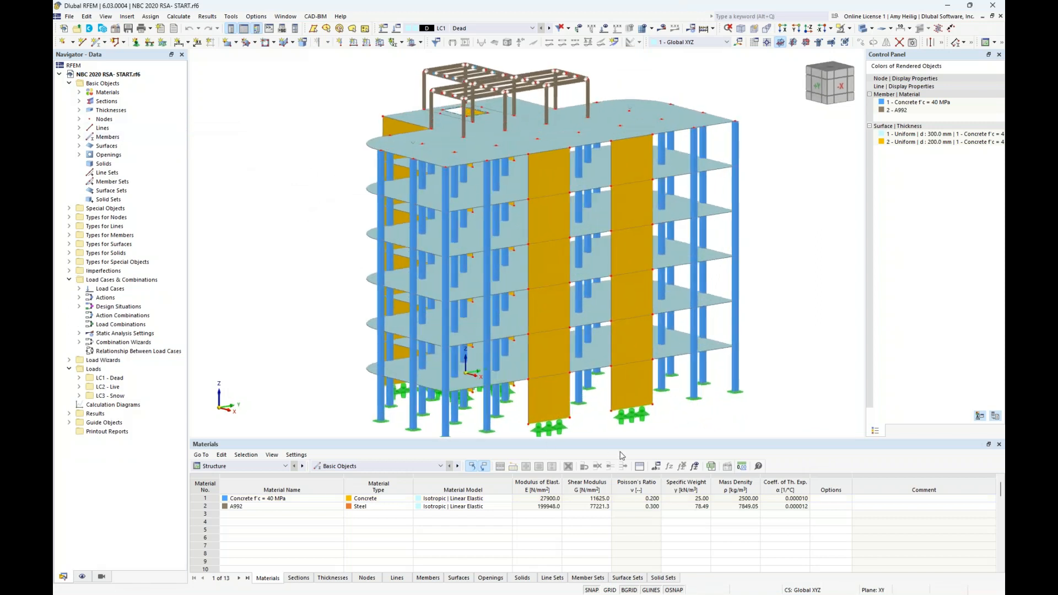
left_click_drag(635, 444, 635, 484)
middle_click_drag(765, 193, 739, 201)
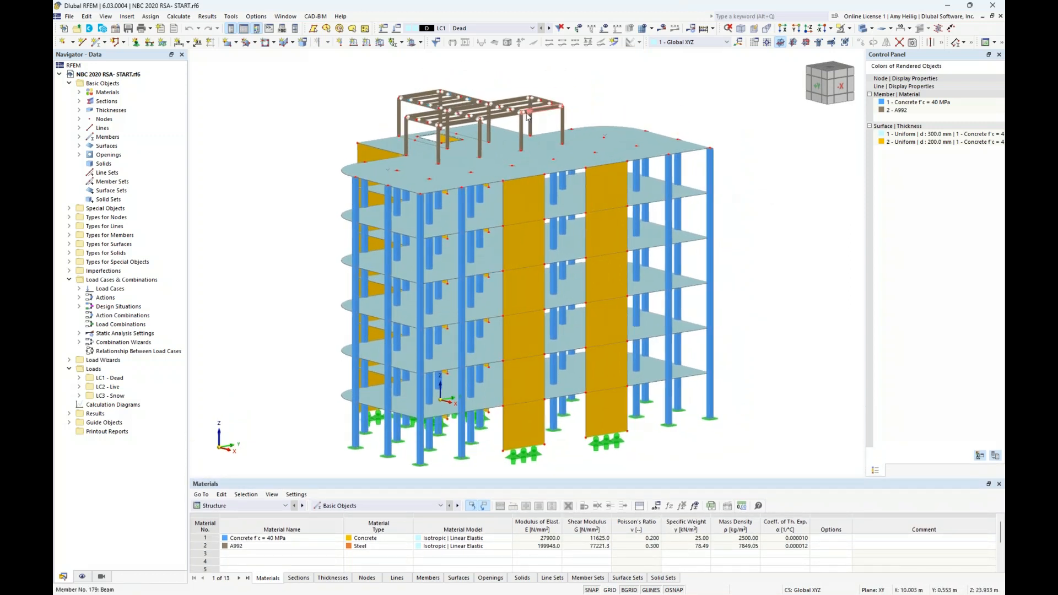
left_click(515, 28)
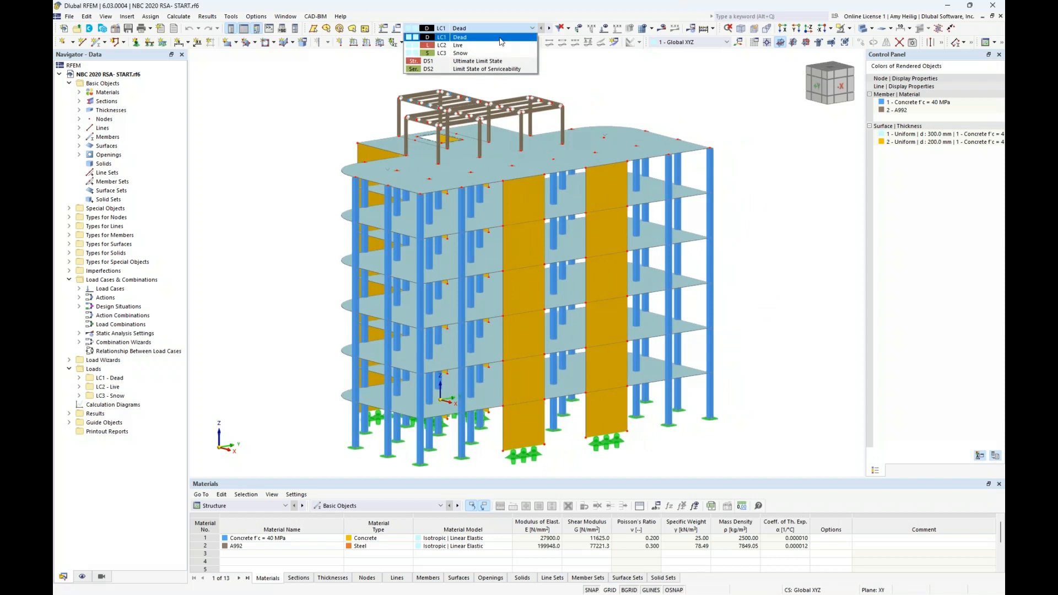
left_click(500, 38)
left_click(605, 28)
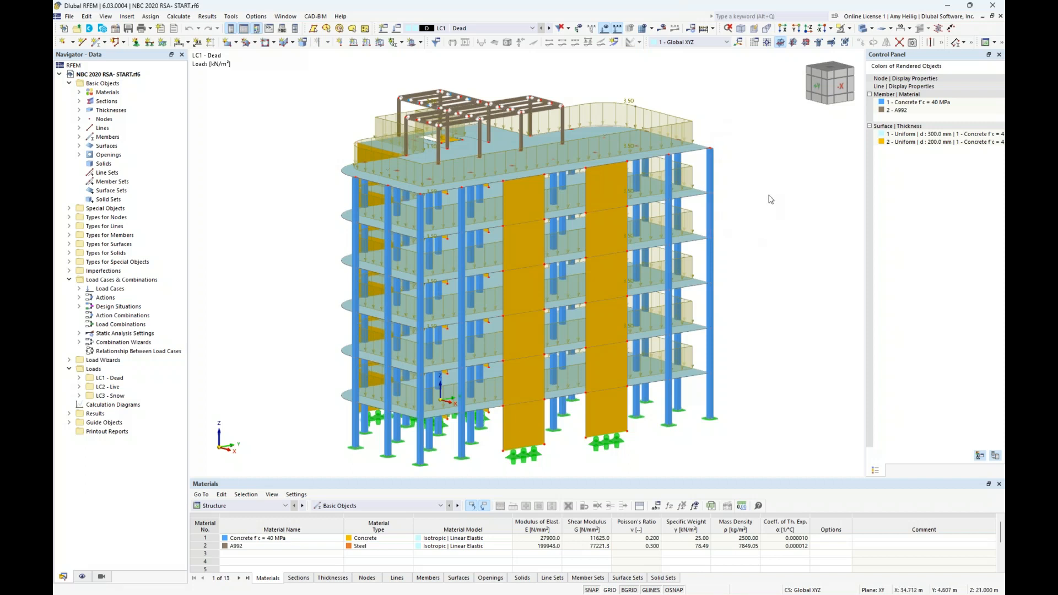
left_click(549, 28)
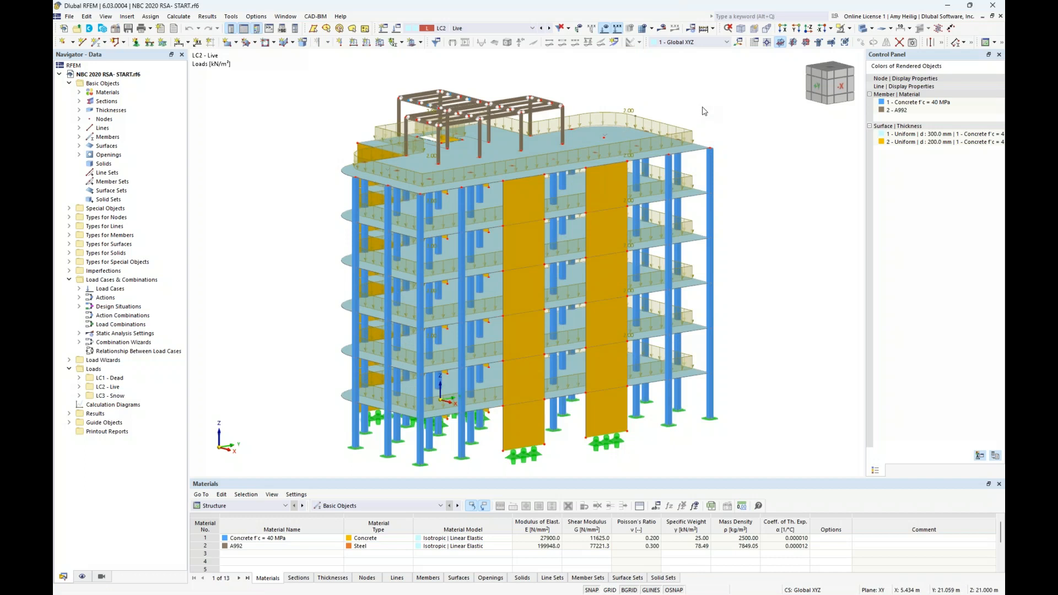
left_click(549, 28)
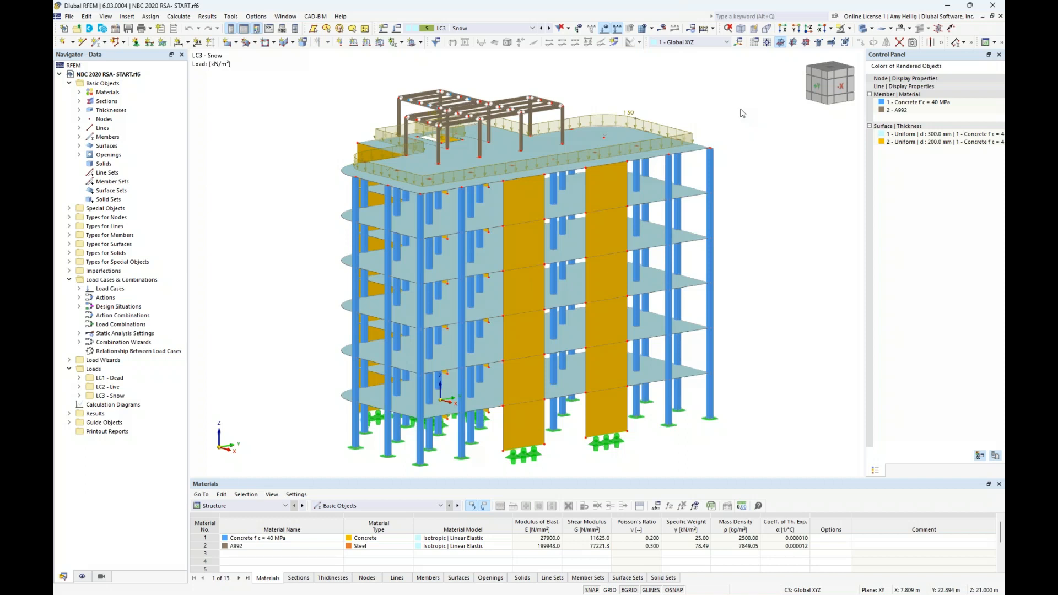
left_click(606, 32)
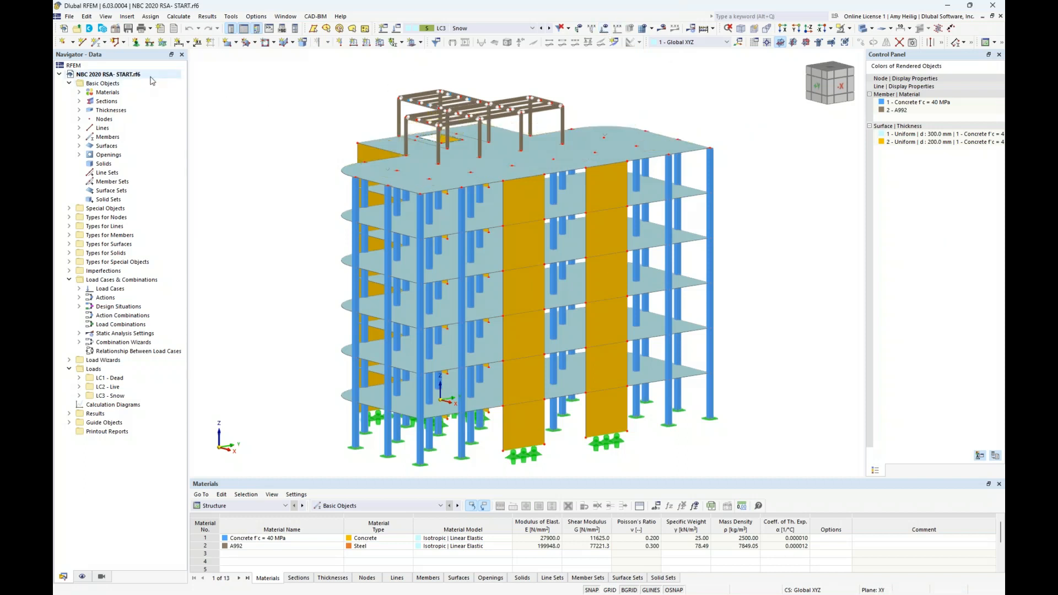
Open the model's base data and activate the Modal Analysis add-on
right_click(153, 80)
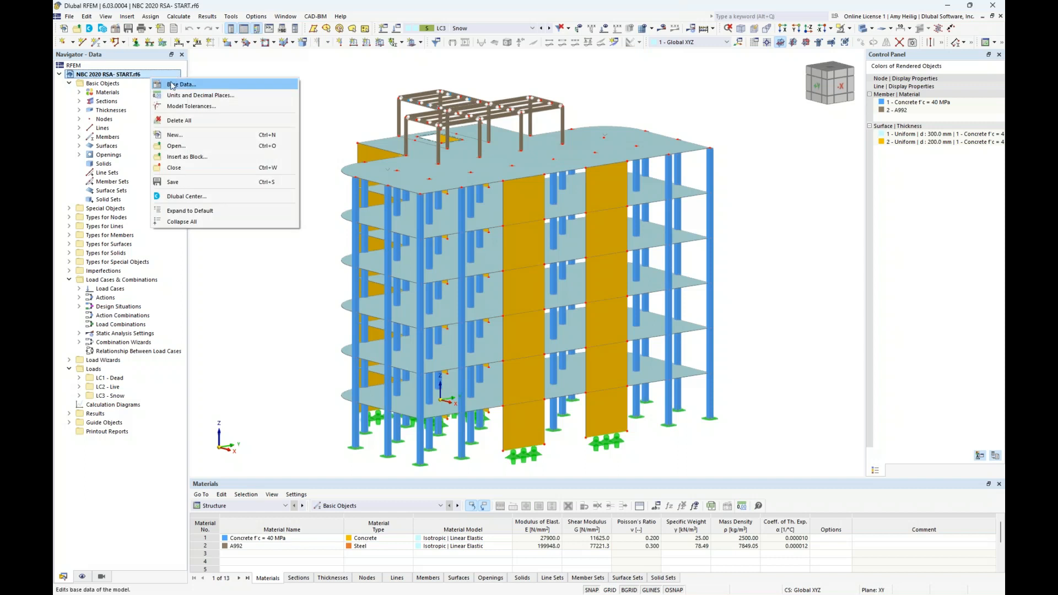
left_click(173, 85)
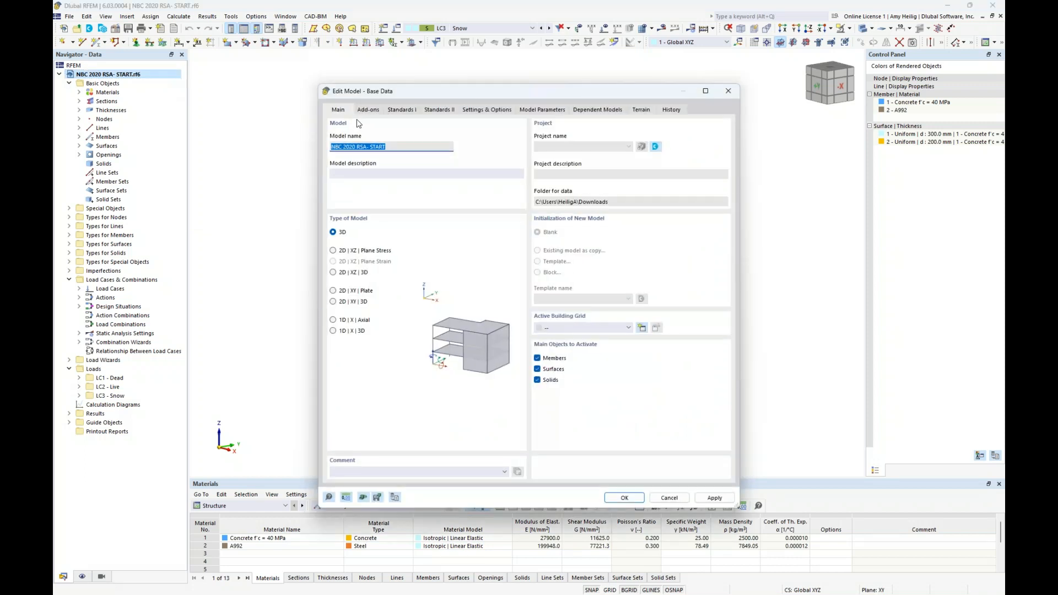
left_click(401, 150)
left_click(376, 110)
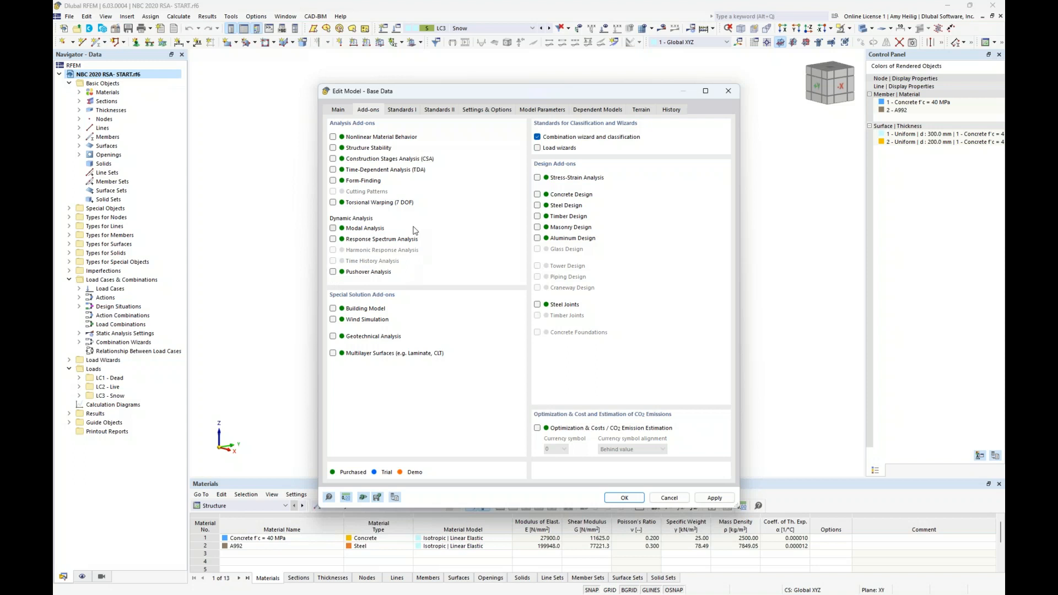
left_click(333, 228)
Keep NBC 2020 as the standard for load case classification and dynamic analysis, and confirm the base data
left_click(400, 109)
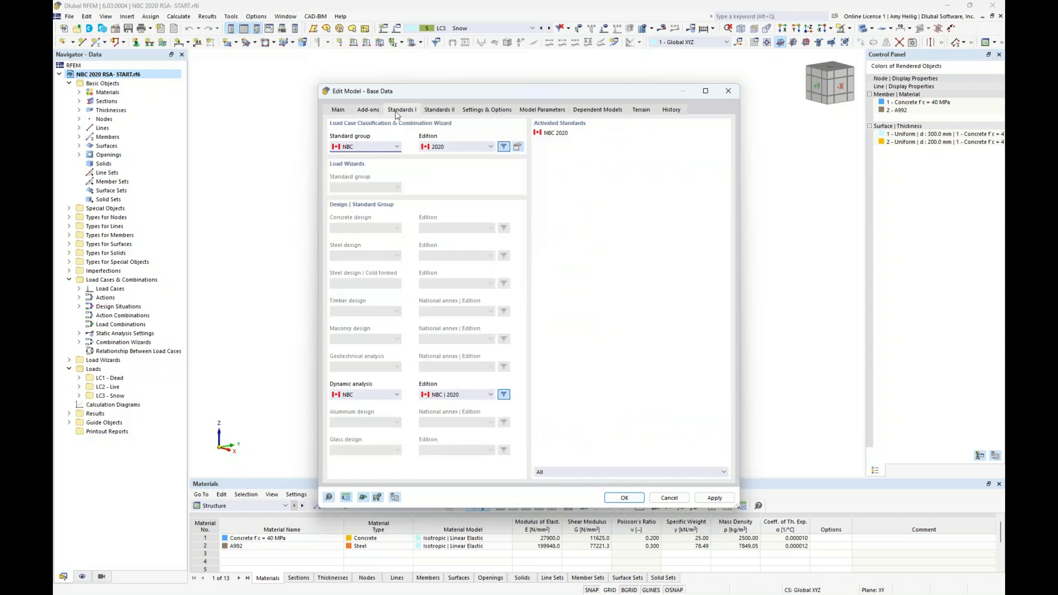
left_click(396, 148)
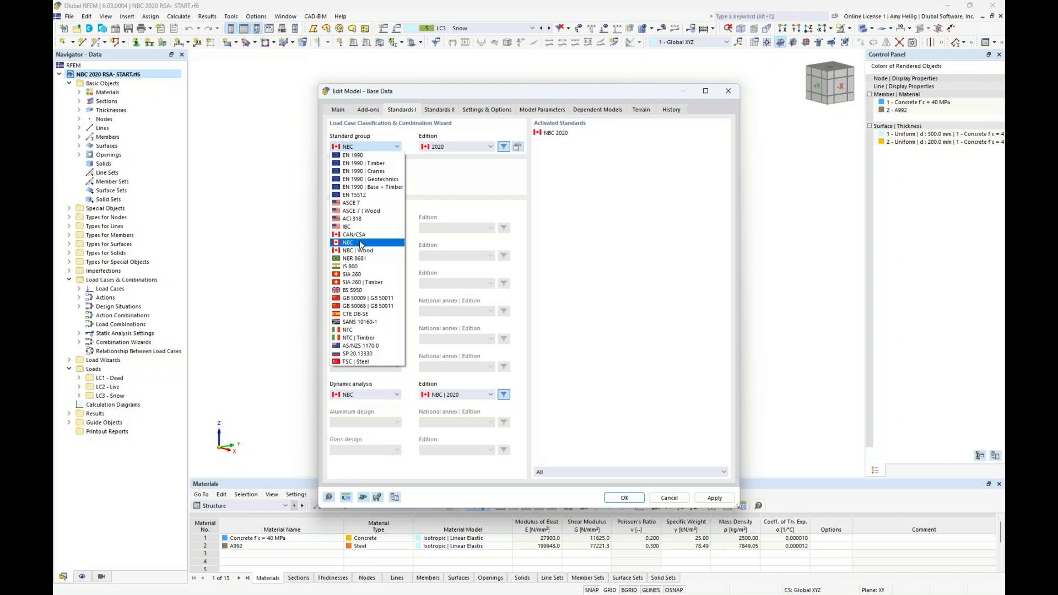
left_click(435, 197)
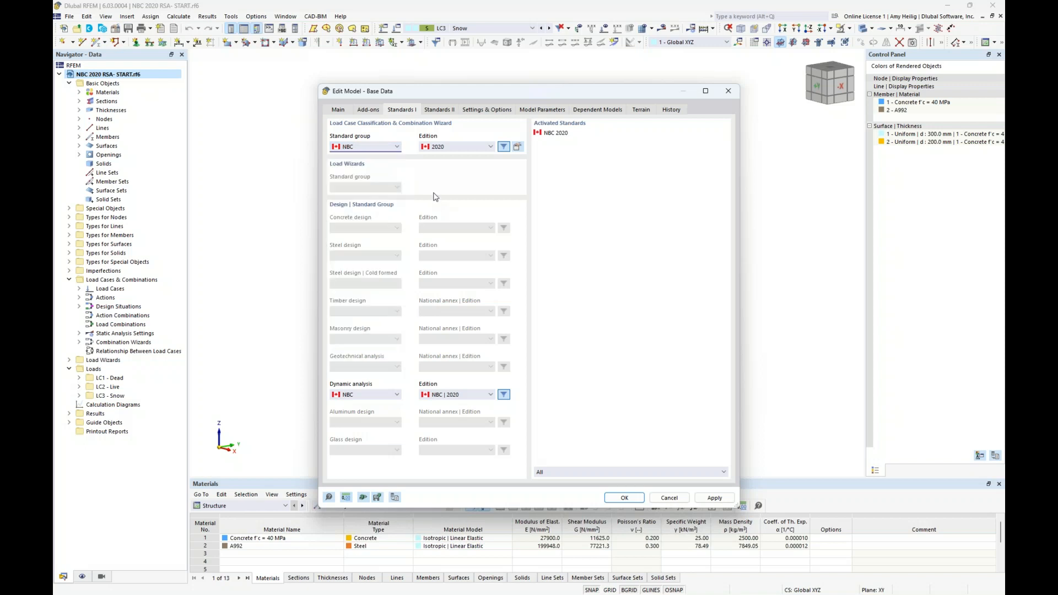
left_click(385, 396)
left_click(385, 396)
left_click(623, 498)
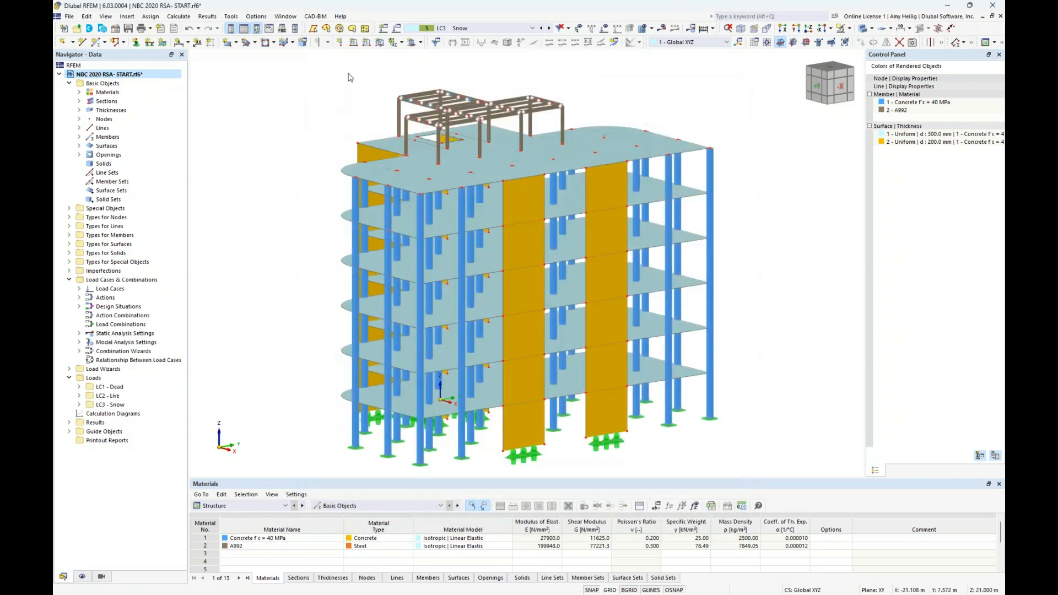
Create load case LC4 named Modal Analysis and set its analysis type to Modal Analysis
left_click(397, 29)
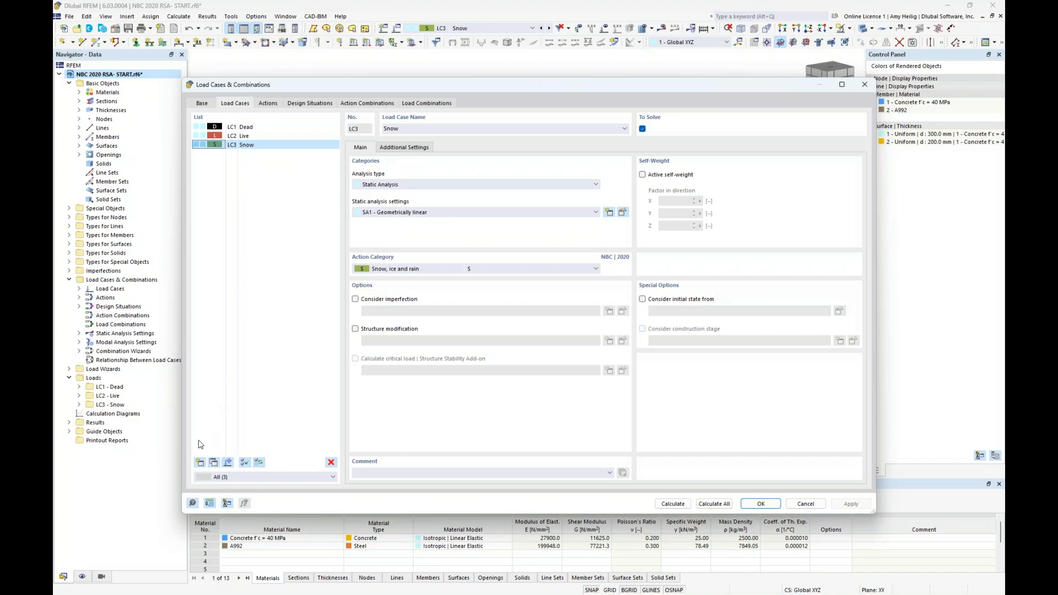
left_click(198, 463)
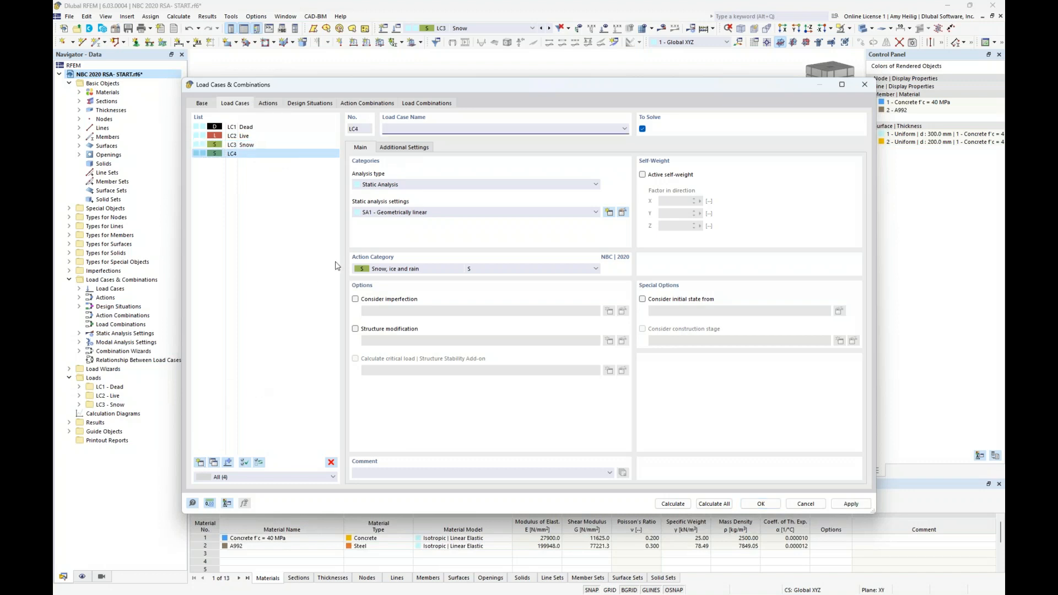
type("Modal Analysis")
left_click(399, 186)
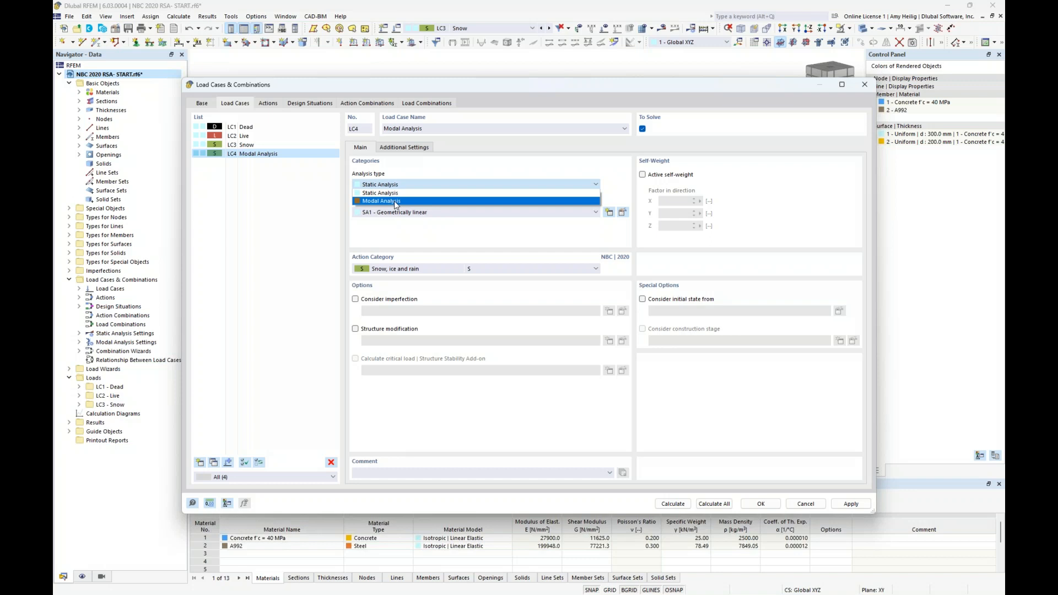
left_click(396, 201)
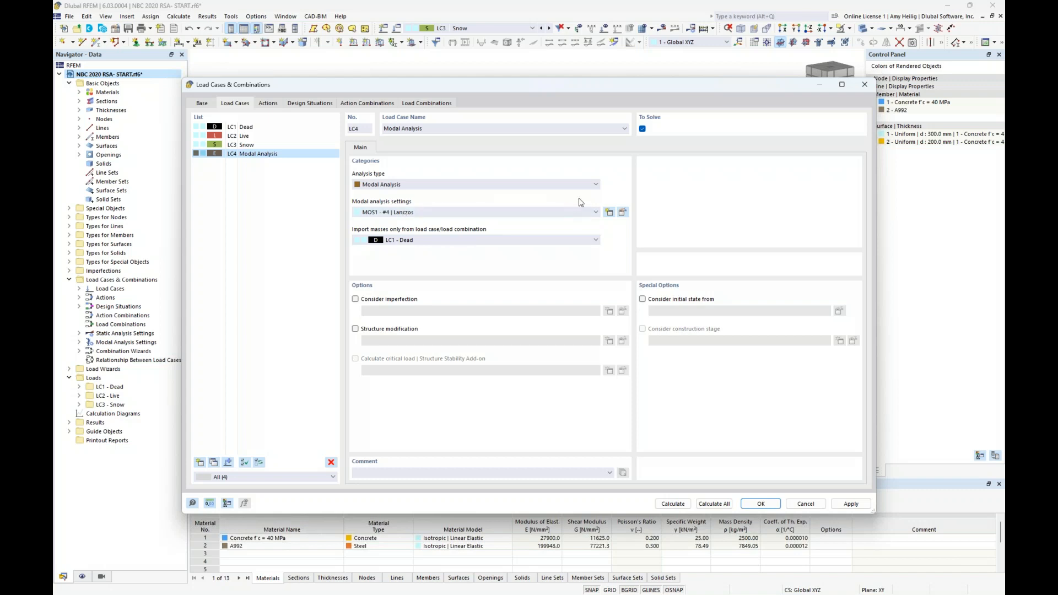
Set the number of modes to 10 in the modal analysis settings MOS1 of load case LC4
left_click(623, 213)
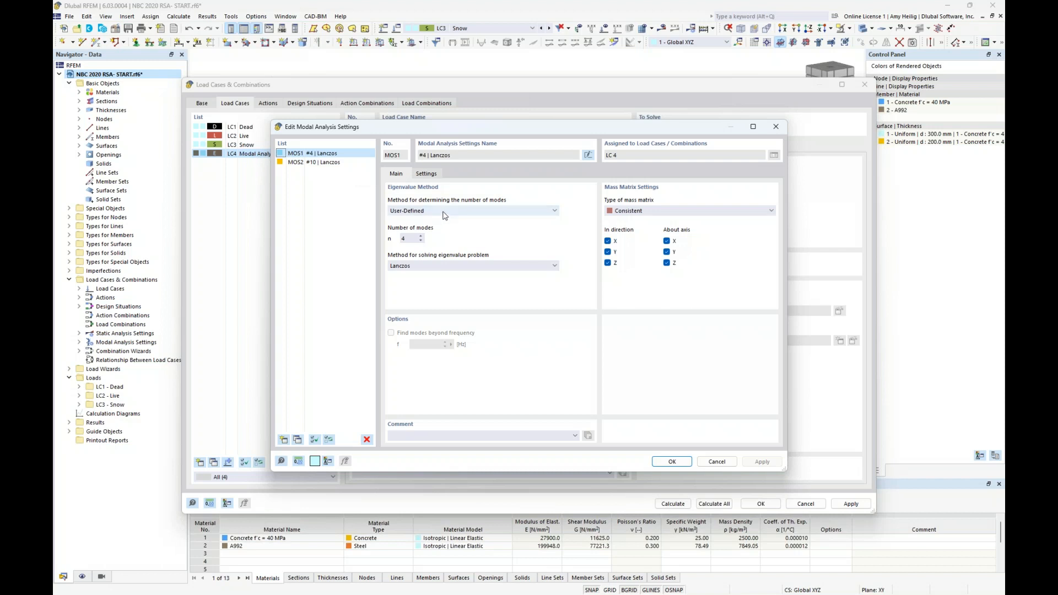
double_click(404, 239)
type("10")
Try determining the modes automatically up to a maximum natural frequency, and restore the User-Defined method with the Lanczos solver
left_click(472, 211)
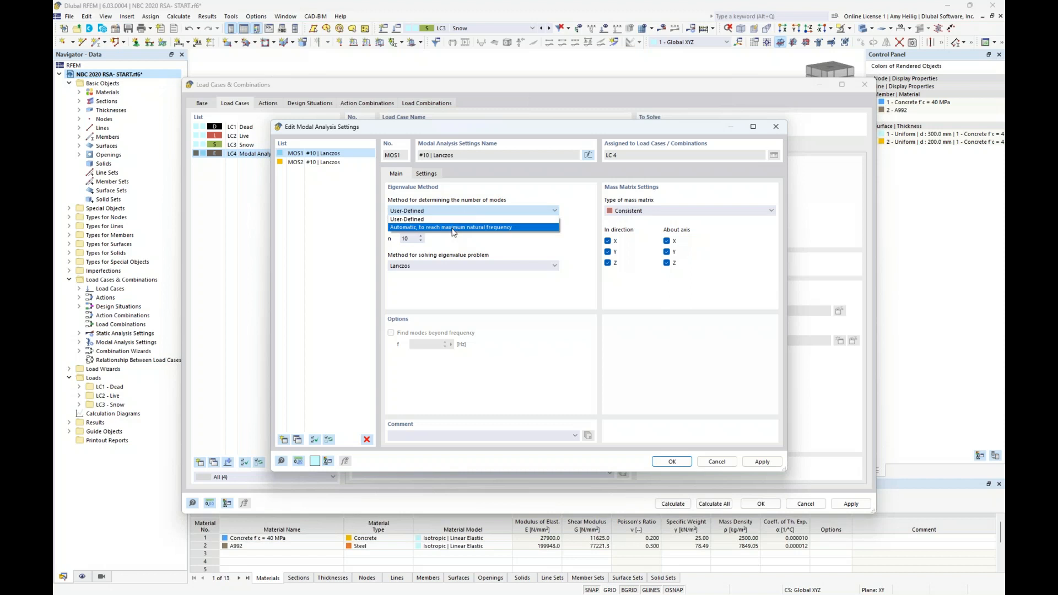
left_click(452, 228)
key("Tab")
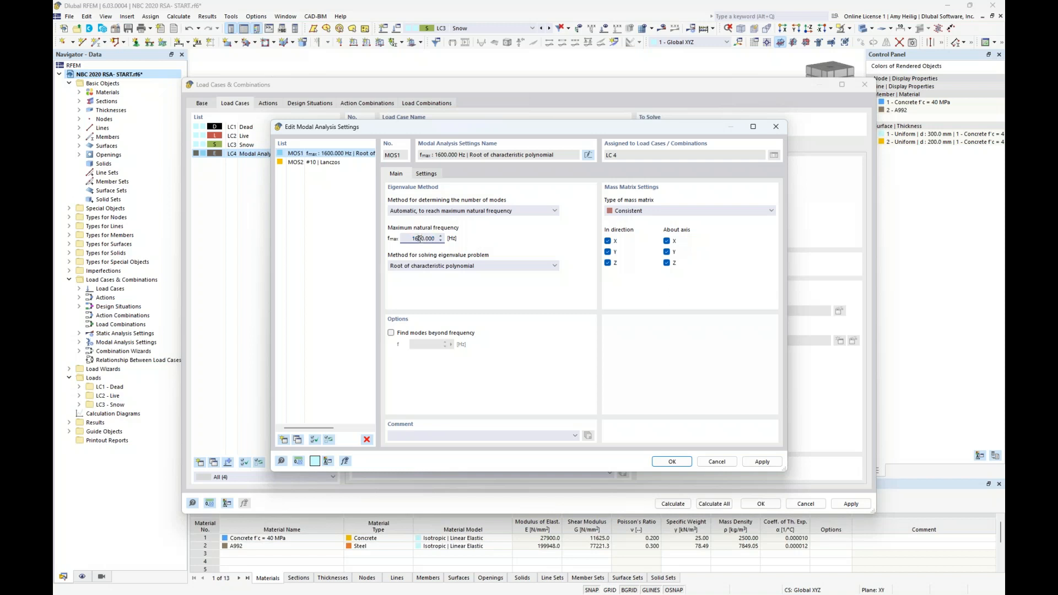
left_click(450, 215)
left_click(447, 220)
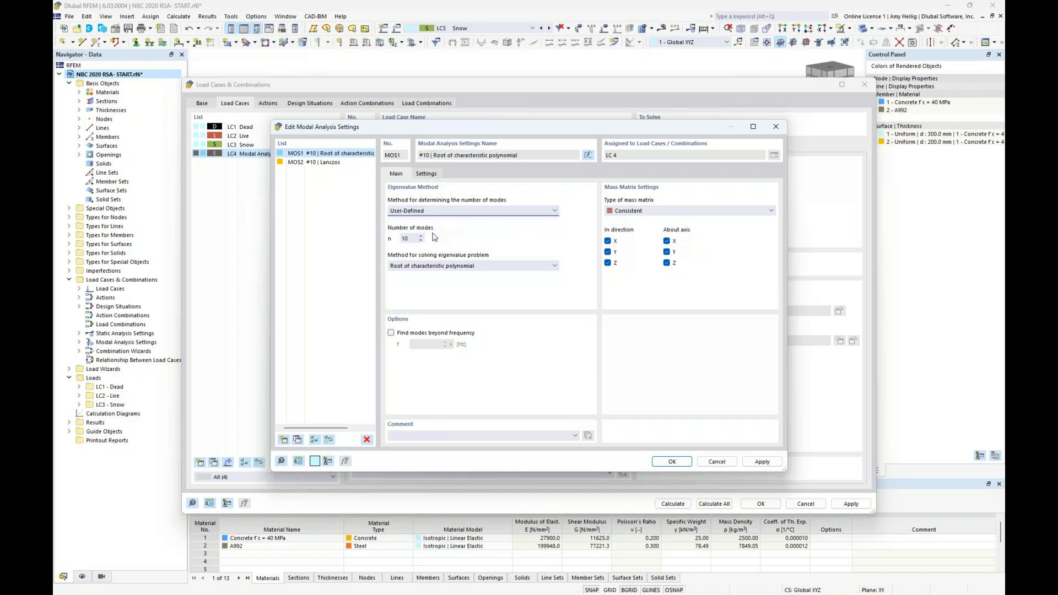
left_click(434, 268)
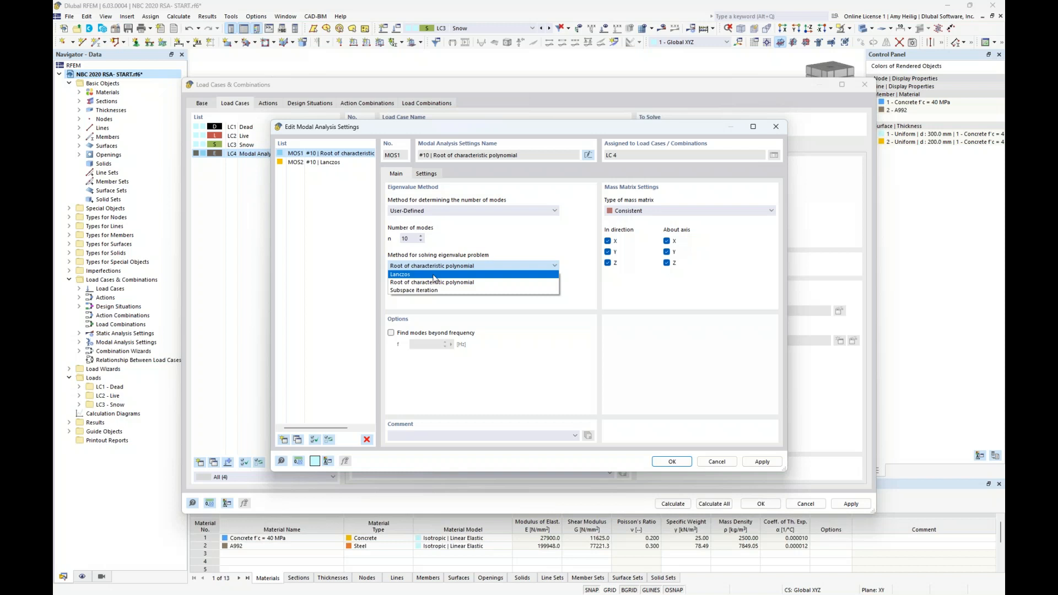
left_click(483, 276)
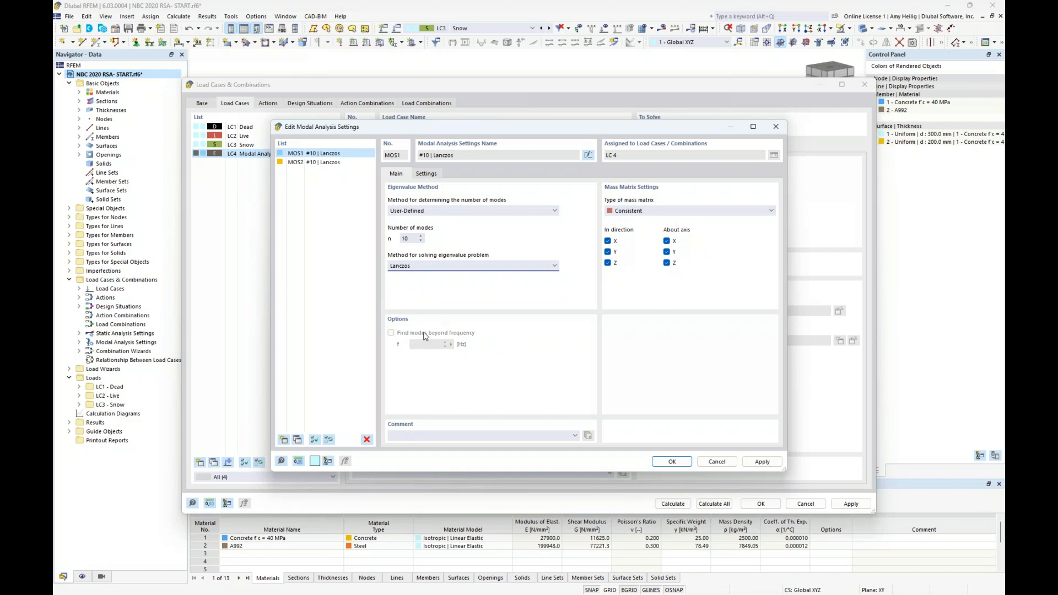
Try the Root of characteristic polynomial solver with finding modes beyond a frequency of 10 Hz, and restore the Lanczos method
left_click(443, 267)
left_click(435, 283)
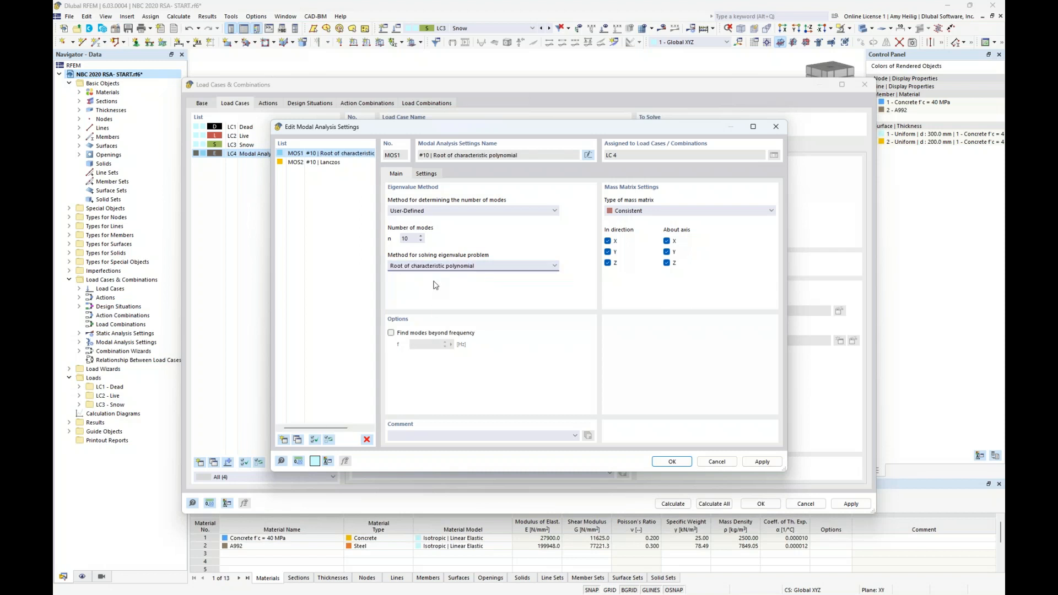
left_click(392, 333)
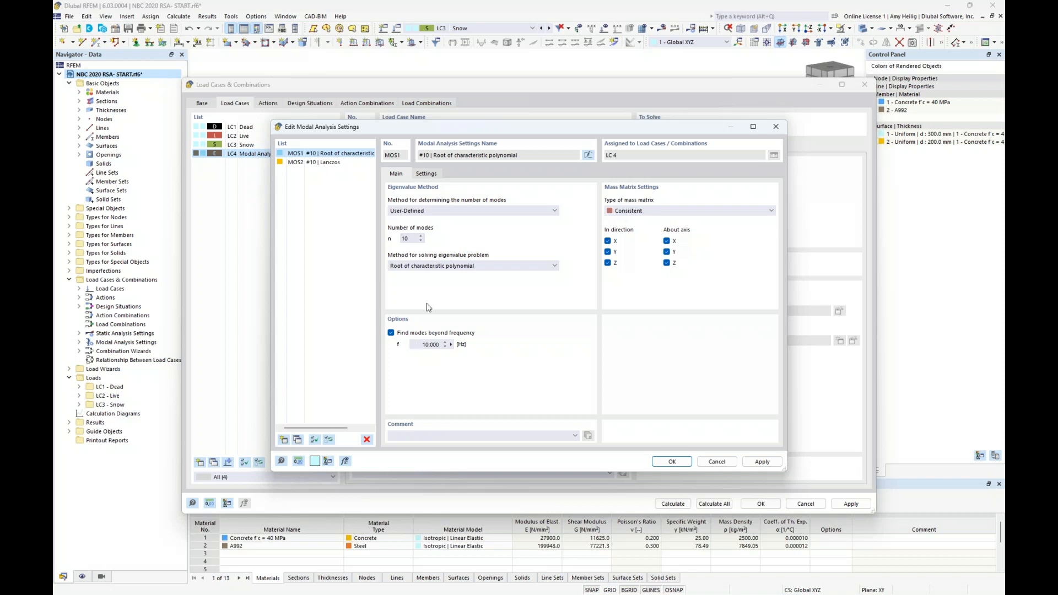
left_click(422, 266)
left_click(411, 280)
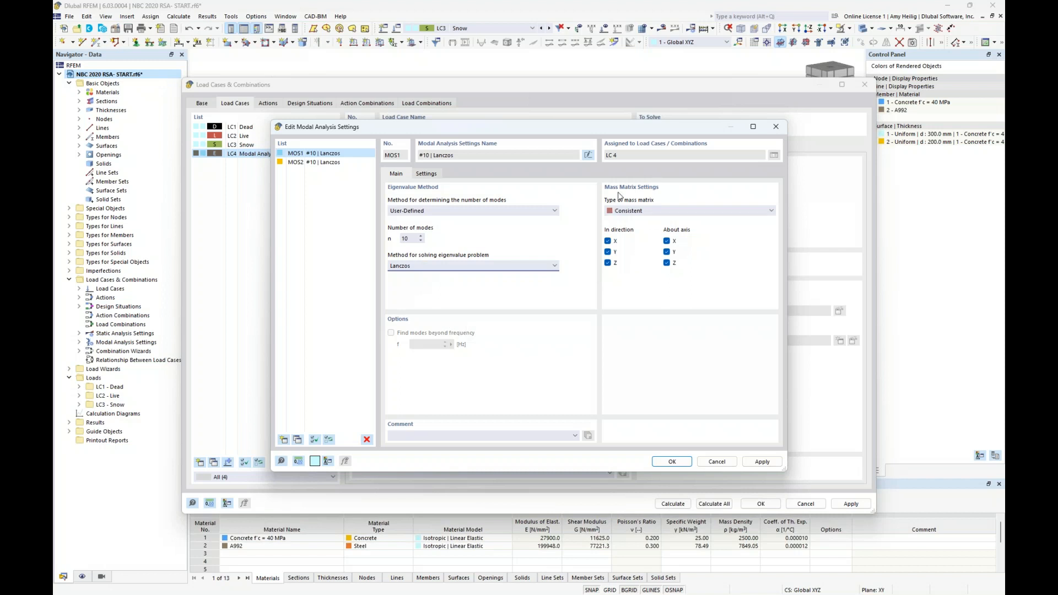
Keep the Consistent mass matrix, let masses act only in directions X and Y without any rotation axes, and confirm the MOS1 settings
left_click(675, 212)
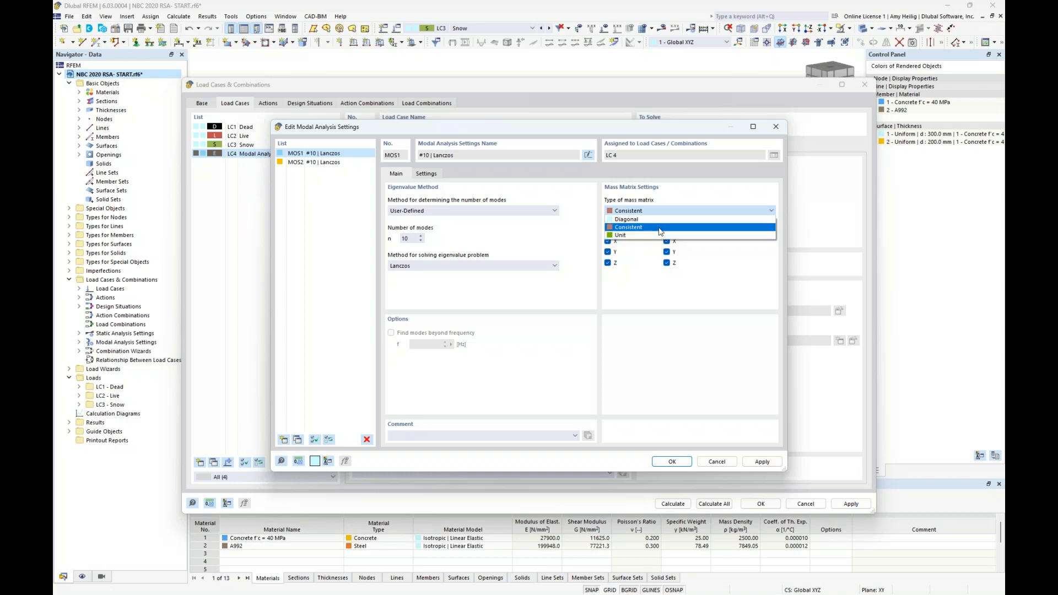
left_click(659, 228)
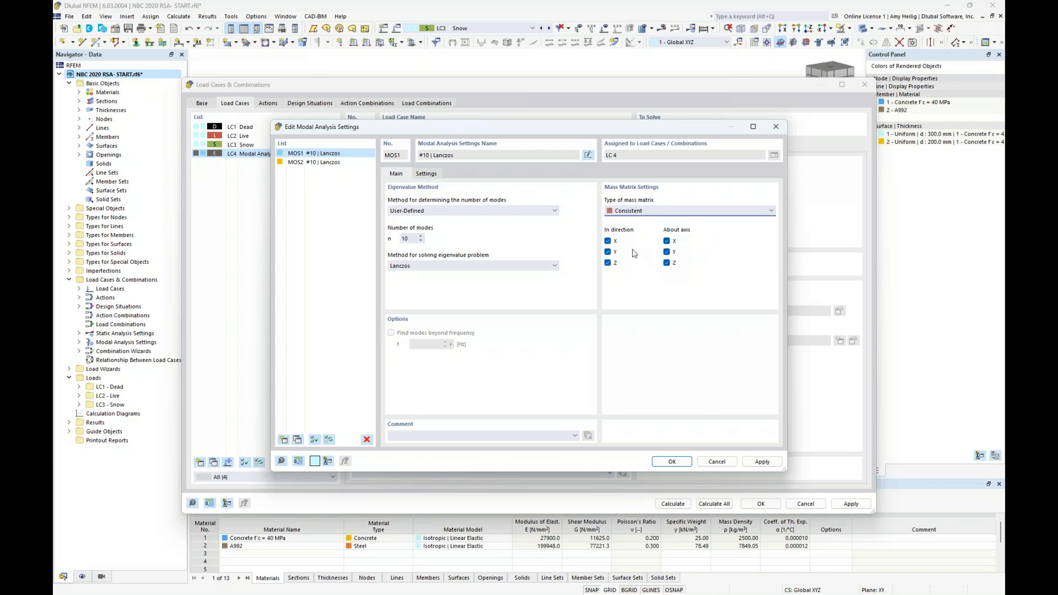
left_click(667, 263)
left_click(667, 252)
left_click(667, 241)
left_click(608, 263)
left_click(430, 174)
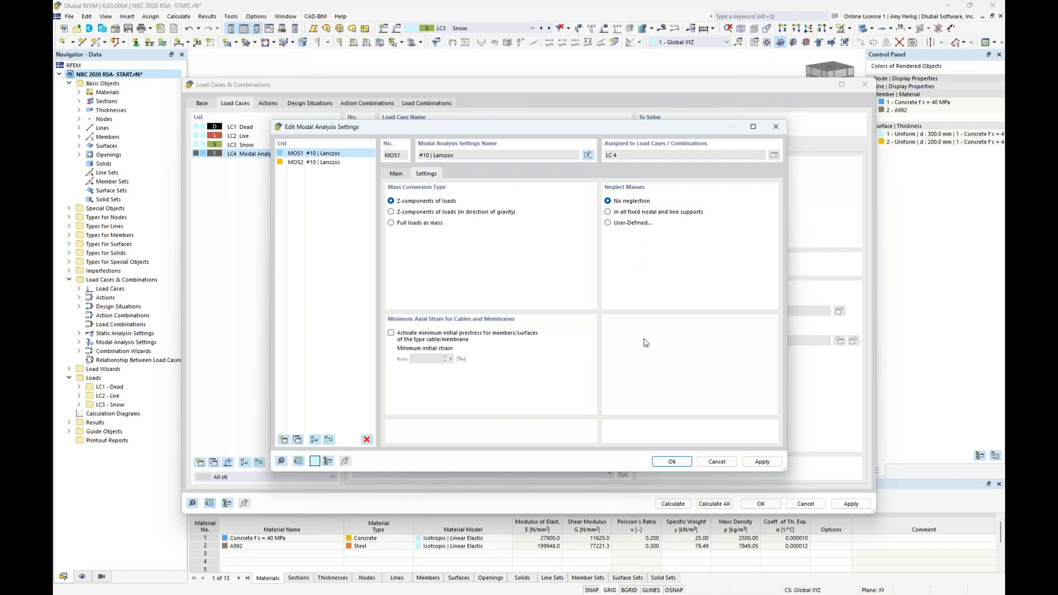
left_click(671, 463)
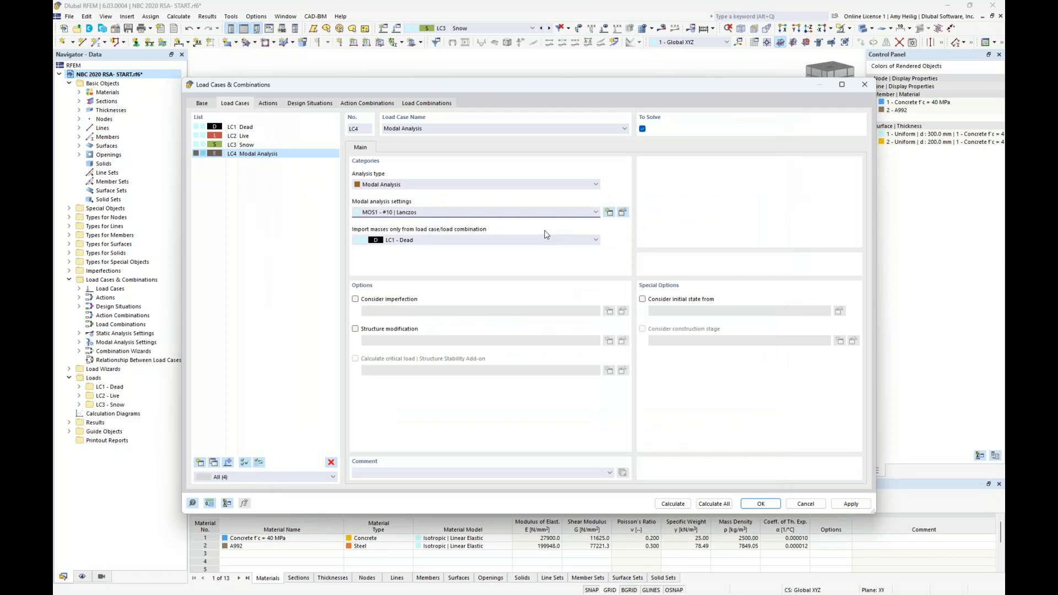
Add design situation DS3 and set its type to Effective Seismic Weight
left_click(430, 240)
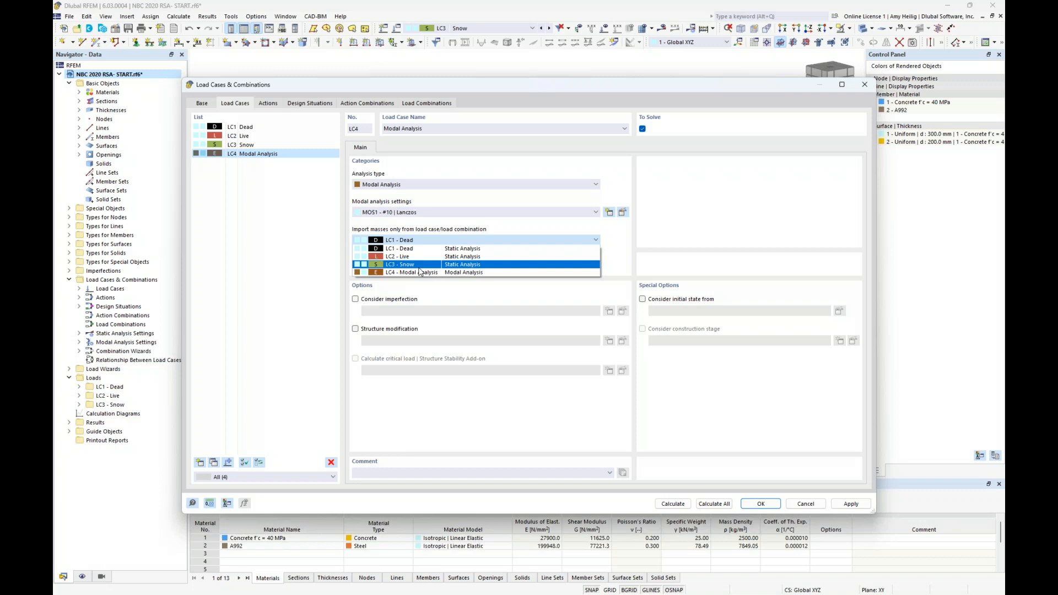
left_click(310, 103)
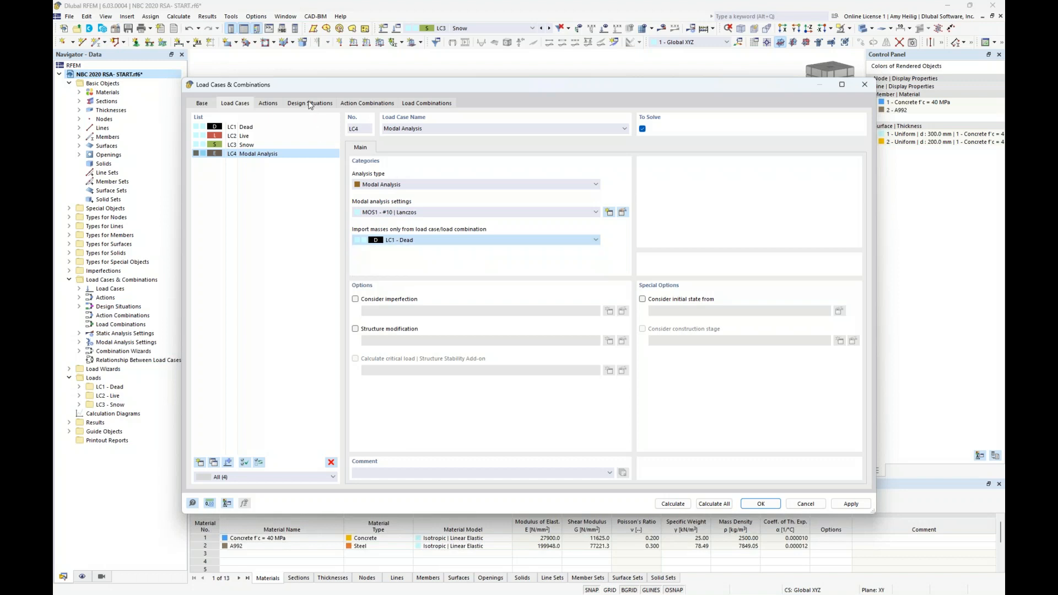
left_click(309, 103)
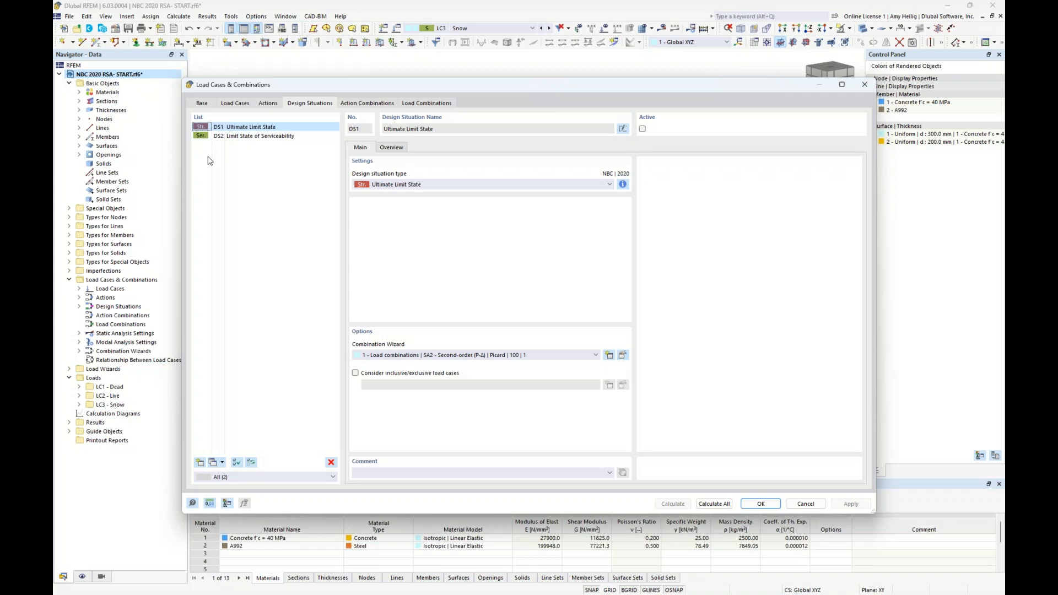
left_click(200, 463)
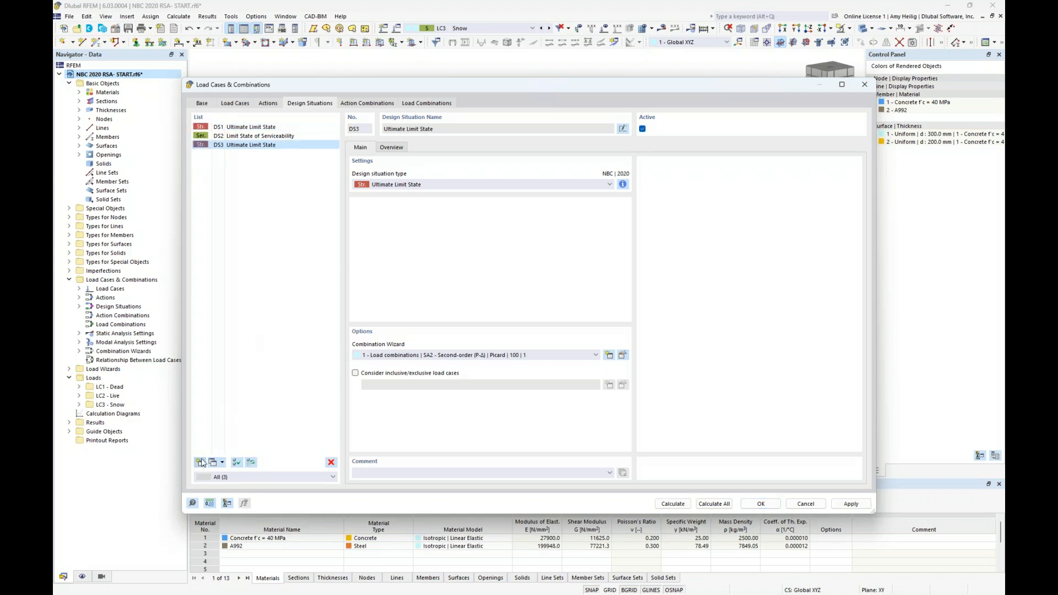
left_click(449, 187)
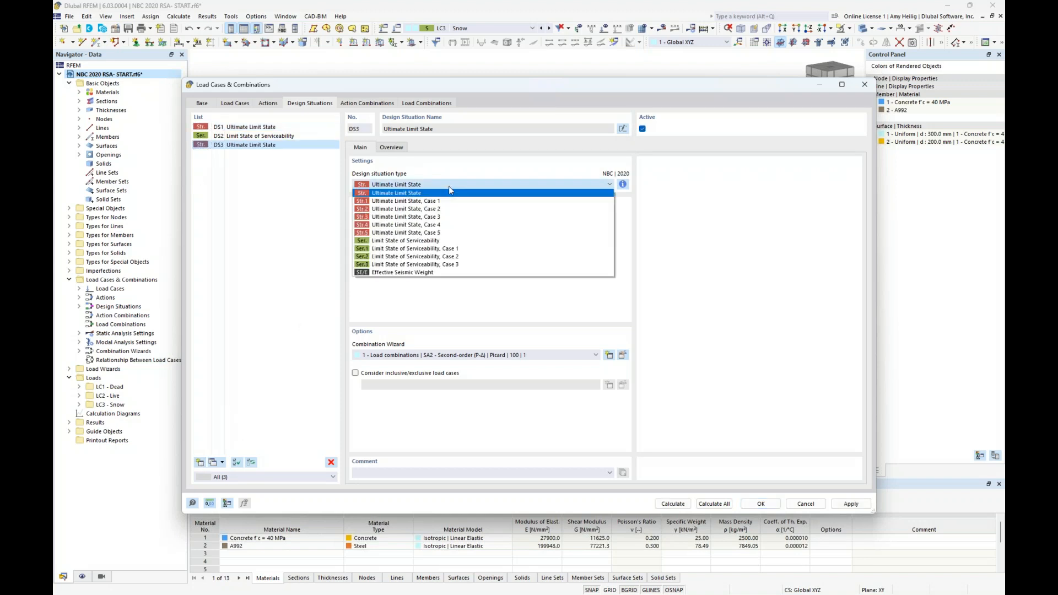
left_click(437, 274)
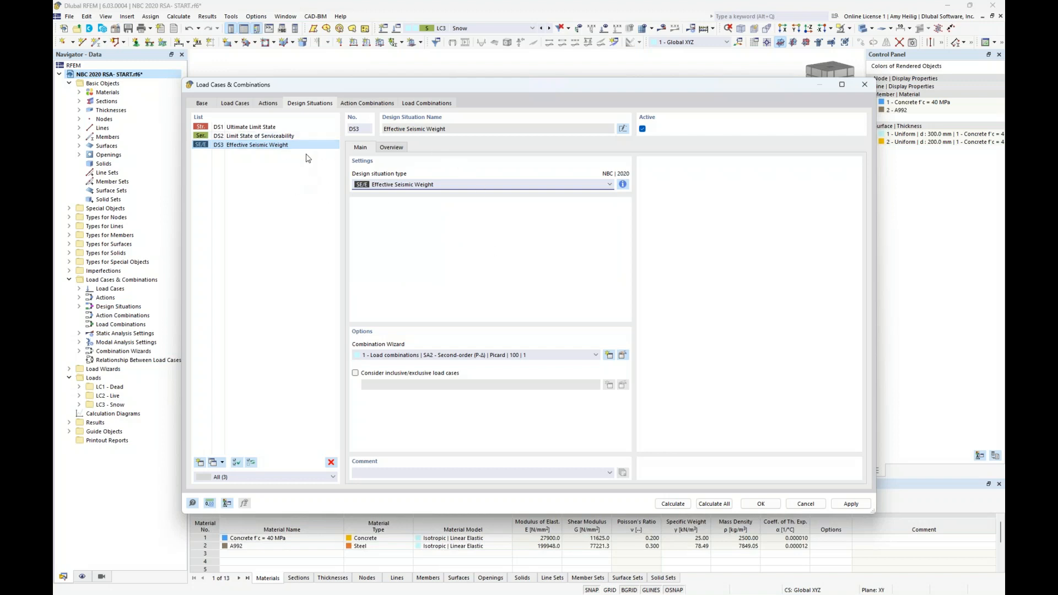
Check the load cases assigned to load combination CO1 and the combination wizard options of load case LC1 Dead
left_click(424, 103)
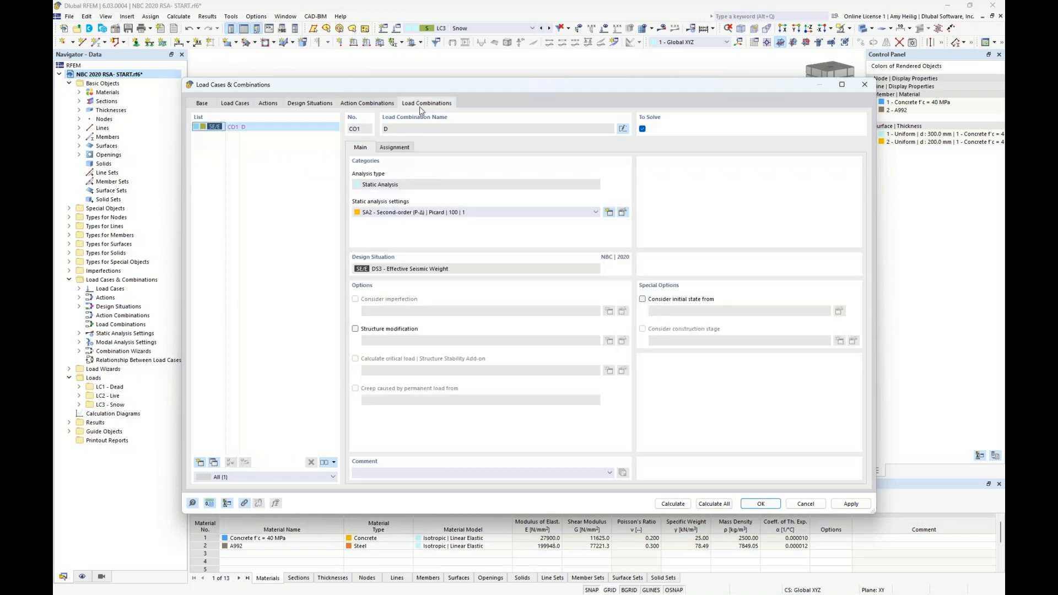
left_click(392, 151)
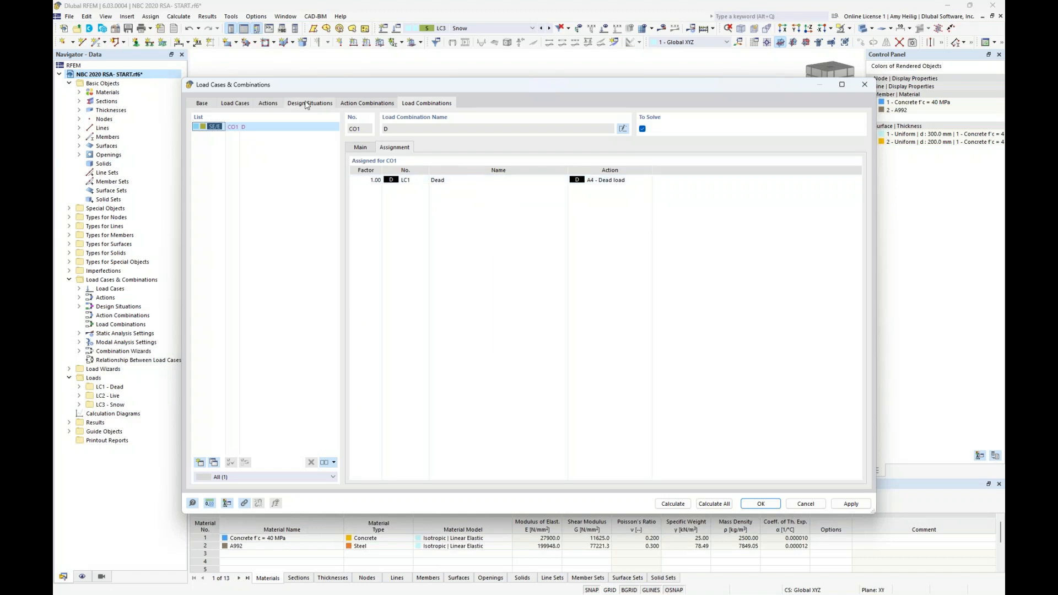
left_click(241, 105)
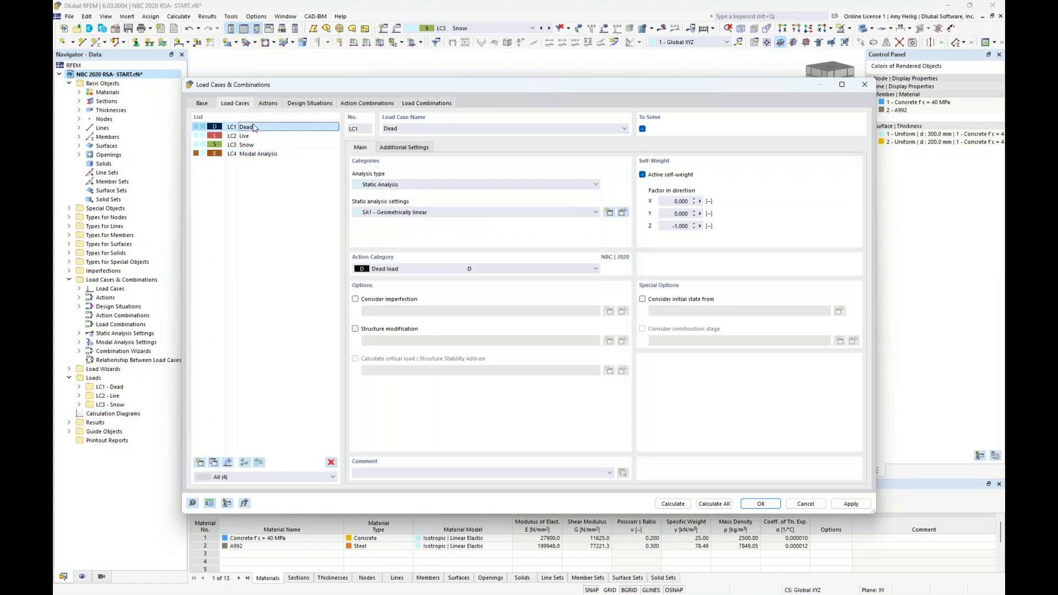
left_click(400, 149)
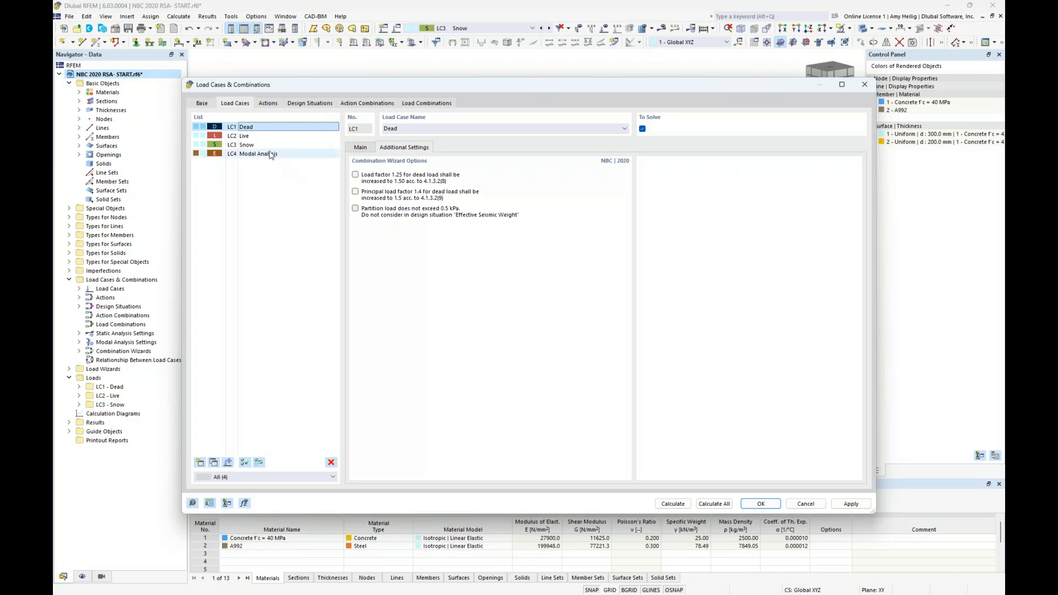
Consider load cases LC2 Live and LC3 Snow in the Effective Seismic Weight design situation, and check the factors assigned in load combination CO1
left_click(258, 138)
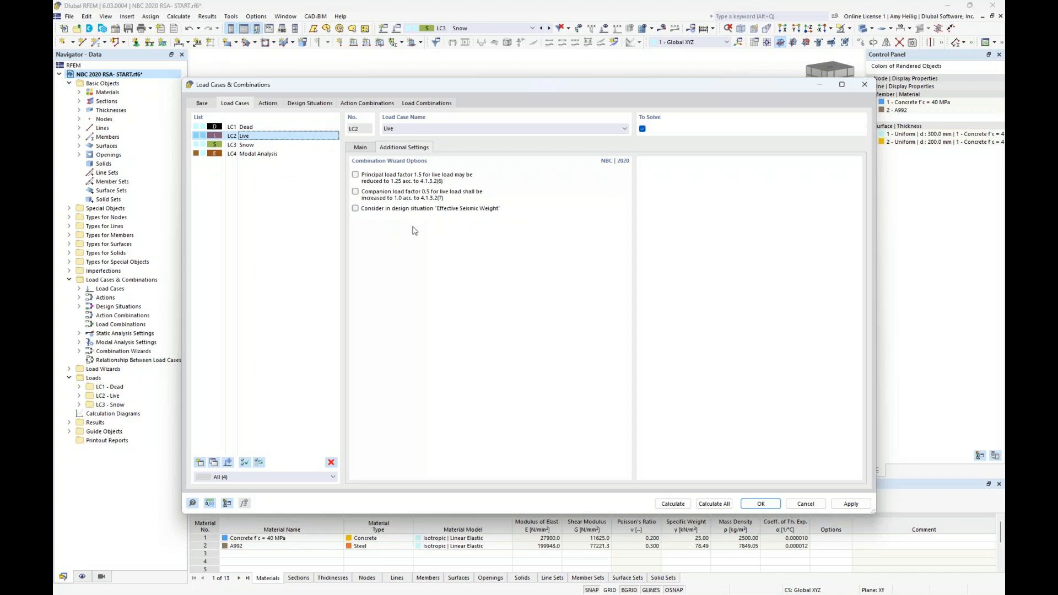
left_click(355, 209)
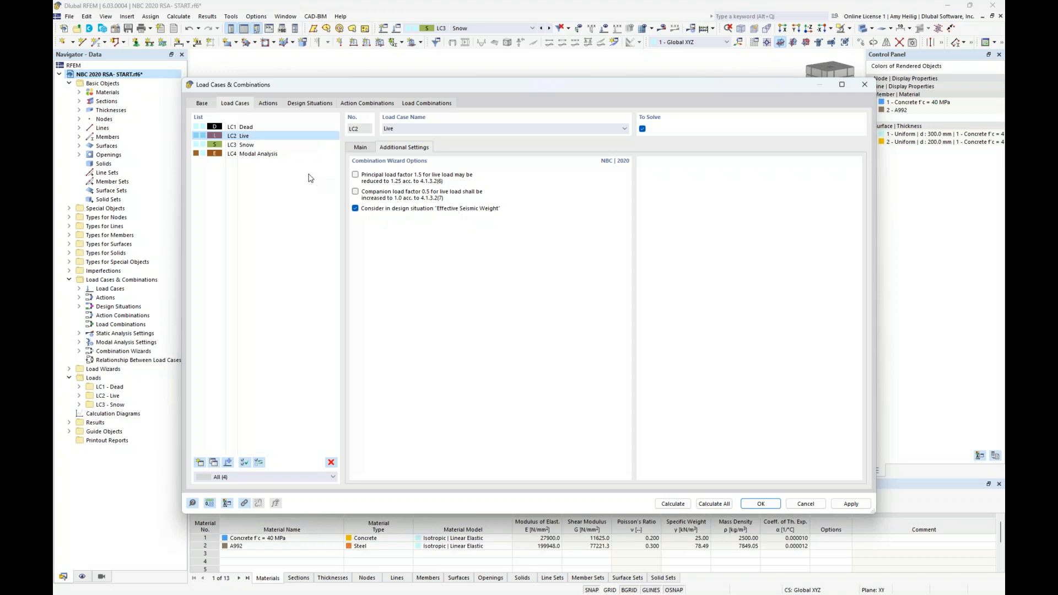
left_click(250, 145)
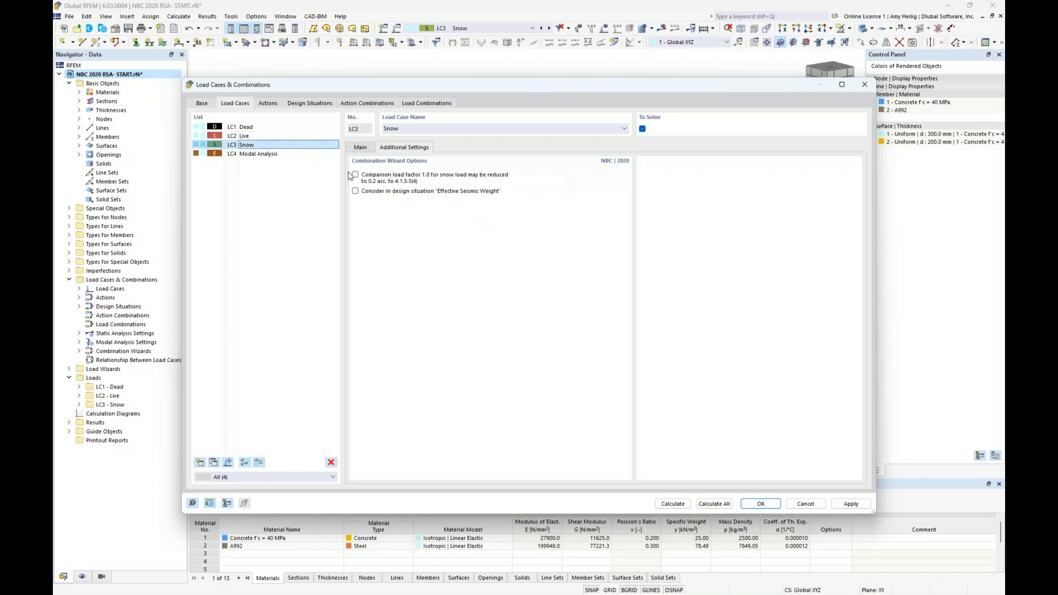
left_click(355, 191)
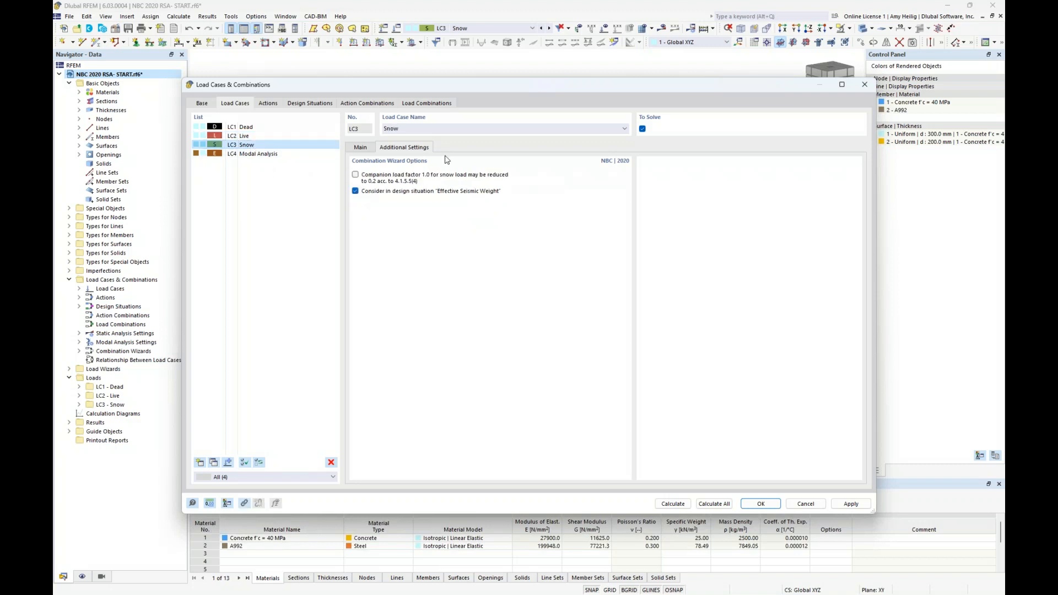
left_click(444, 105)
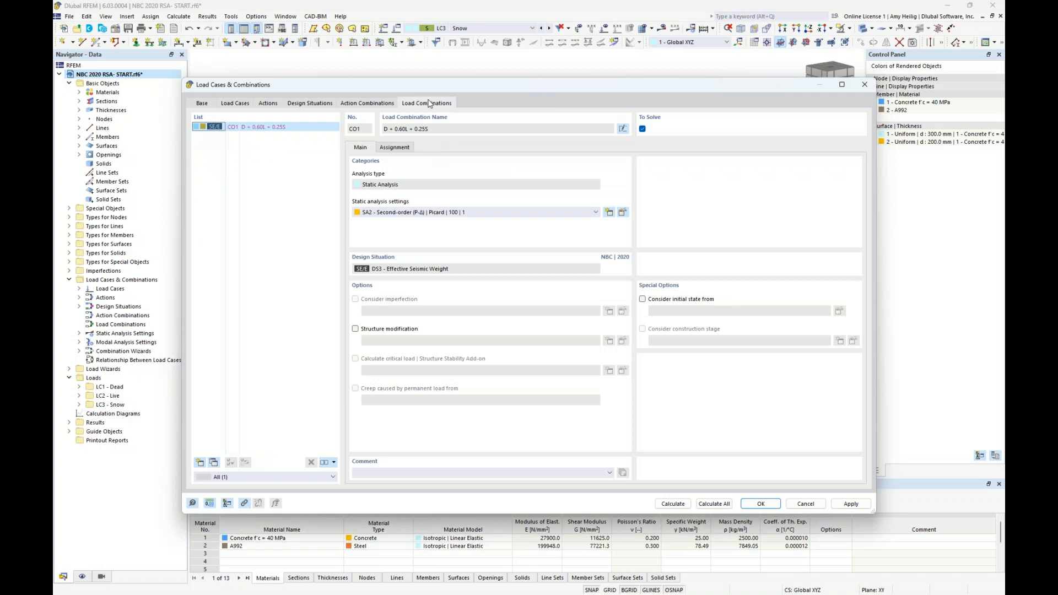
left_click(404, 149)
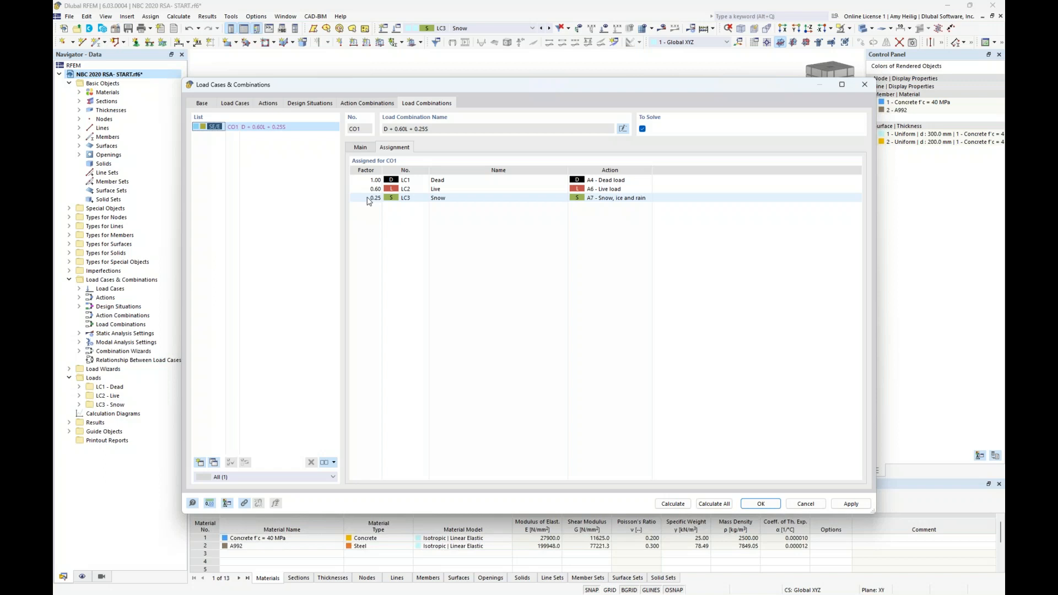
Import the masses of load case LC4 Modal Analysis from load combination CO1 and calculate the modal analysis
left_click(241, 104)
left_click(277, 155)
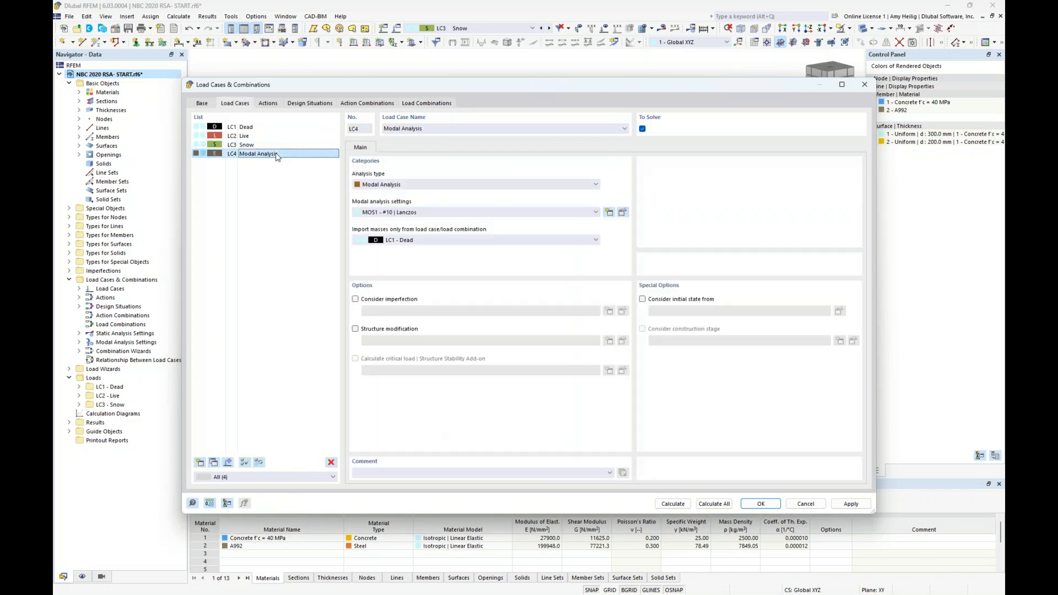
left_click(417, 241)
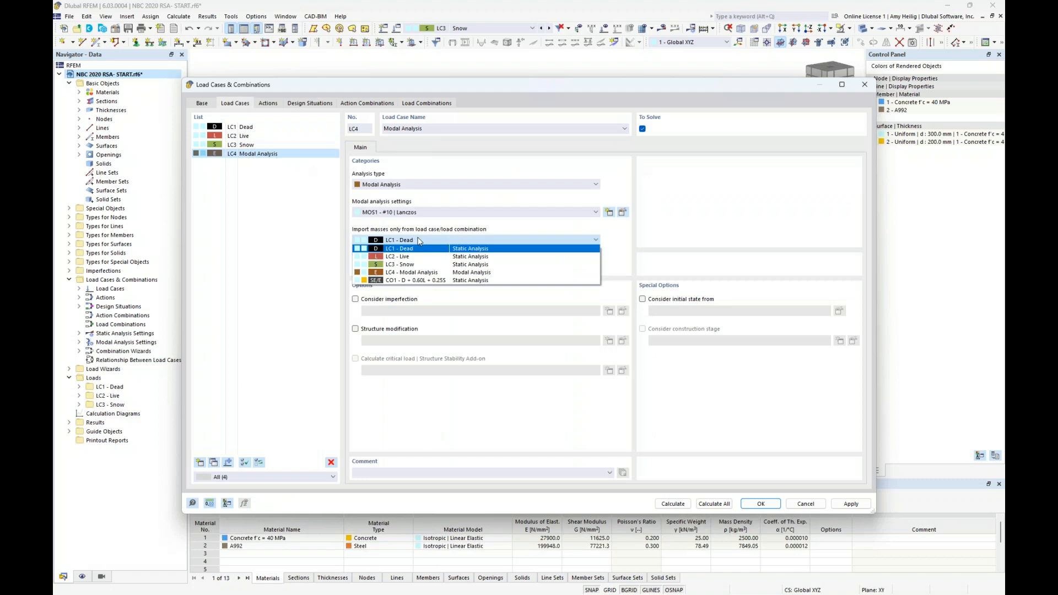
left_click(411, 282)
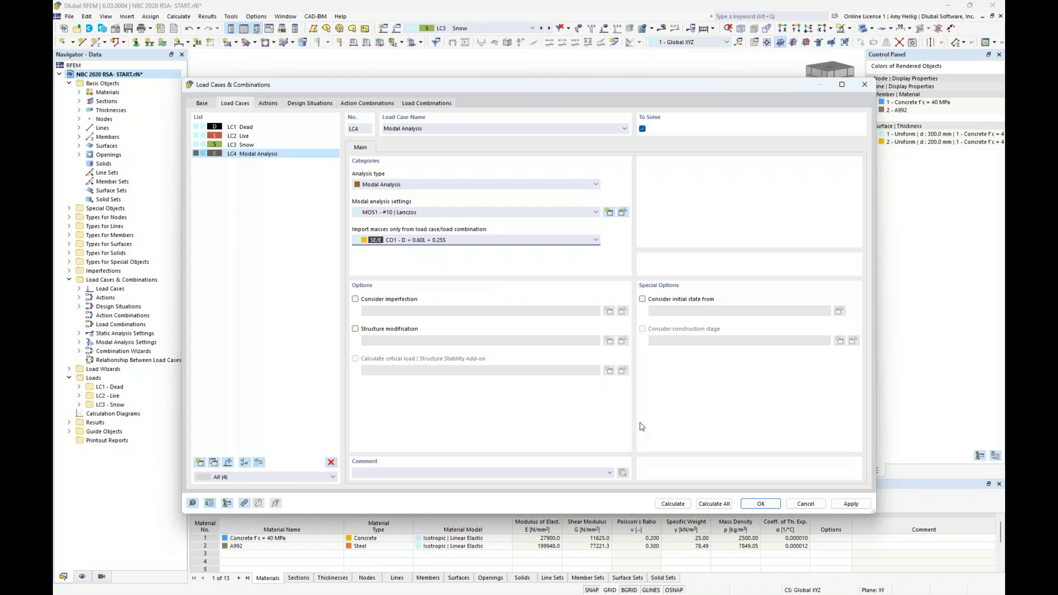
left_click(672, 504)
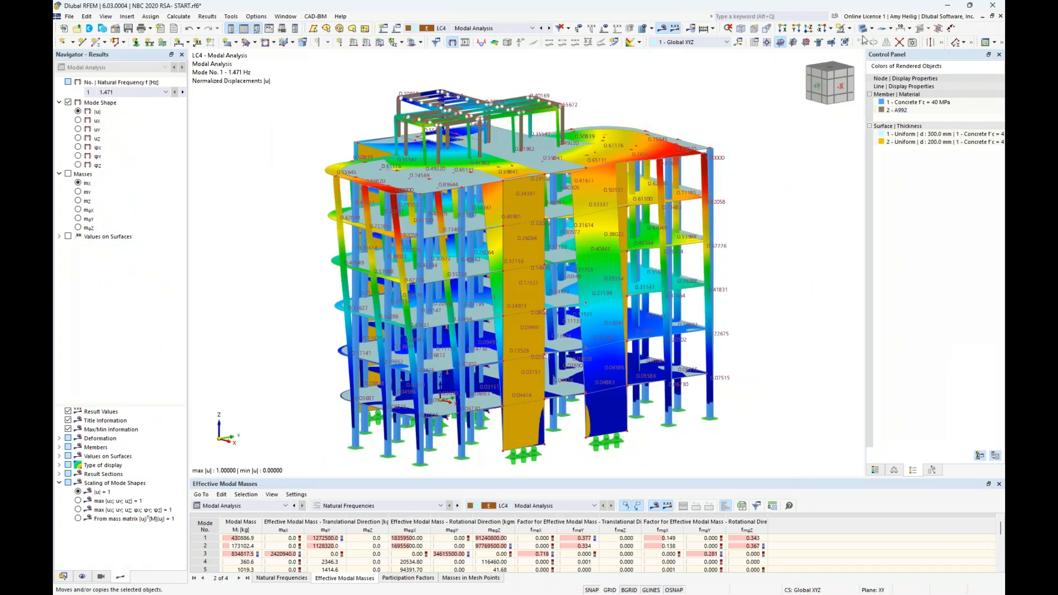
Change the model's display rendering and view mode shapes 2 and 3 with the result colour scale shown
left_click(863, 28)
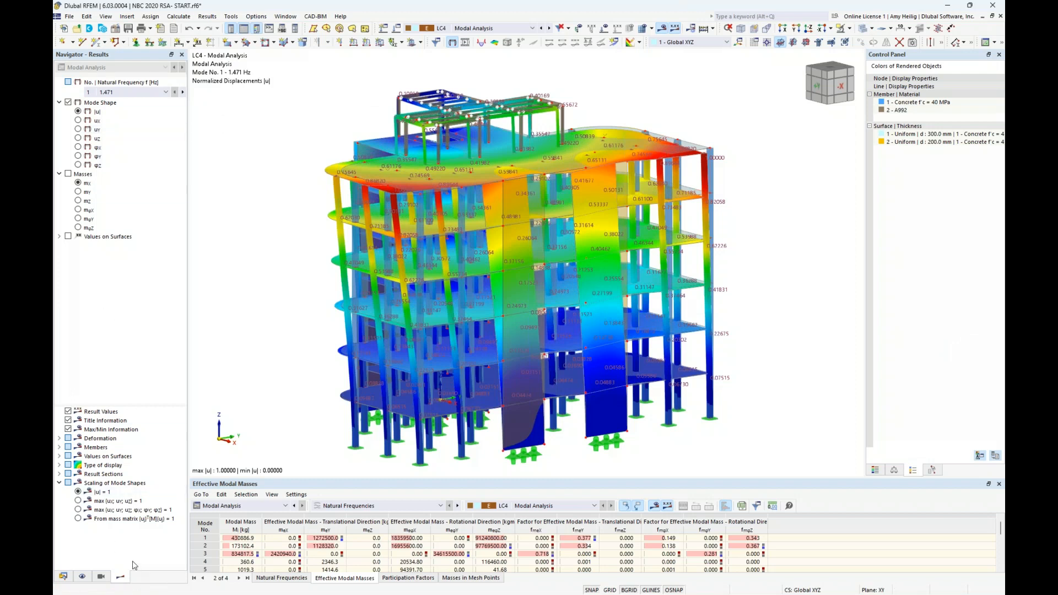
left_click(165, 93)
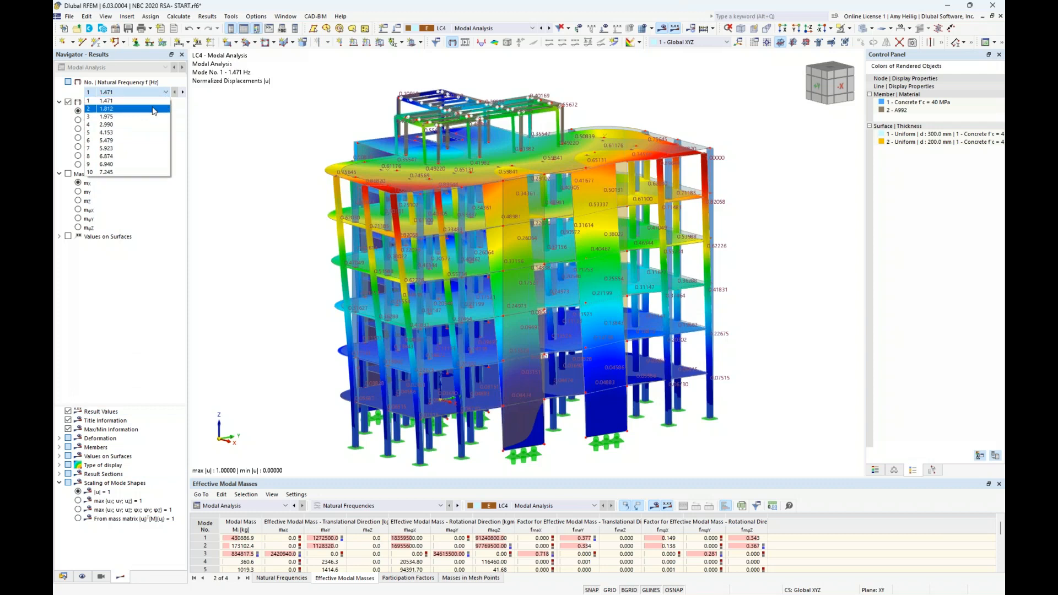
left_click(153, 109)
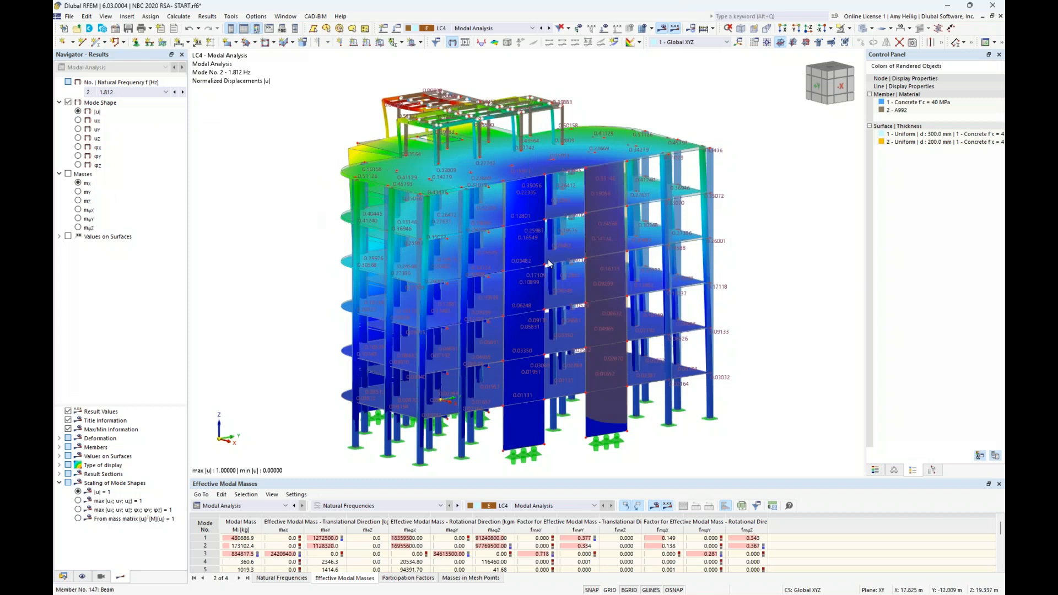
left_click(875, 471)
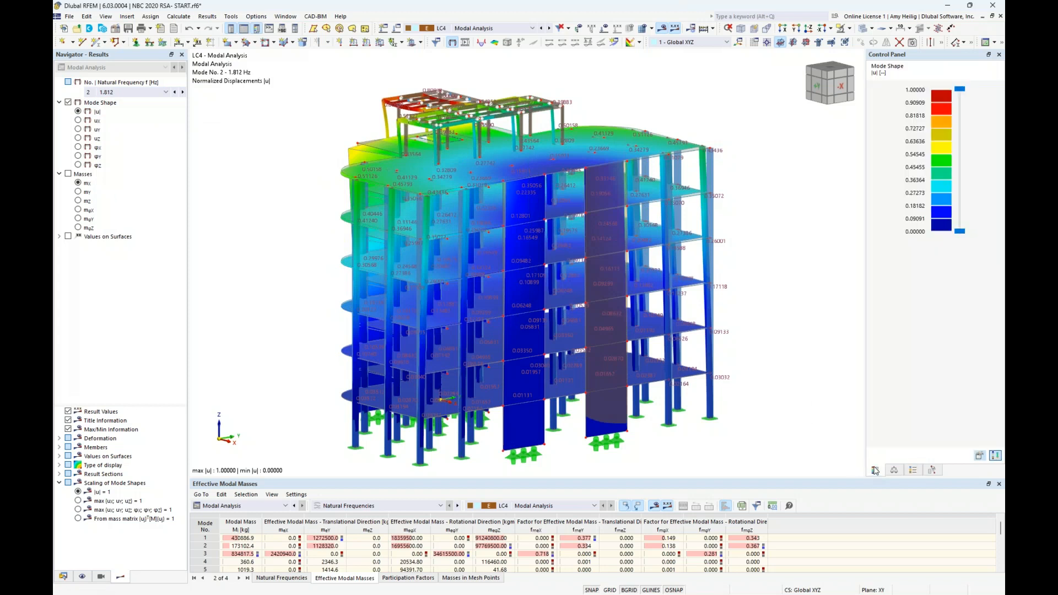
left_click(183, 93)
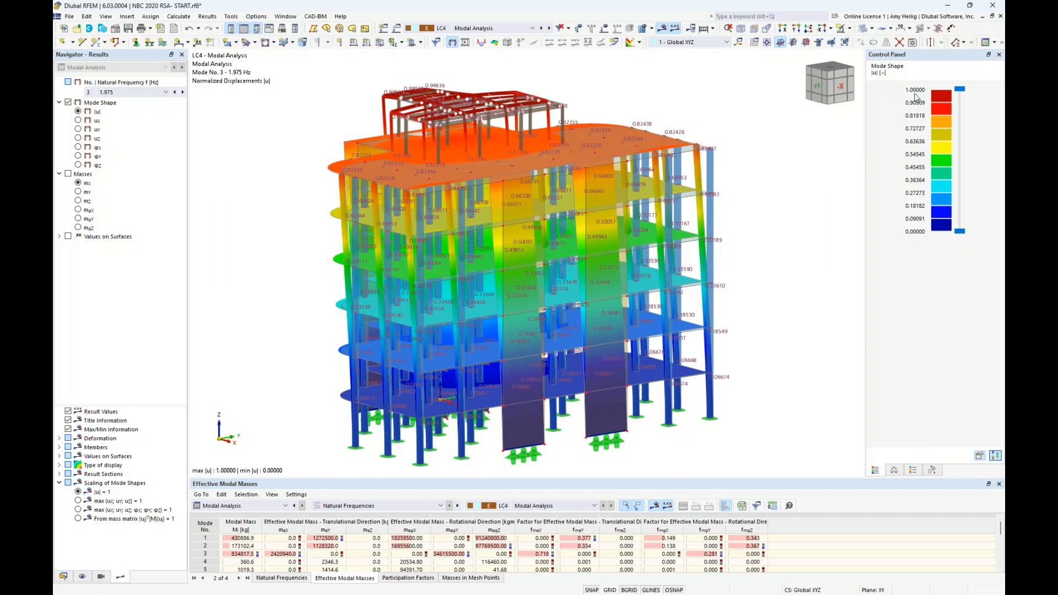
Compare scaling the mode shapes by maximum displacements and rotations with |u| = 1, and display the masses in direction X
left_click(78, 510)
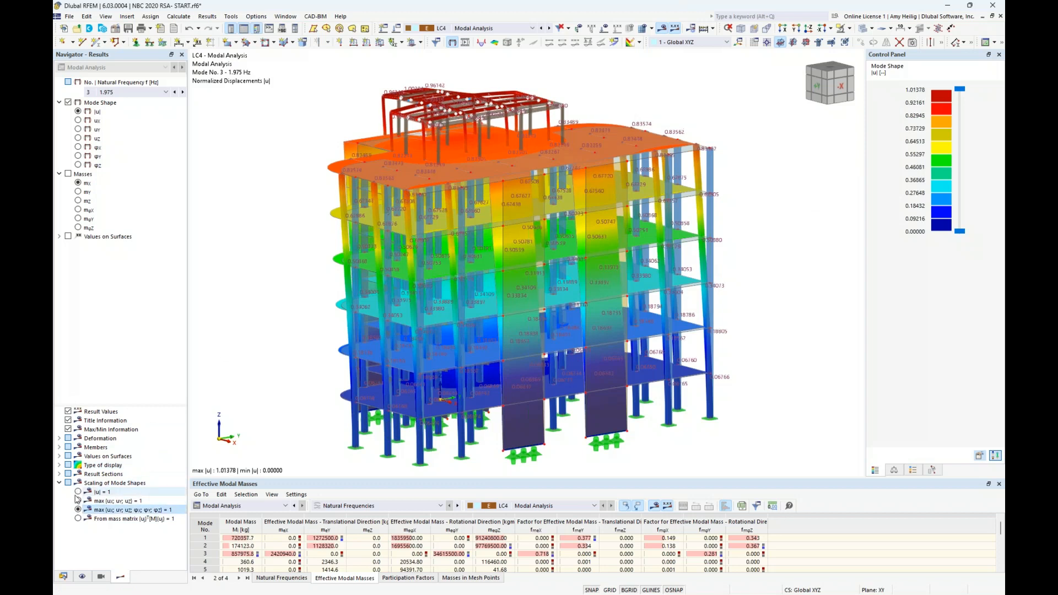
left_click(78, 491)
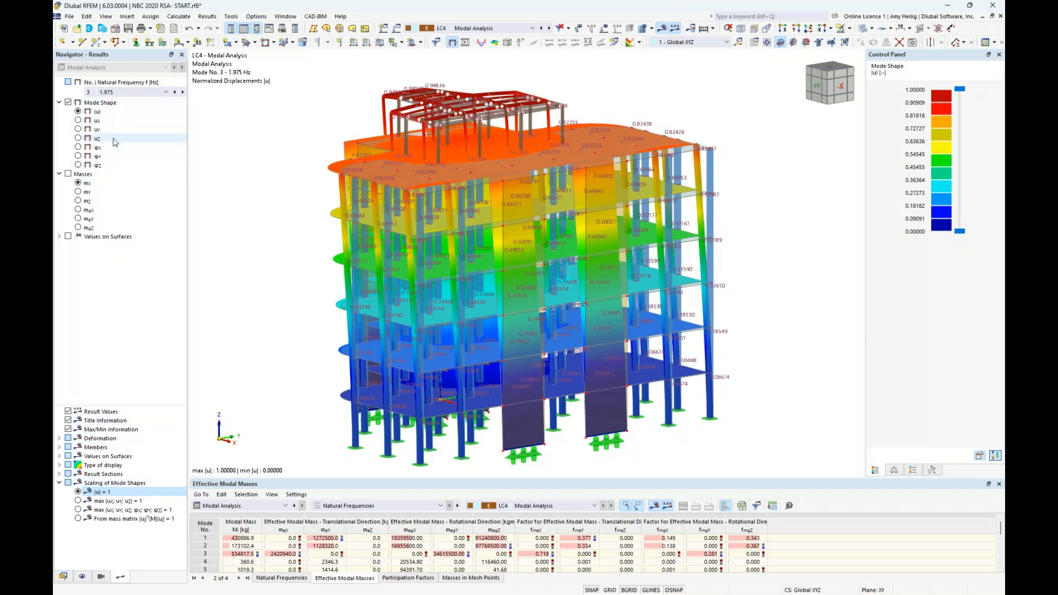
left_click(69, 175)
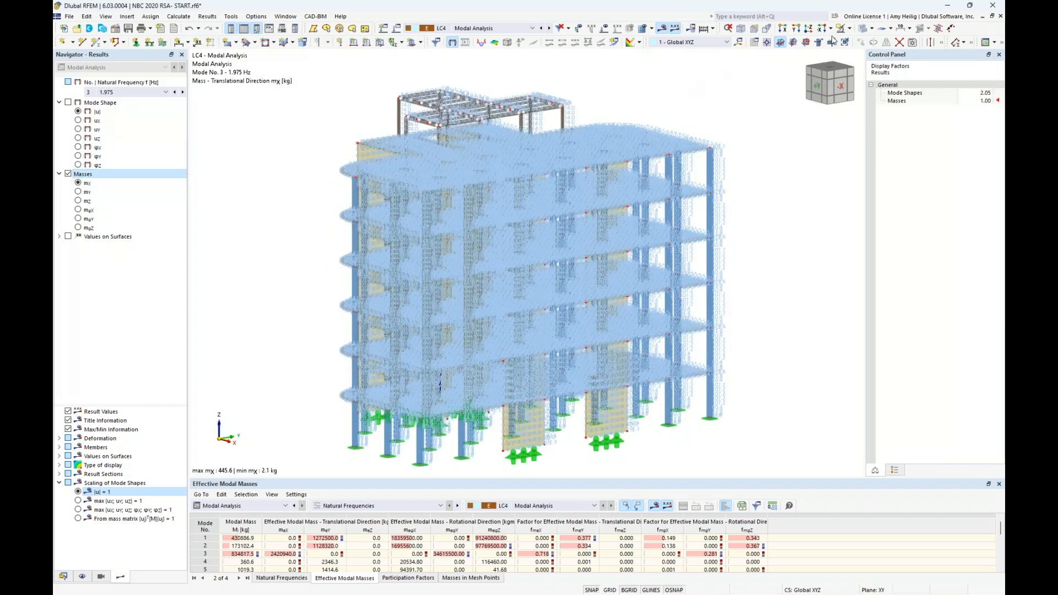
Display the model in wireframe and examine the direction-X masses lumped along the floor slabs and columns
left_click(861, 31)
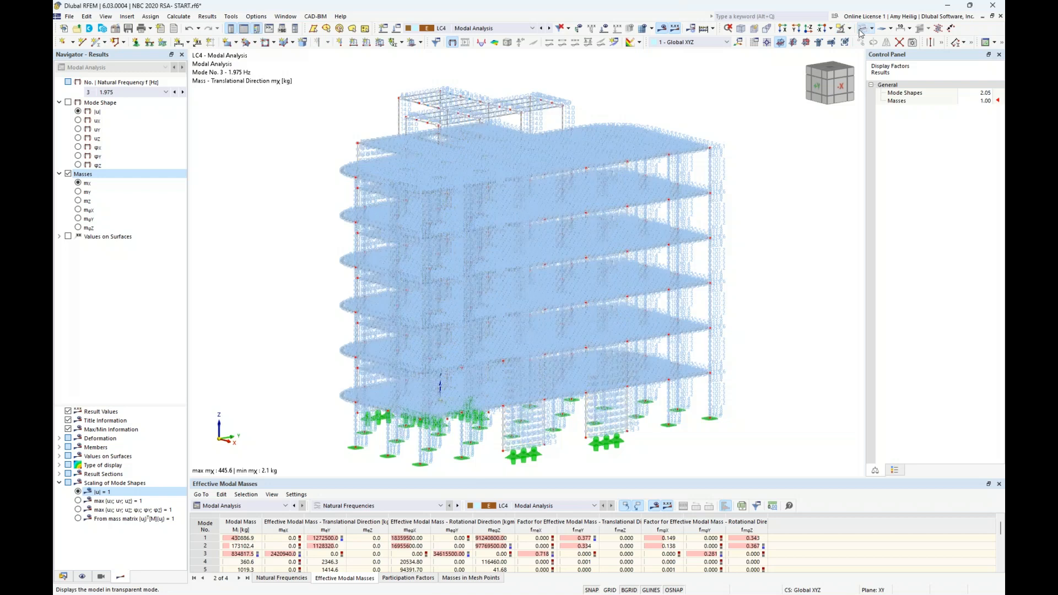
scroll(716, 182, "up", 4)
scroll(716, 181, "up", 5)
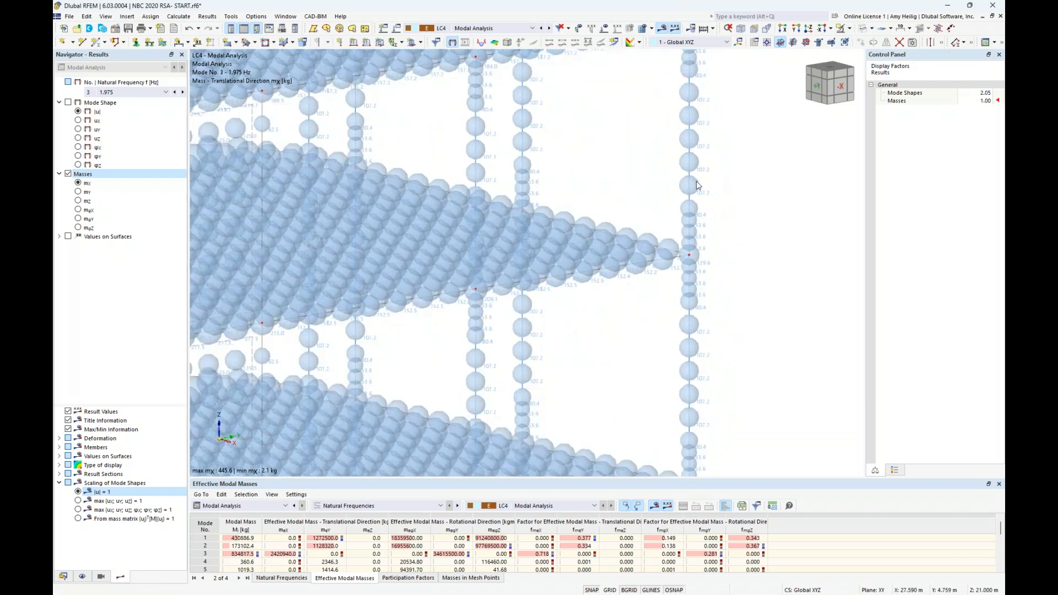
middle_click_drag(719, 204, 703, 271)
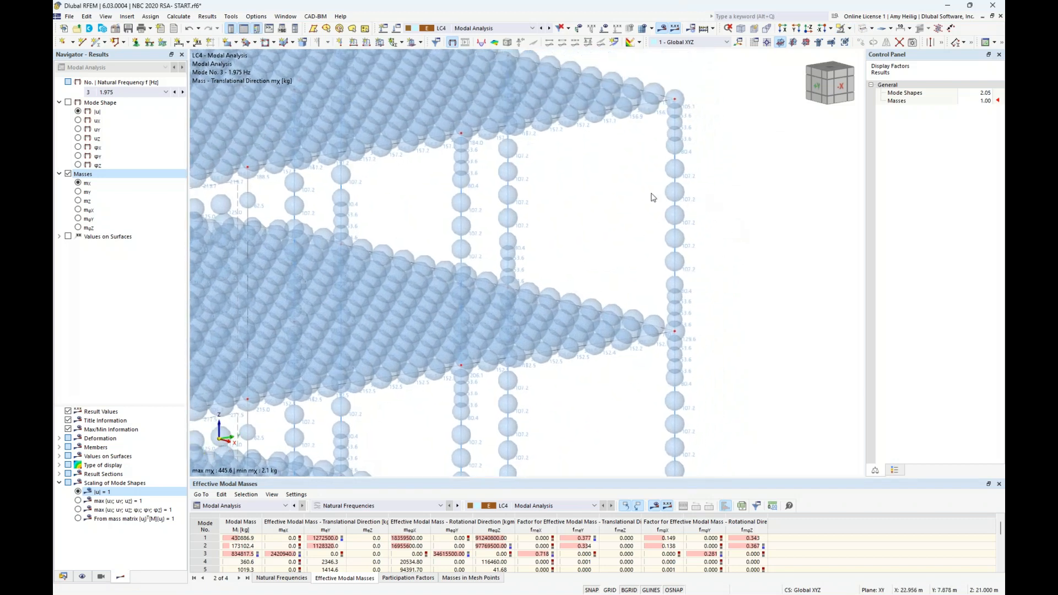
middle_click_drag(617, 227, 715, 250)
scroll(530, 231, "down", 5)
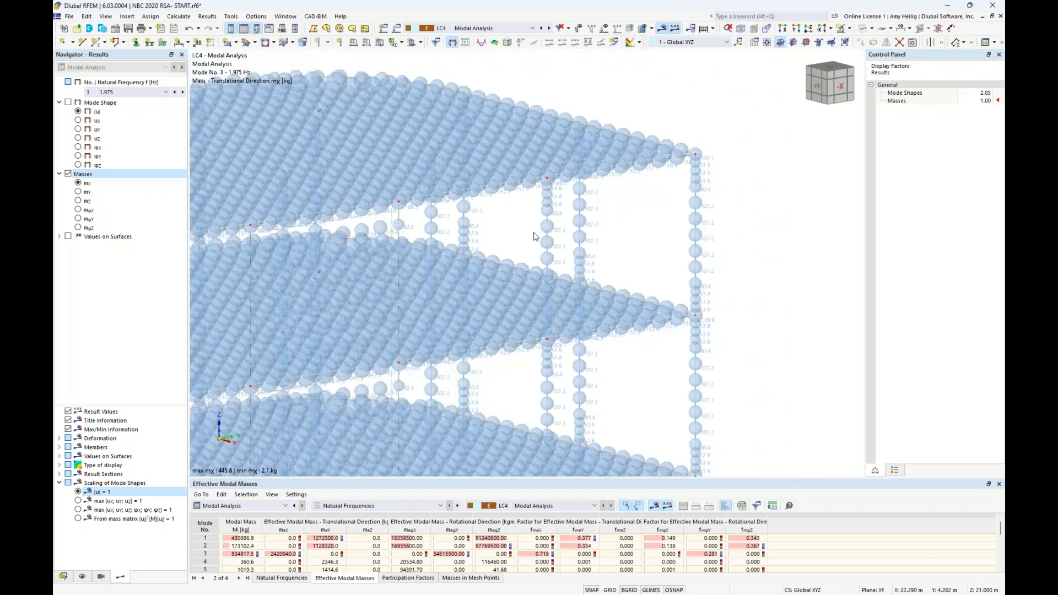
middle_click_drag(529, 264, 644, 195)
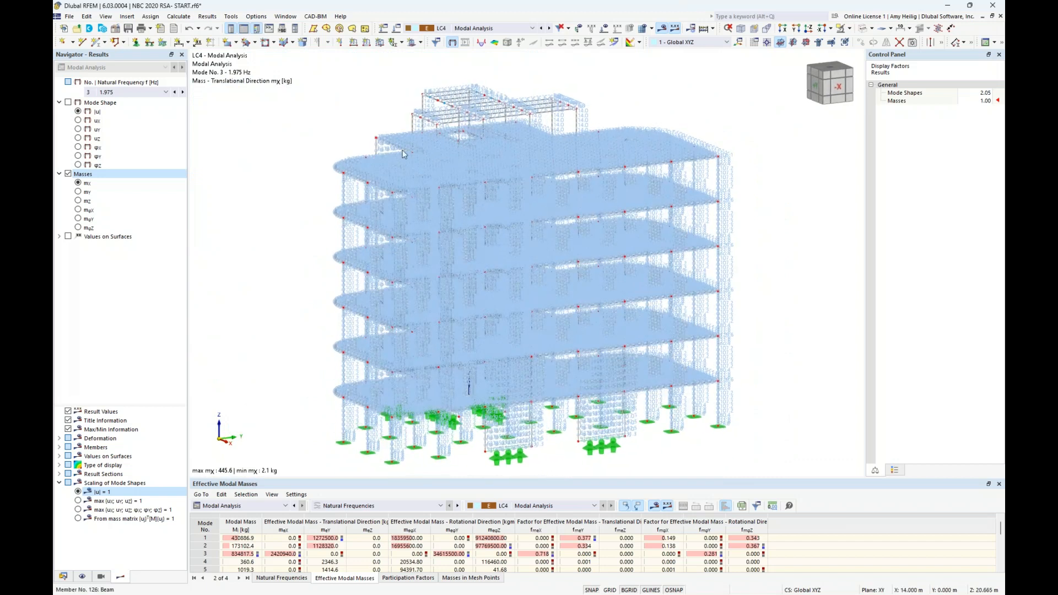
Replace the mass display with the mode shape |u| results and enlarge the results table to show all ten modes
left_click(70, 106)
left_click(69, 102)
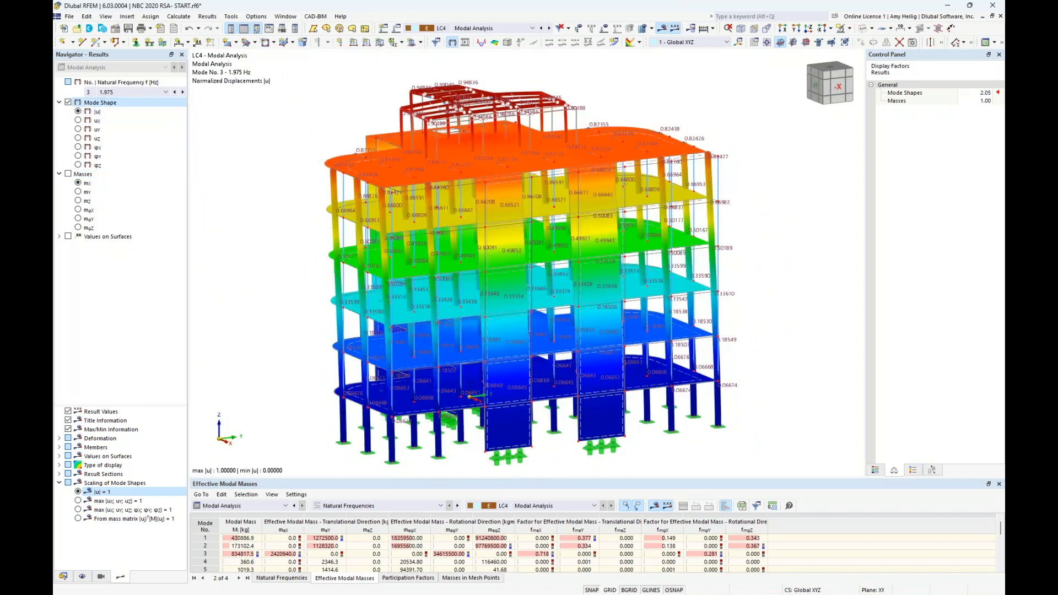
left_click_drag(392, 477, 409, 373)
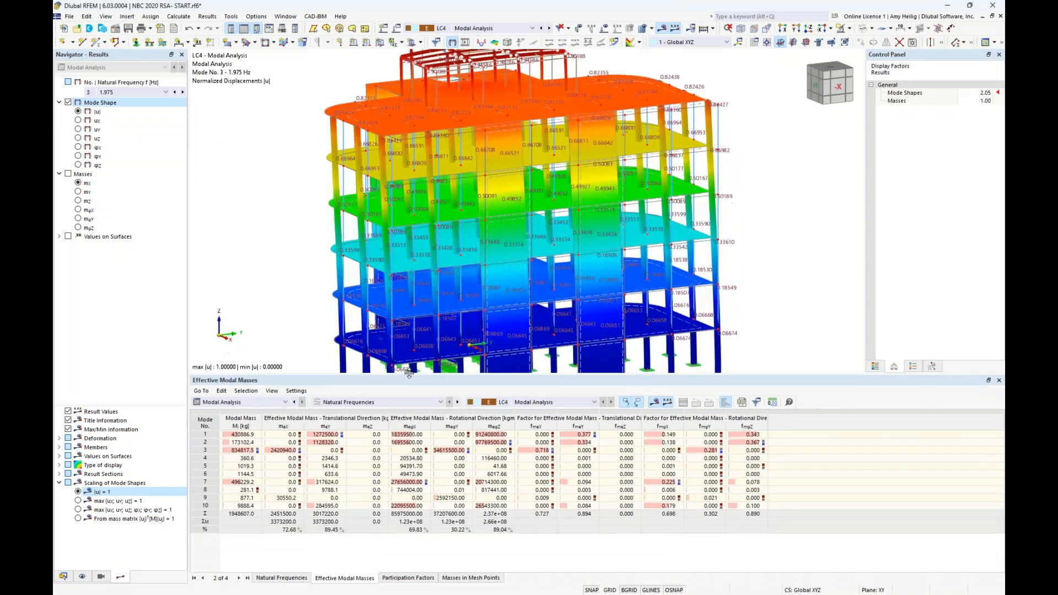
scroll(300, 243, "down", 3)
middle_click_drag(296, 263, 341, 235)
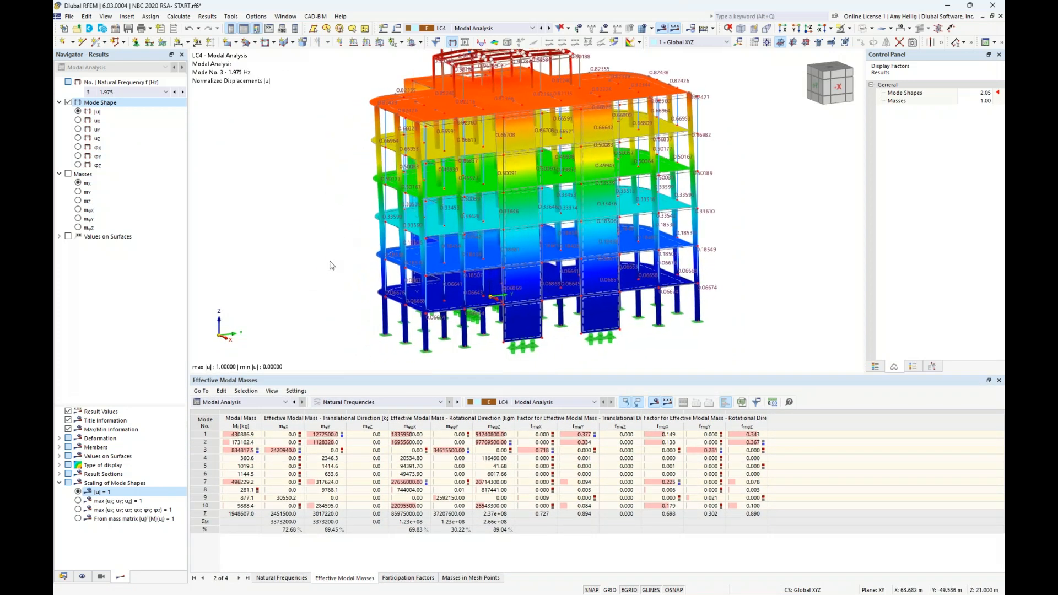
Review the modal analysis natural frequencies and periods for modes 1, 2 and 3 with their mode shapes
left_click(241, 402)
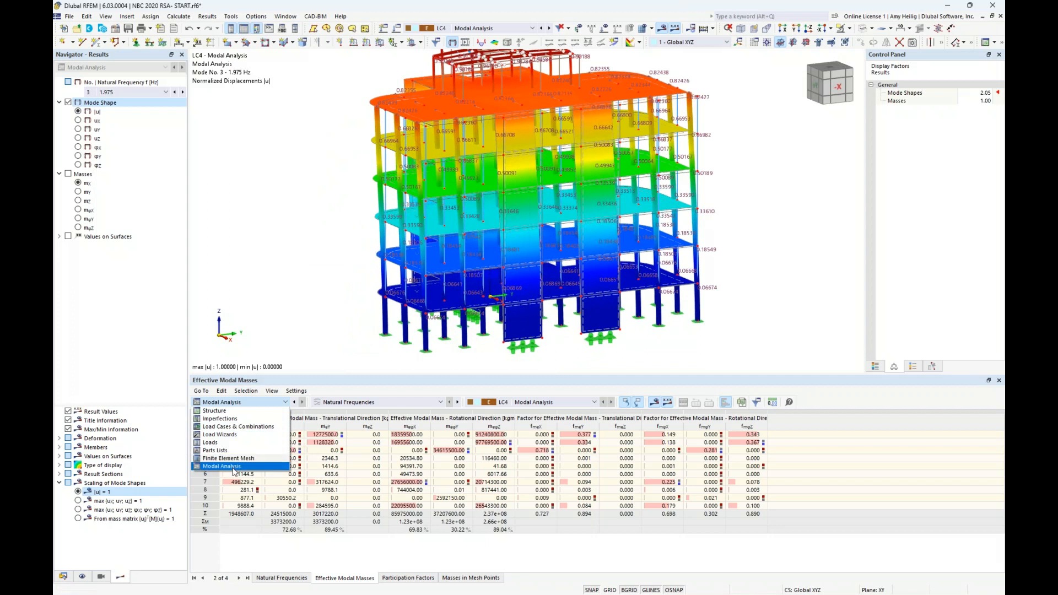
left_click(291, 561)
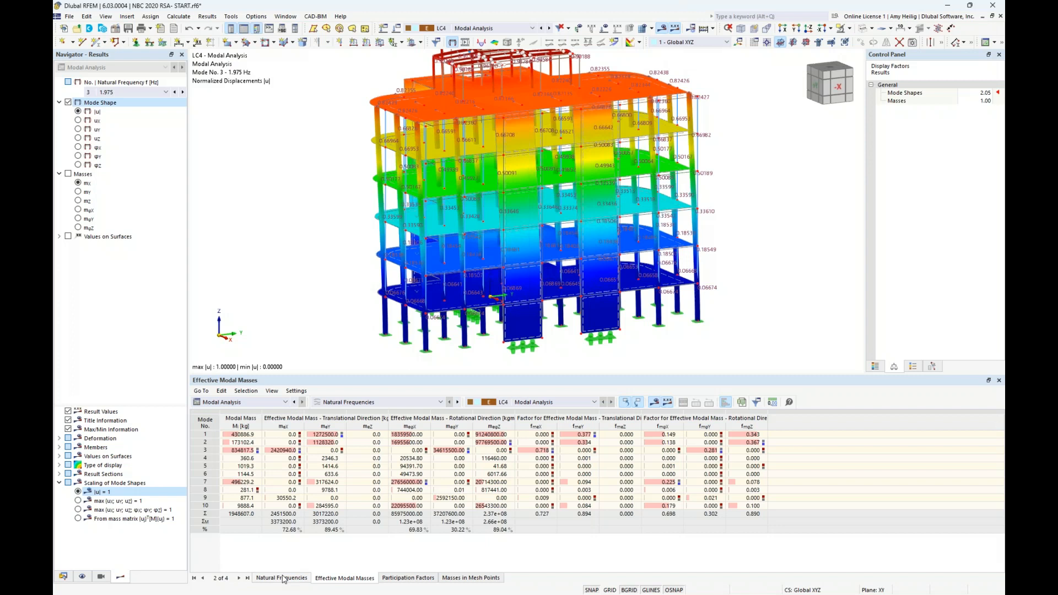
left_click(281, 578)
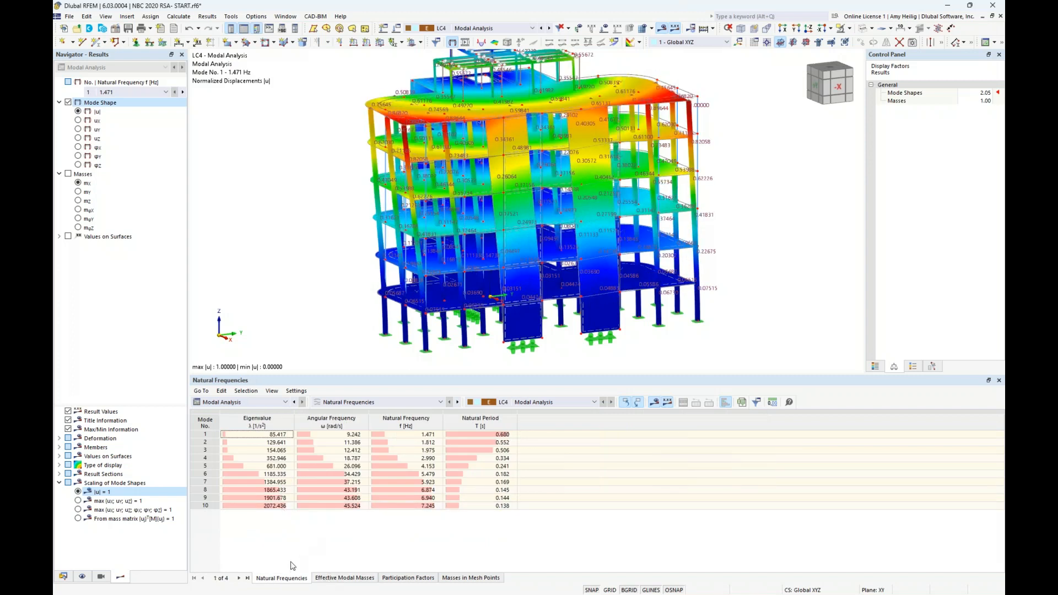
left_click(264, 435)
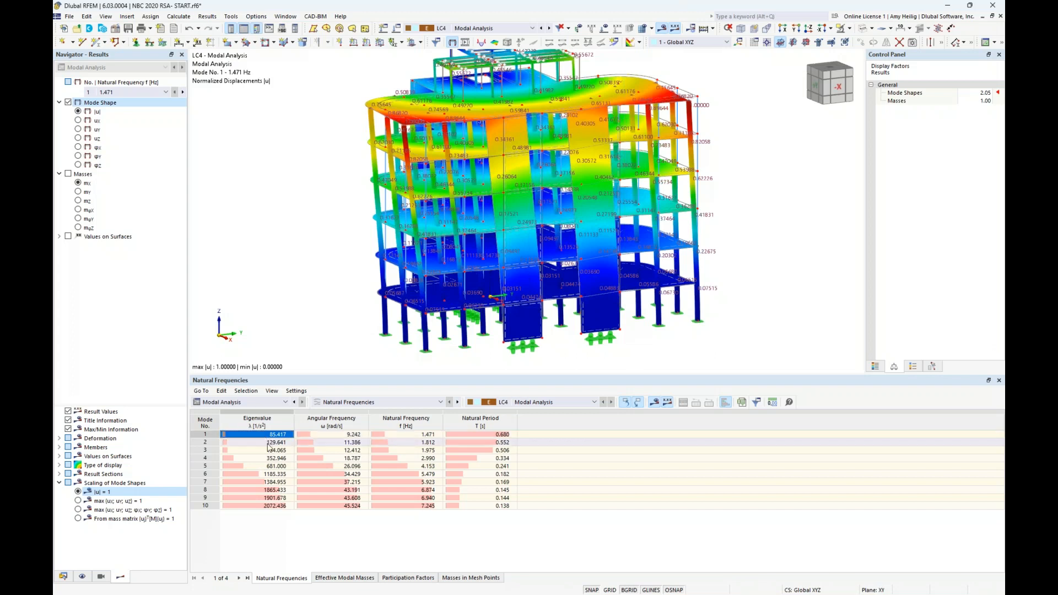
left_click(269, 443)
left_click(268, 451)
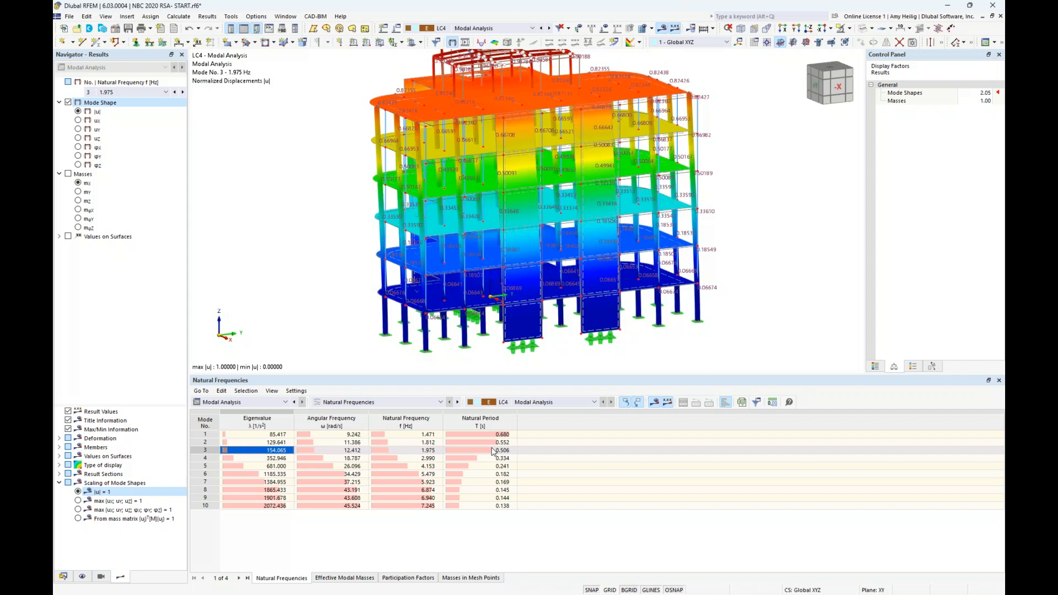
Review the effective modal masses, checking mode 1 in translational direction Y and mode 3 in direction X
left_click(349, 578)
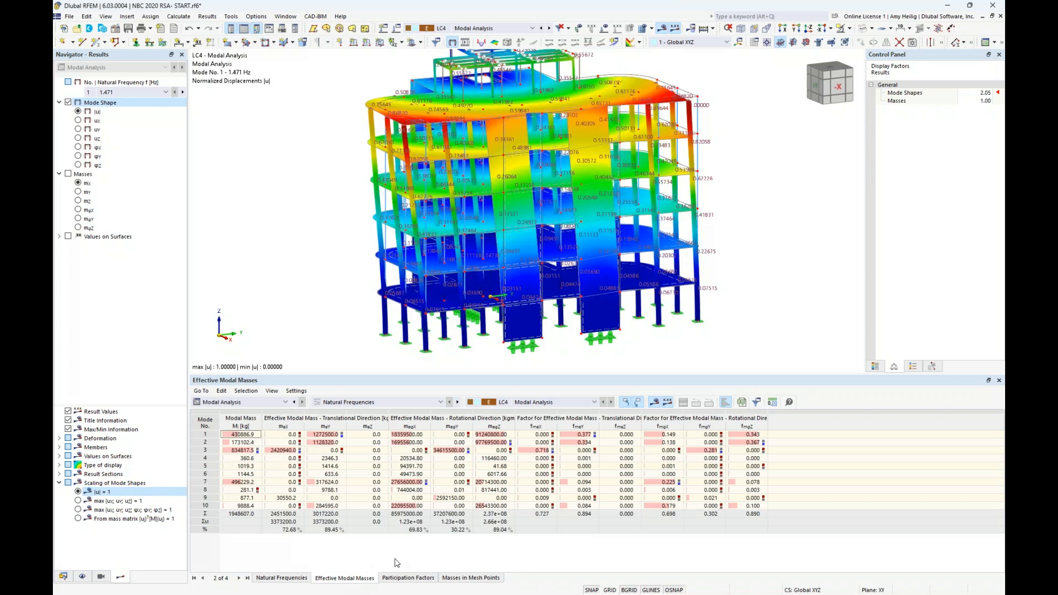
left_click(325, 437)
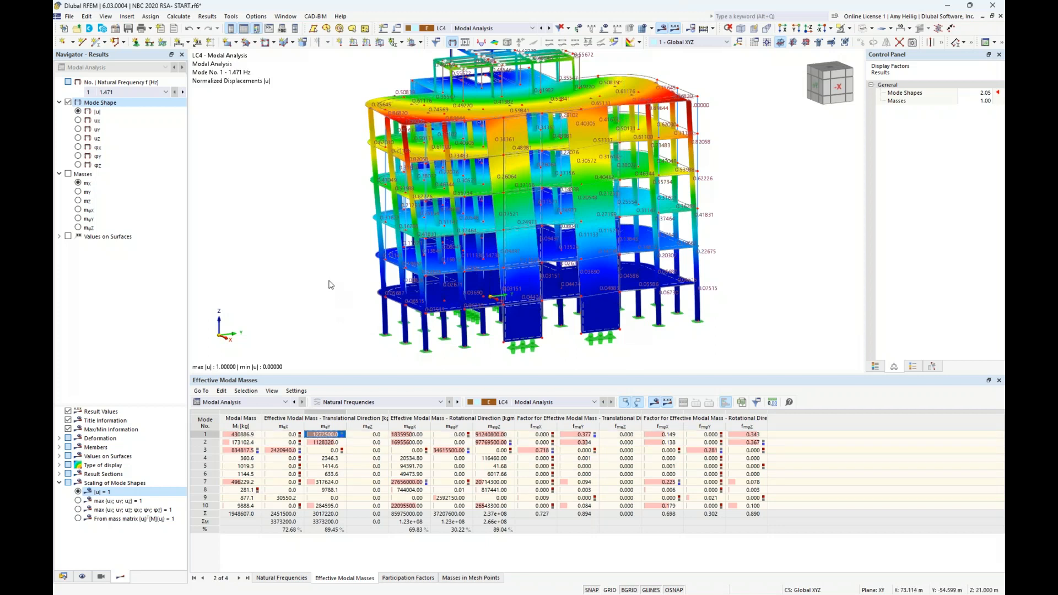
left_click(286, 450)
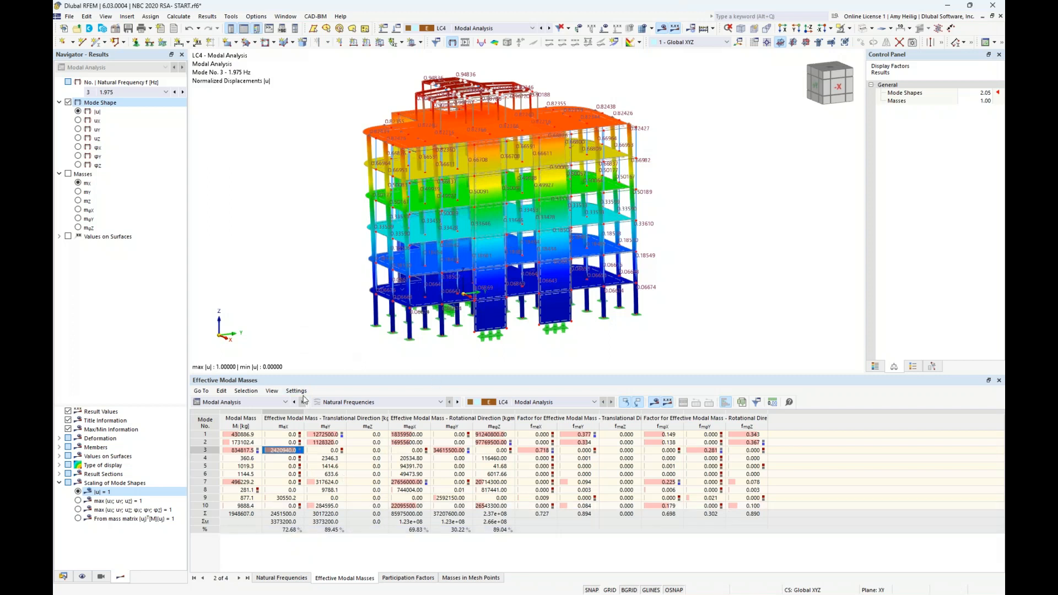
Examine mode shapes 4, 5 and 6 at the rooftop steel frame with the colour scale shown, ending in a view along -X
left_click(280, 458)
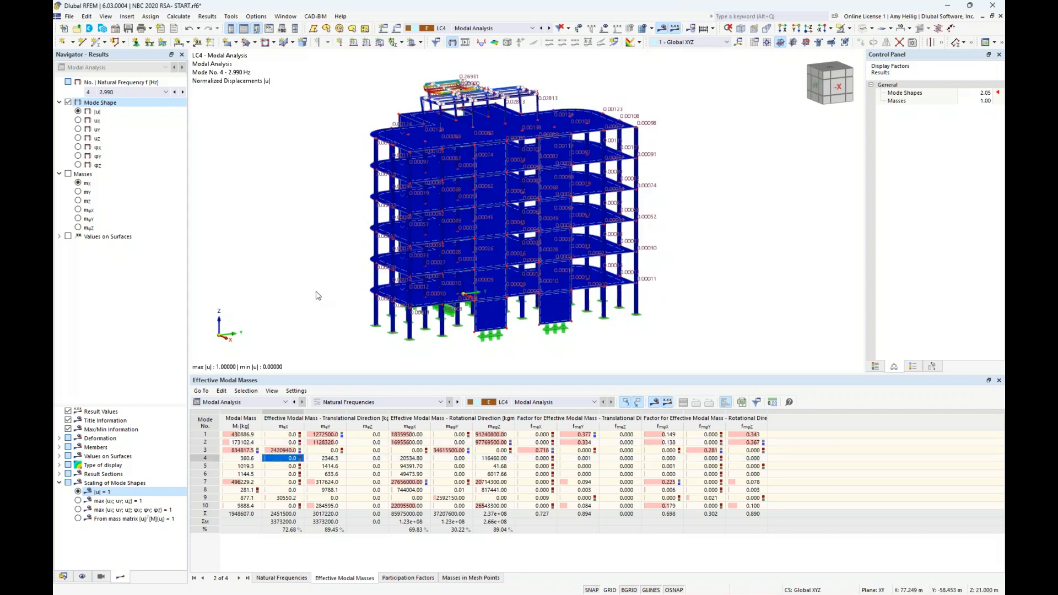
middle_click_drag(301, 243, 332, 255, "ctrl")
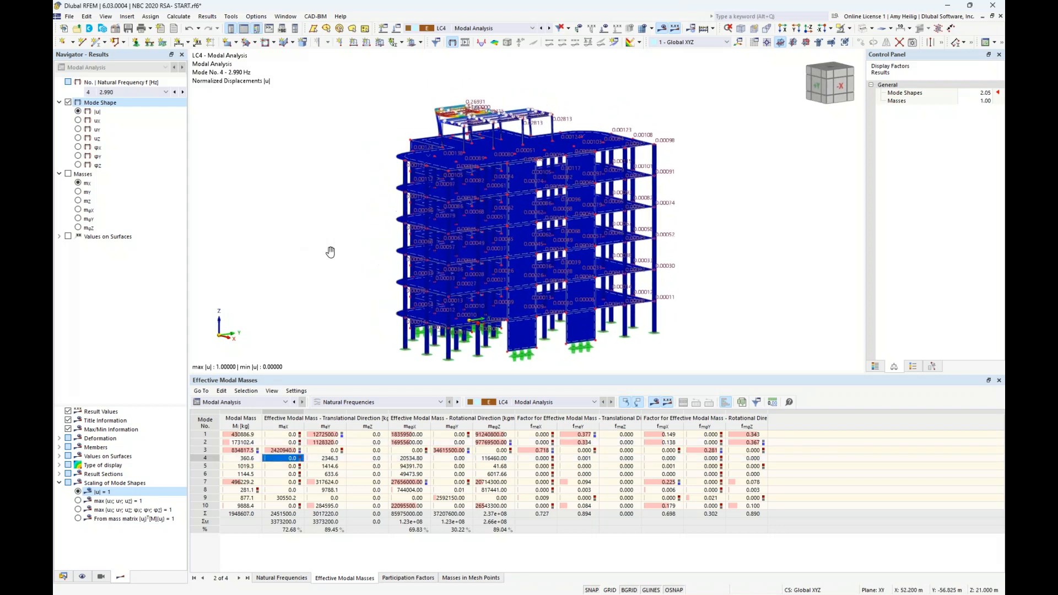
left_click(876, 366)
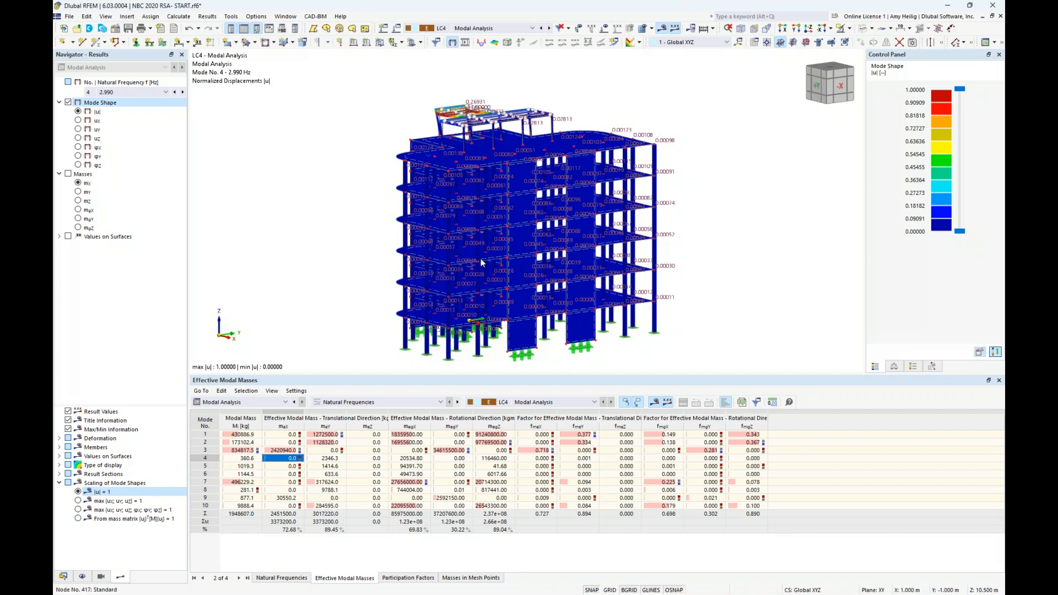
scroll(463, 123, "up", 5)
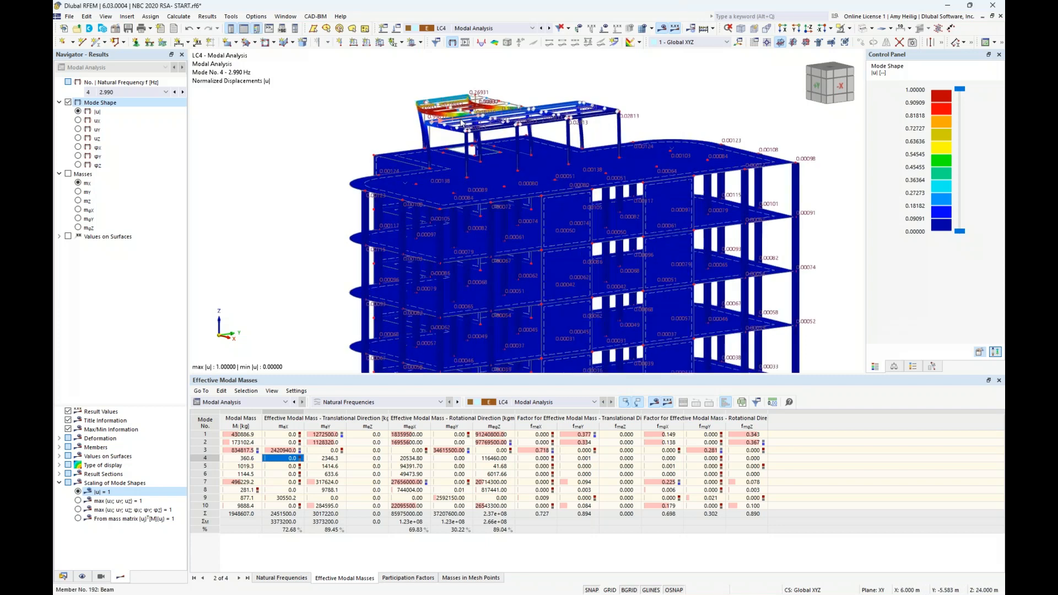
middle_click_drag(370, 145, 383, 152)
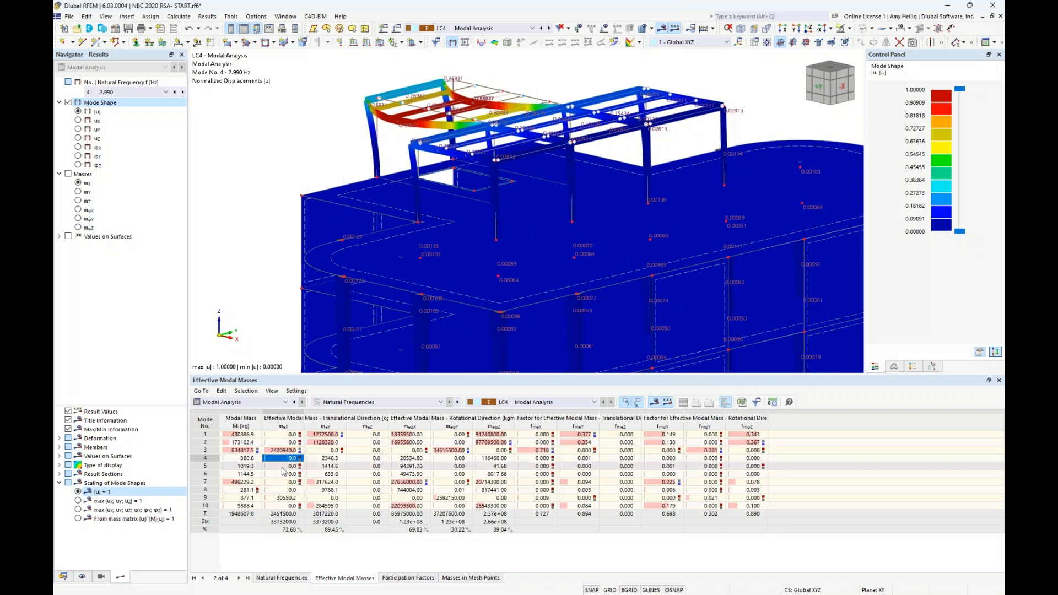
left_click(283, 467)
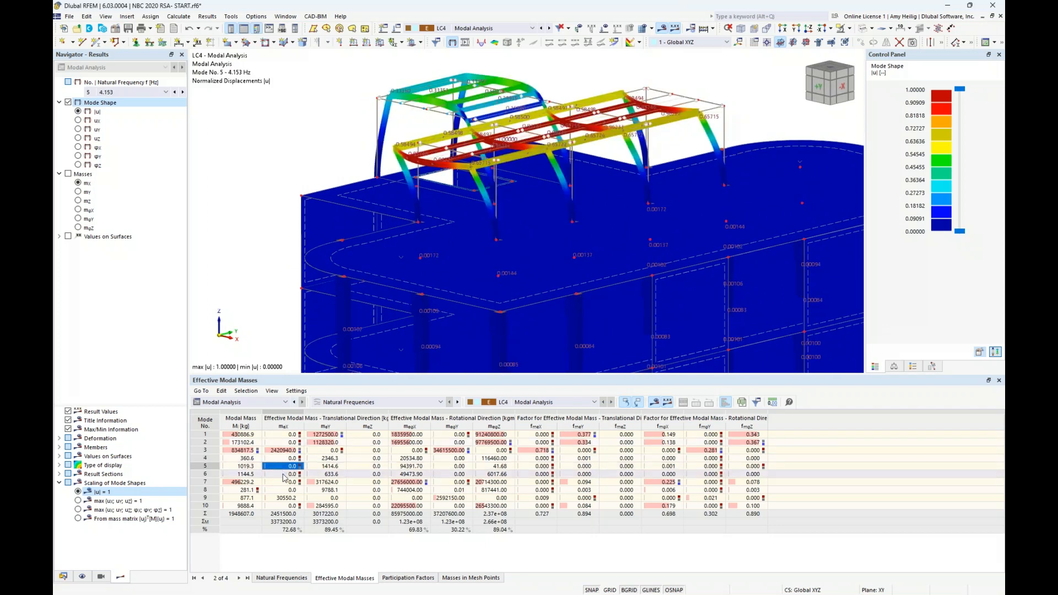
left_click(284, 475)
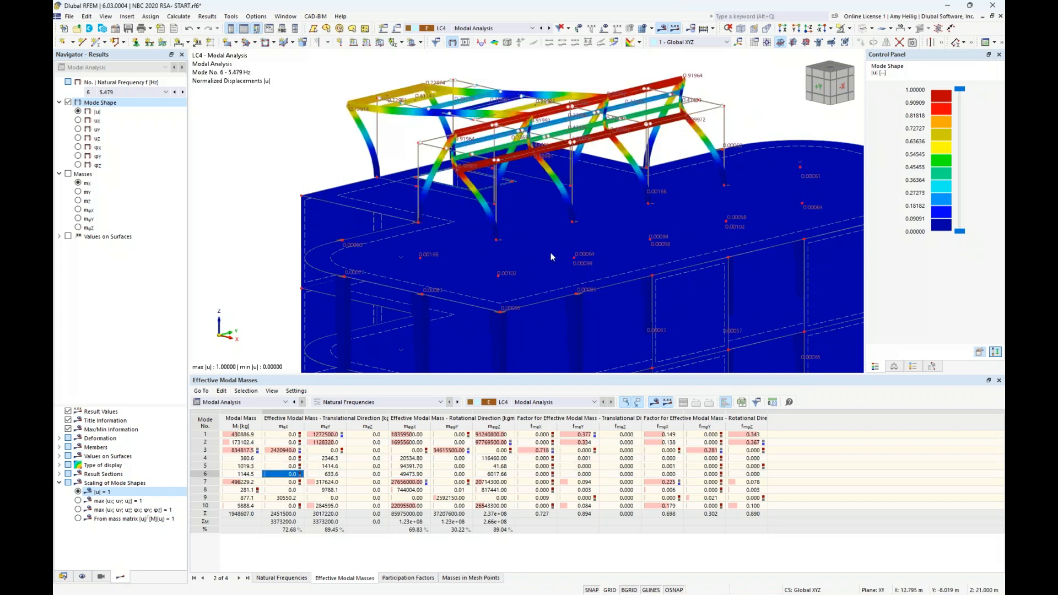
scroll(599, 142, "down", 3)
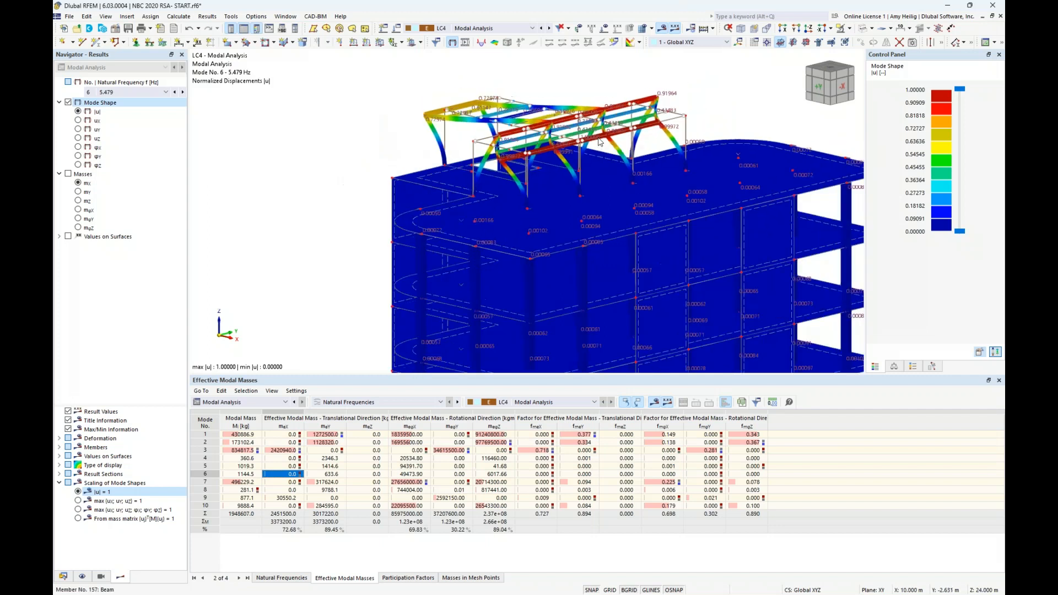
middle_click_drag(584, 300, 433, 248)
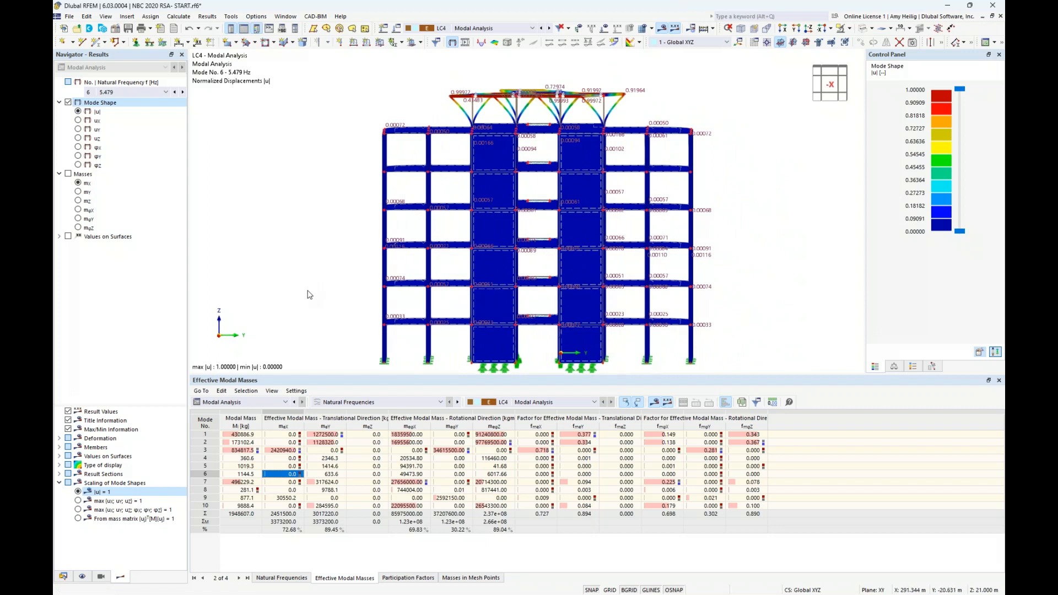
Set mass neglection to User-Defined in modal analysis settings MOS1 of load case LC4 and show the table of neglected objects
left_click(396, 29)
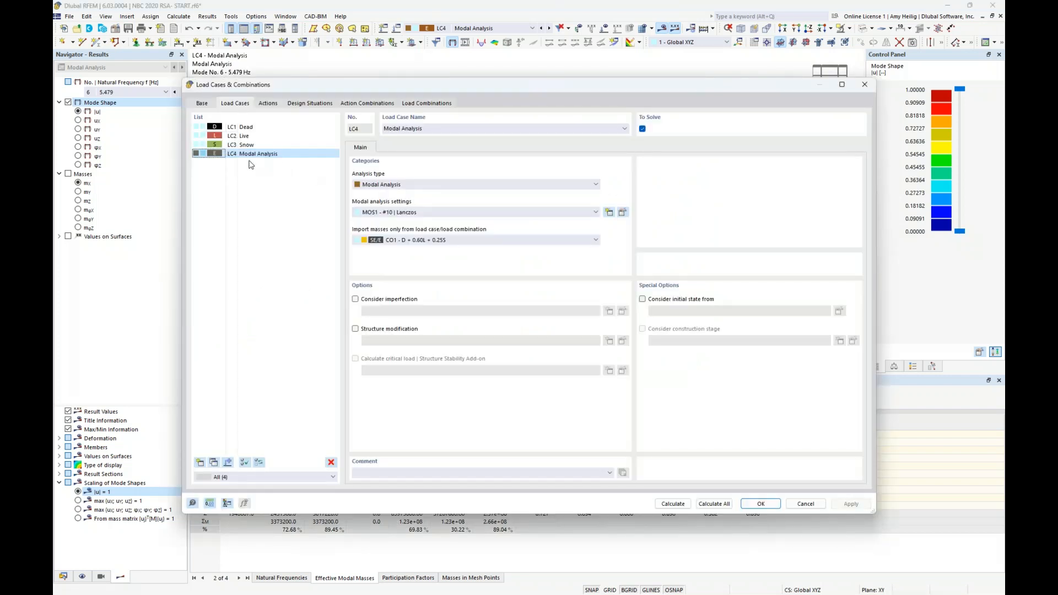
left_click(623, 212)
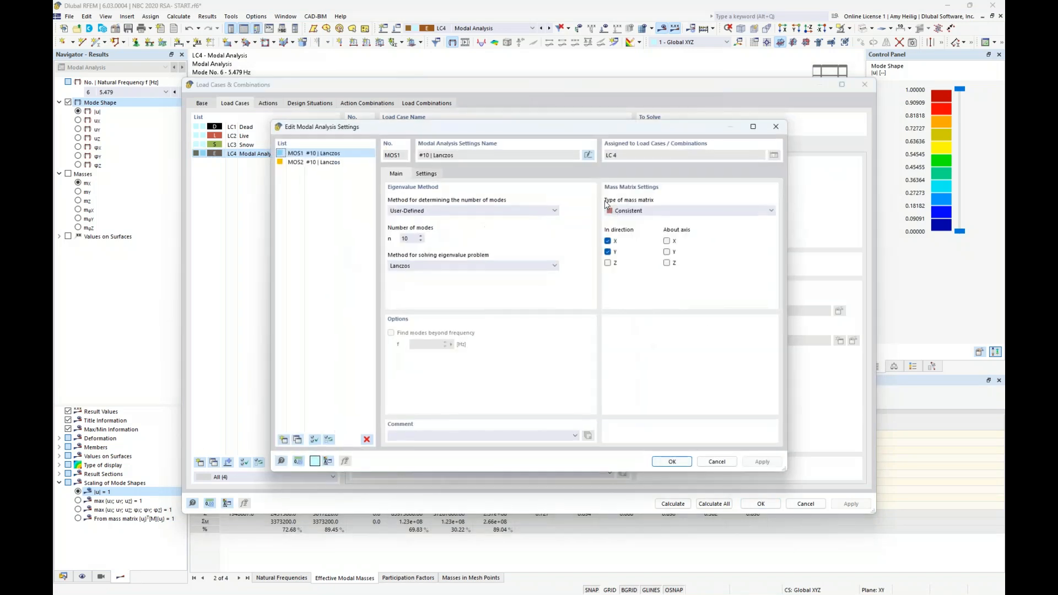
left_click(433, 174)
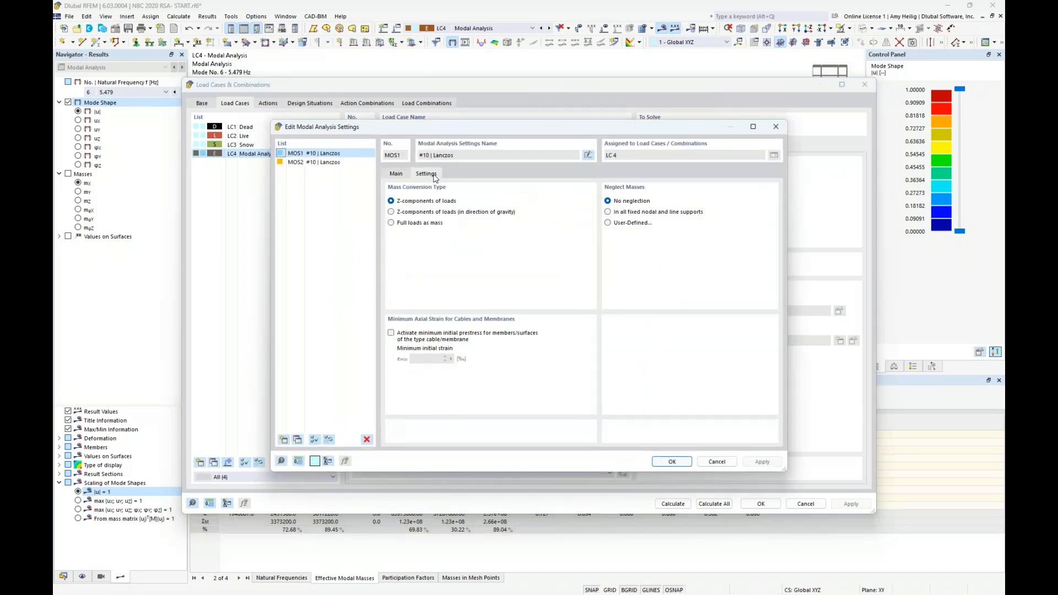
left_click(608, 223)
left_click(468, 175)
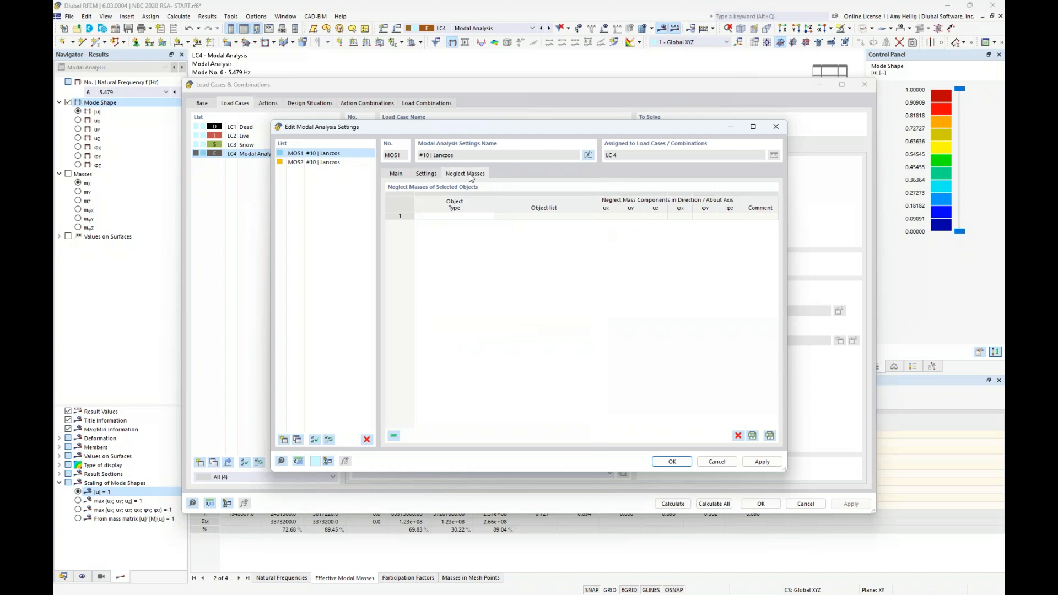
Add an entry of object type Member to the neglected masses of MOS1, with all six mass components neglected
left_click(474, 216)
left_click(489, 217)
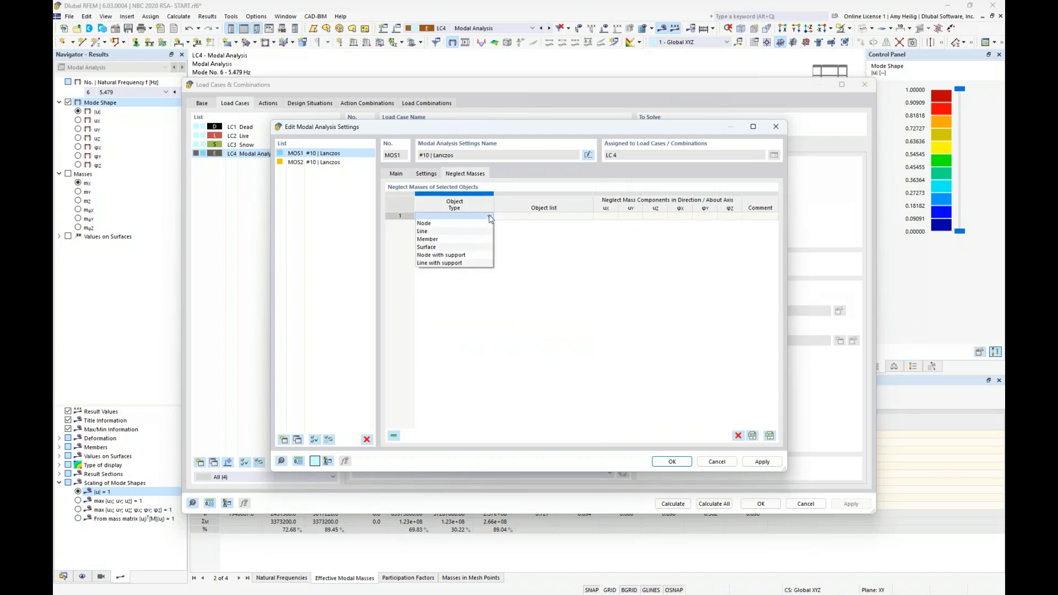
left_click(478, 242)
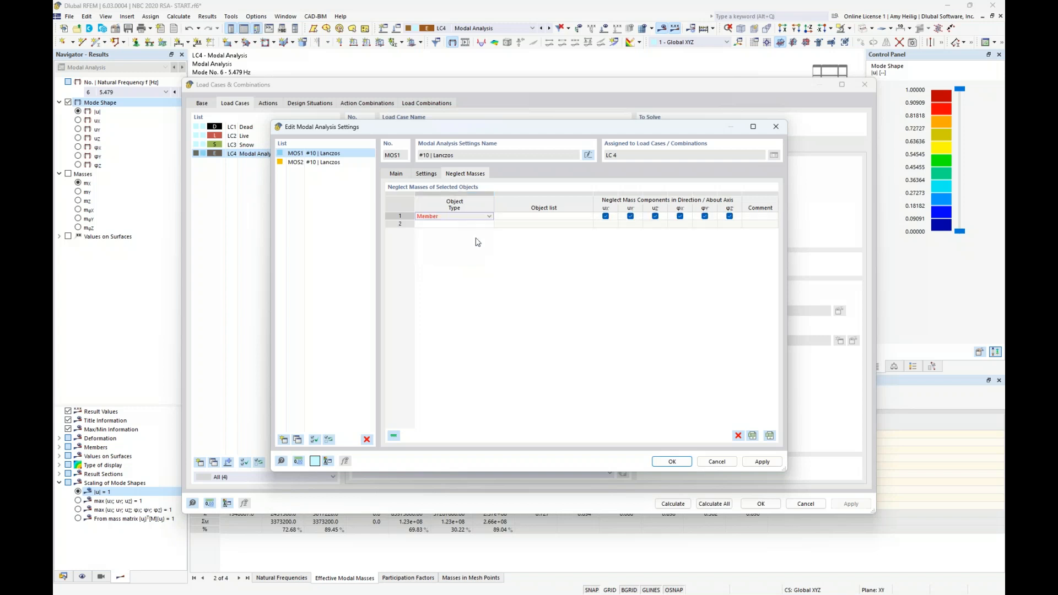
Assign all rooftop steel frame members to the neglected-mass entry, accept deleting the results and close the load case settings
left_click(546, 216)
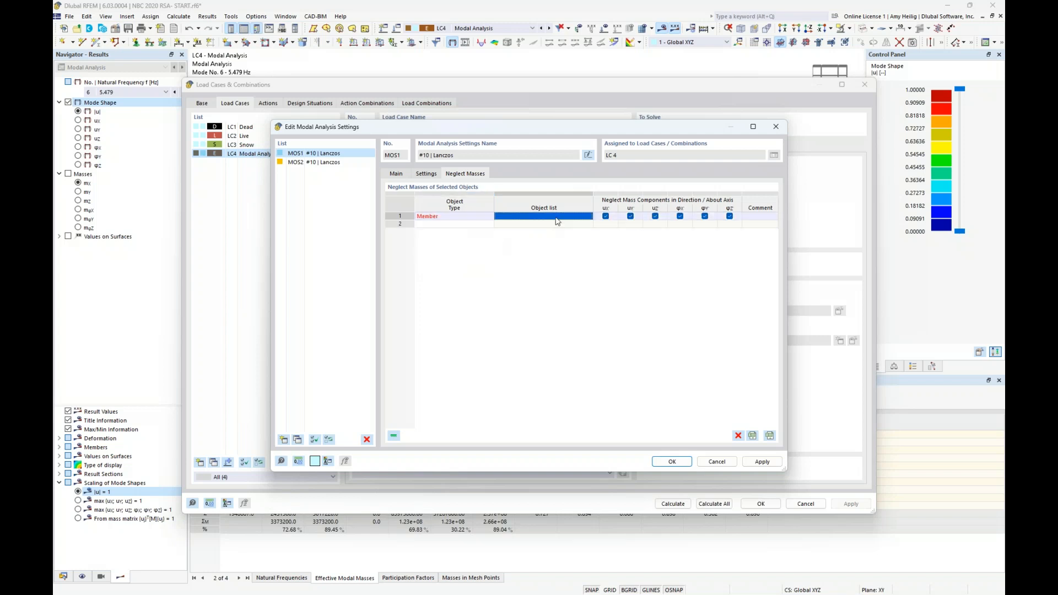
left_click(588, 217)
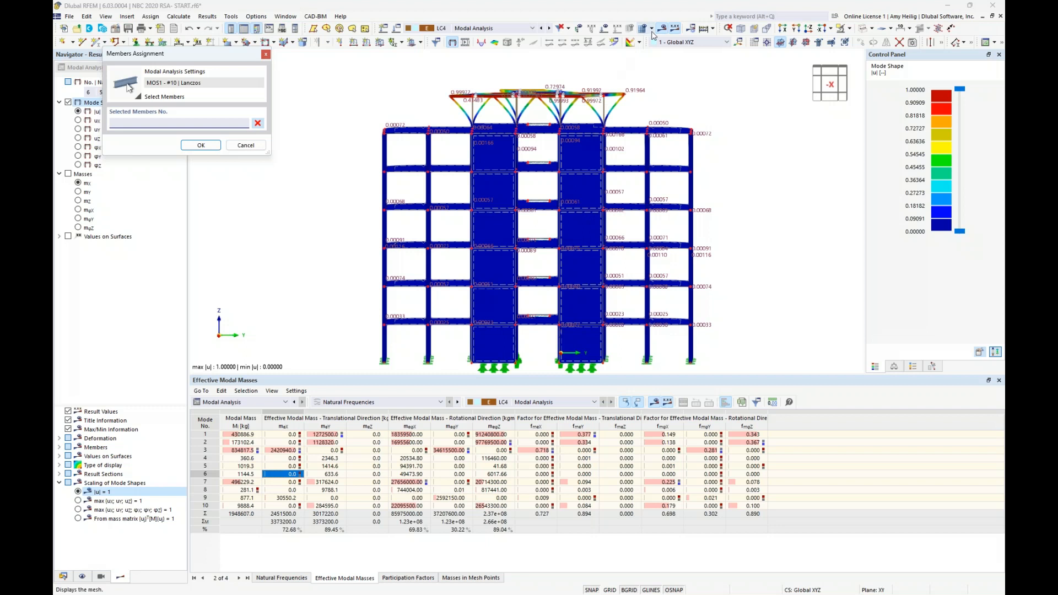
left_click(663, 29)
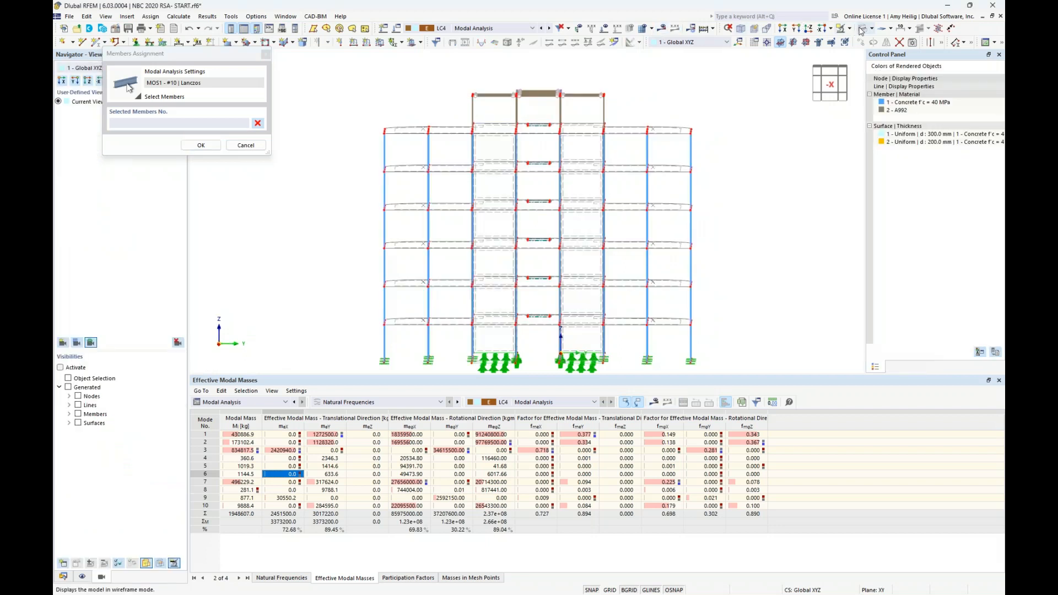
scroll(549, 99, "up", 5)
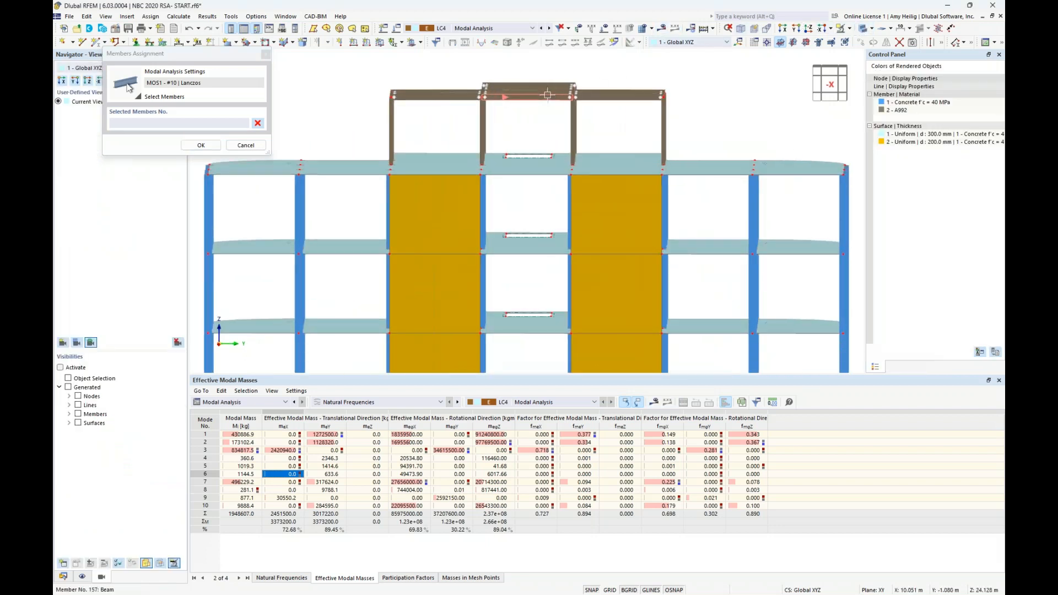
middle_click_drag(624, 154, 652, 205)
left_click_drag(788, 196, 325, 95)
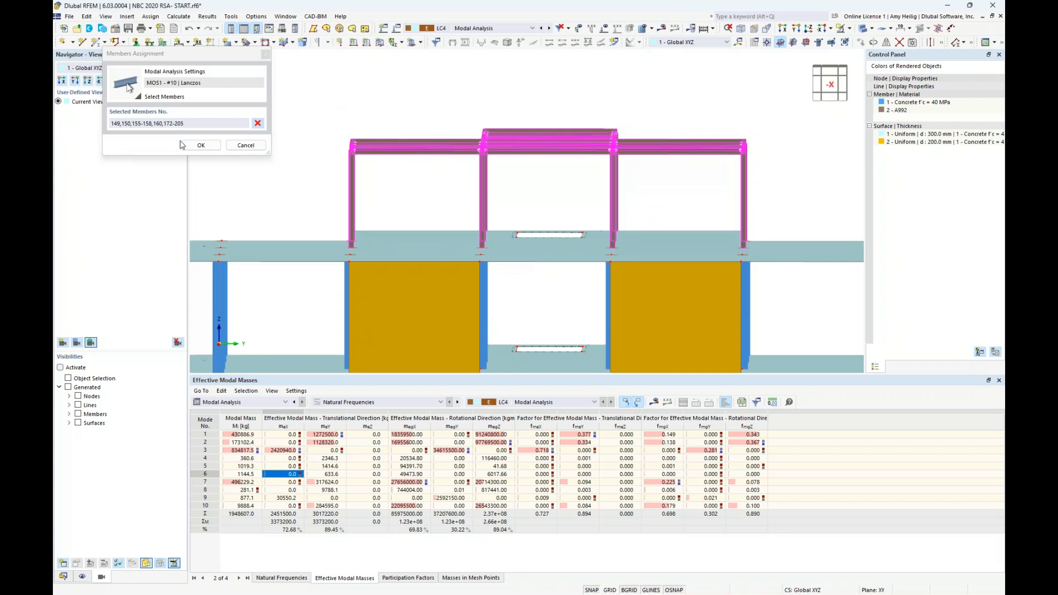
left_click(202, 145)
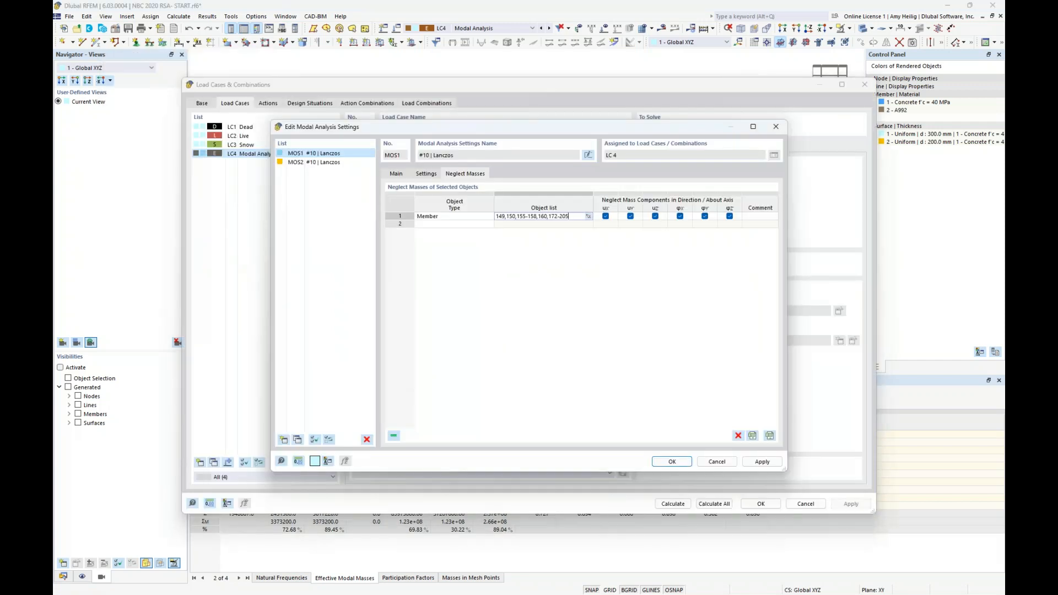
left_click(671, 463)
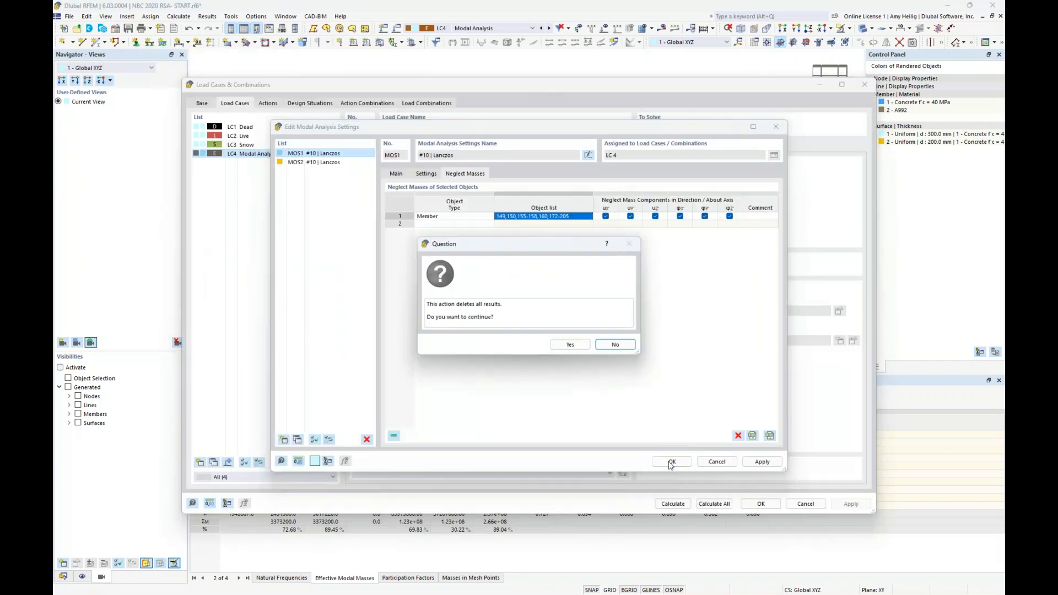
left_click(573, 345)
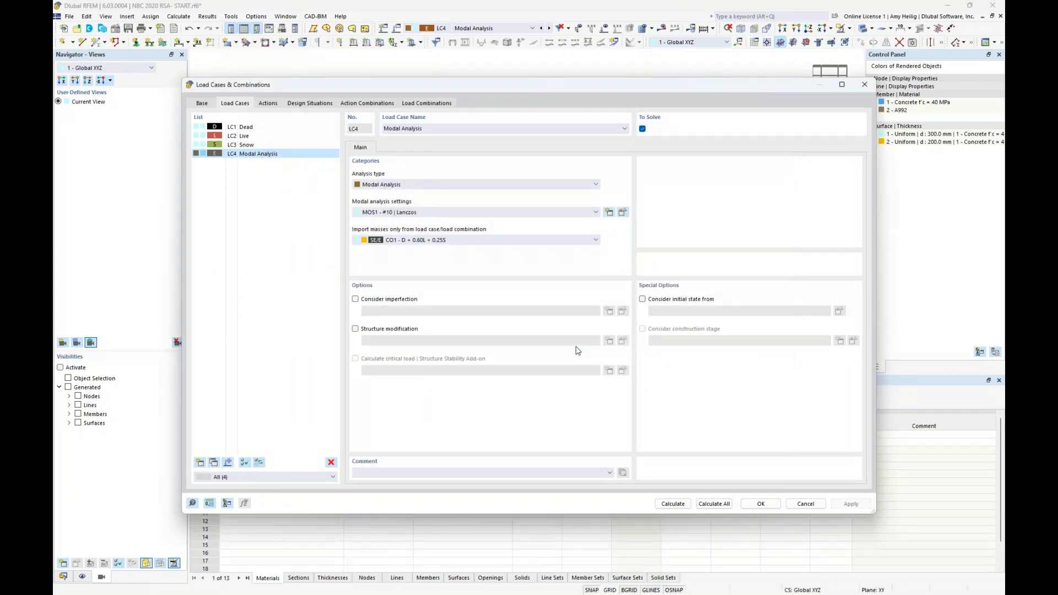
left_click(755, 503)
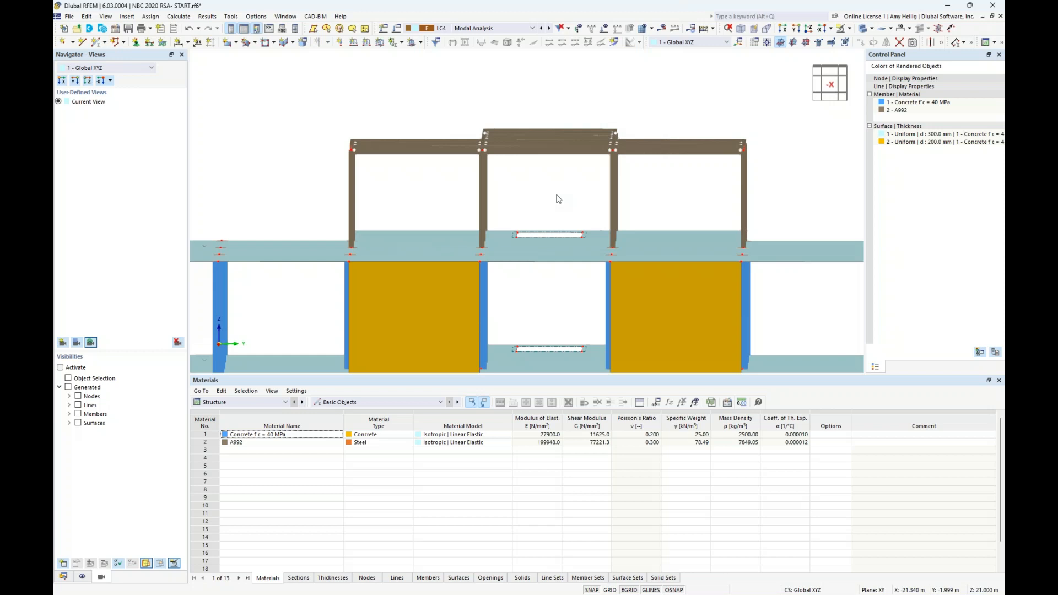
Select the whole rooftop steel frame, show its center of gravity and mass information, and create a new node at the center of gravity
left_click_drag(792, 203, 310, 94)
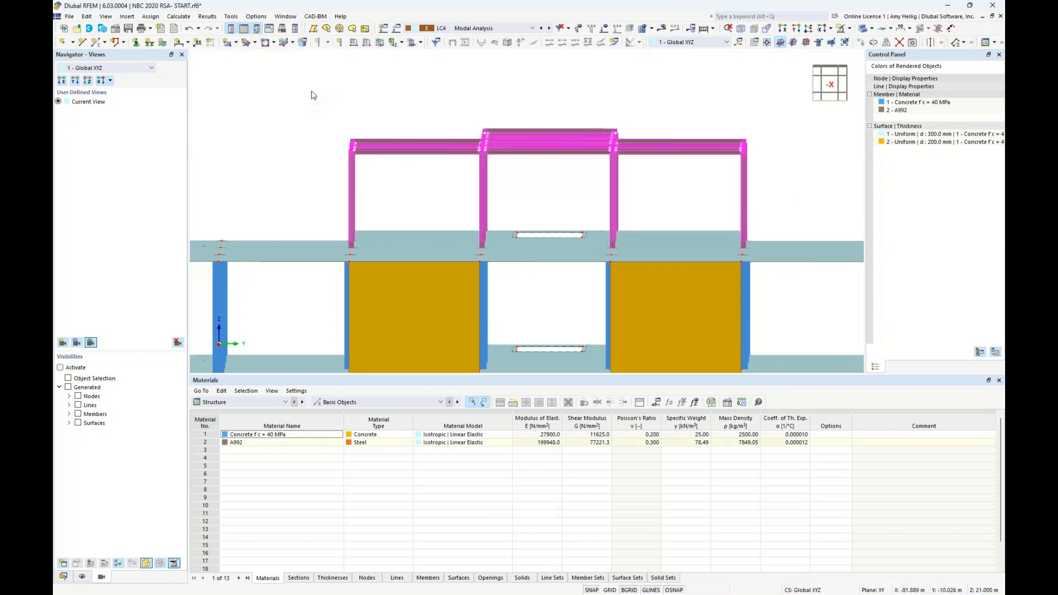
right_click(522, 148)
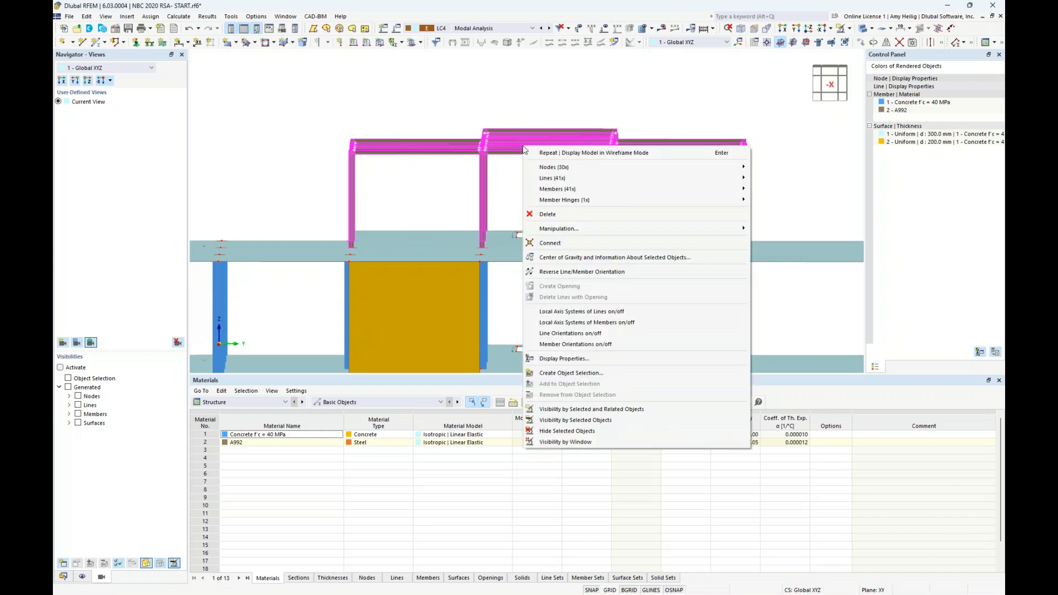
left_click(581, 259)
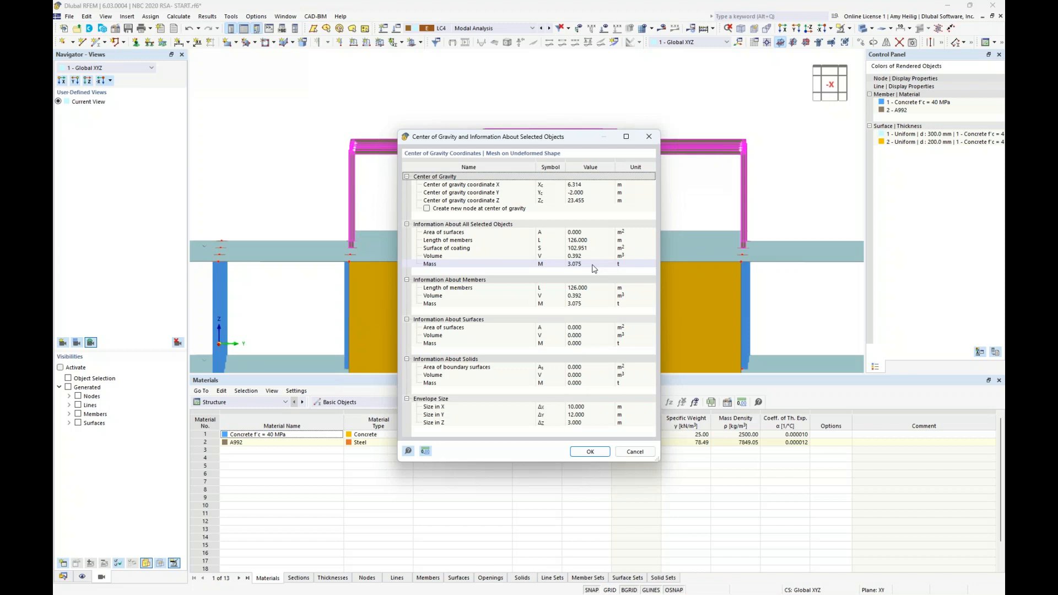
left_click(427, 210)
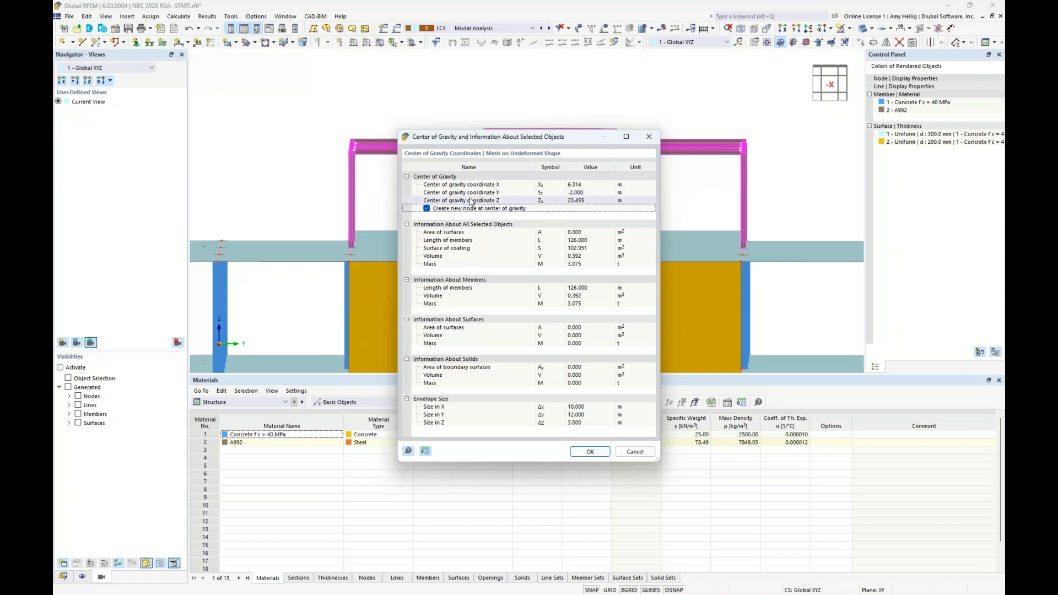
left_click_drag(501, 140, 518, 255)
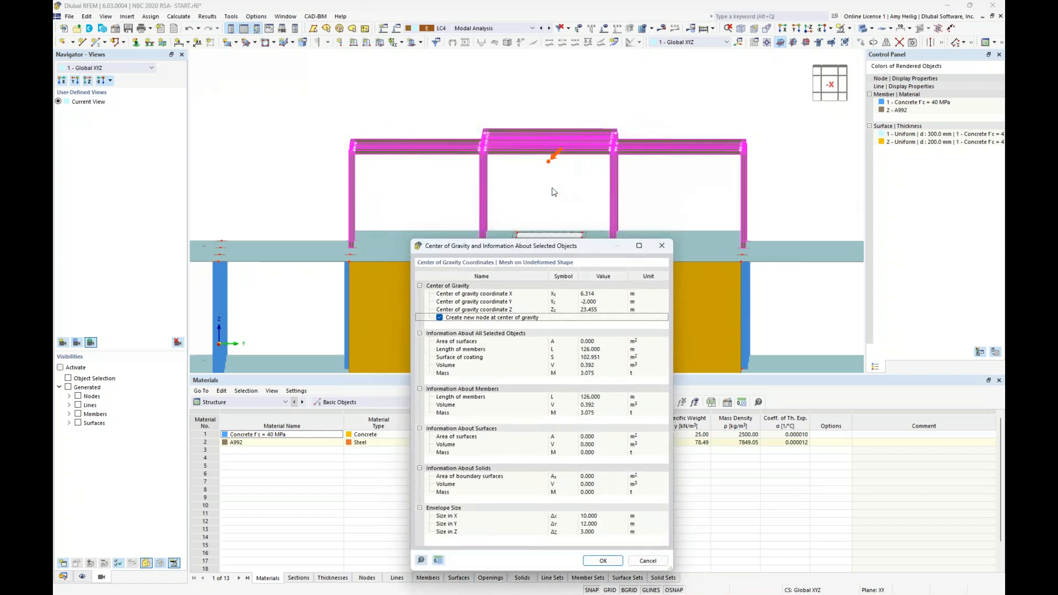
left_click_drag(549, 248, 548, 148)
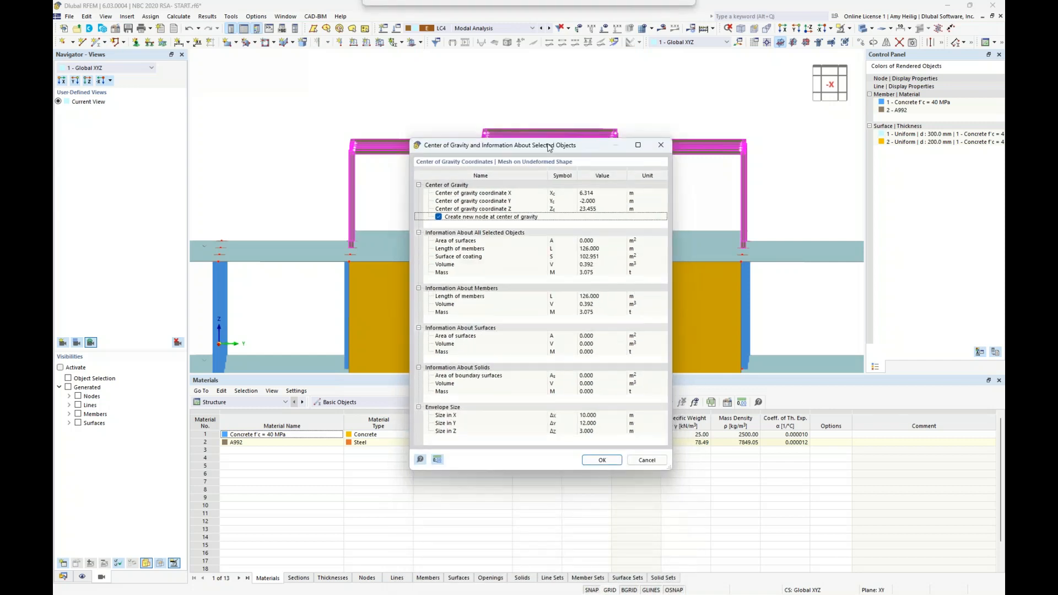
left_click(601, 459)
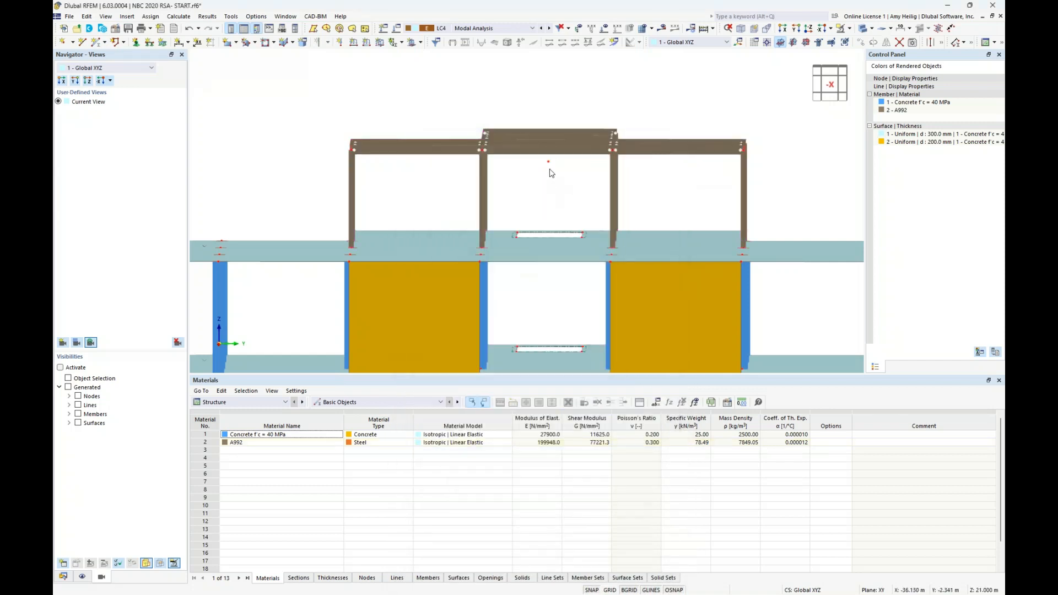
Set the Z coordinate of the center-of-gravity node to 21 m, placing it at roof slab level
double_click(549, 164)
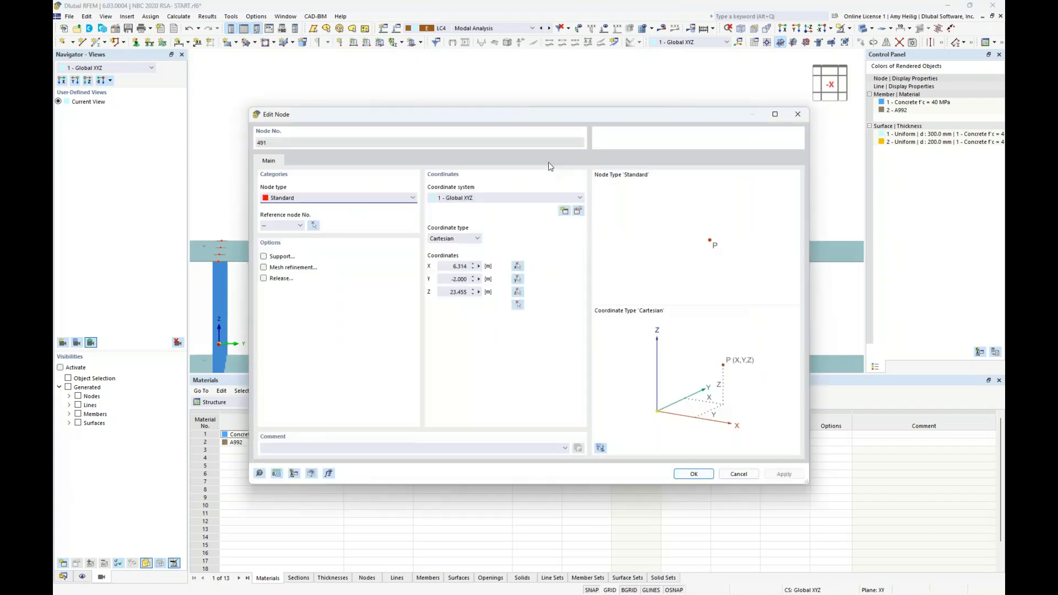
left_click(456, 292)
type("21")
left_click(692, 475)
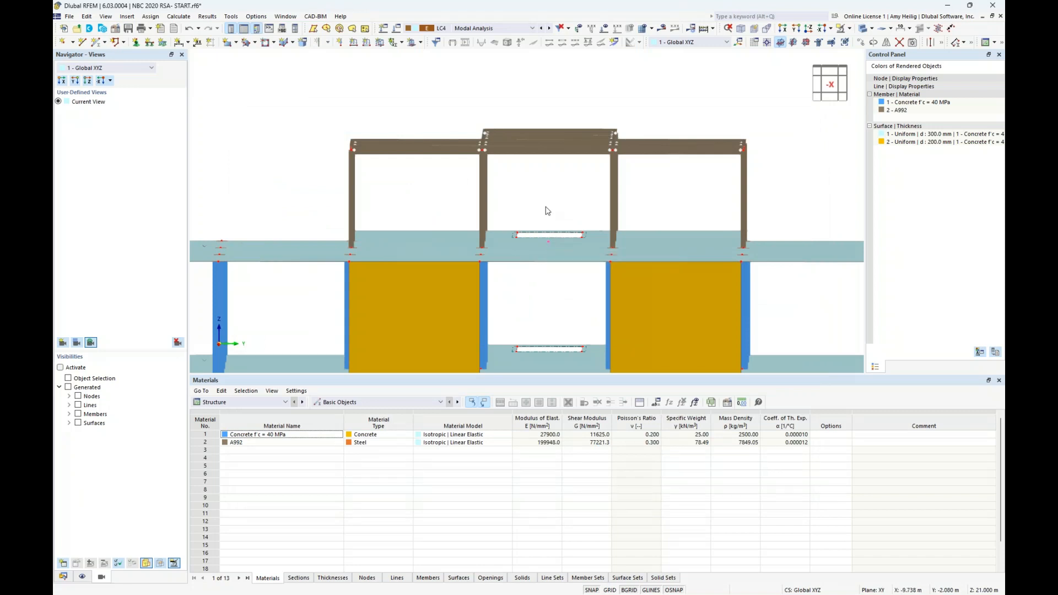
Apply a nodal load of type Mass with 3.075 t to the roof slab node in load case LC1 Dead, accepting the mesh deletion
scroll(546, 206, "down", 1)
middle_click_drag(542, 204, 558, 205, "ctrl")
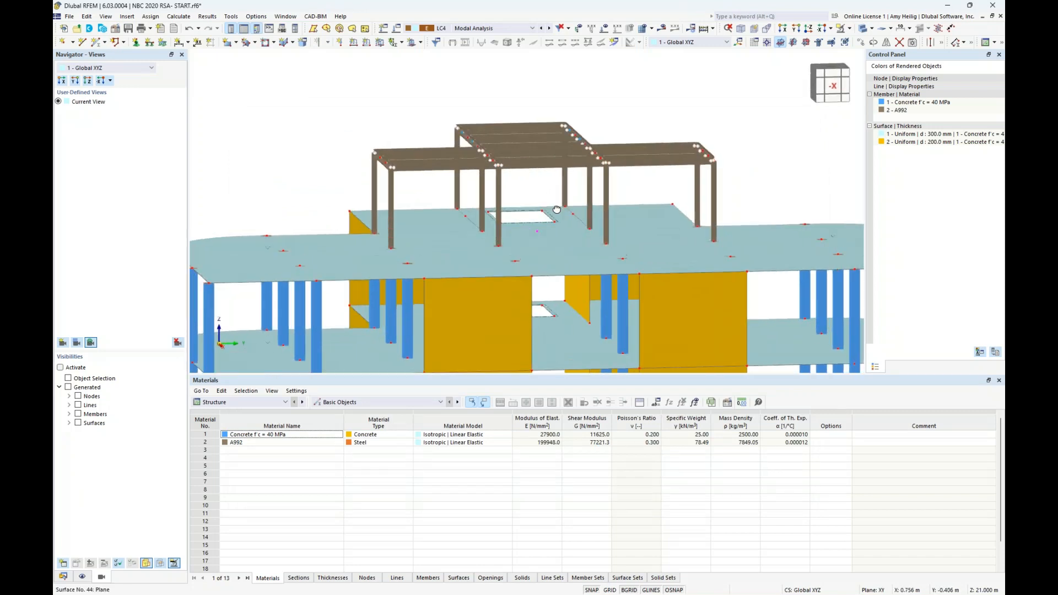
left_click(340, 44)
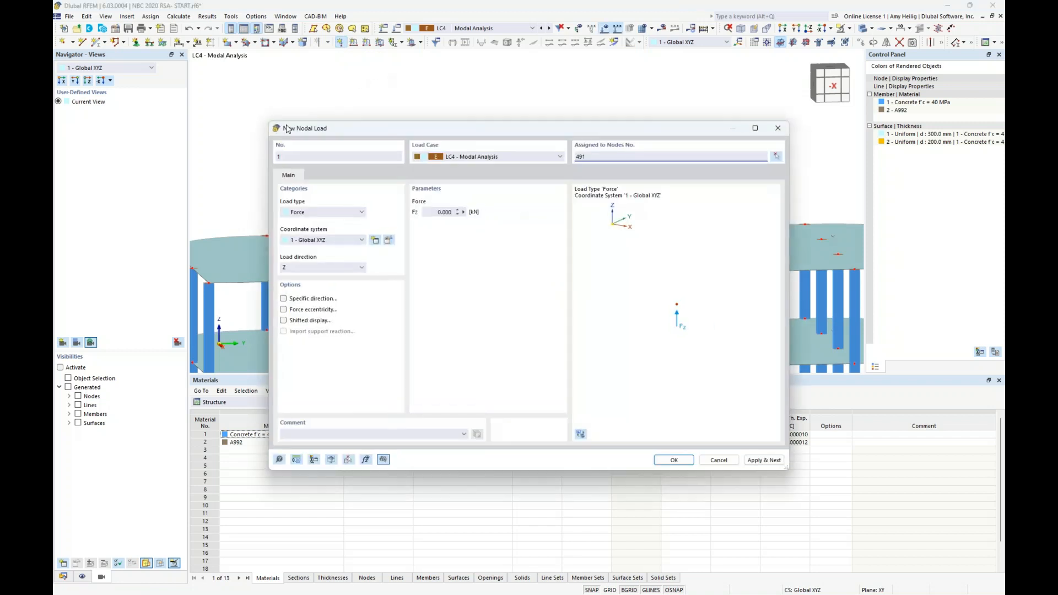
left_click(318, 214)
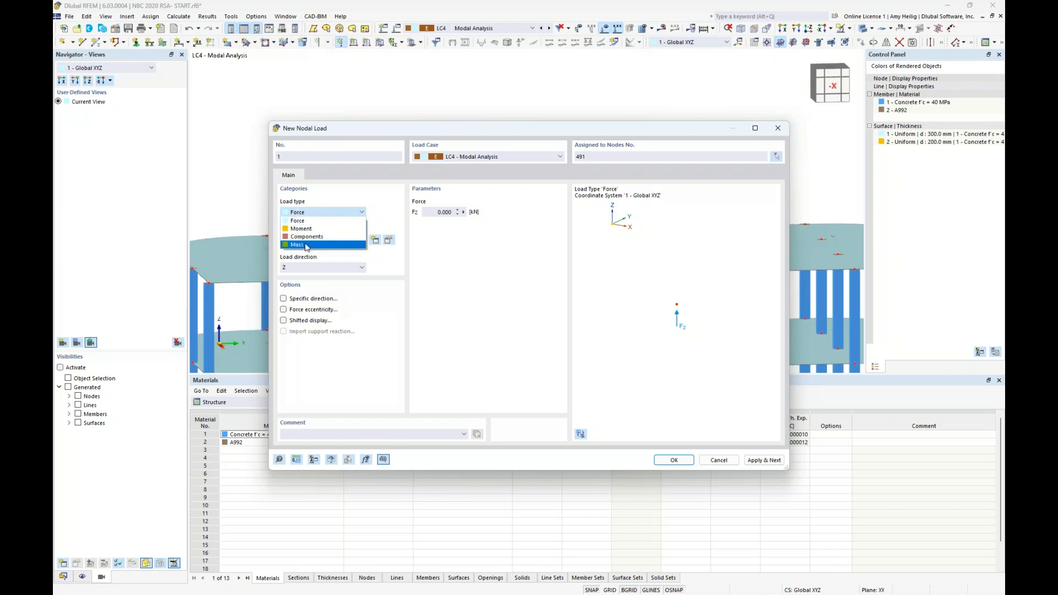
left_click(306, 245)
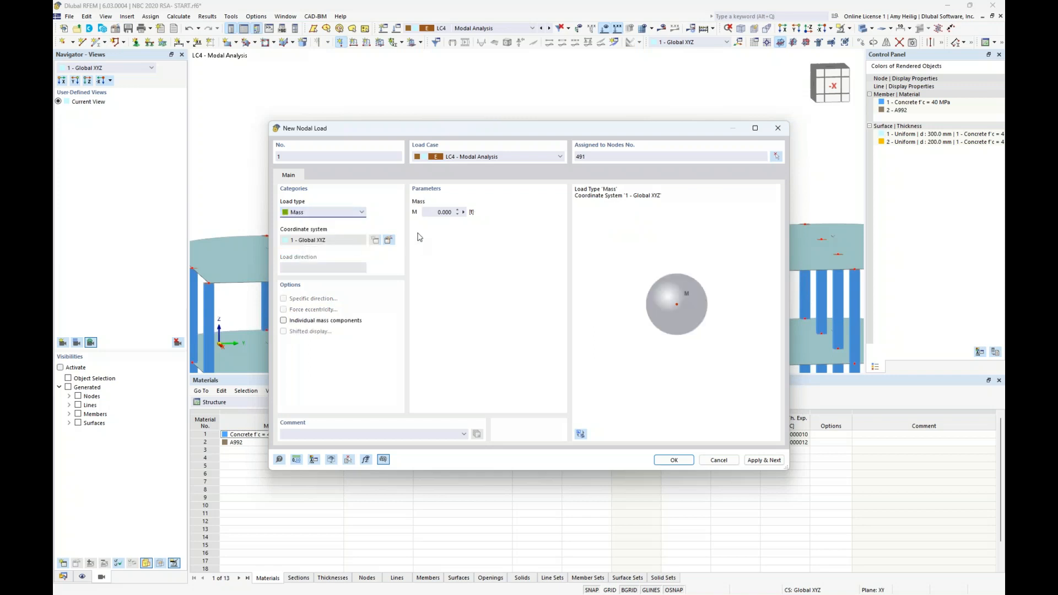
left_click(429, 213)
type("3.075")
left_click(552, 158)
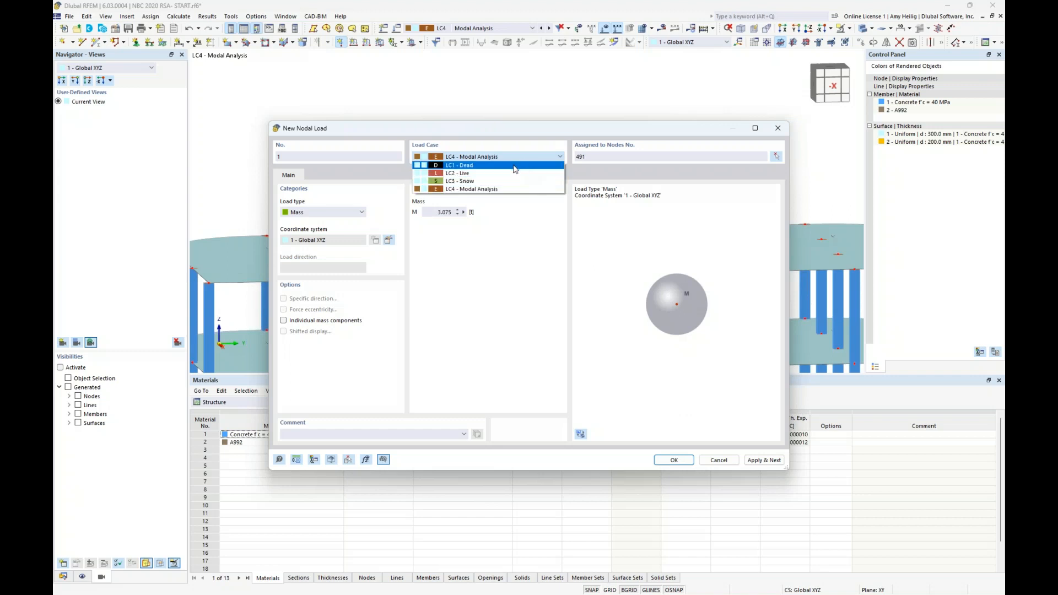
left_click(514, 165)
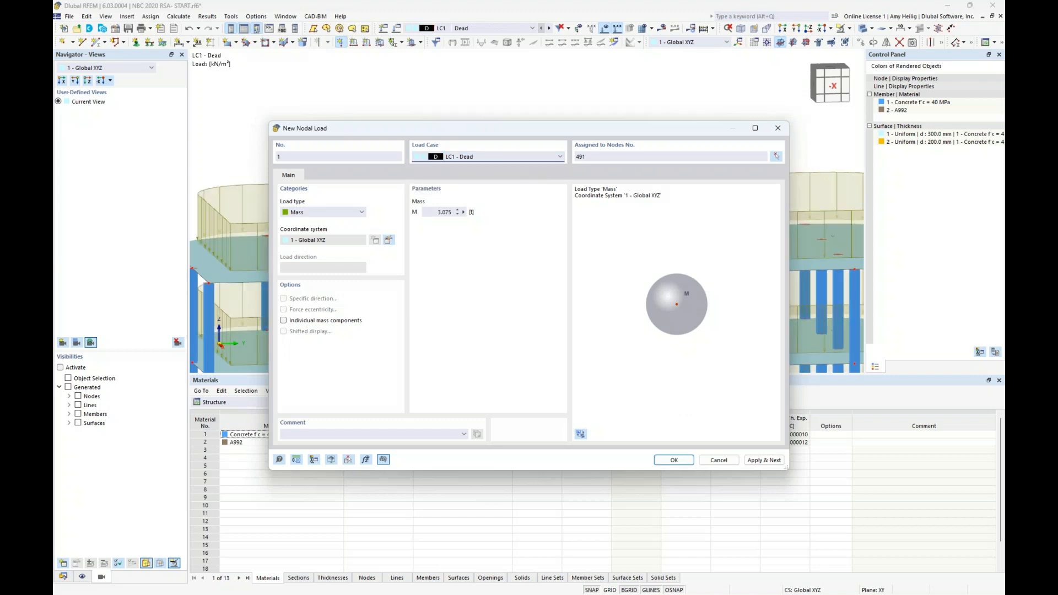
left_click(673, 461)
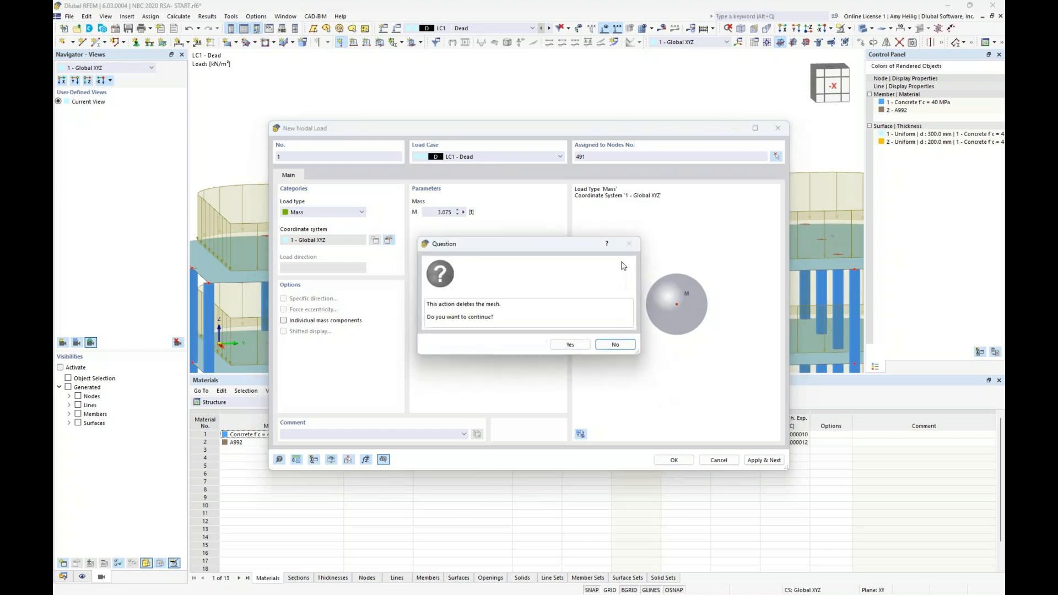
left_click(571, 344)
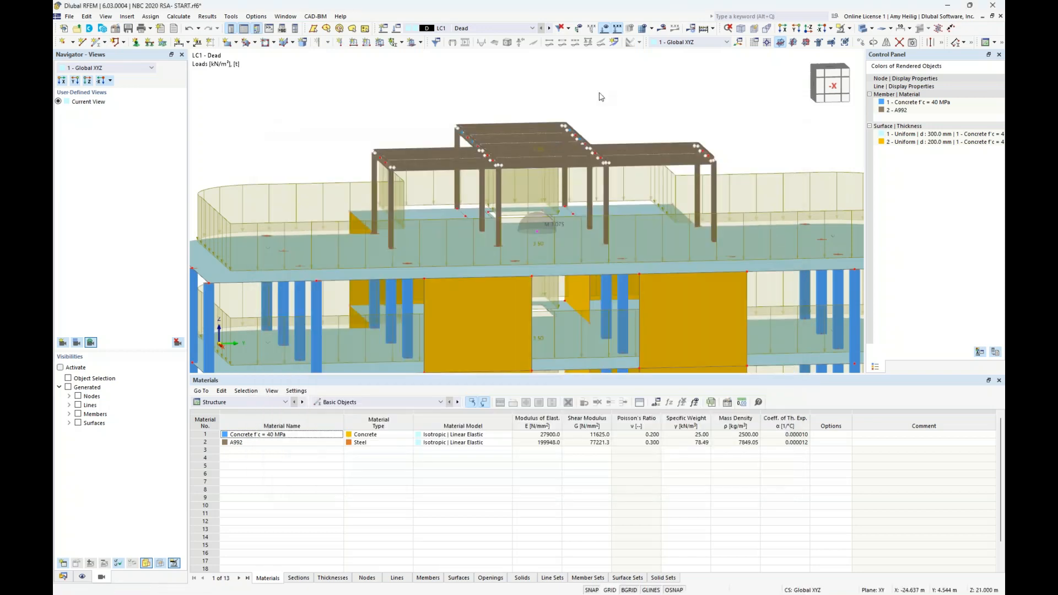
Display the model transparently and check the nodal mass position on the roof slab from a side view
left_click(864, 29)
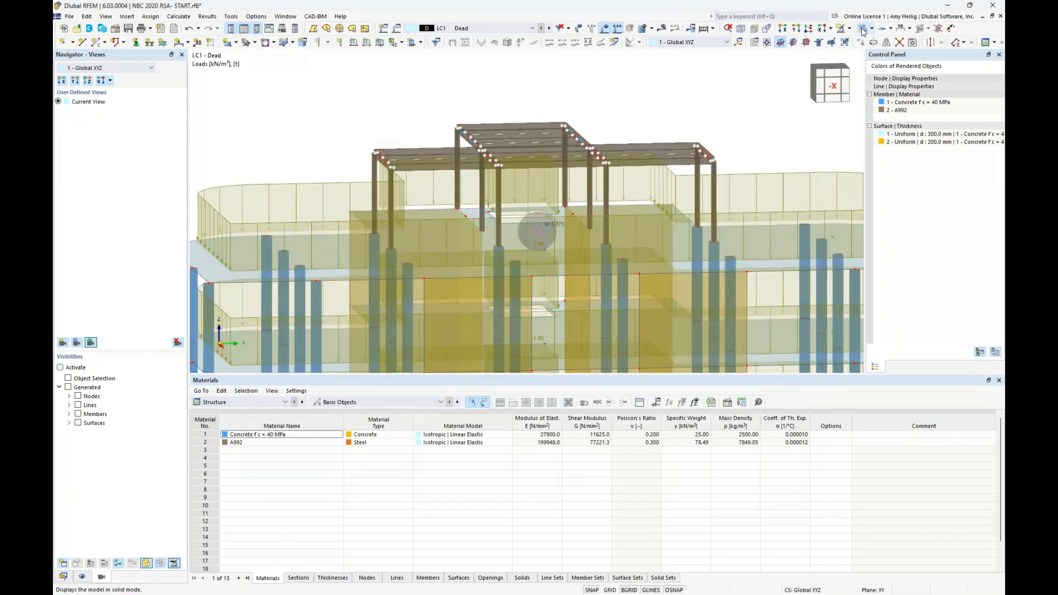
middle_click_drag(729, 130, 718, 113, "ctrl")
left_click_drag(719, 112, 718, 113, "ctrl")
left_click(561, 234)
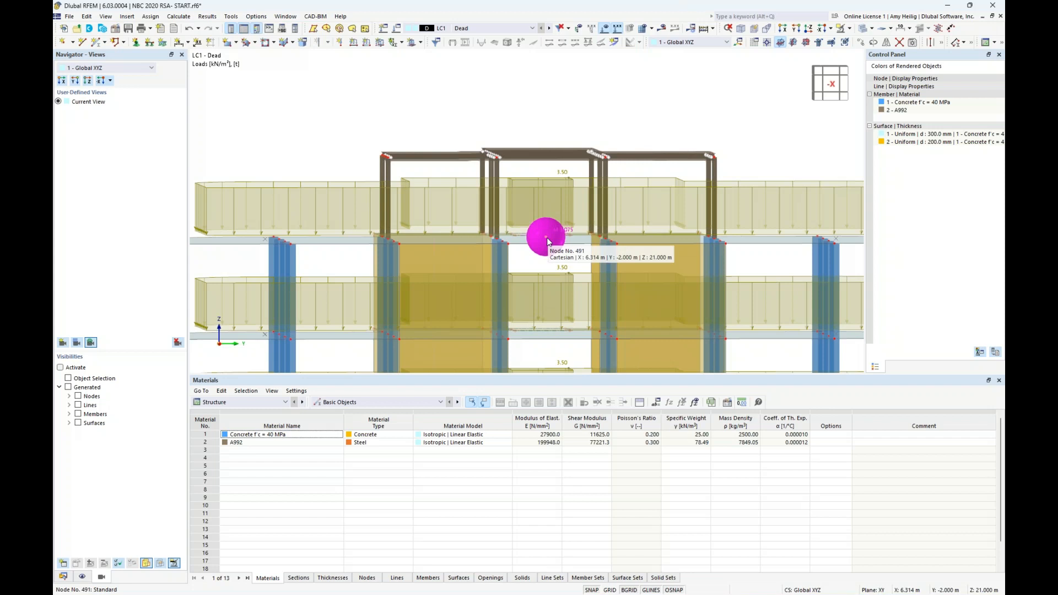
left_click(560, 106)
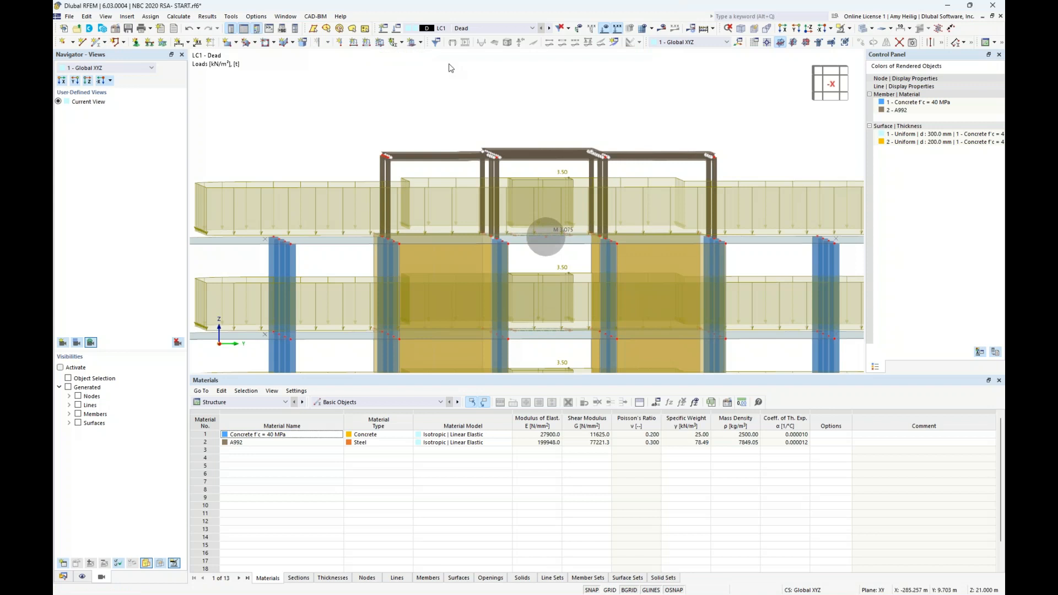
Switch to load case LC4 Modal Analysis and recalculate its results
left_click(493, 29)
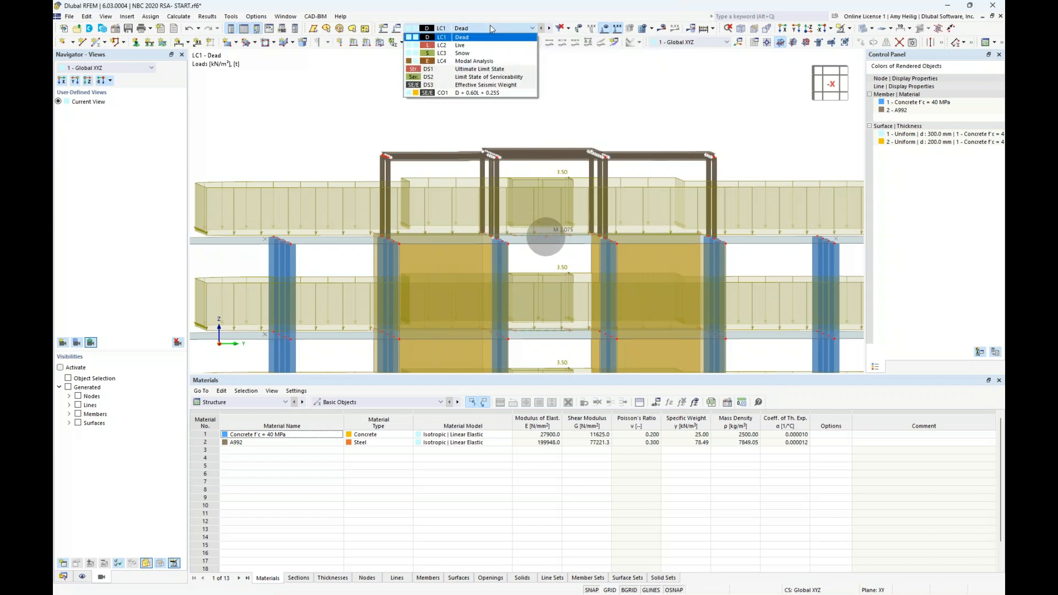
left_click(484, 65)
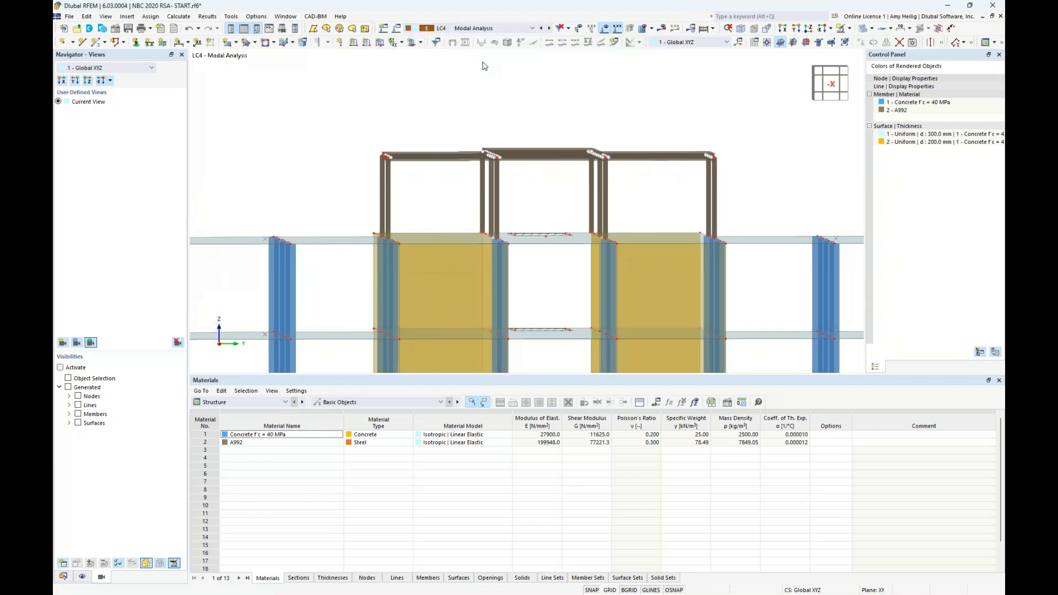
left_click(664, 31)
left_click(569, 344)
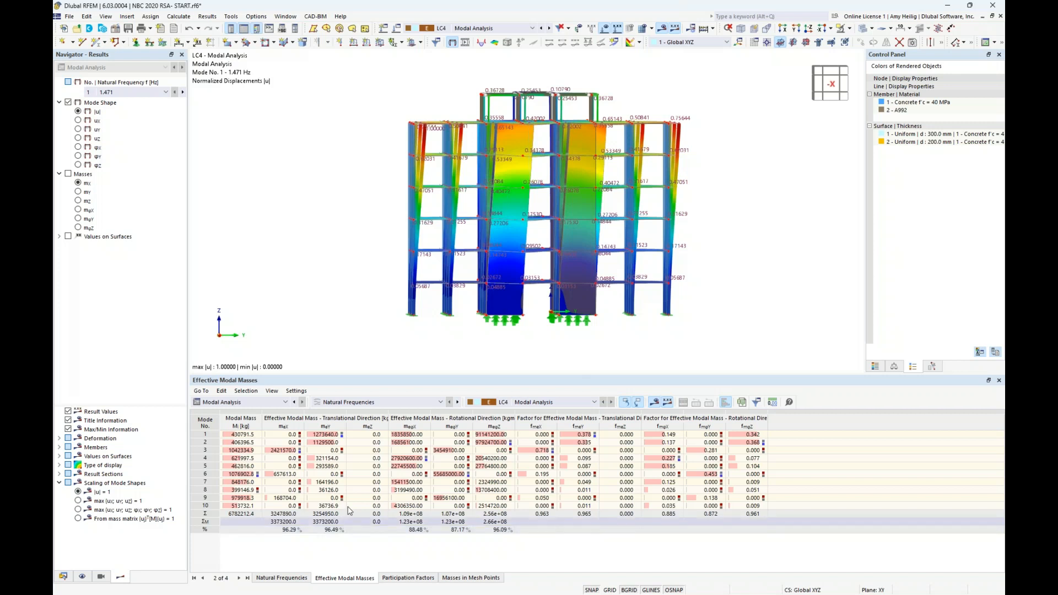
Examine mode shapes 4 and 5 of the modal analysis in a 3D view with the mode shape color scale displayed
left_click(241, 459)
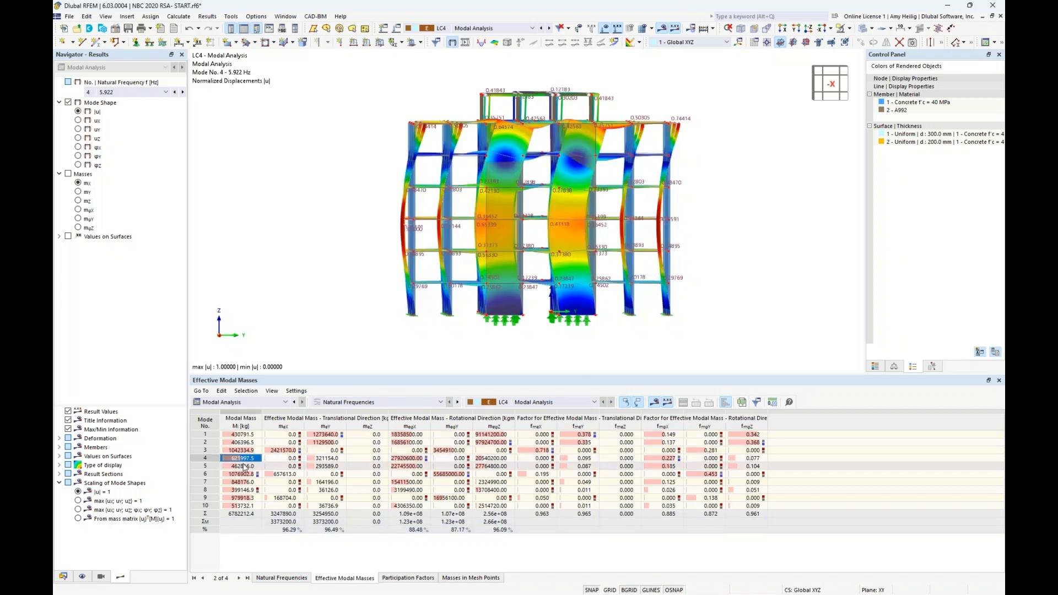
left_click(241, 467)
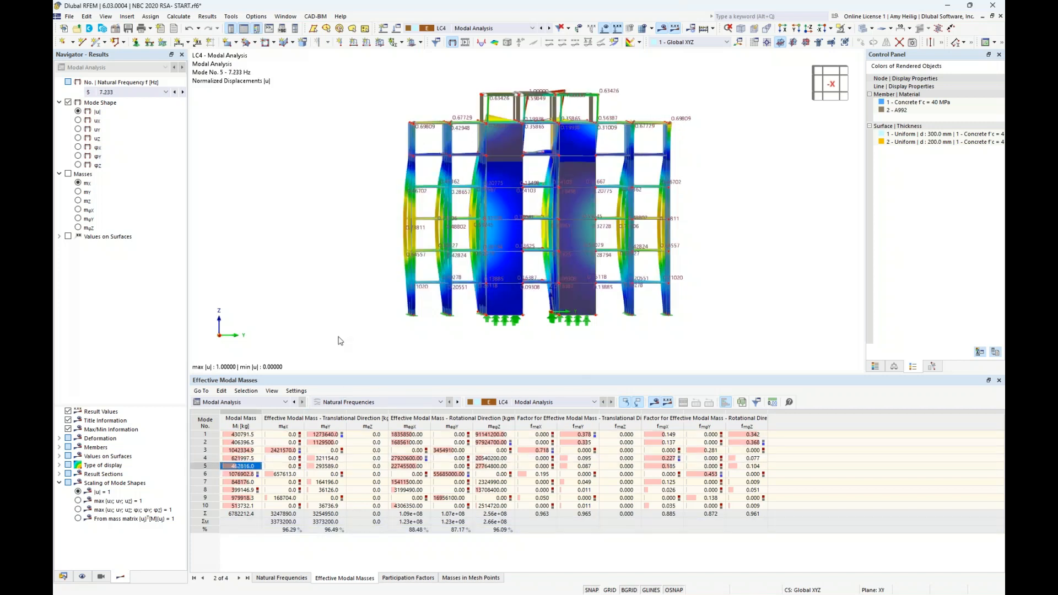
middle_click_drag(334, 257, 364, 278, "ctrl")
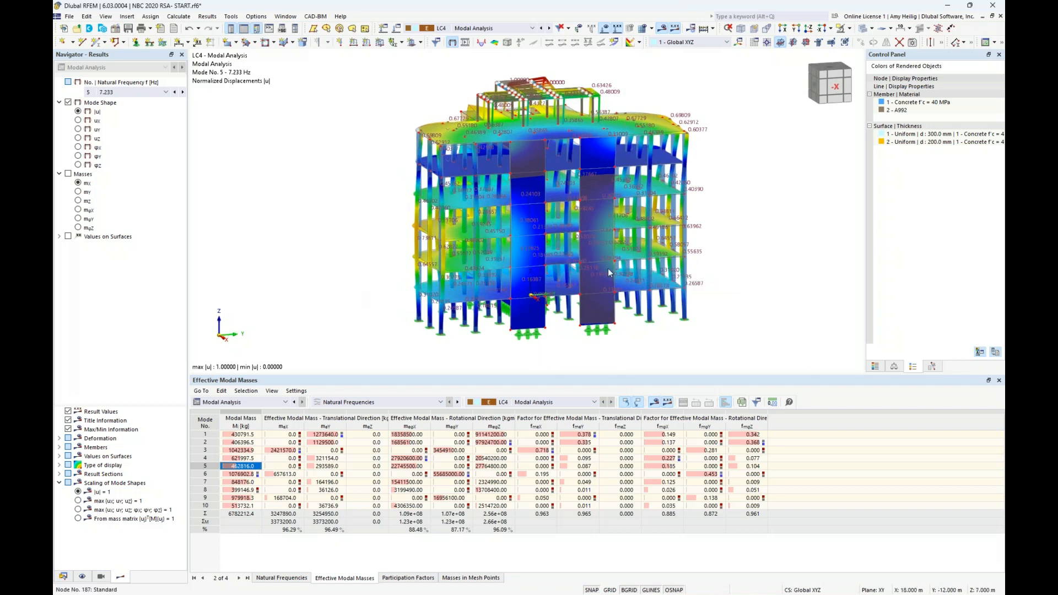
left_click(876, 366)
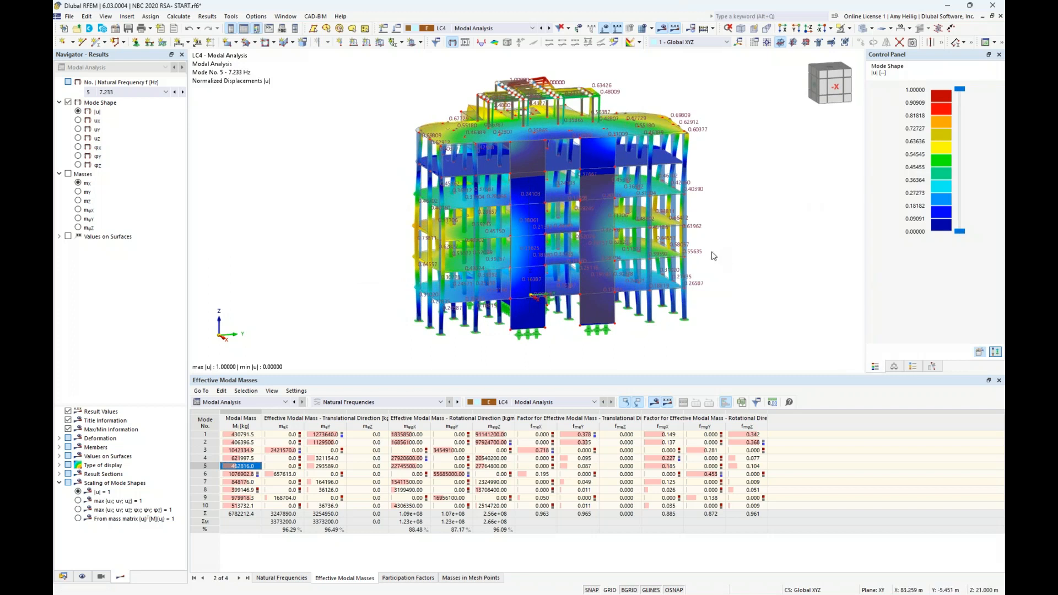
middle_click_drag(726, 241, 677, 244)
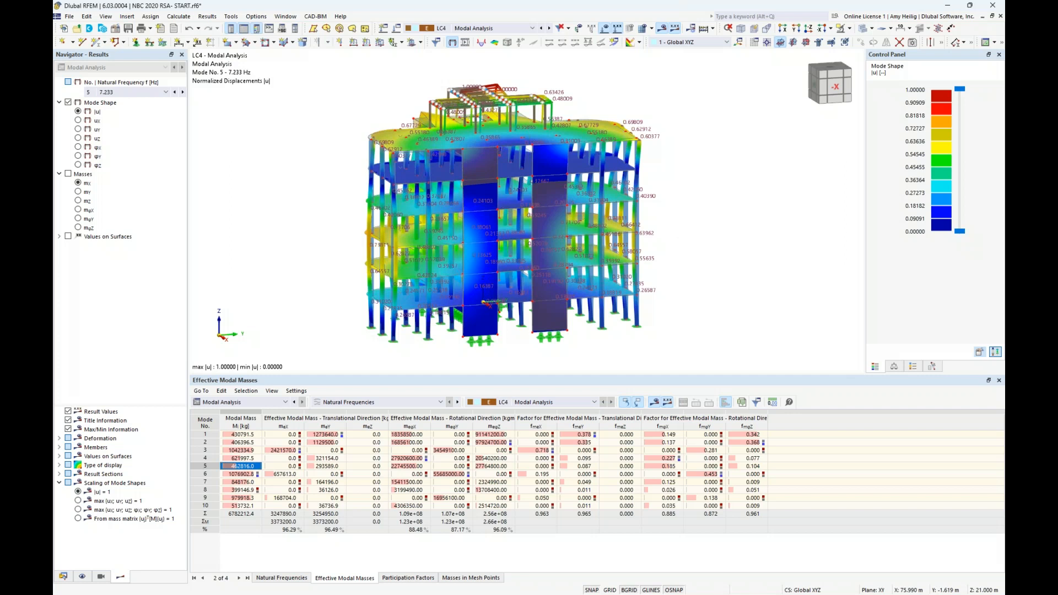
Activate the Response Spectrum Analysis add-on in the model's base data, keeping NBC | 2020 as the dynamic analysis standard
left_click(63, 576)
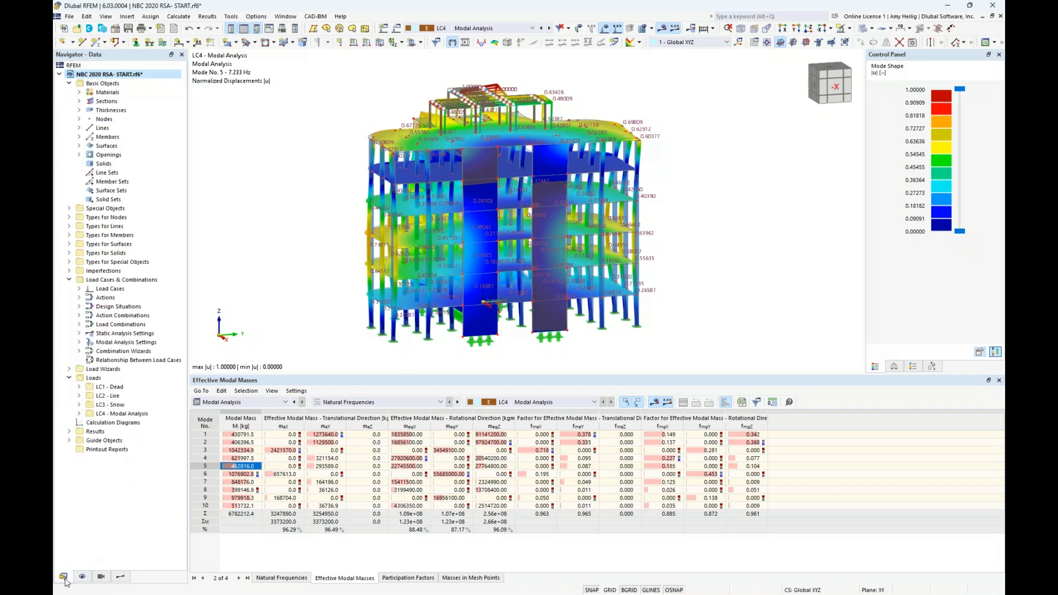
right_click(134, 80)
left_click(158, 83)
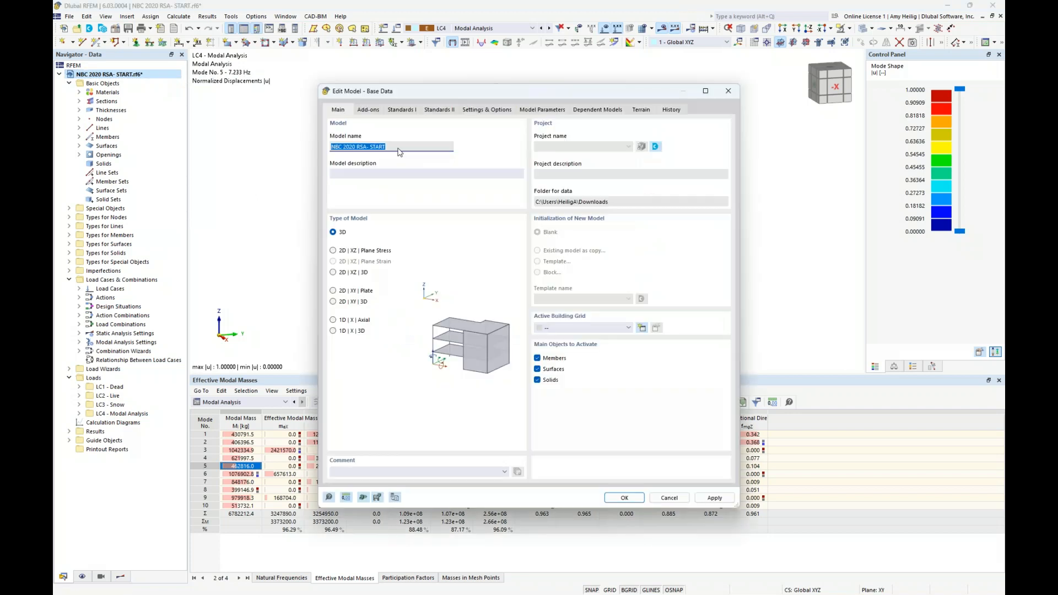
left_click(368, 111)
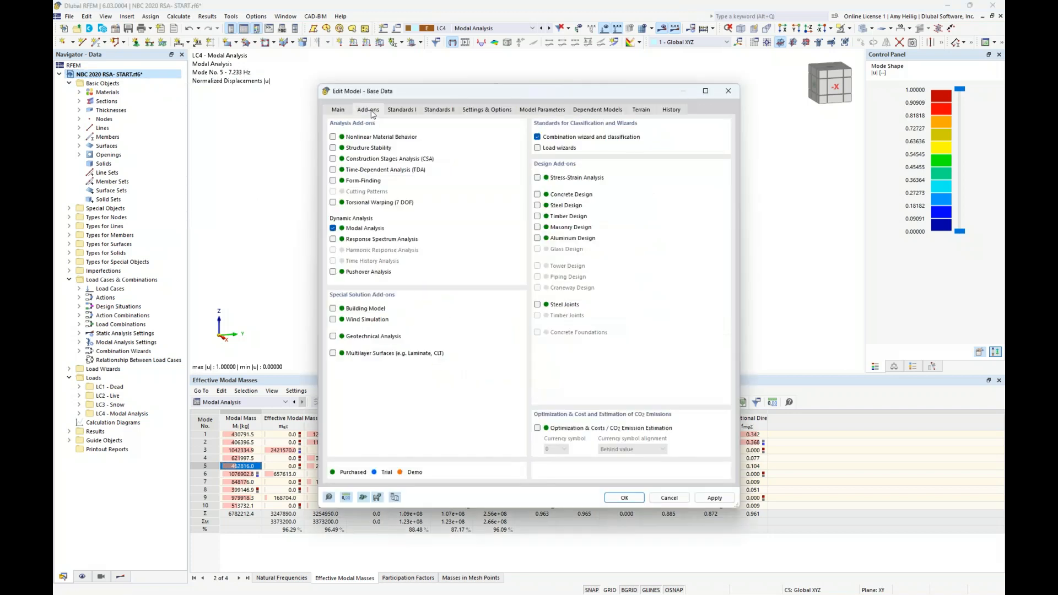
left_click(333, 241)
left_click(411, 110)
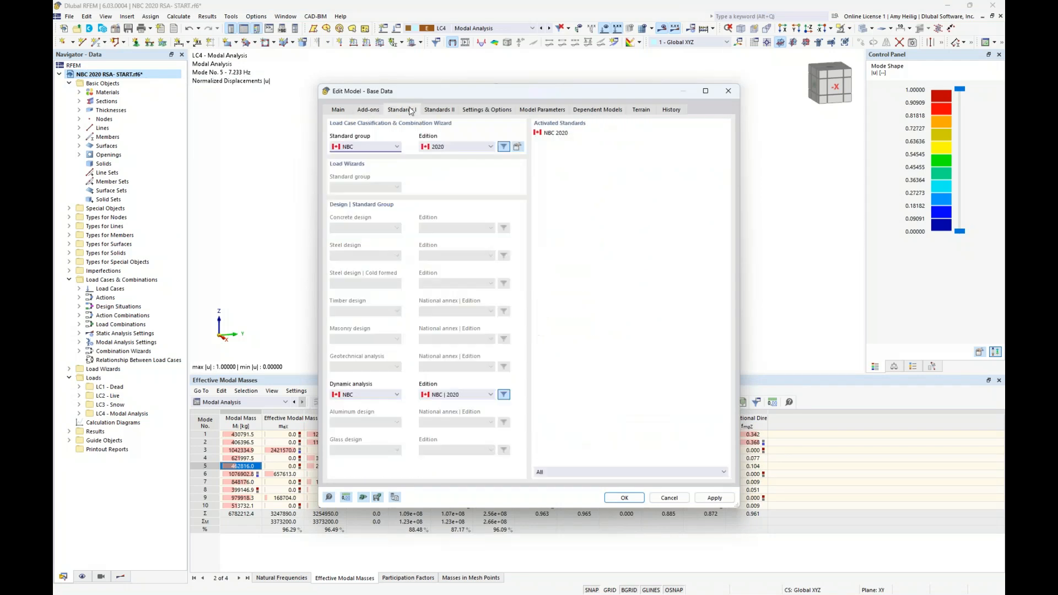
left_click(397, 395)
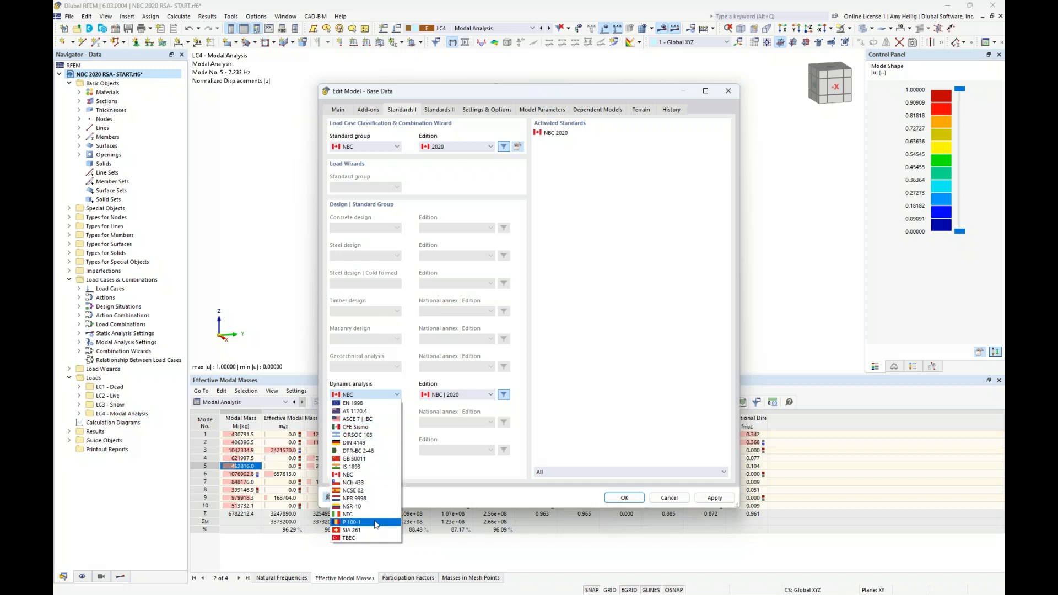
left_click(406, 384)
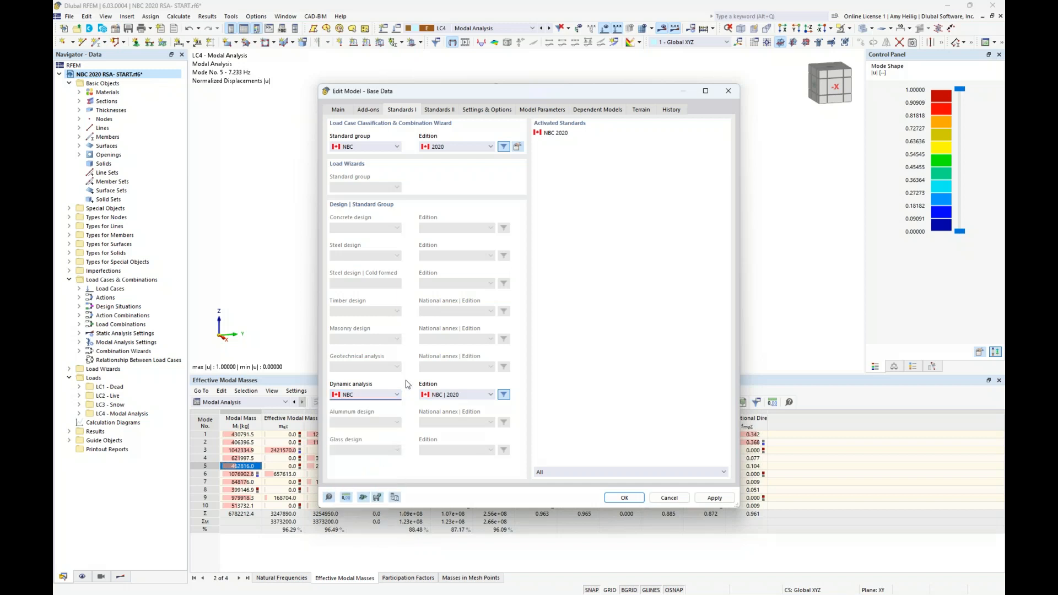
left_click(623, 498)
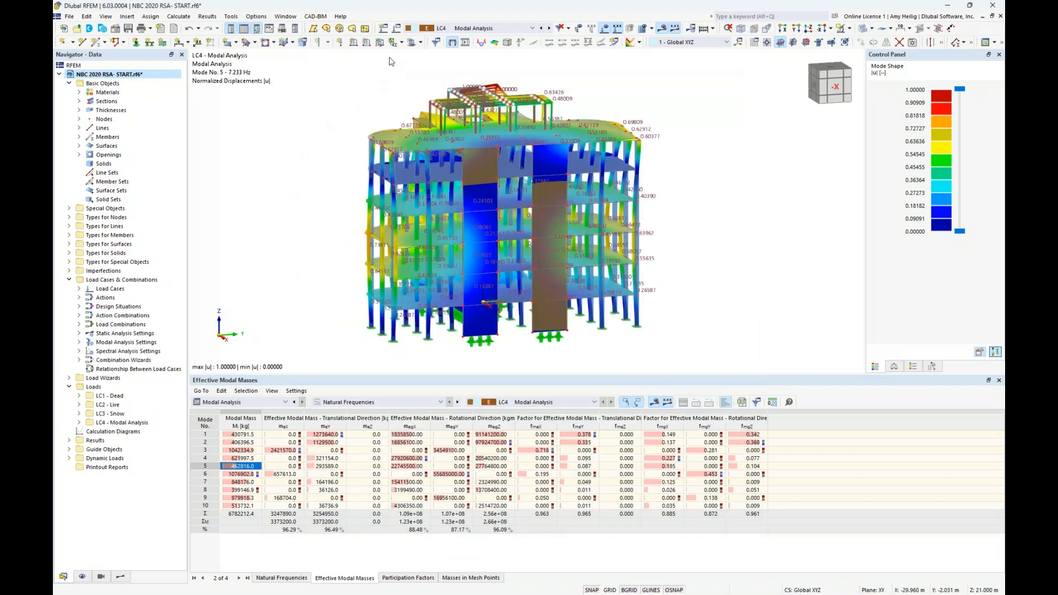
Create load case LC5 named "RSA - Design" with the analysis type Response Spectrum Analysis
left_click(398, 31)
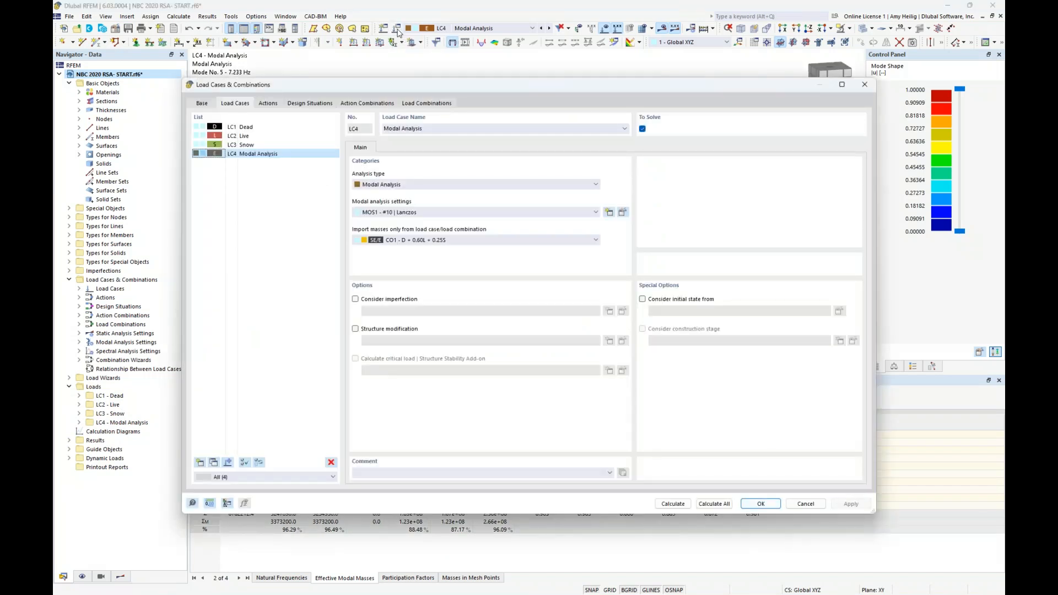
left_click(201, 463)
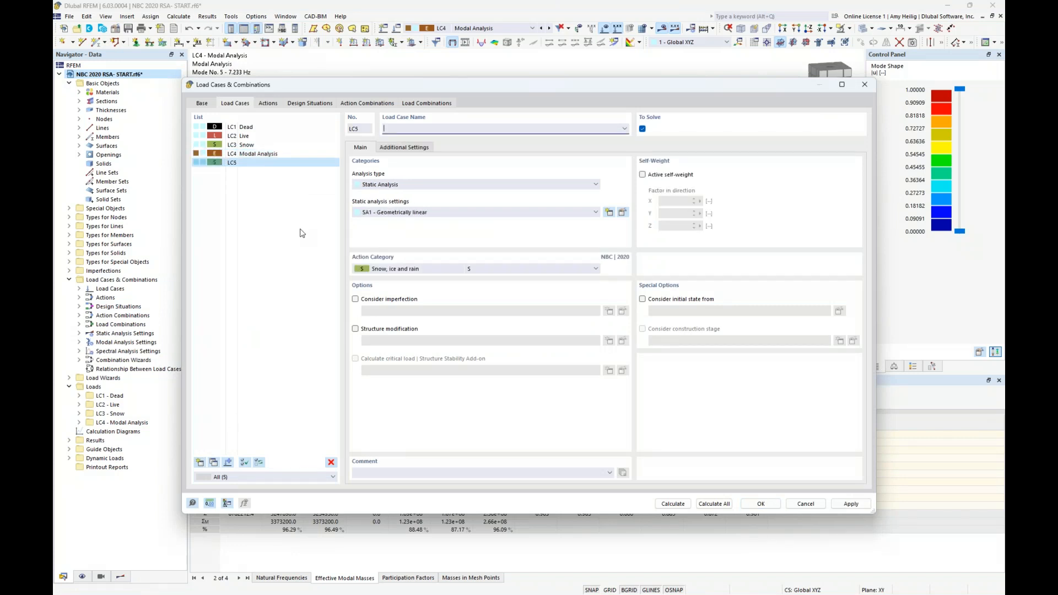
type("RSA - Design")
left_click(444, 185)
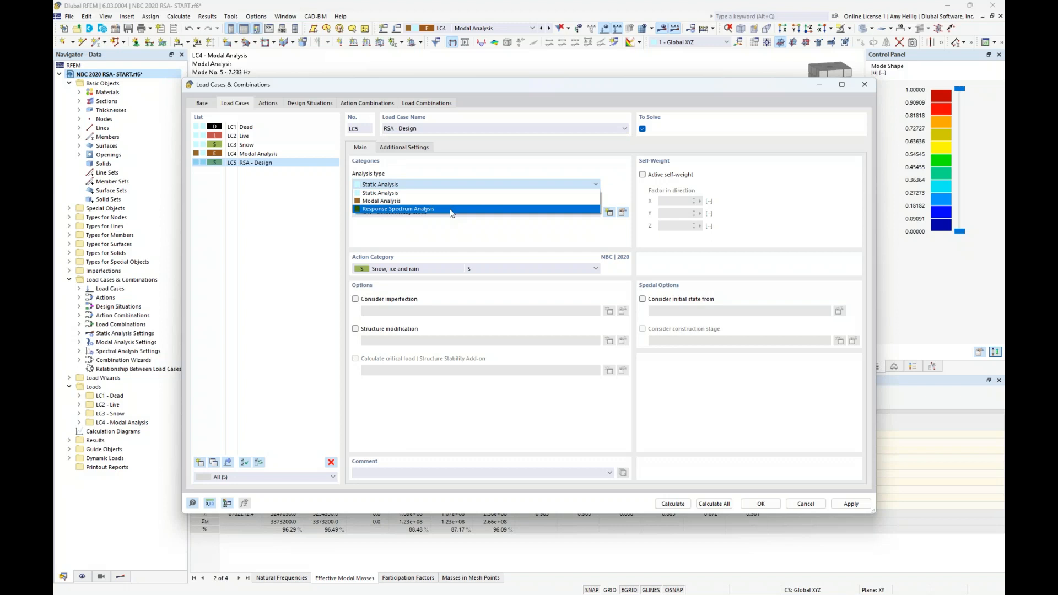
left_click(451, 210)
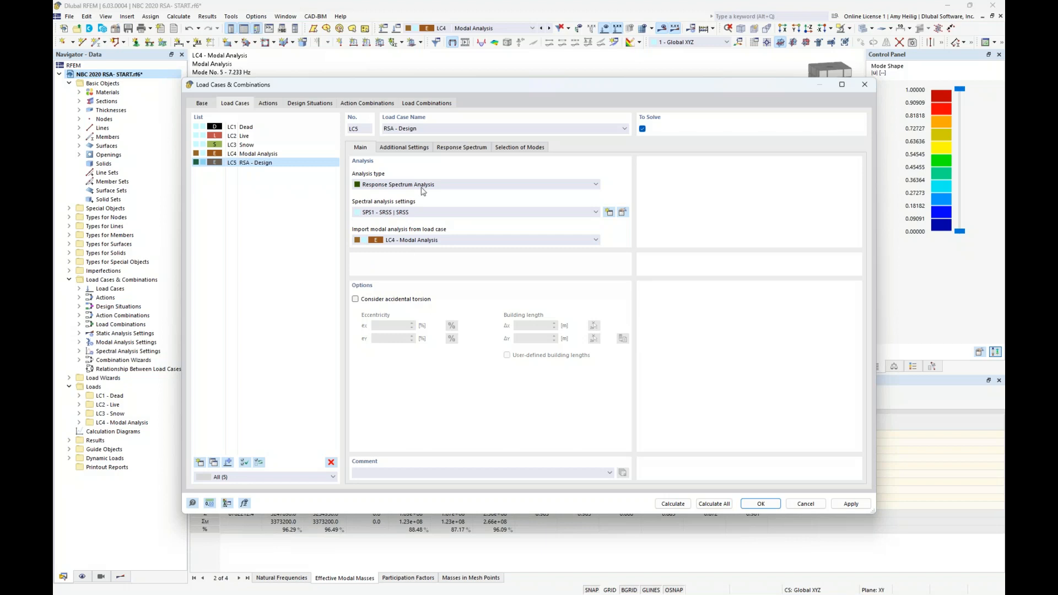
Assign response spectrum RS1 to directions X and Y of the RSA - Design load case and open the spectrum for editing
left_click(417, 151)
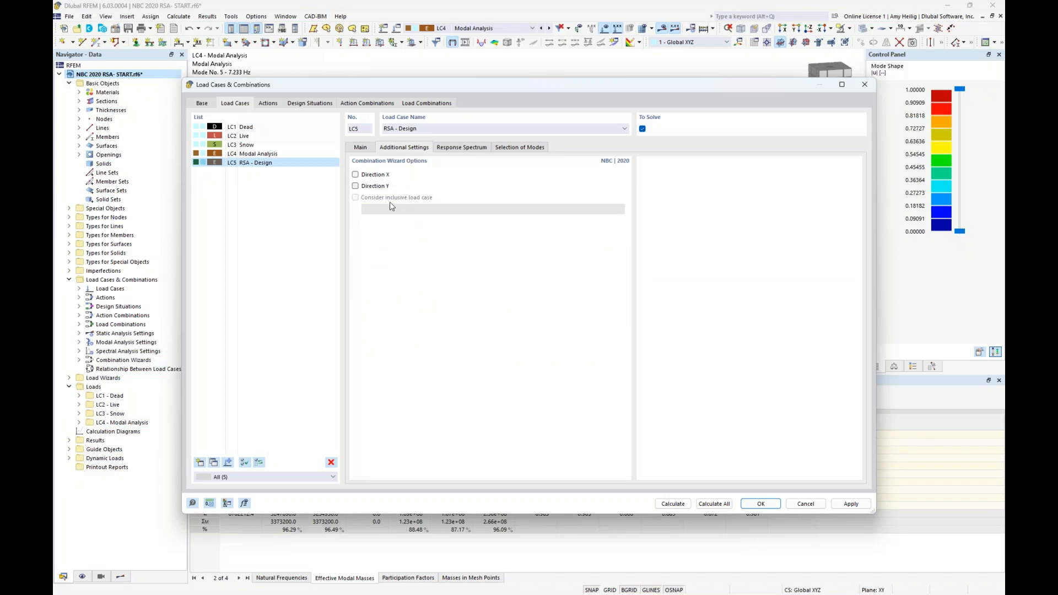
left_click(463, 148)
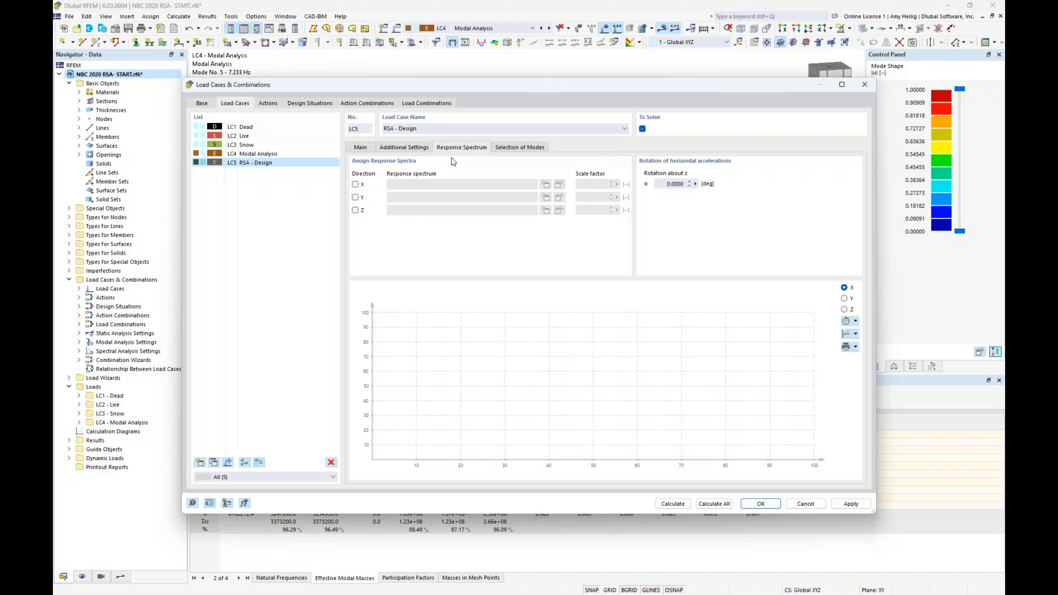
left_click(355, 185)
left_click(356, 197)
left_click_drag(376, 85, 457, 68)
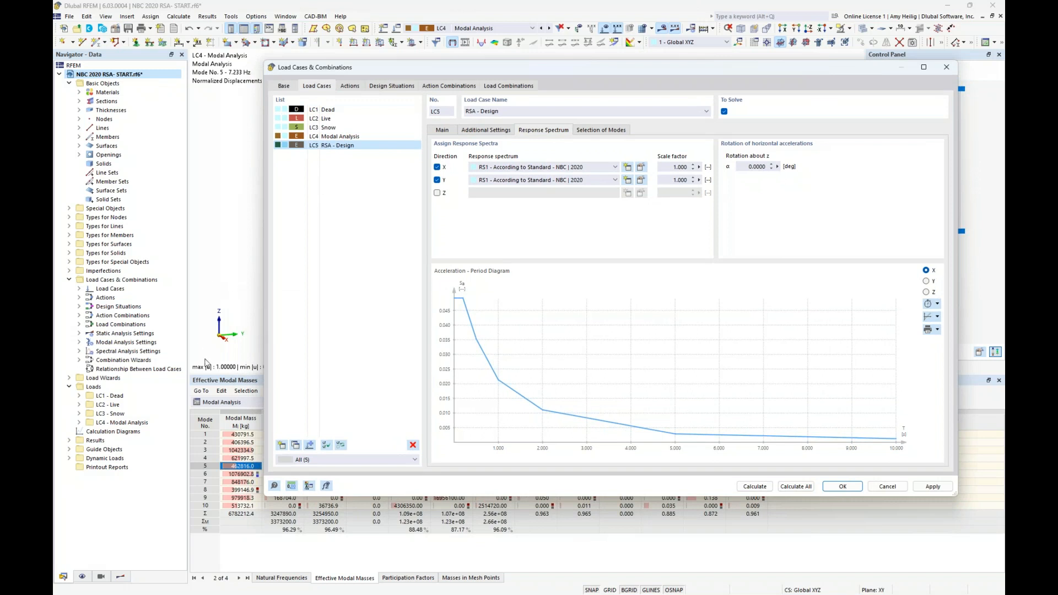
left_click_drag(544, 67, 500, 86)
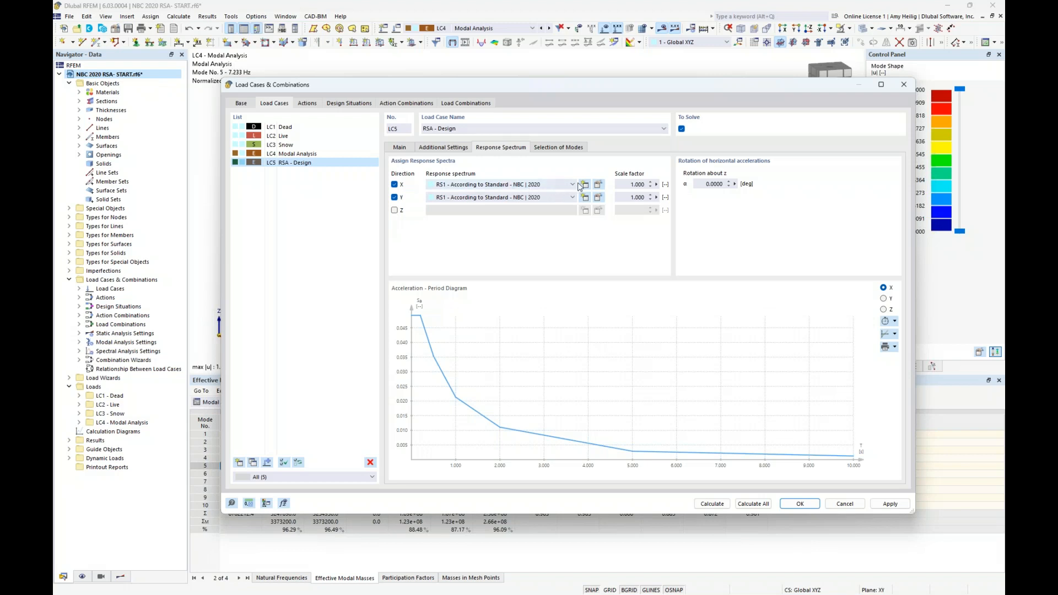
left_click(598, 185)
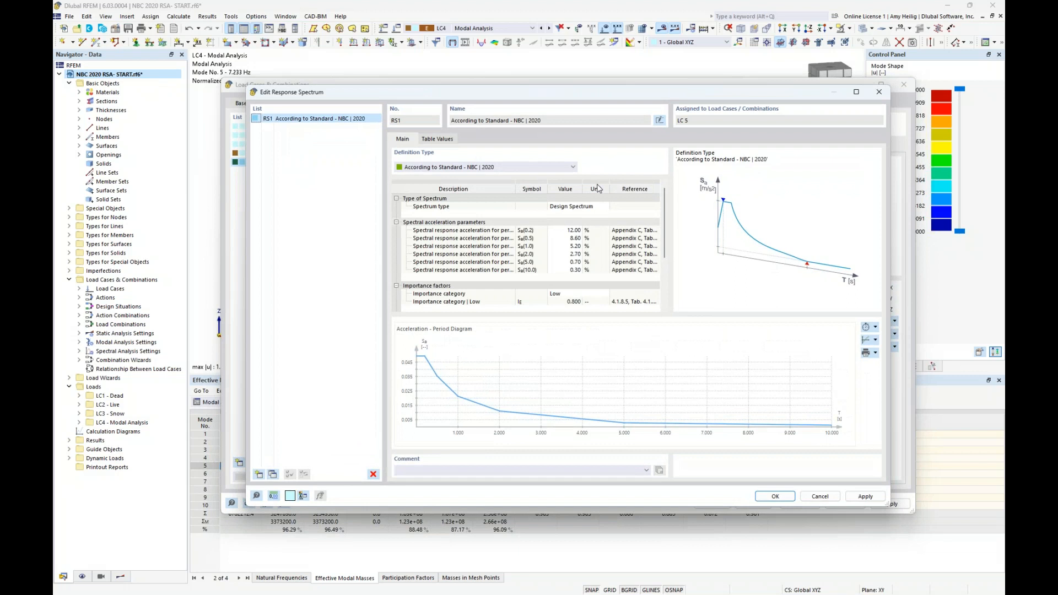
Try the User-Defined and Generate from Accelerogram definition types for response spectrum RS1
left_click(573, 168)
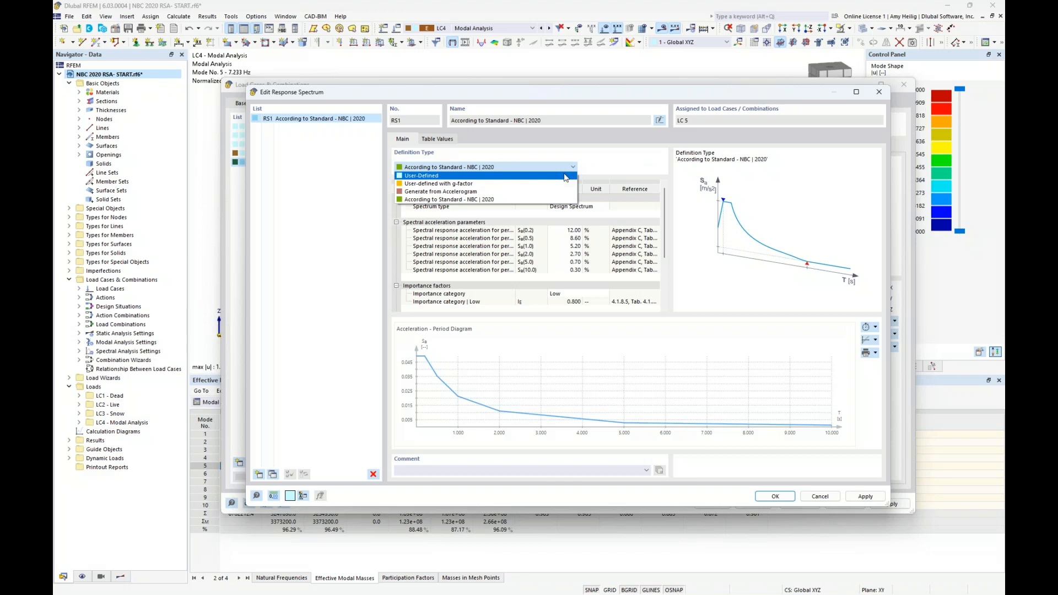
left_click(566, 178)
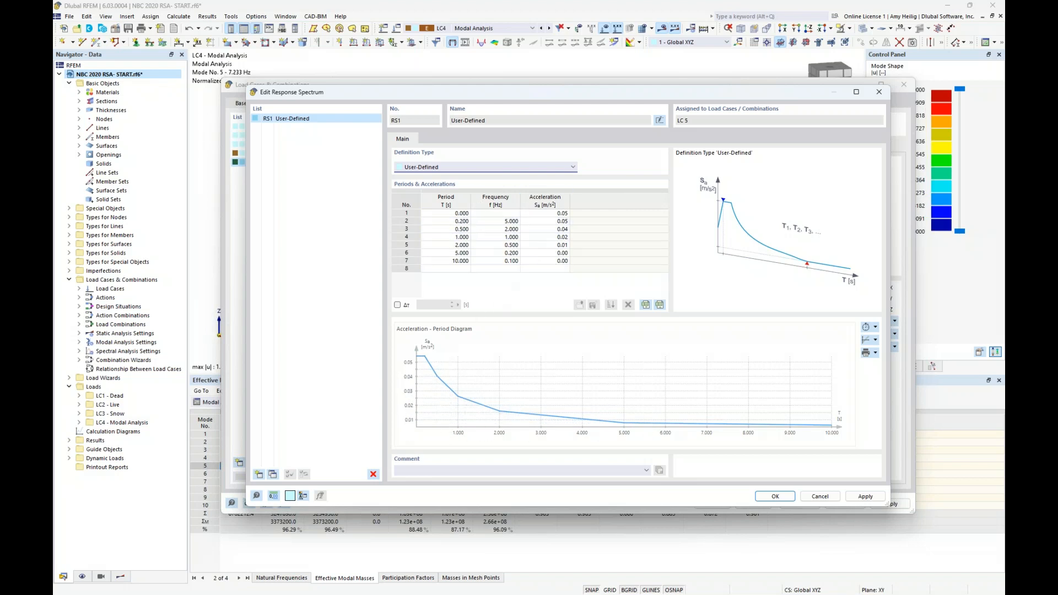
left_click(516, 167)
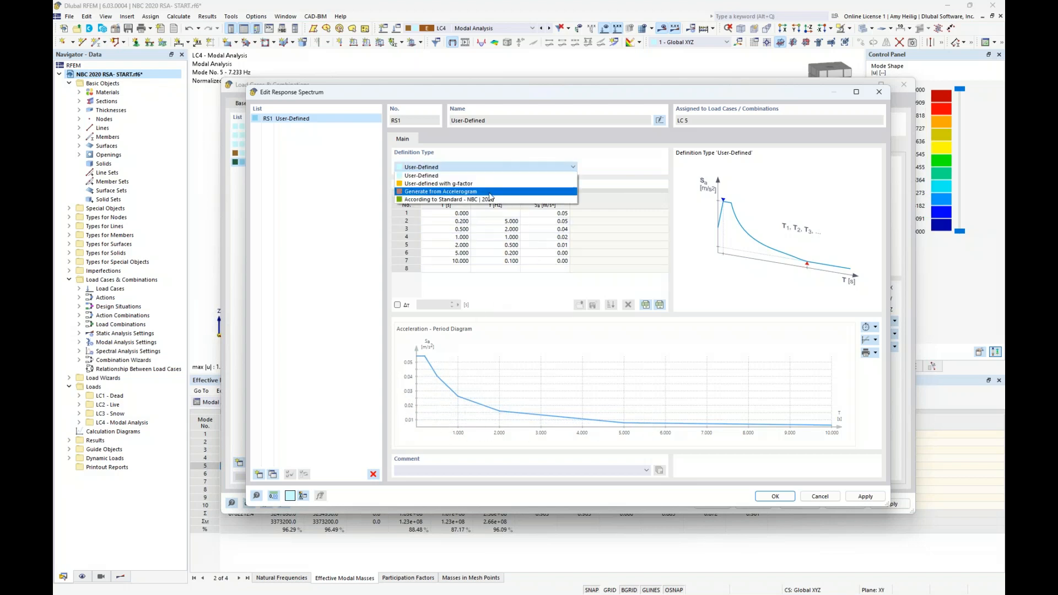
left_click(490, 193)
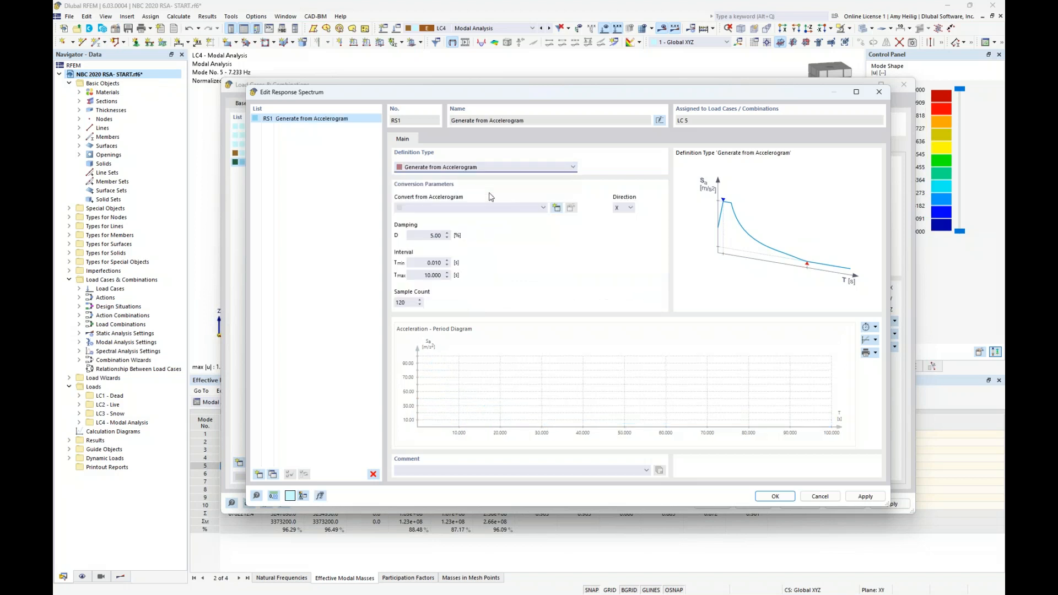
Try a new accelerogram from the library, selecting the Canadian record Saguenay, 25 Nov 1988 - station: Island Falls
left_click(557, 208)
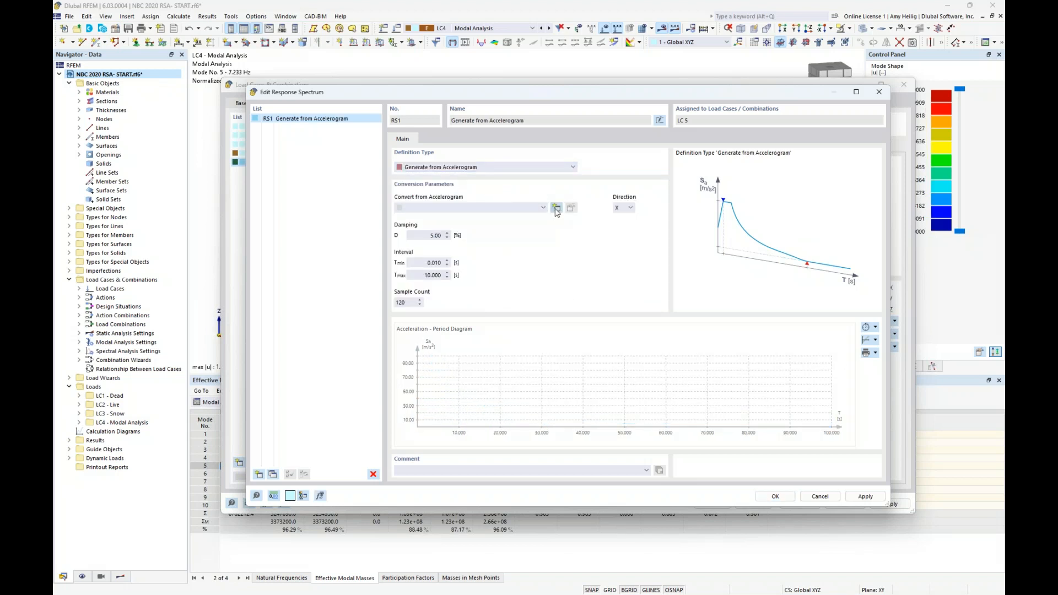
left_click(559, 166)
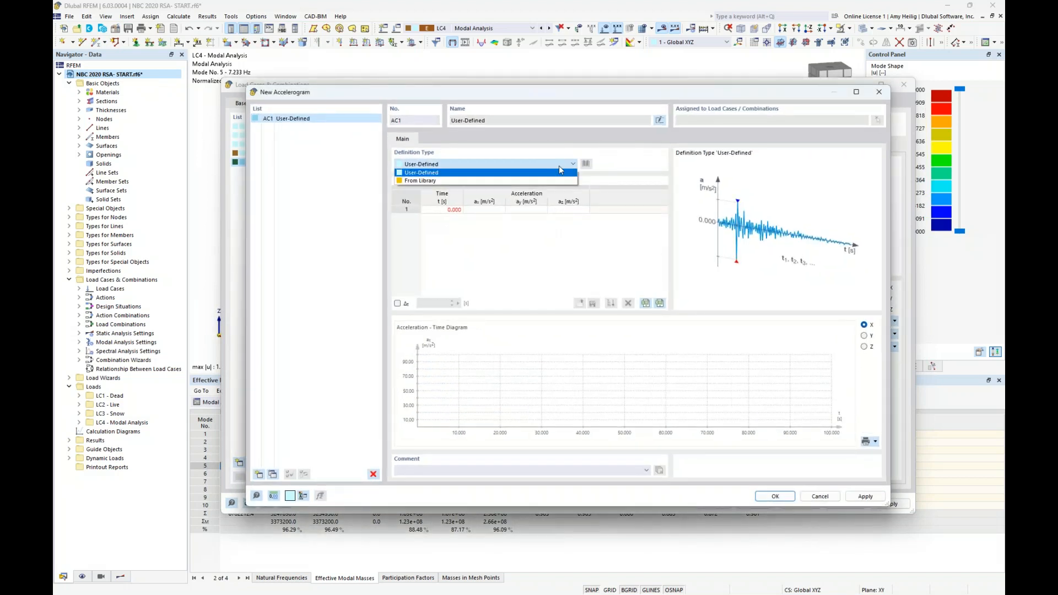
left_click(551, 186)
left_click(584, 166)
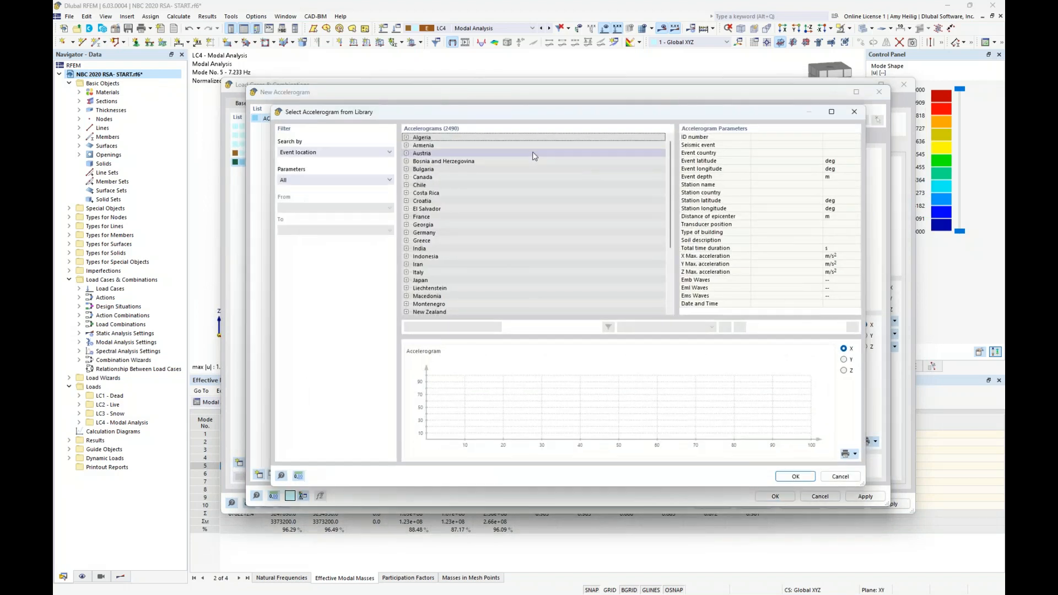
left_click(406, 177)
left_click(435, 185)
left_click(454, 202)
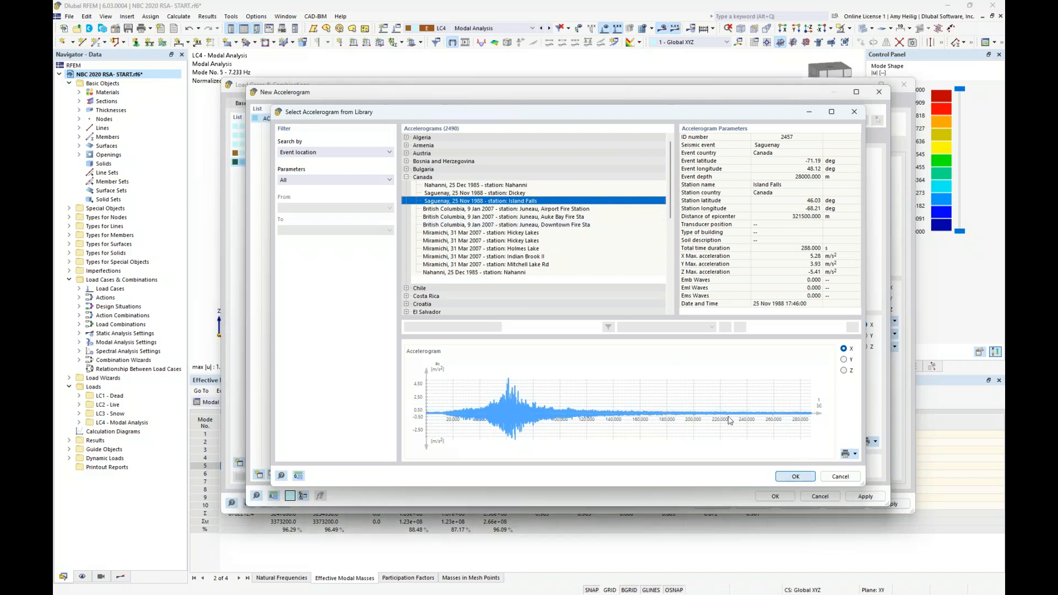
left_click(795, 476)
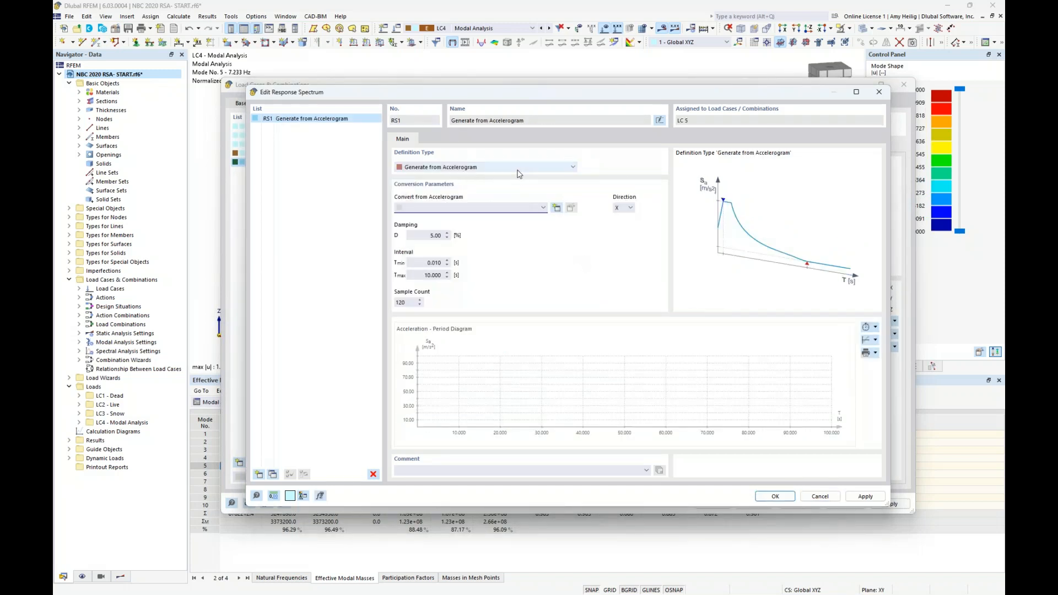
Define response spectrum RS1 according to standard NBC | 2020 with spectrum type Design Spectrum, and widen the parameter description column
left_click(518, 171)
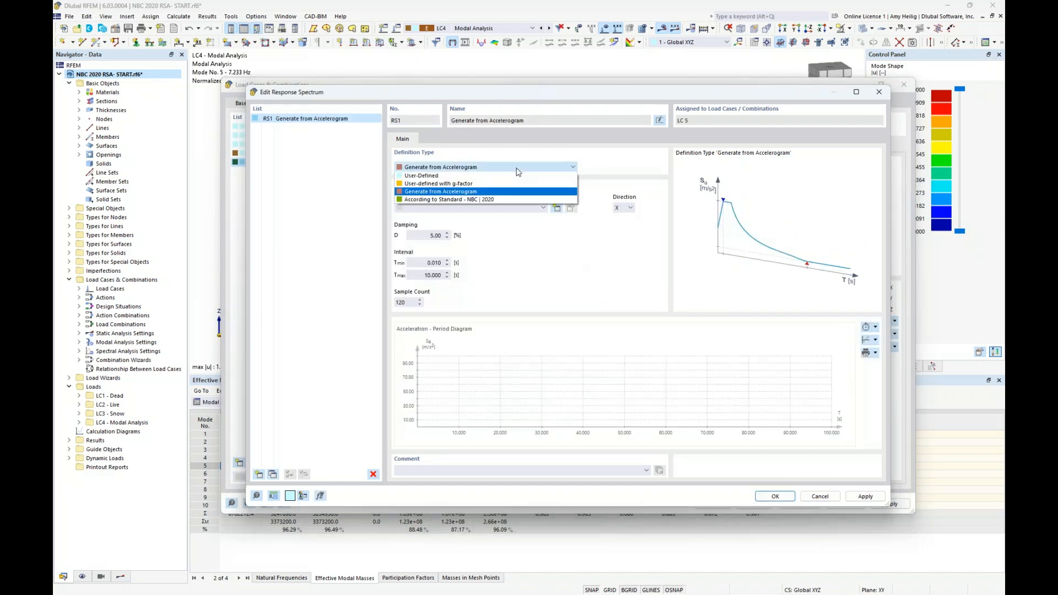
left_click(498, 201)
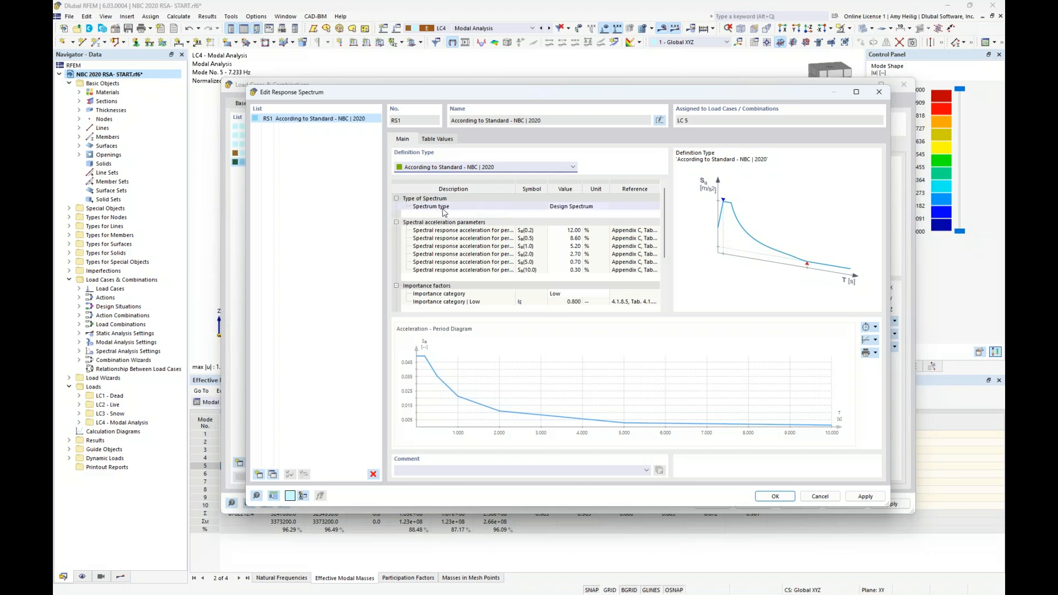
left_click(578, 207)
left_click(607, 207)
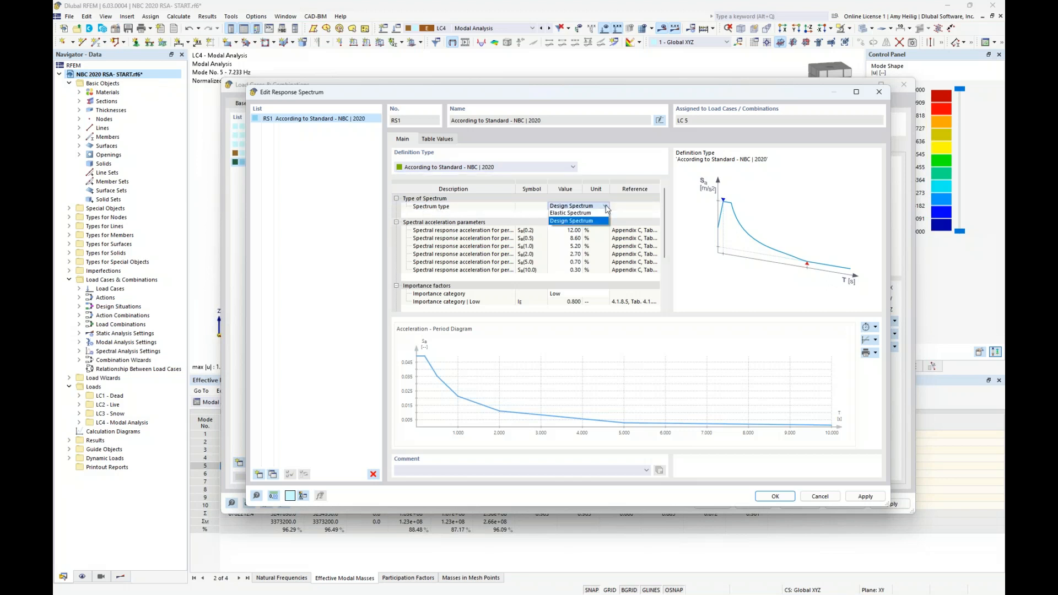
left_click(569, 224)
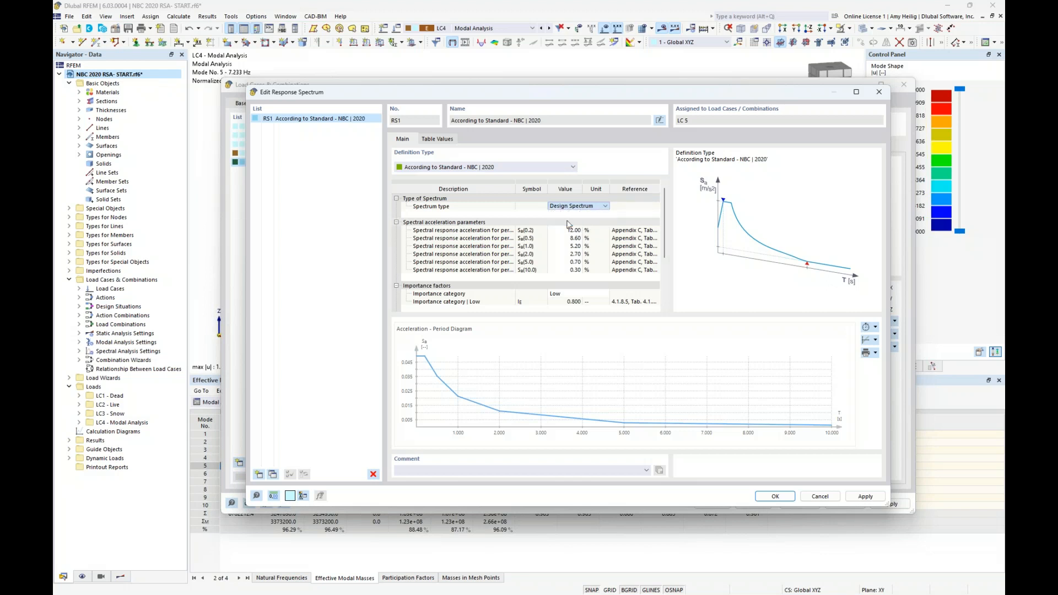
left_click_drag(516, 227, 537, 227)
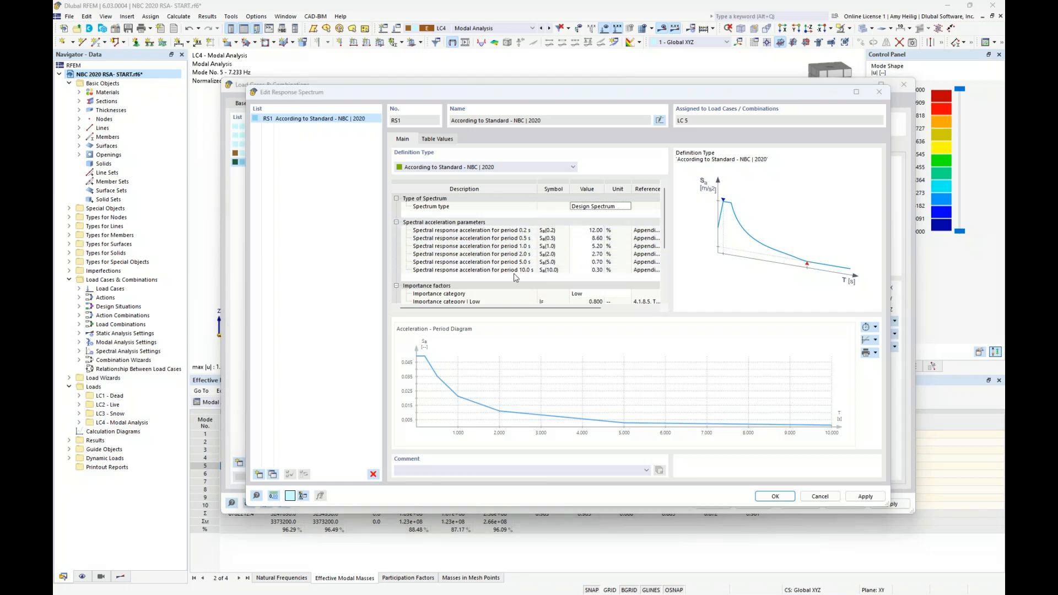
Switch to Dlubal's Snow Load, Wind Speed, and Seismic Load Maps page in Chrome and look through the available seismic standards
key("super+Tab")
left_click(563, 296)
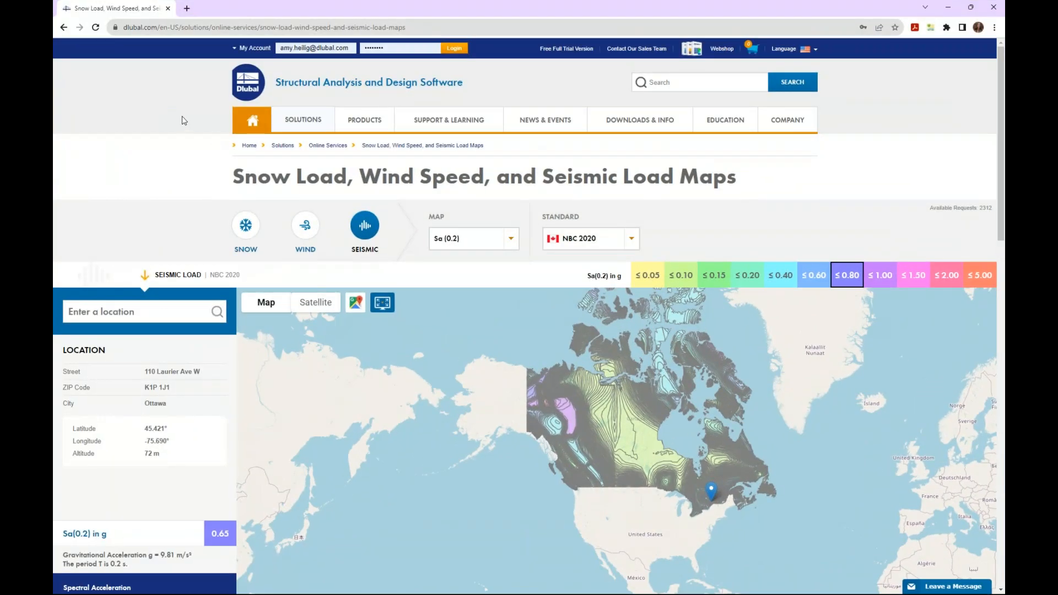
mouse_move(289, 131)
scroll(335, 258, "down", 1)
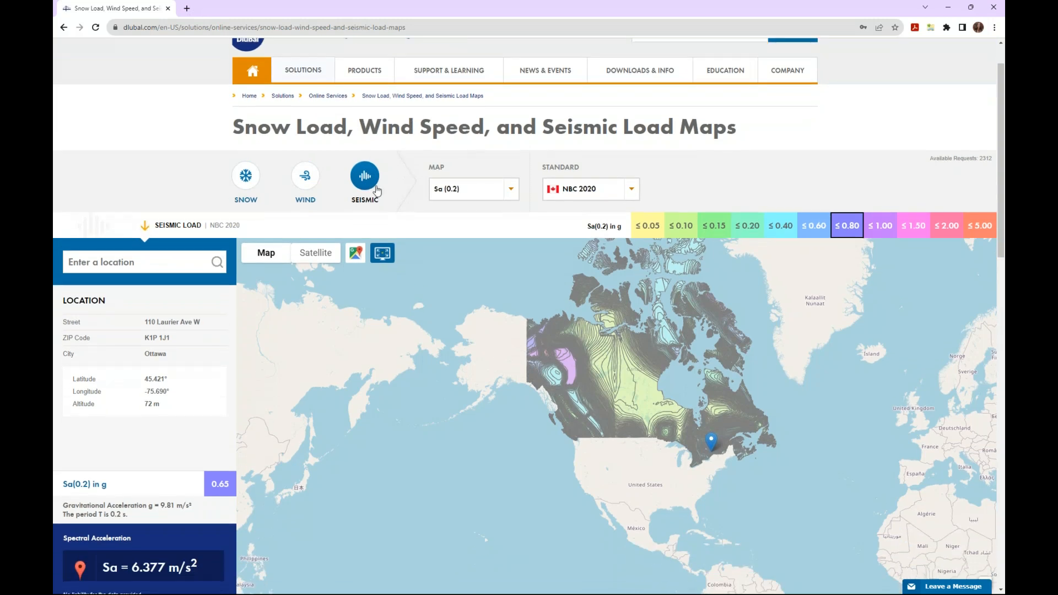
left_click(633, 193)
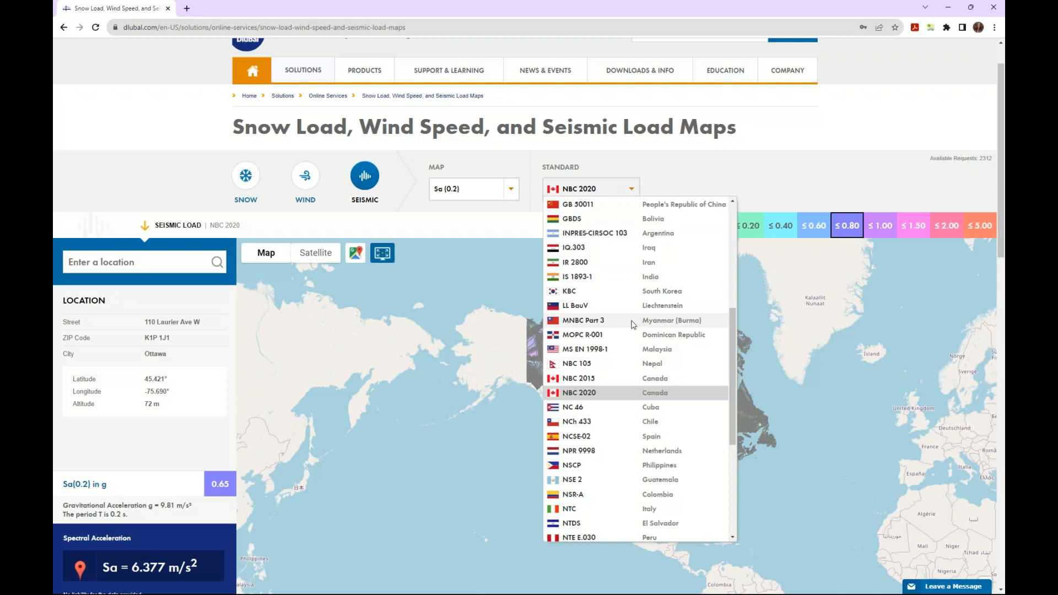
scroll(633, 324, "up", 2)
scroll(633, 324, "up", 5)
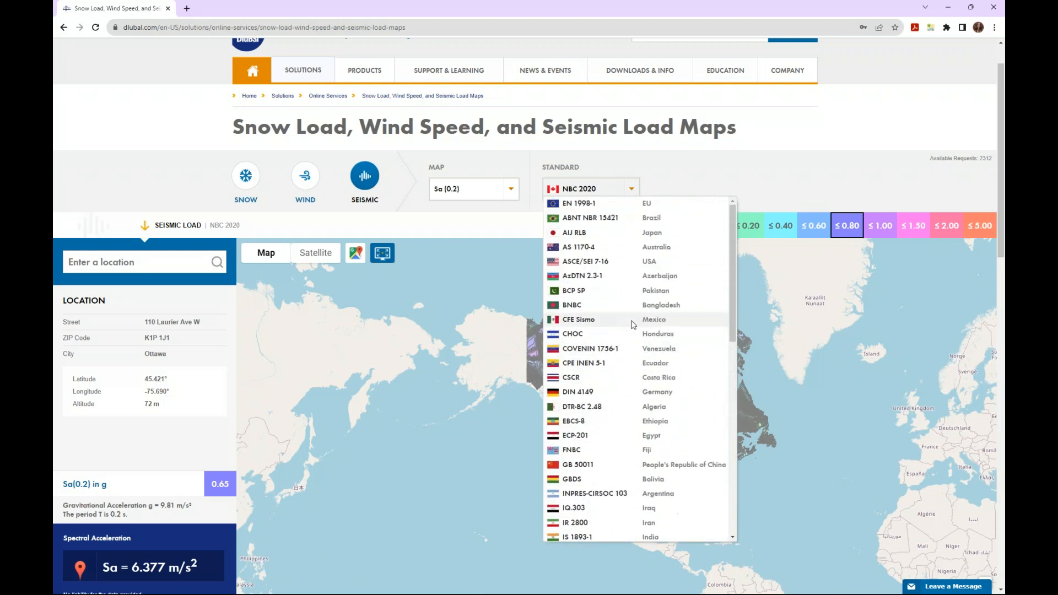
scroll(612, 266, "down", 8)
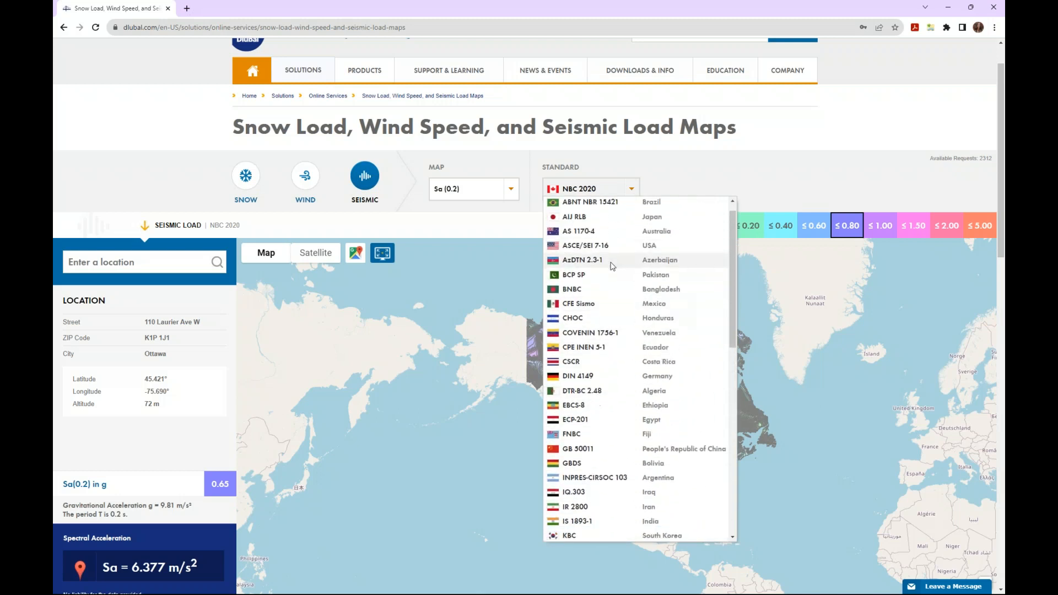
scroll(612, 266, "down", 1)
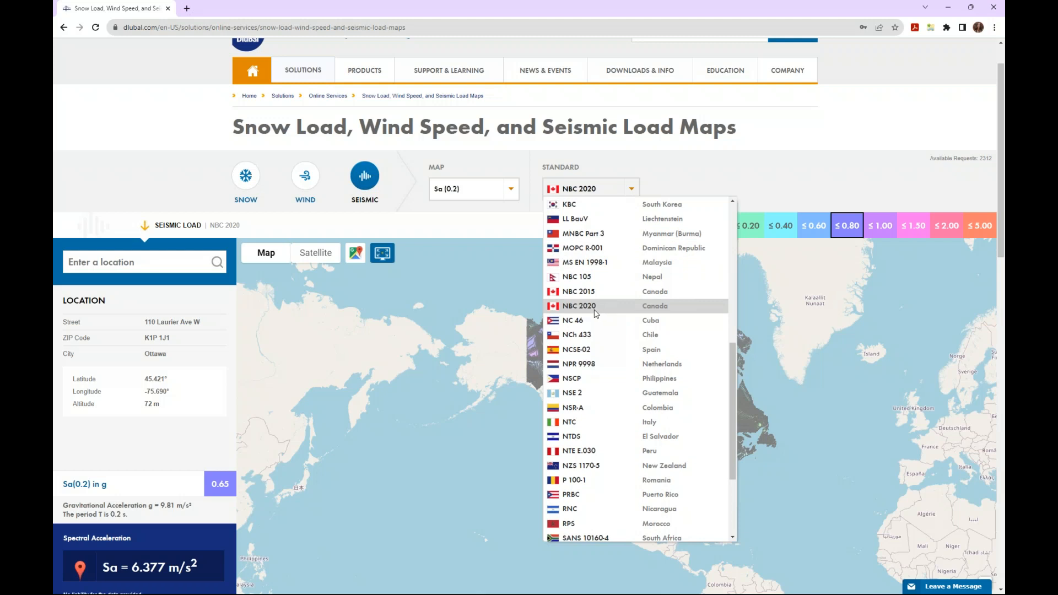
scroll(596, 312, "down", 3)
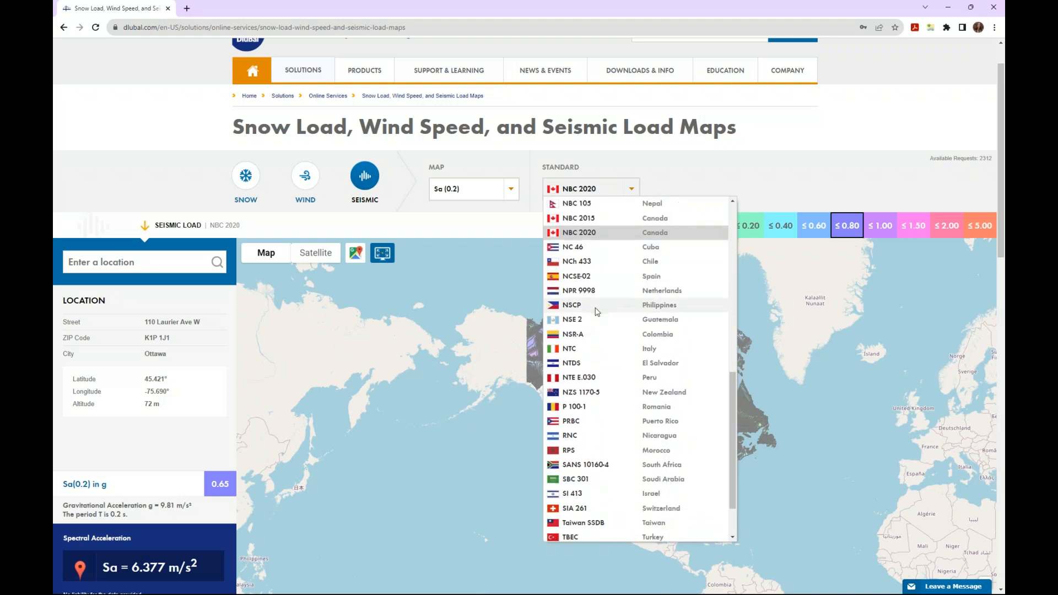
left_click(712, 179)
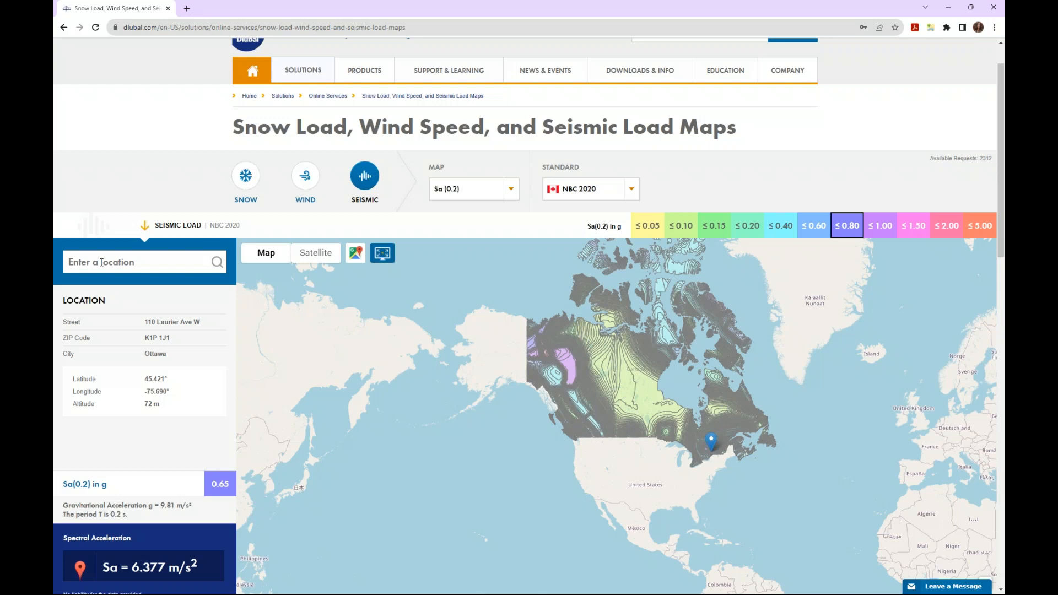
Look through the seismic parameter maps available for NBC 2020 and examine the Sa(0.2) and spectral acceleration data for the marked location
left_click(515, 194)
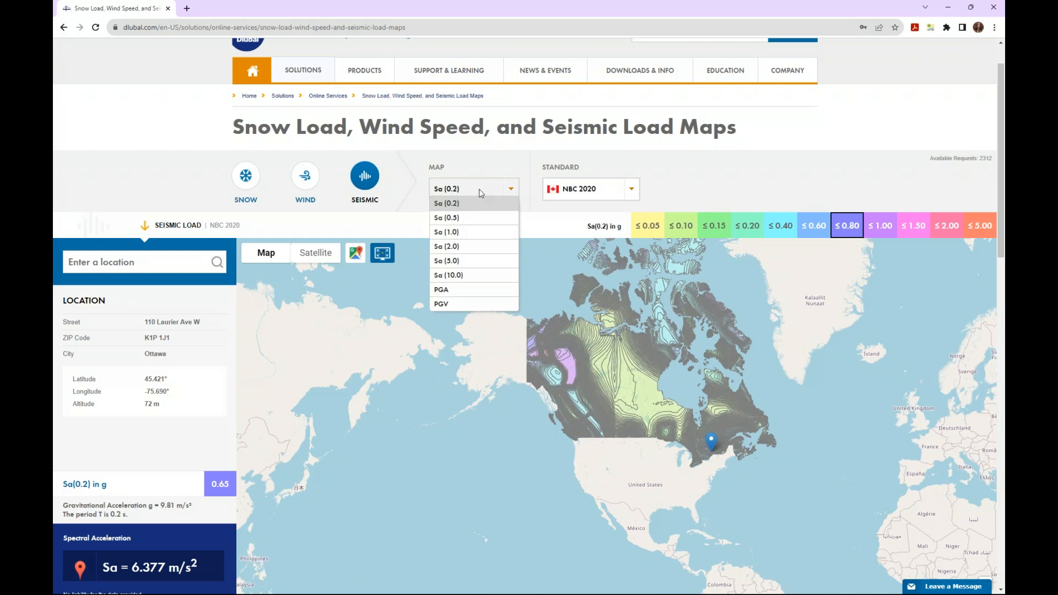
left_click(486, 164)
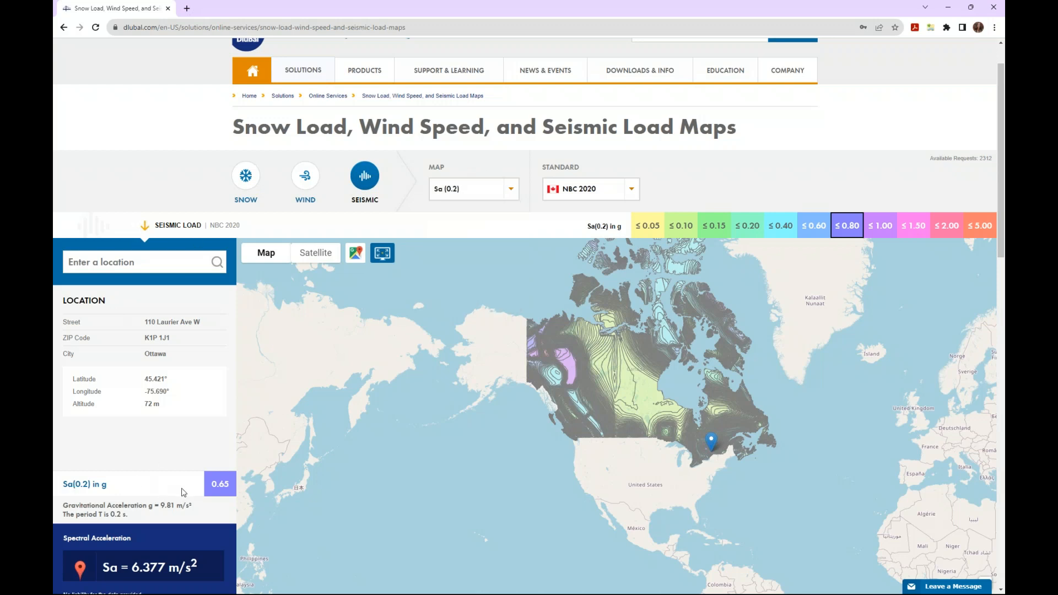
scroll(161, 491, "down", 2)
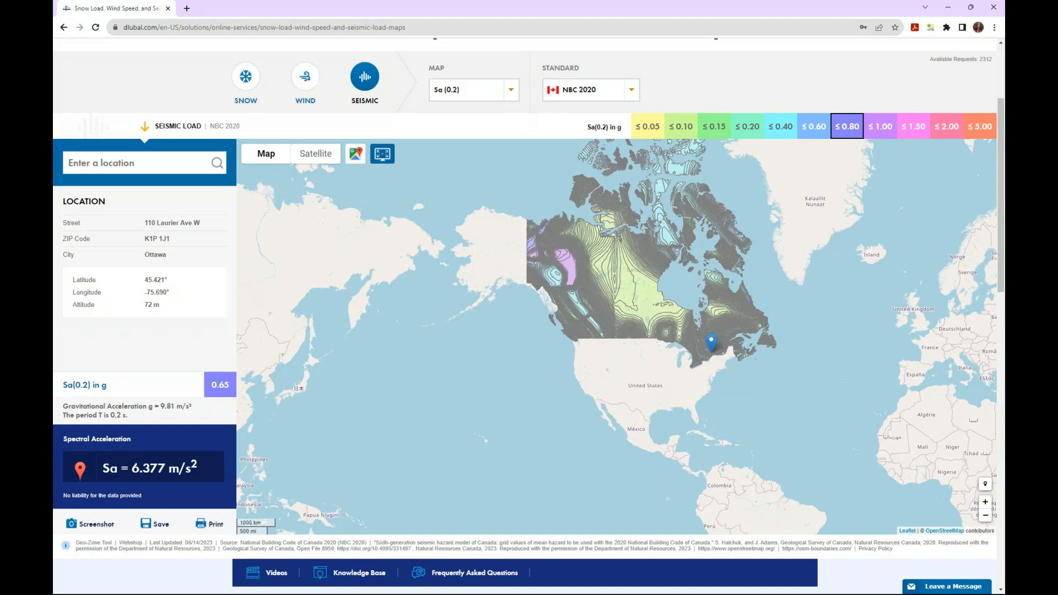
scroll(255, 115, "up", 2)
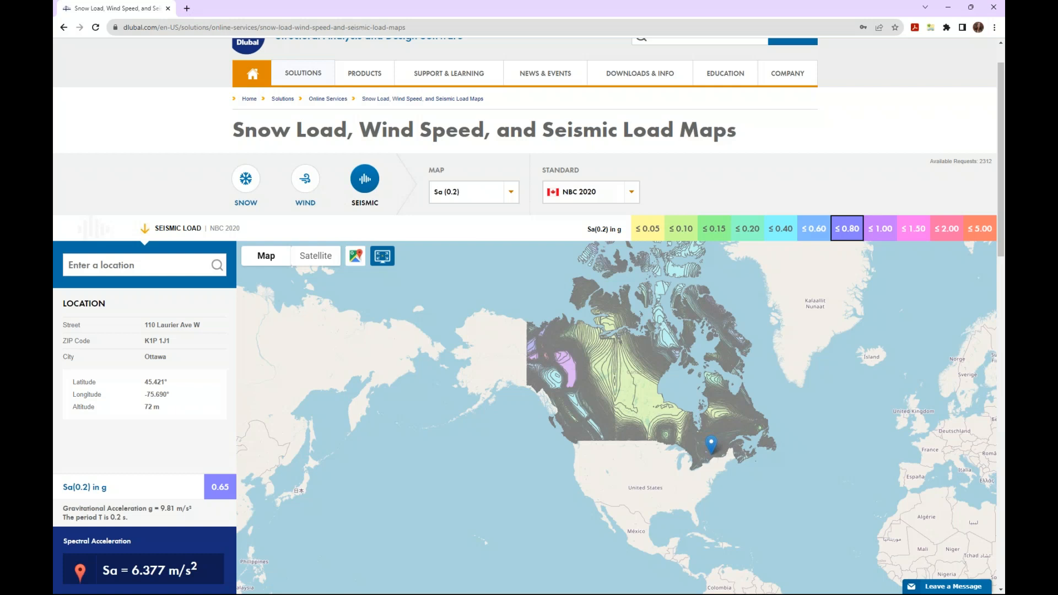
scroll(529, 317, "up", 1)
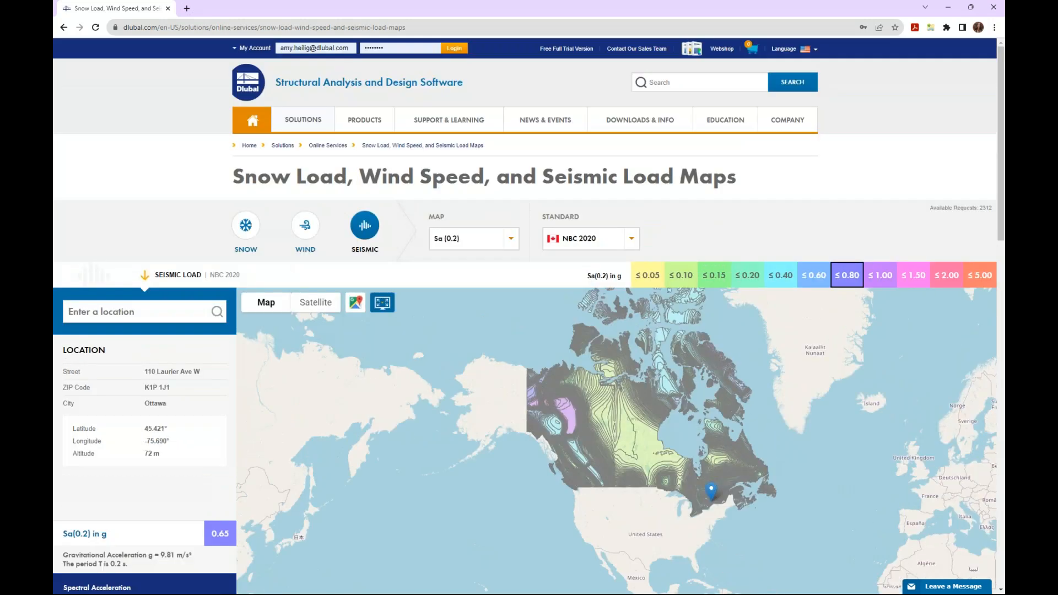
Switch back to RFEM and set the importance category of response spectrum RS1 to Normal
key("super+Tab")
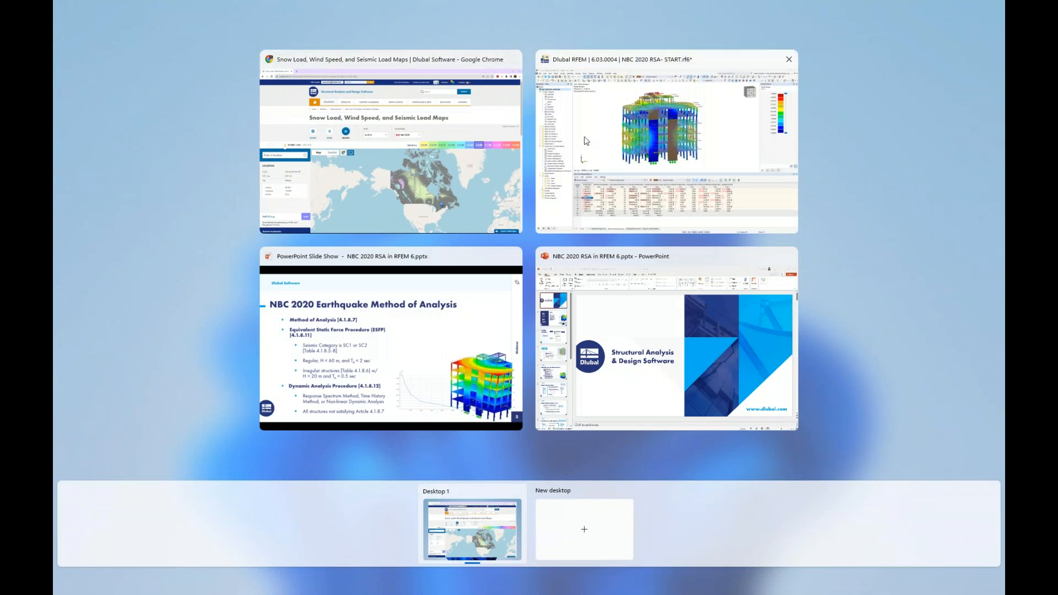
left_click(586, 141)
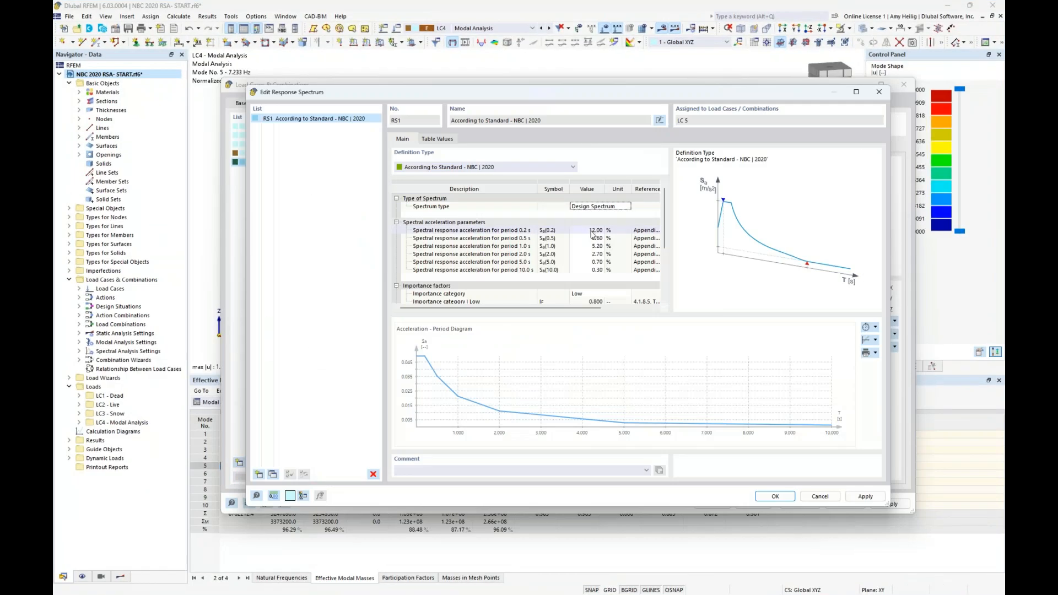
scroll(665, 240, "down", 2)
scroll(660, 245, "down", 2)
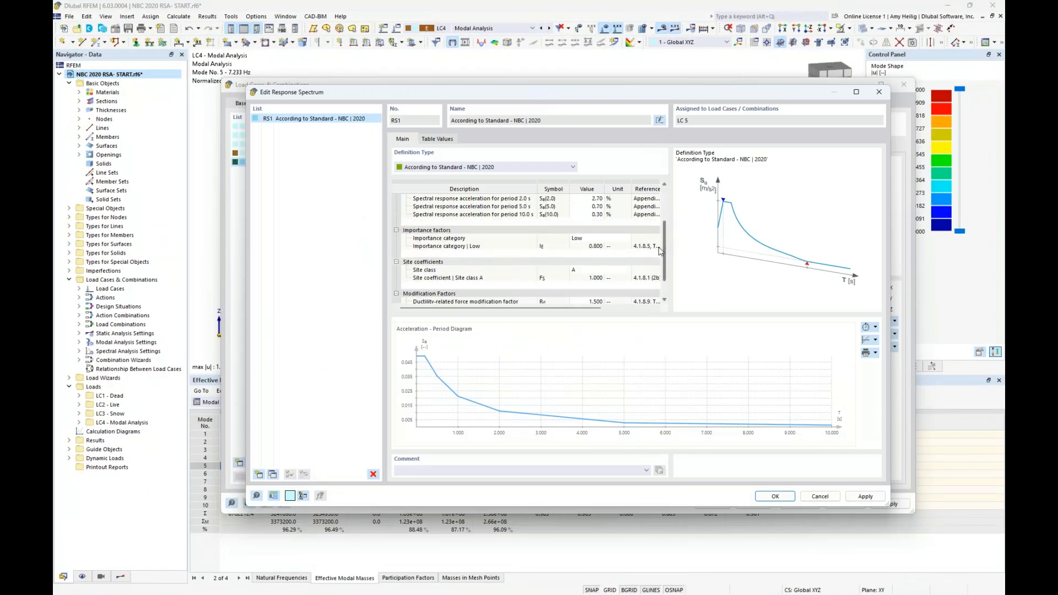
left_click(617, 231)
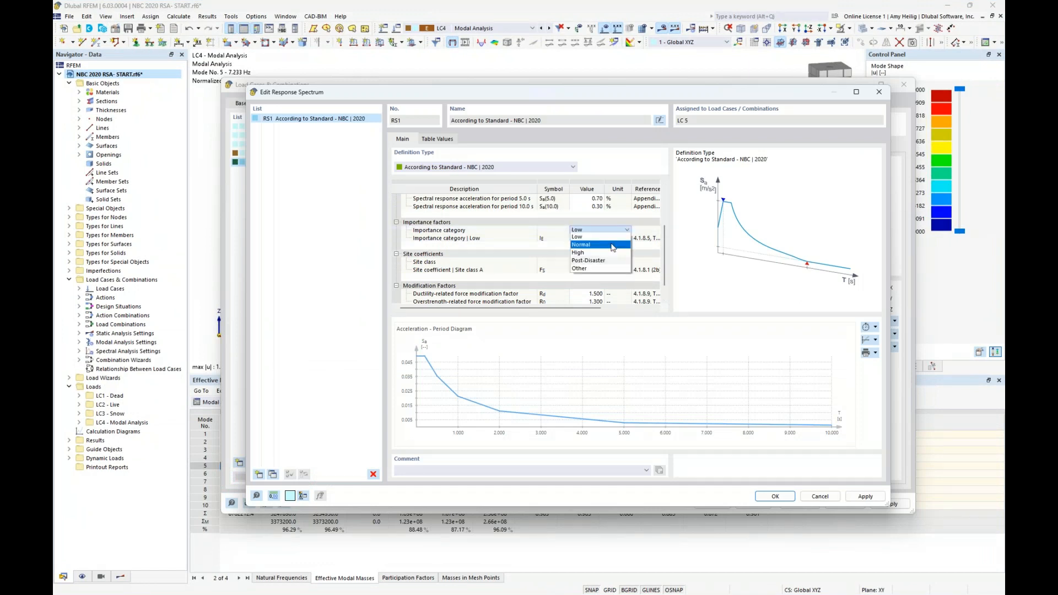
left_click(613, 247)
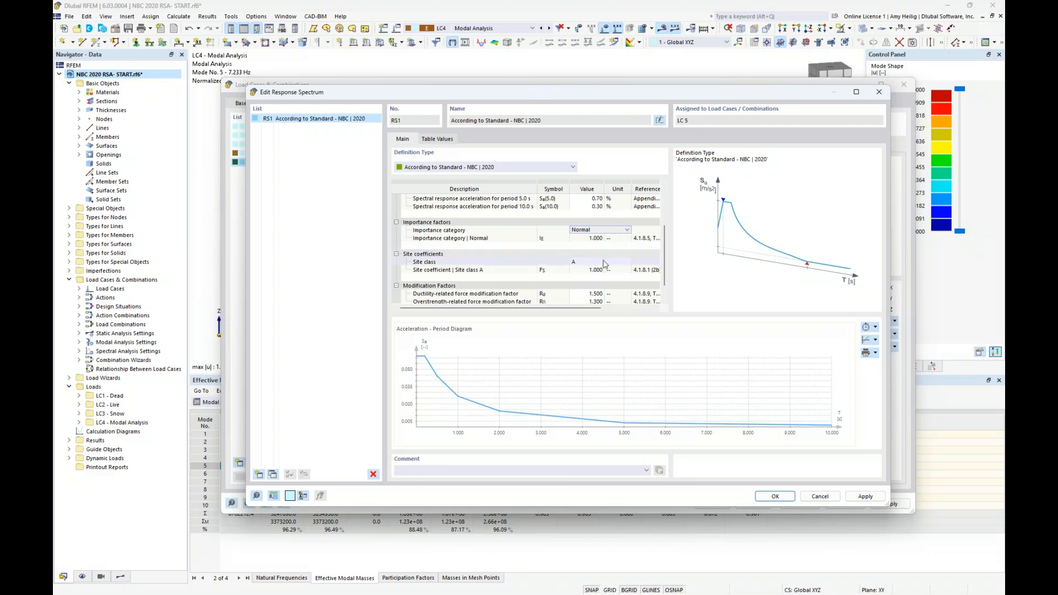
Set the site class of RS1 to C, accept the spectrum, and keep RS1 assigned to direction Y
left_click(603, 261)
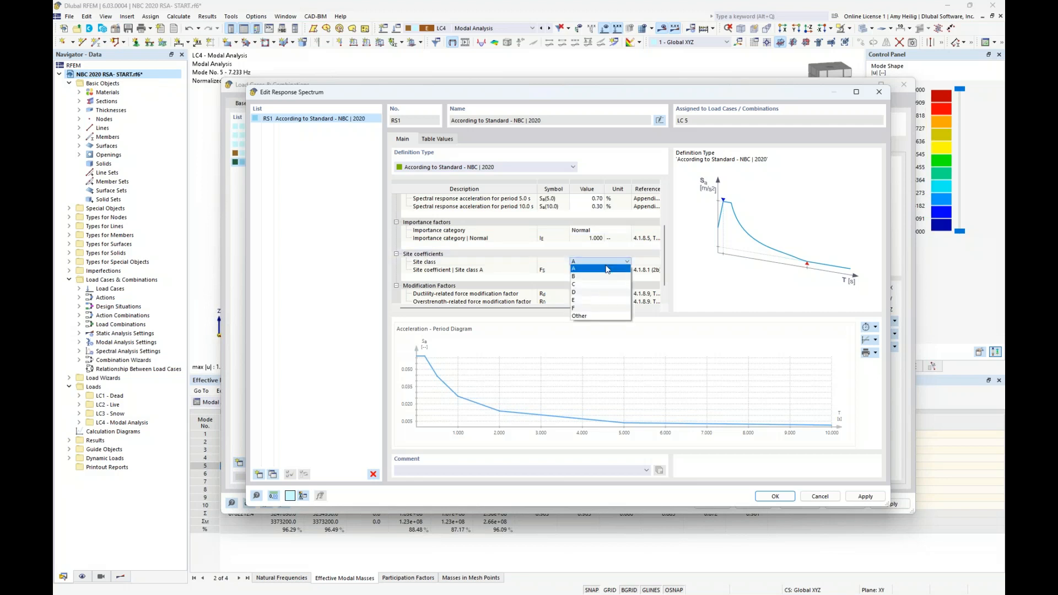
left_click(604, 285)
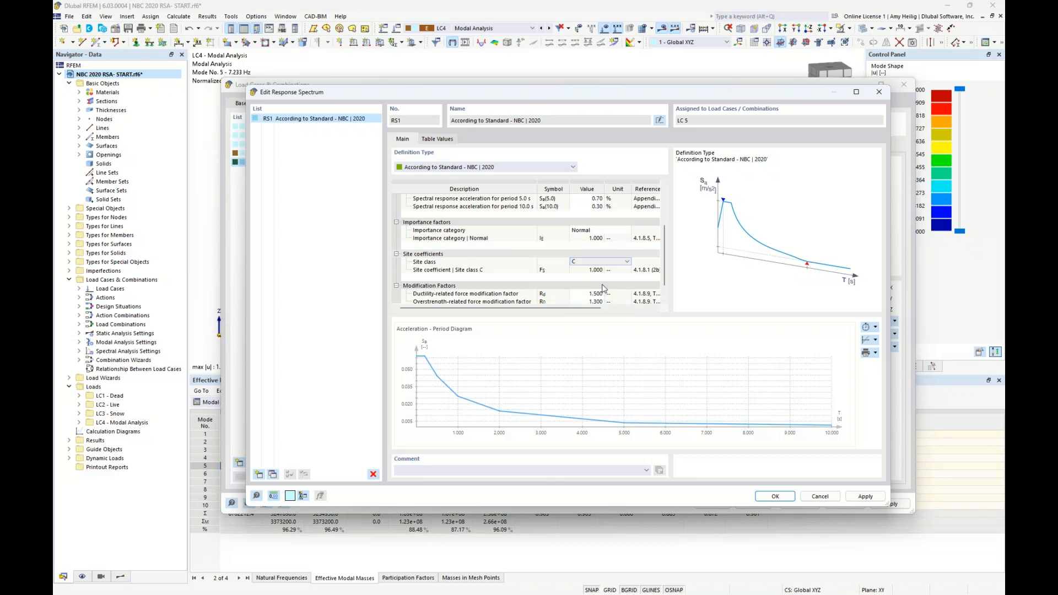
scroll(529, 280, "down", 1)
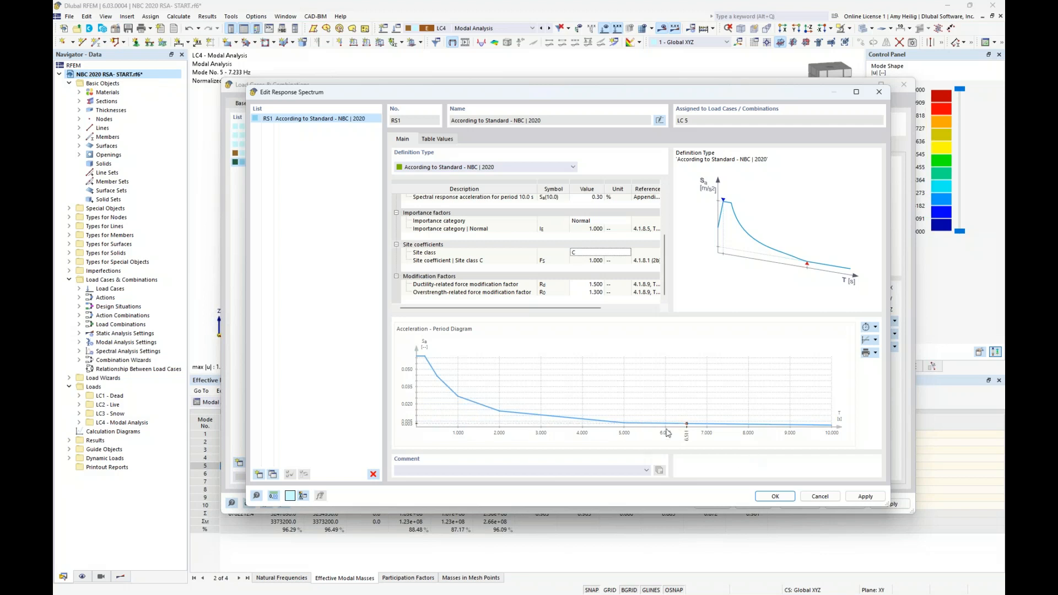
left_click(774, 496)
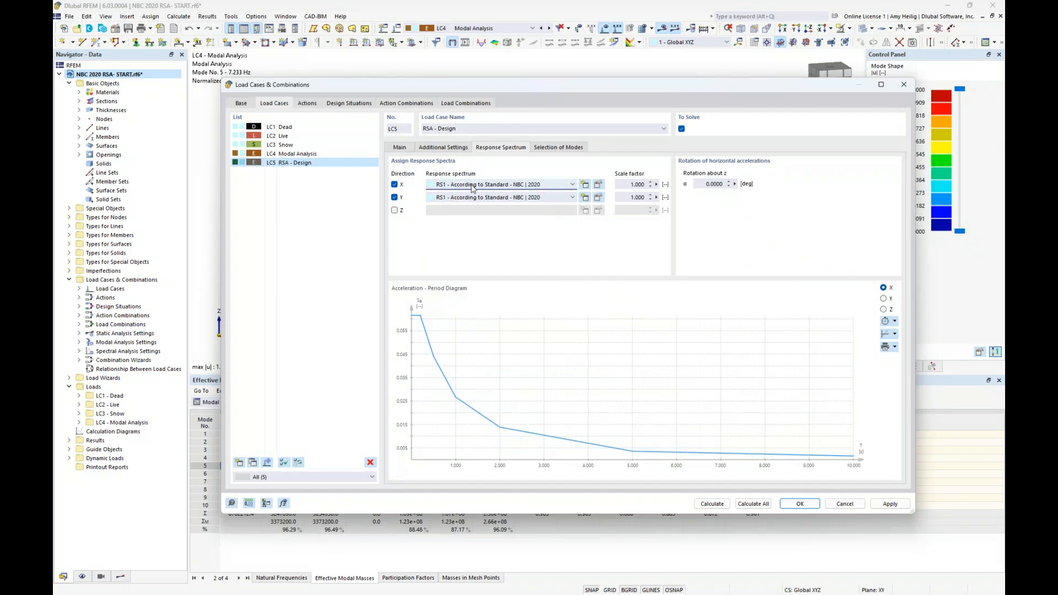
left_click(485, 198)
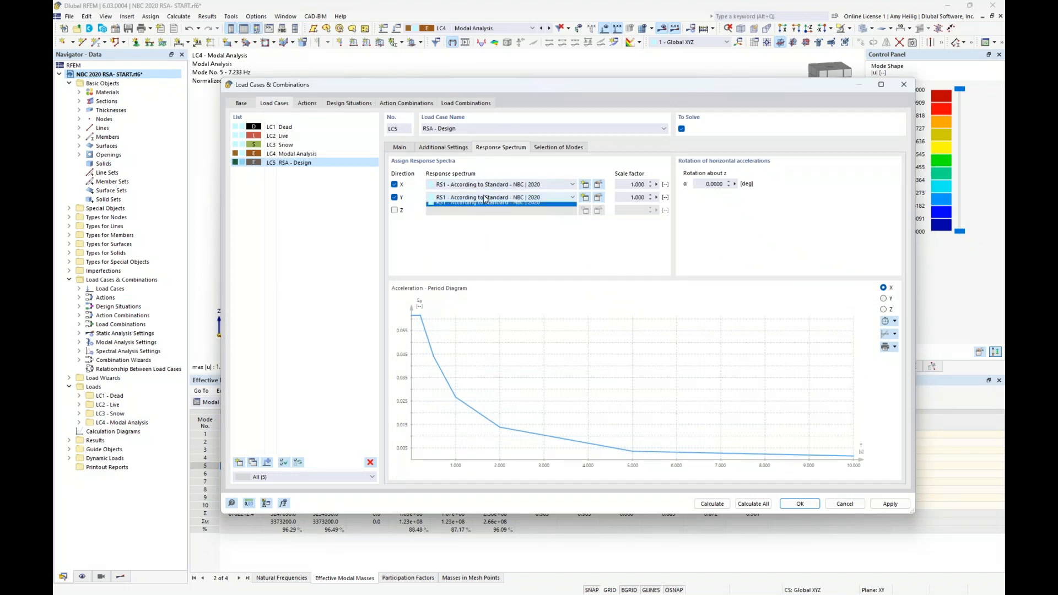
left_click(486, 199)
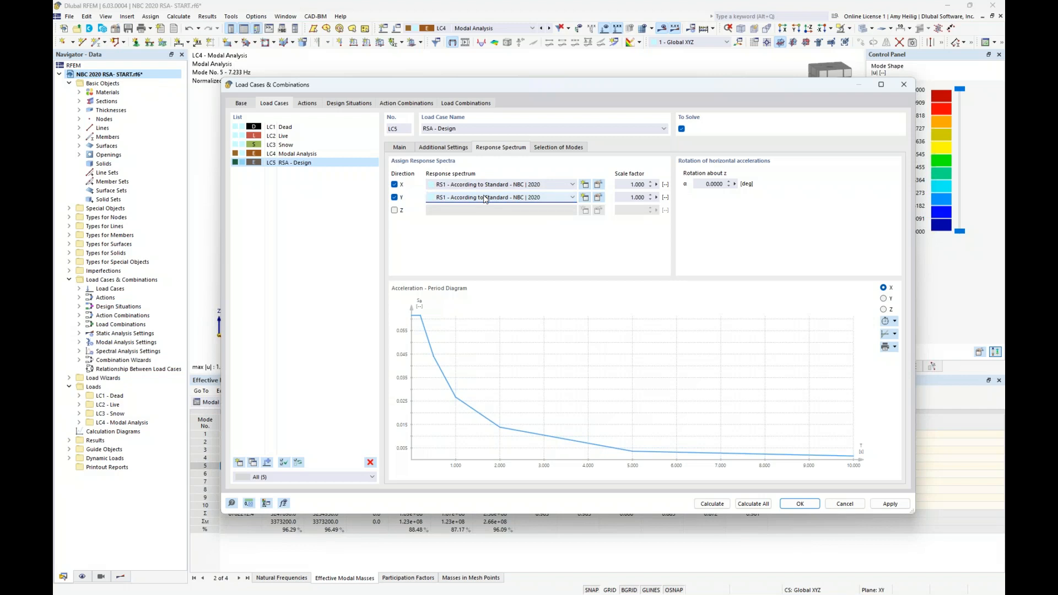
Filter the activated modes of the RSA - Design load case by a minimum effective modal mass factor of 0.04
left_click(557, 149)
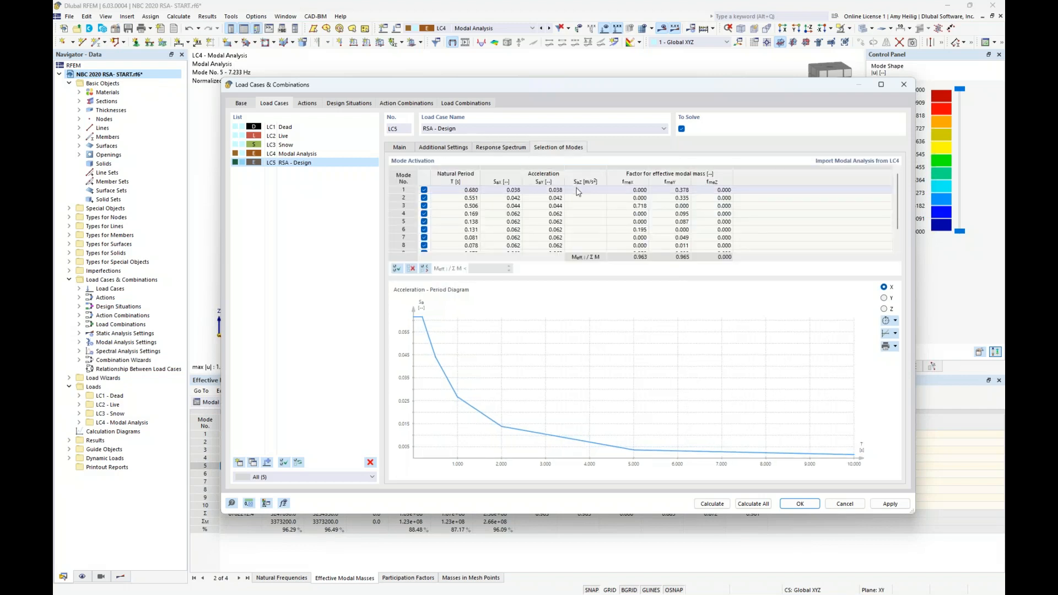
scroll(578, 192, "down", 1)
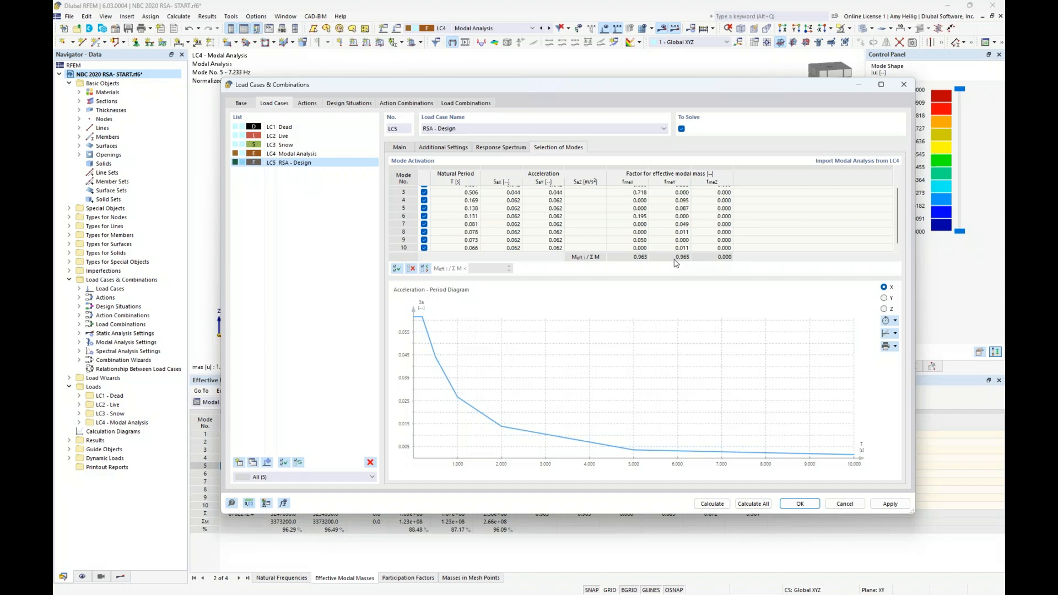
left_click(425, 268)
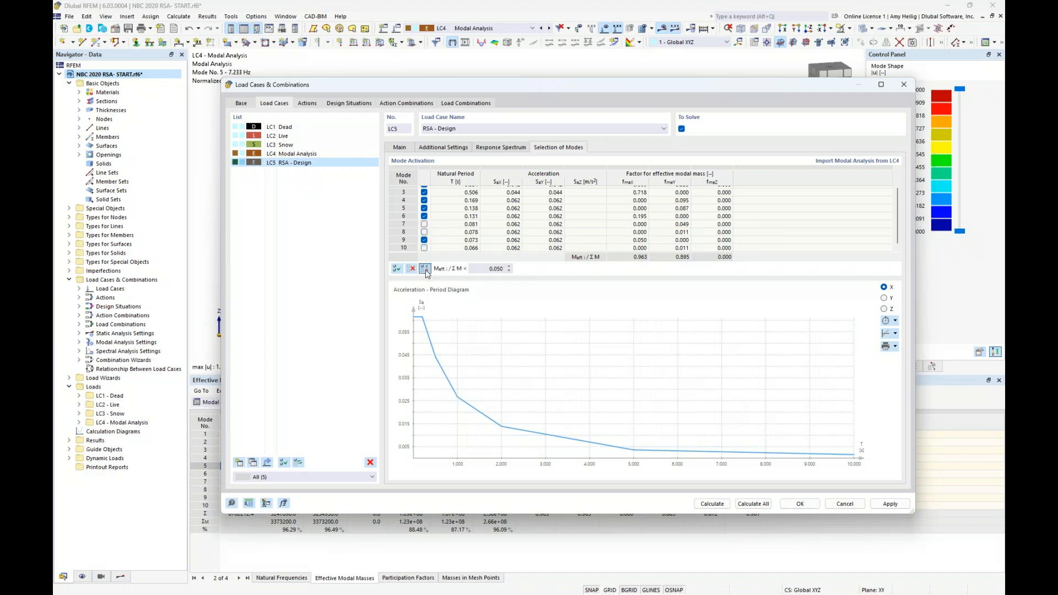
double_click(495, 268)
type("0.04")
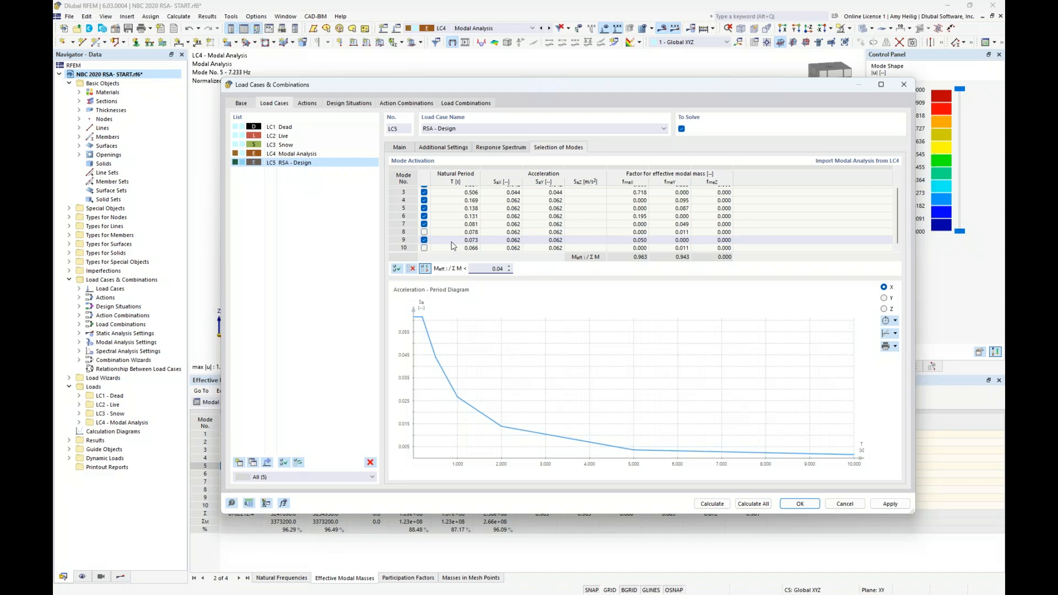
left_click(413, 234)
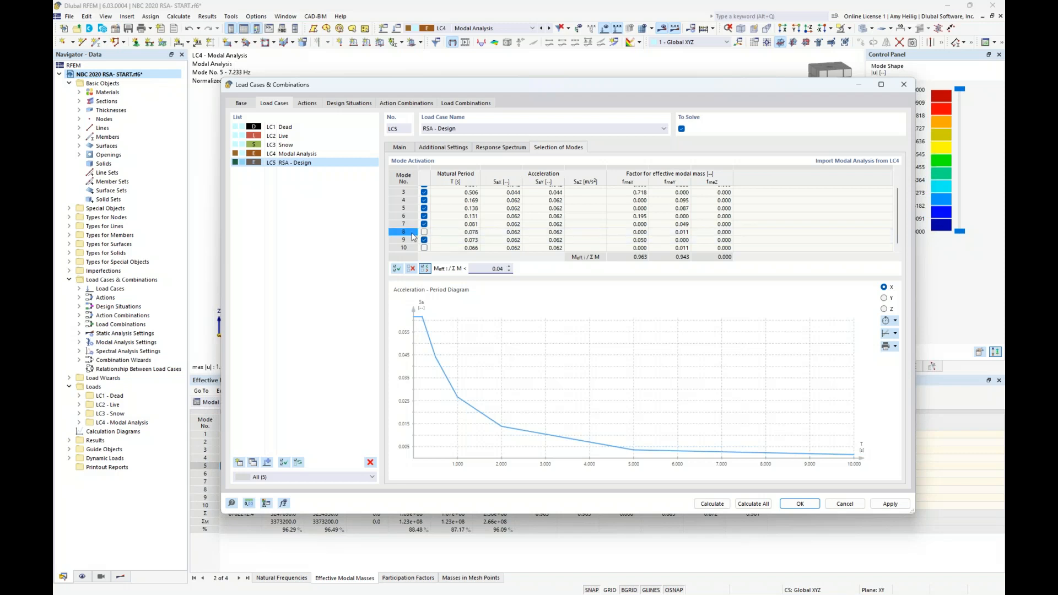
left_click(414, 249)
Open spectral analysis settings SPS1 of the load case and examine the combination rules offered for periodic responses and directional components
left_click(402, 150)
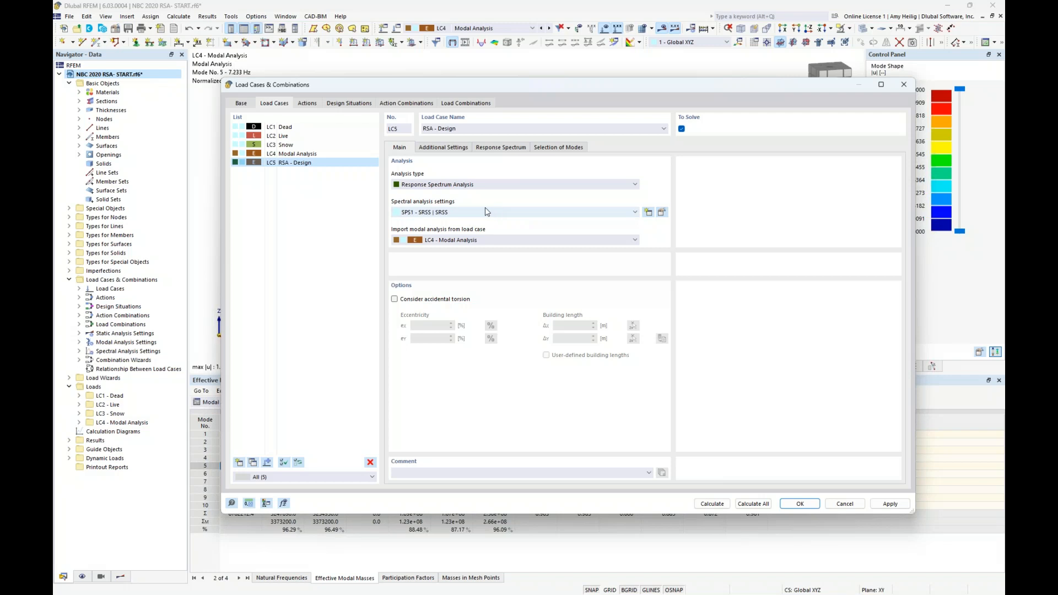
left_click(662, 212)
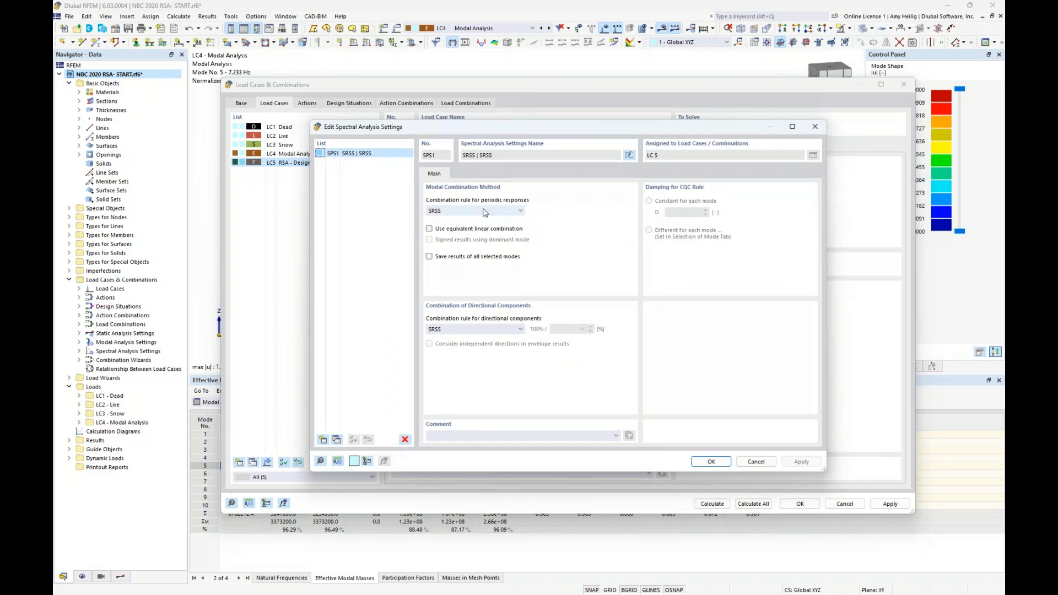
left_click(507, 212)
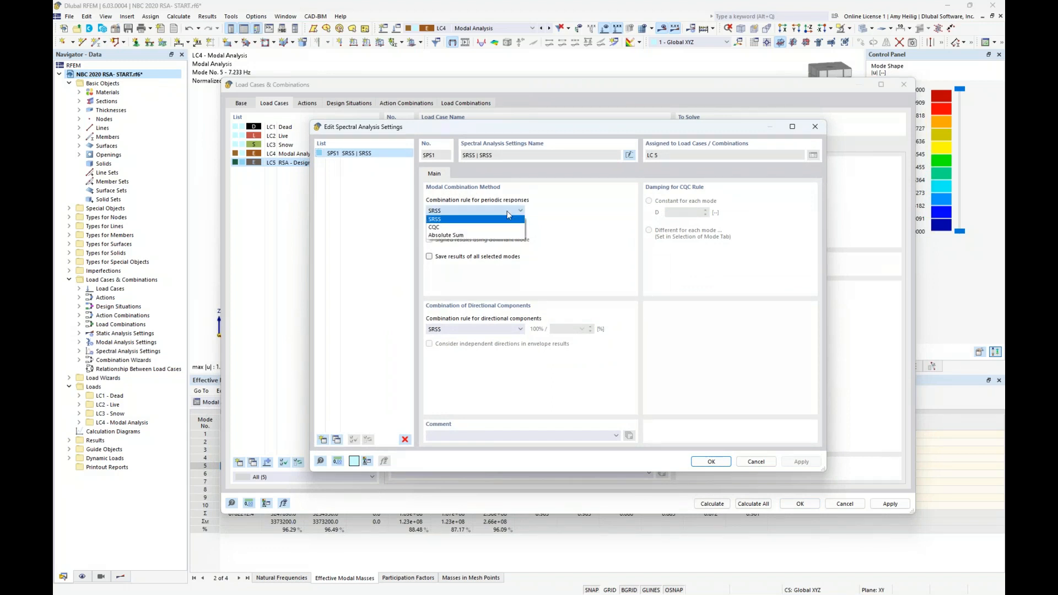
left_click(568, 249)
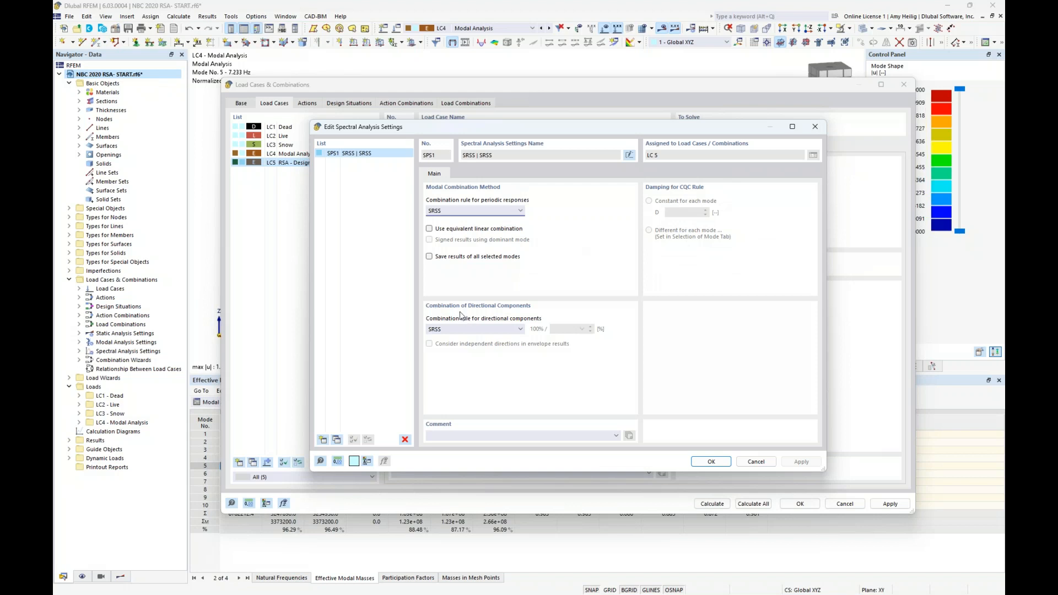
left_click(521, 330)
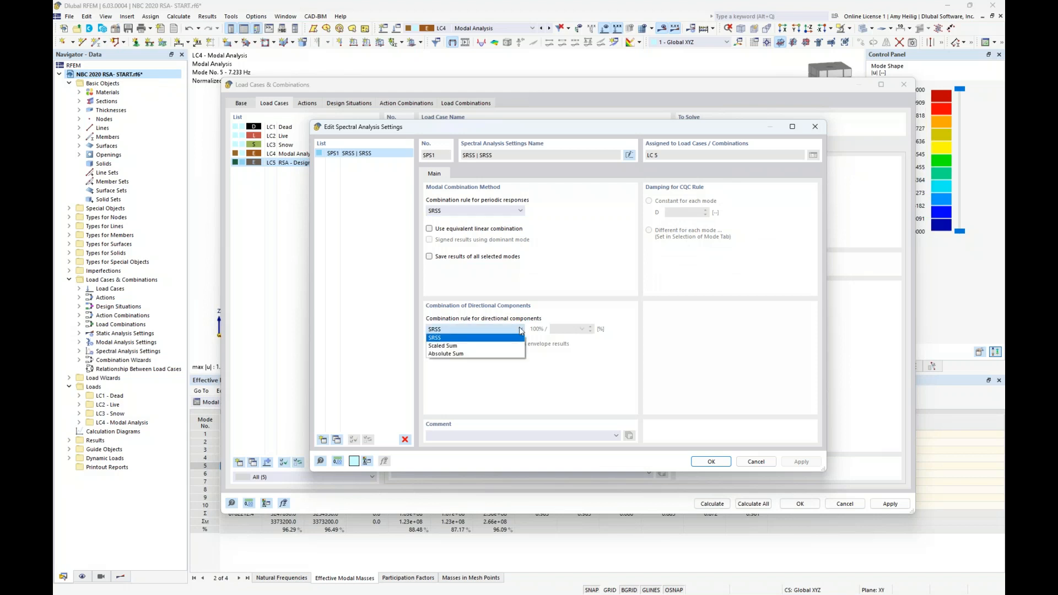
left_click(591, 281)
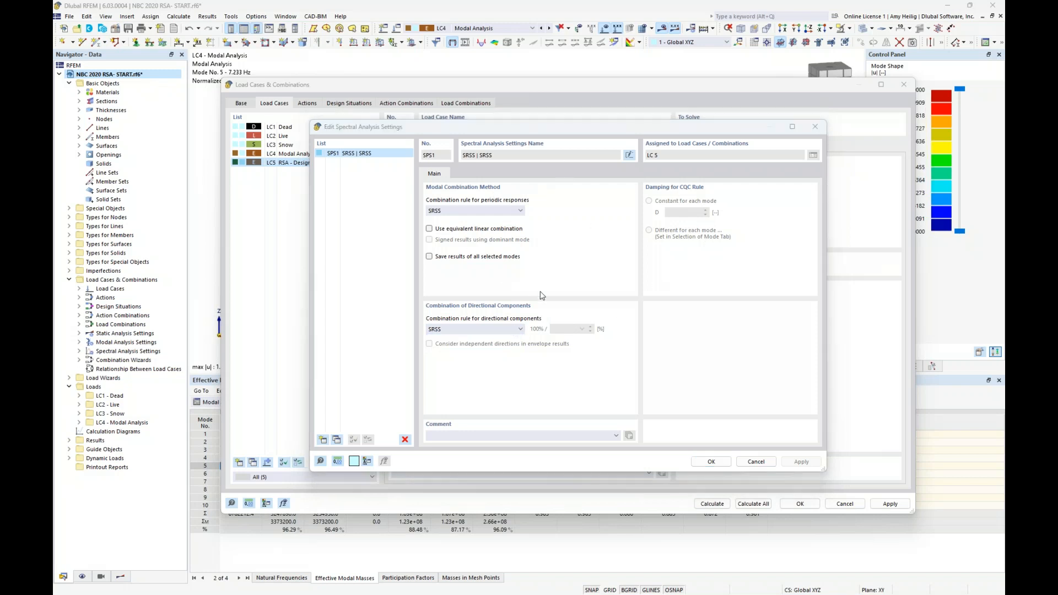
Switch to the presentation and advance to the Modal Combination Method slide
key("super+Tab")
left_click(452, 303)
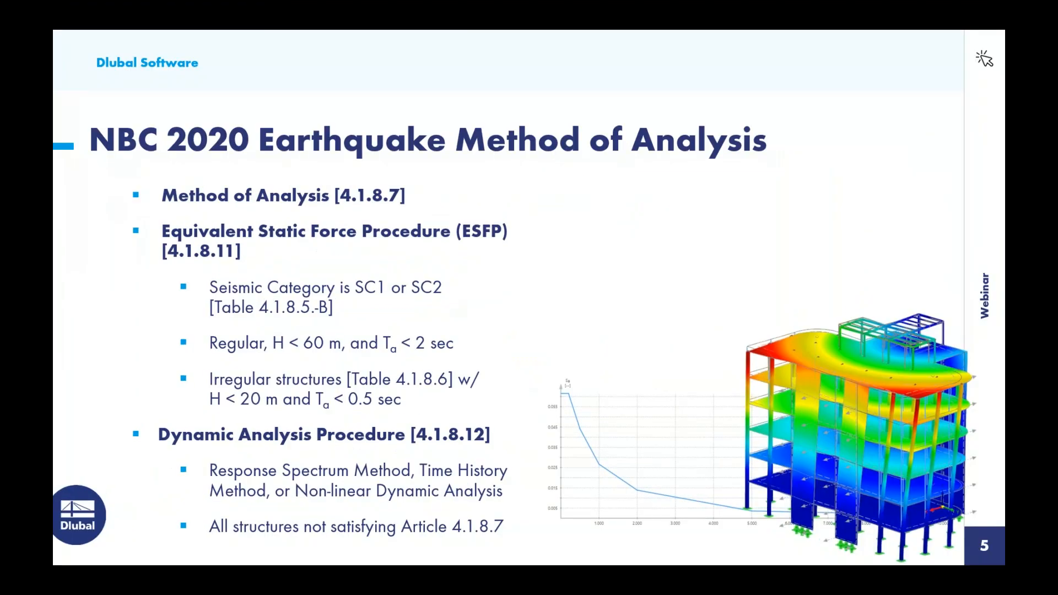
key("Right")
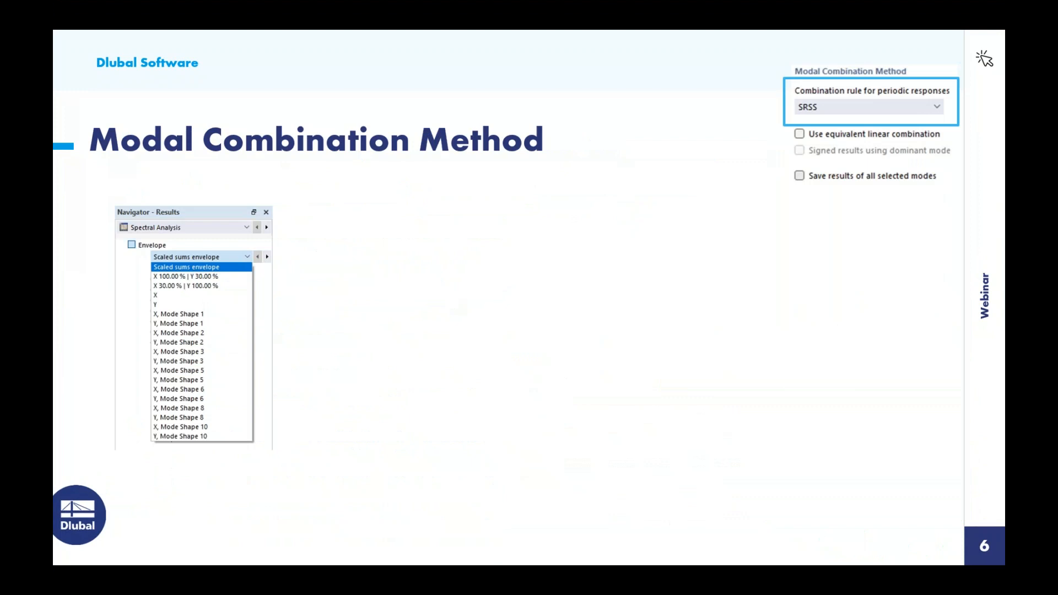
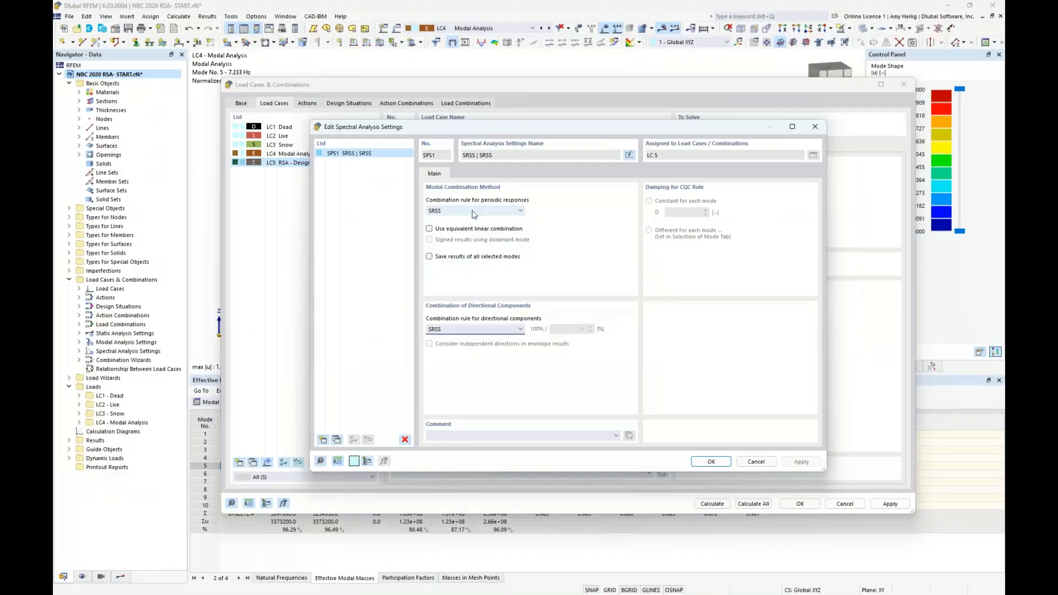
Try the CQC combination rule for periodic responses in SPS1, and return to SRSS
left_click(473, 212)
left_click(464, 228)
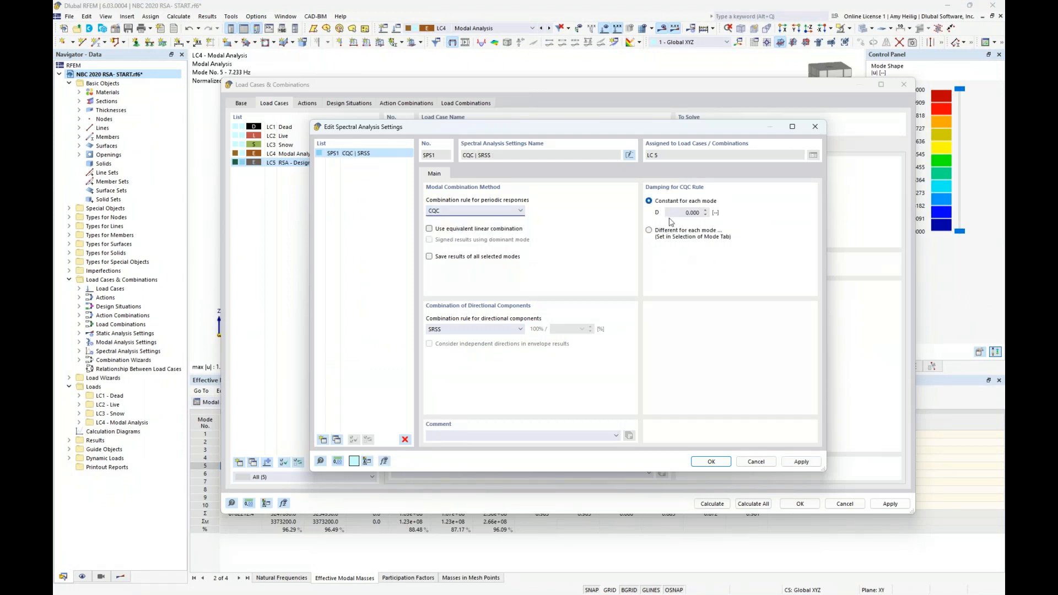
left_click(486, 211)
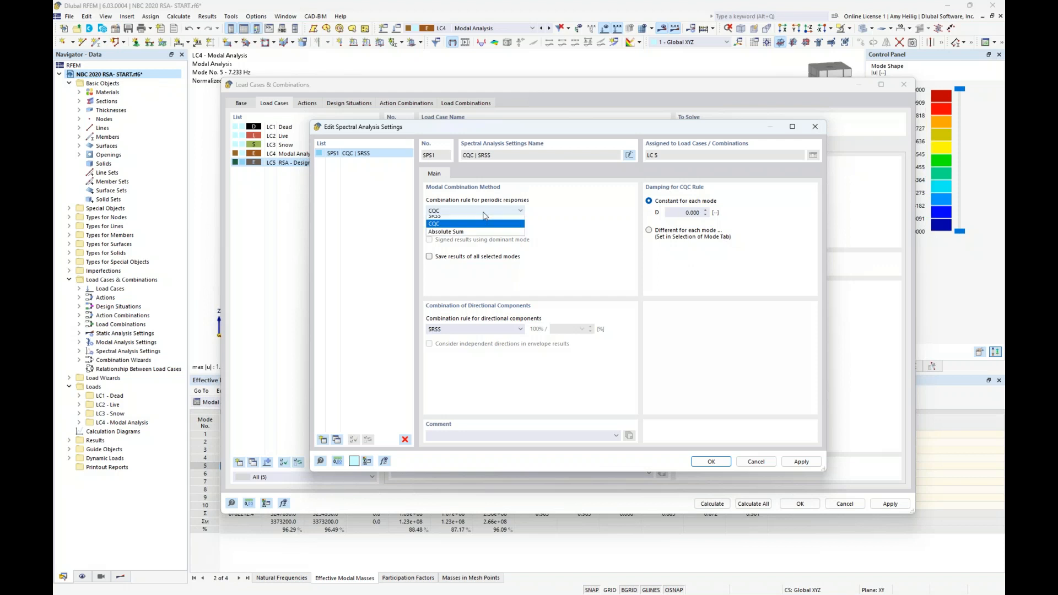
left_click(480, 225)
Enable equivalent linear combination and saving results of all selected modes in SPS1, combine directional components by Scaled Sum 100% / 30%, and accept the settings
left_click(430, 230)
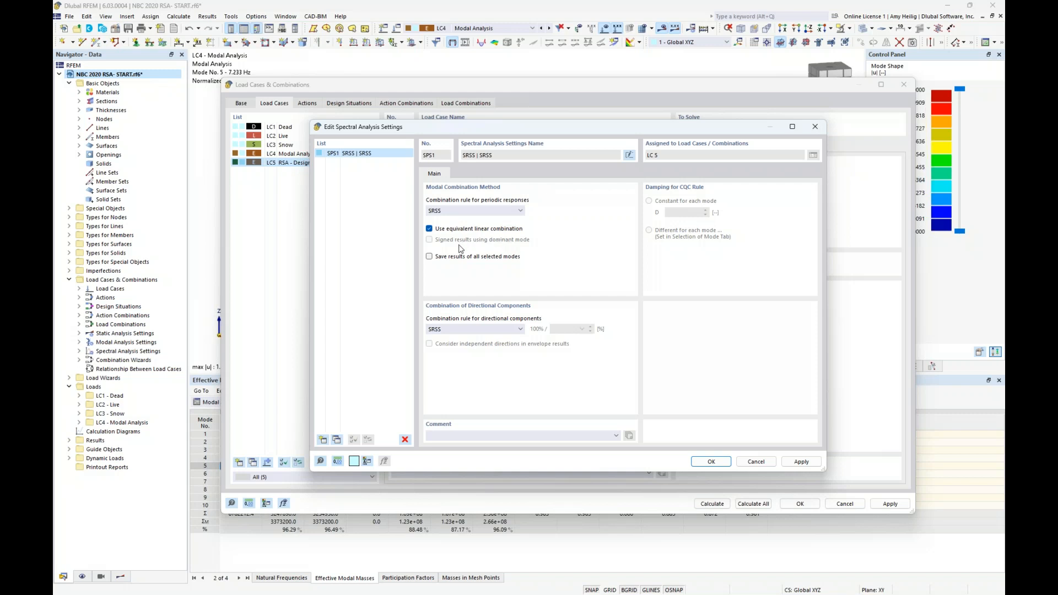
left_click(430, 258)
left_click(490, 331)
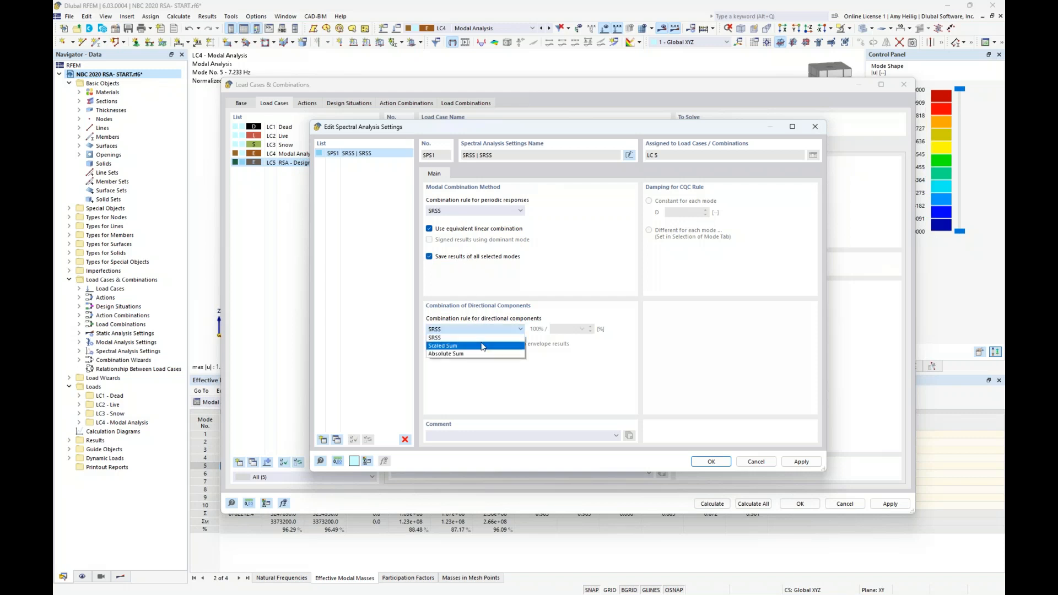
left_click(483, 347)
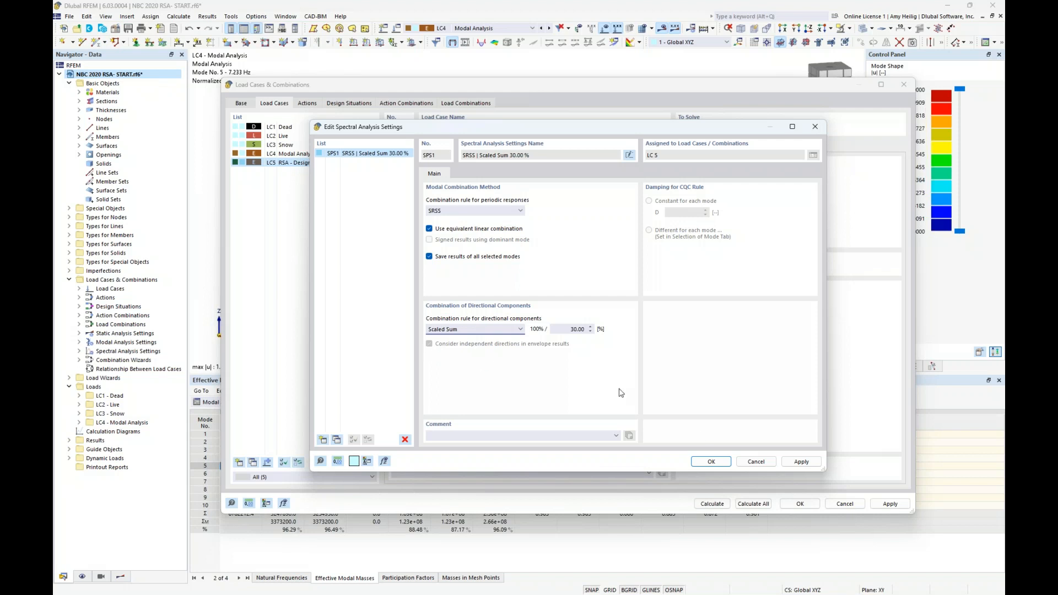
left_click(710, 462)
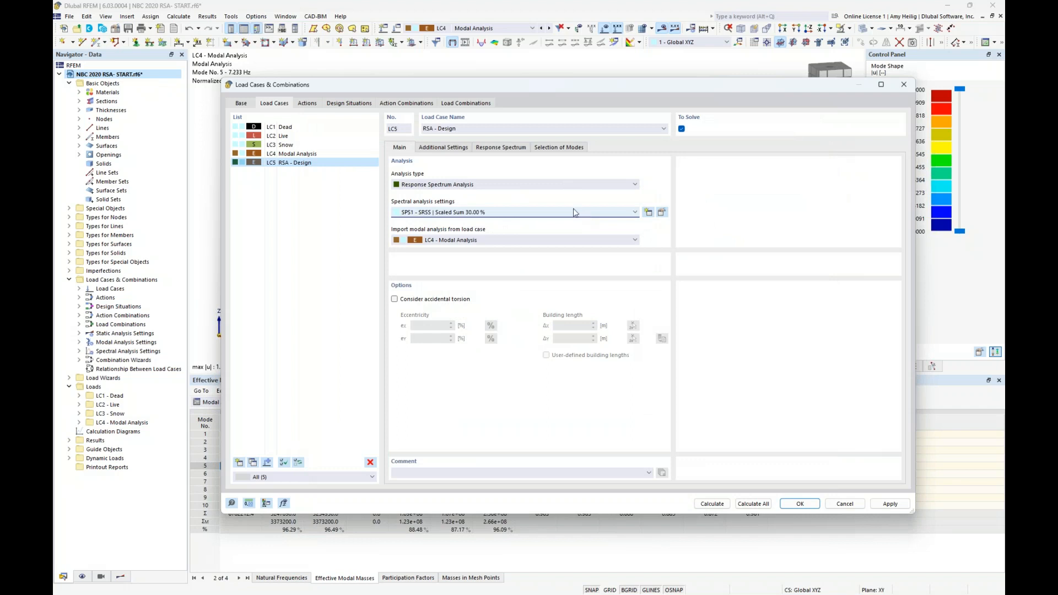
Keep LC4 as the imported modal analysis, consider accidental torsion with 10% eccentricity in both directions, and calculate the RSA - Design load case
left_click(486, 241)
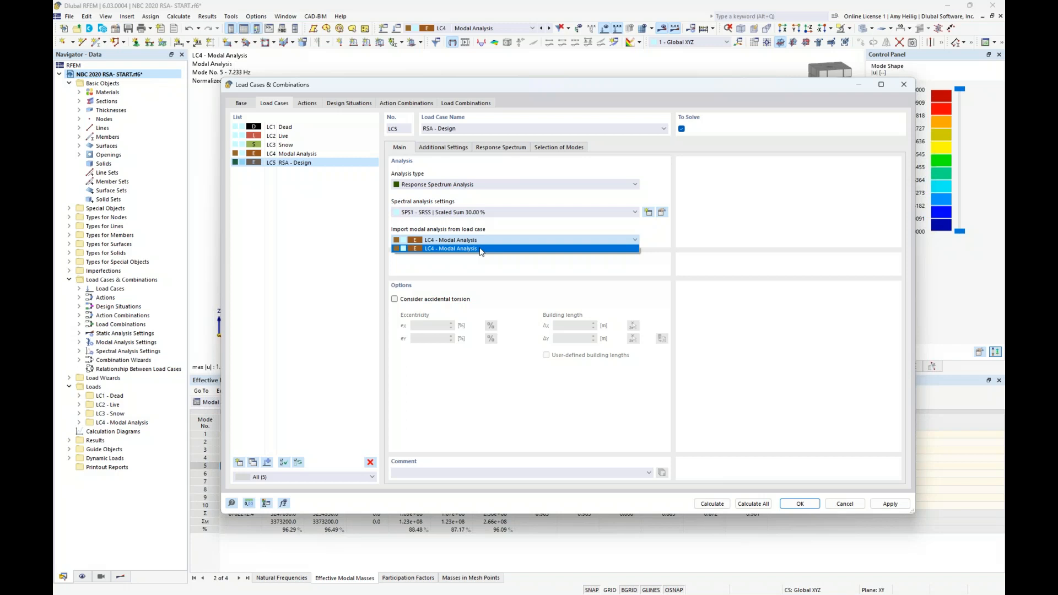
left_click(482, 249)
left_click(394, 298)
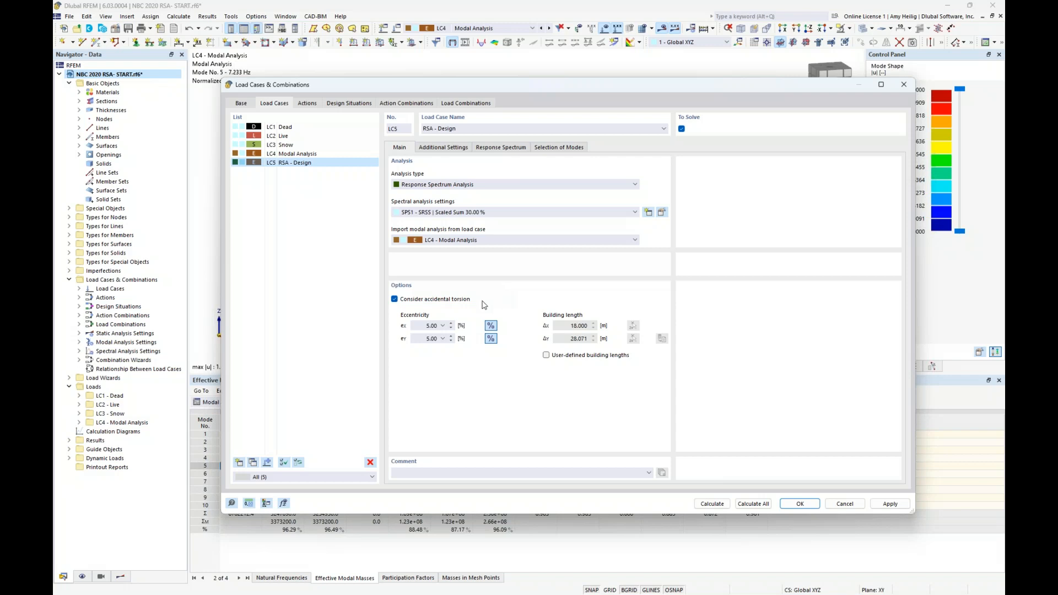
double_click(431, 325)
type("10")
key("Tab")
type("10")
left_click(422, 326)
left_click(712, 504)
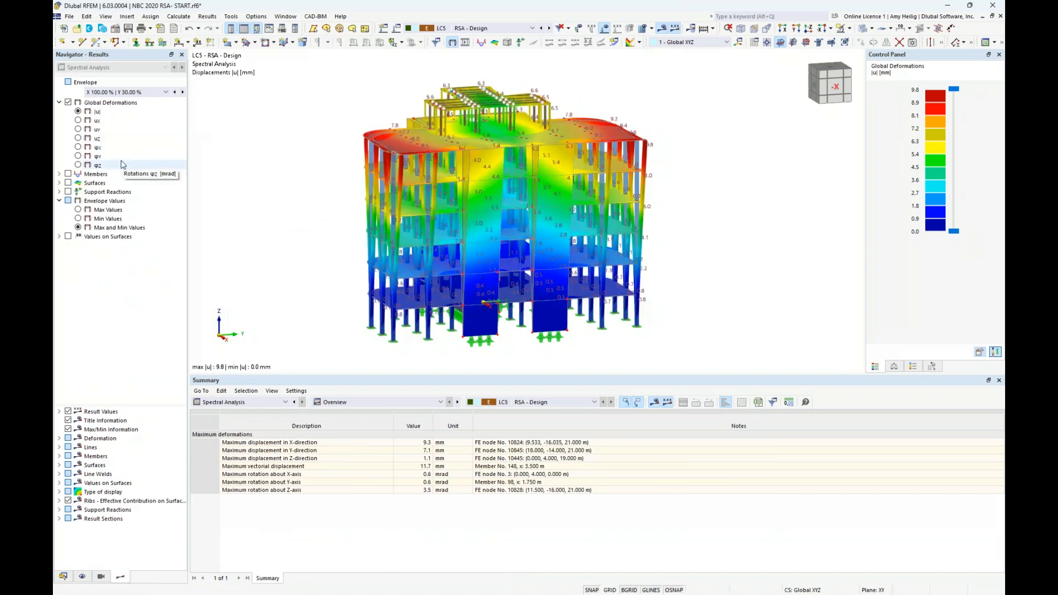
Display the global deformations for X, Mode Shape 1, for direction X, and for the scaled sums envelope, and review the available mode shape results
left_click(149, 93)
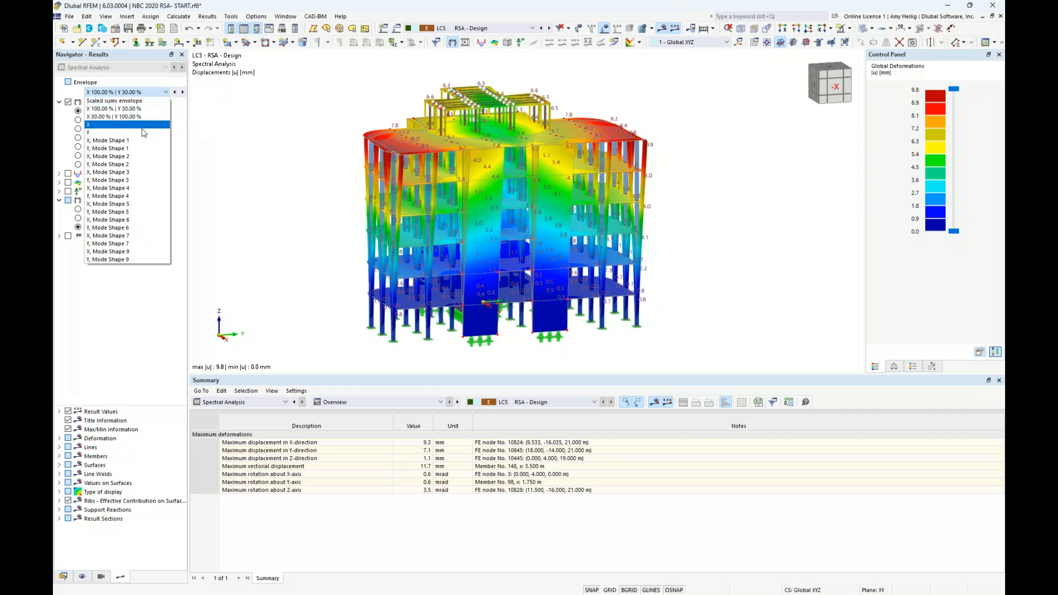
left_click(133, 141)
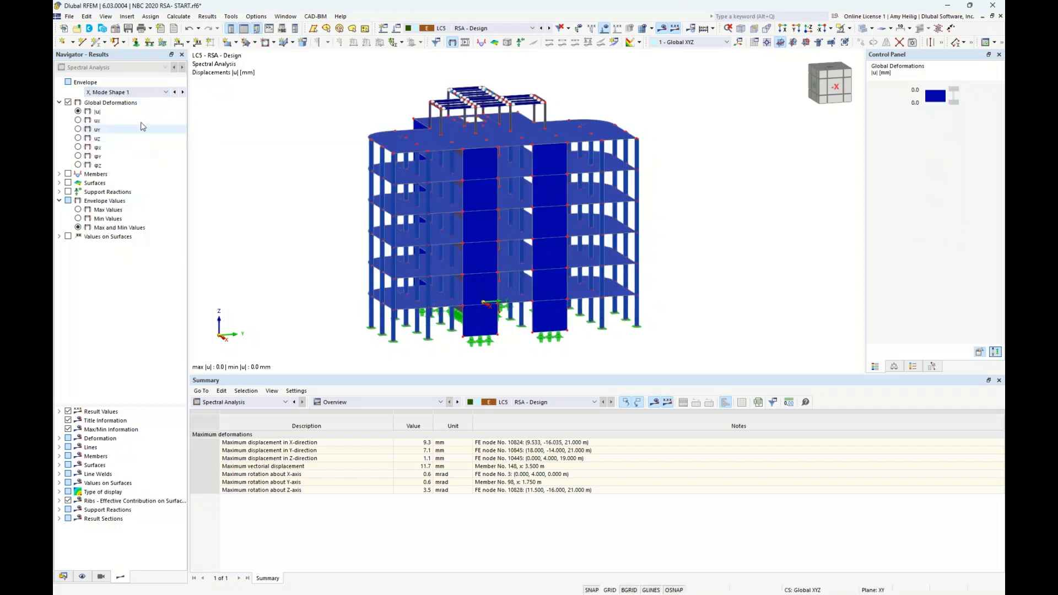
left_click(139, 93)
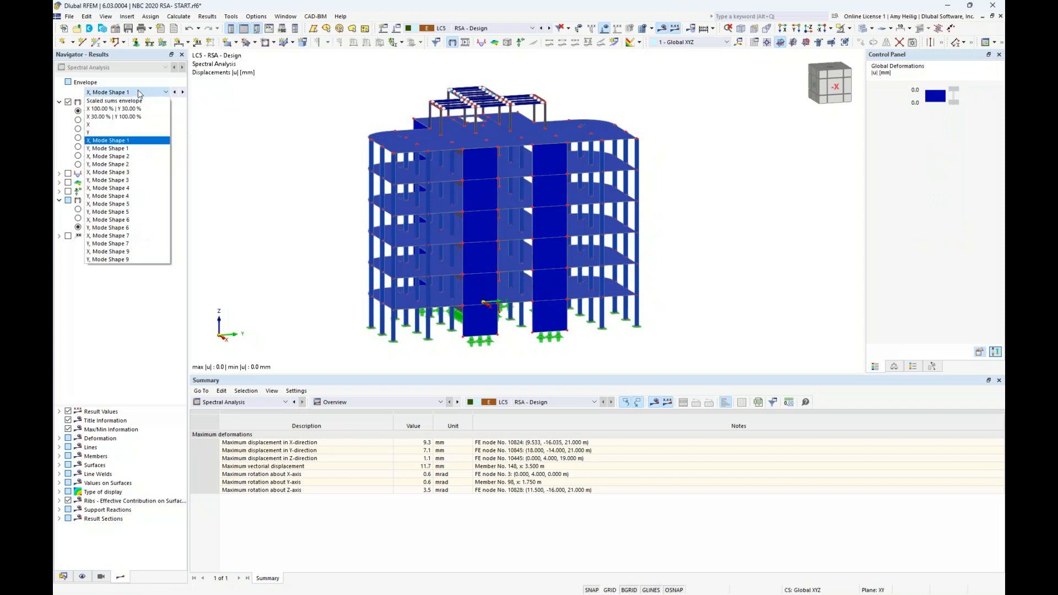
left_click(112, 126)
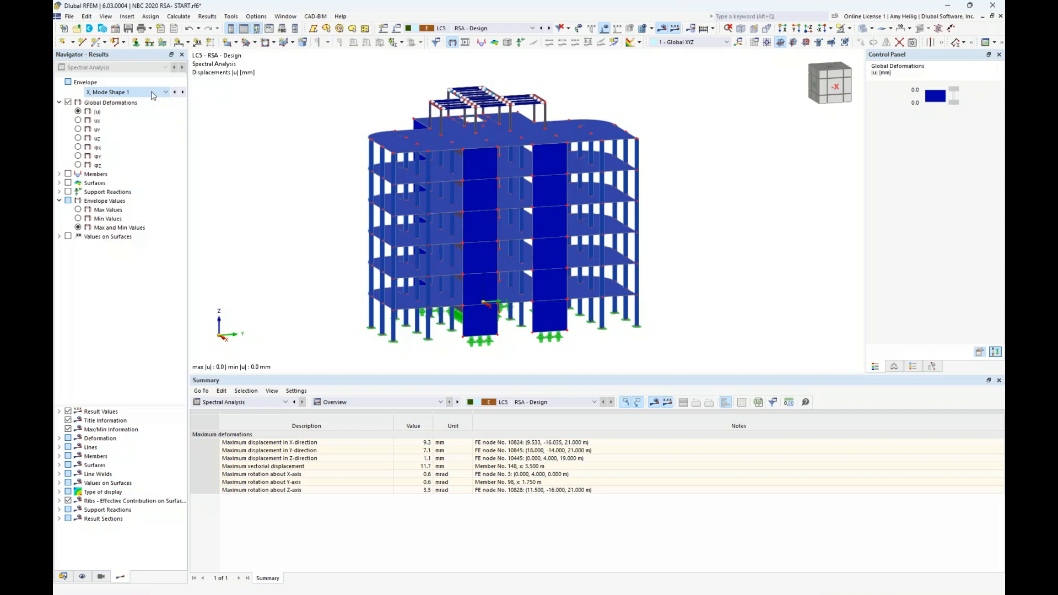
left_click(152, 93)
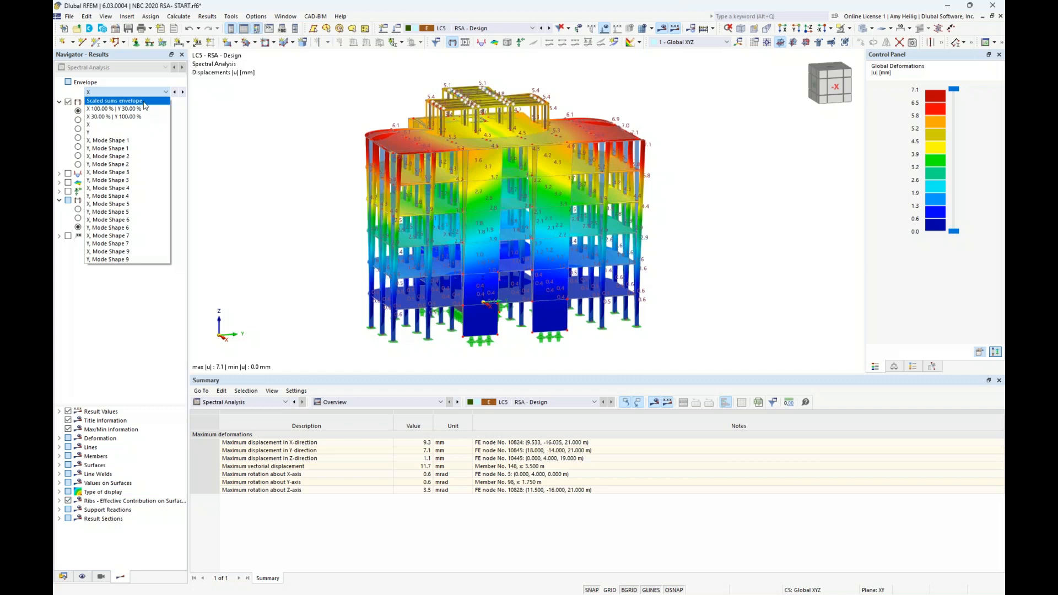
left_click(144, 102)
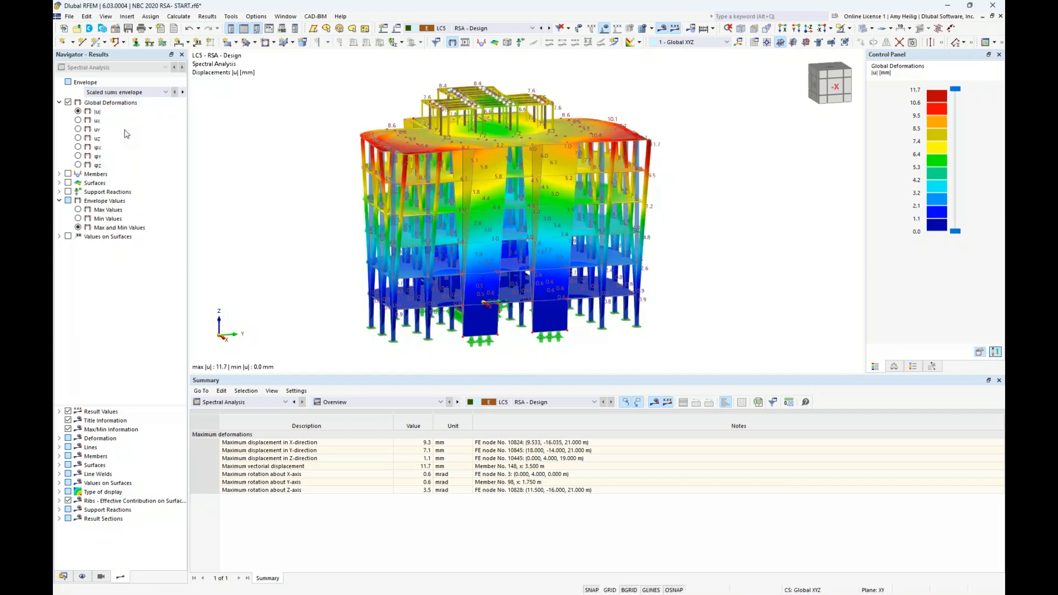
left_click(137, 94)
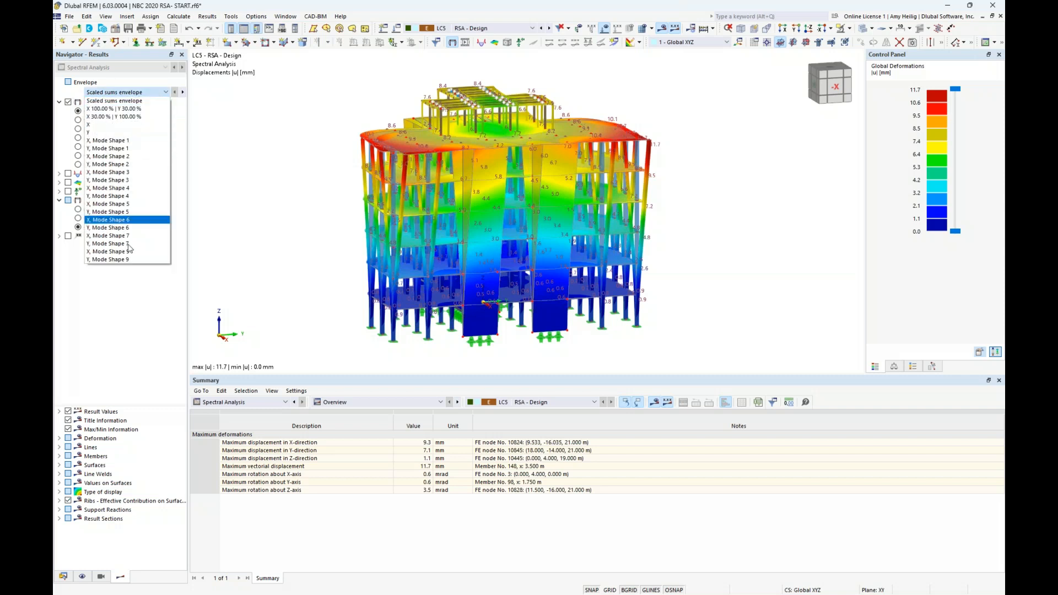
left_click(113, 308)
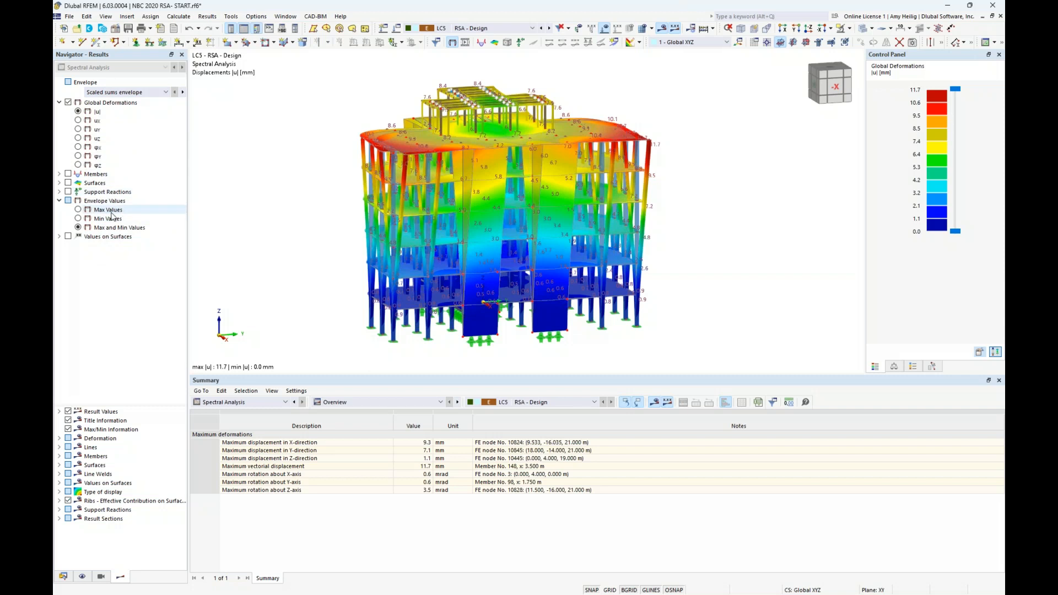
Compare the deformation display with only maximum envelope values against the display with both maximum and minimum values
middle_click_drag(261, 240, 321, 241, "ctrl")
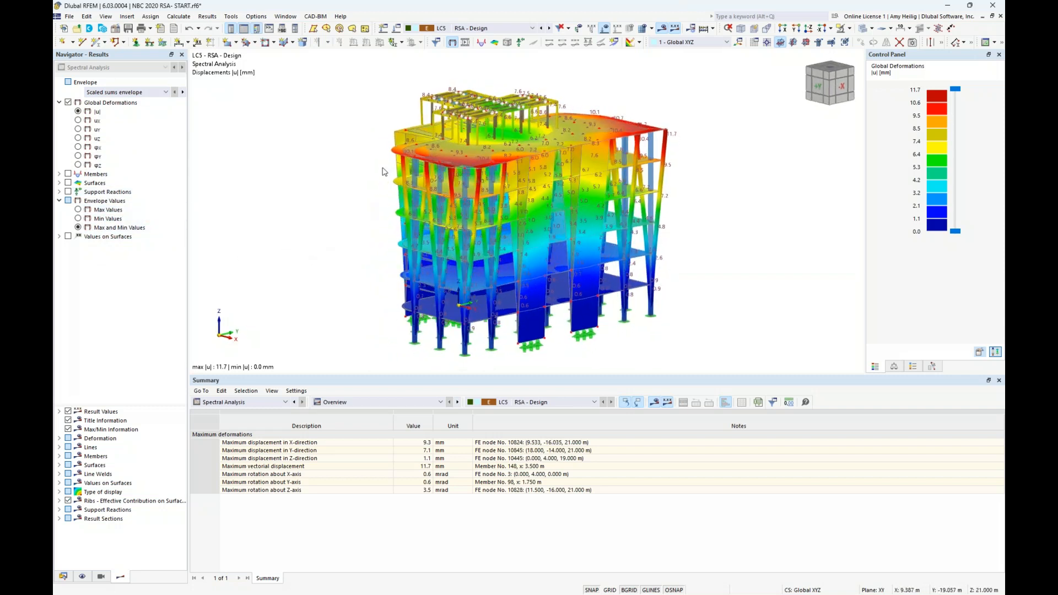
scroll(425, 169, "up", 2)
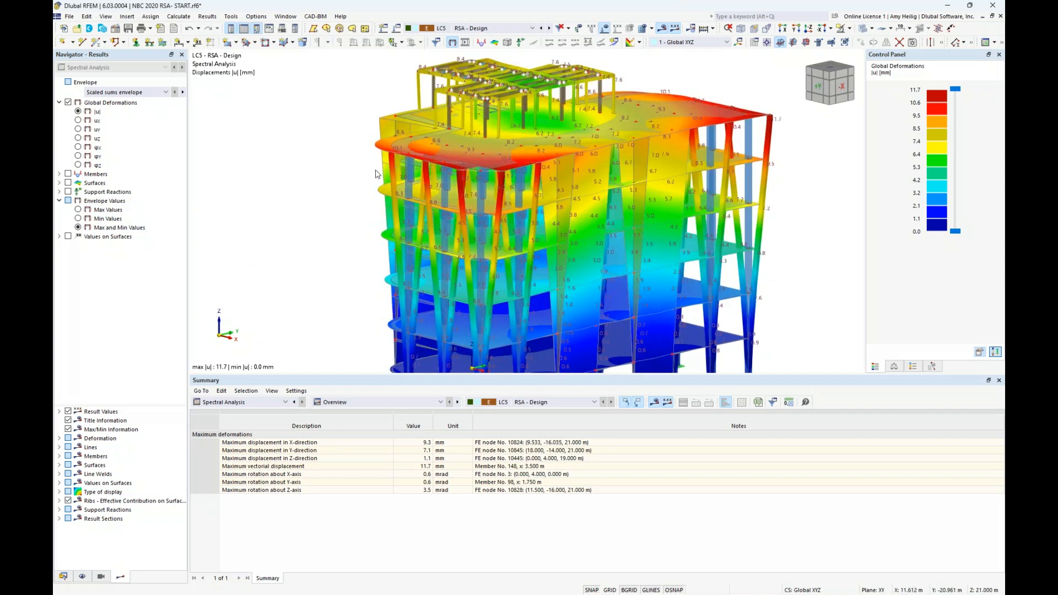
left_click(80, 211)
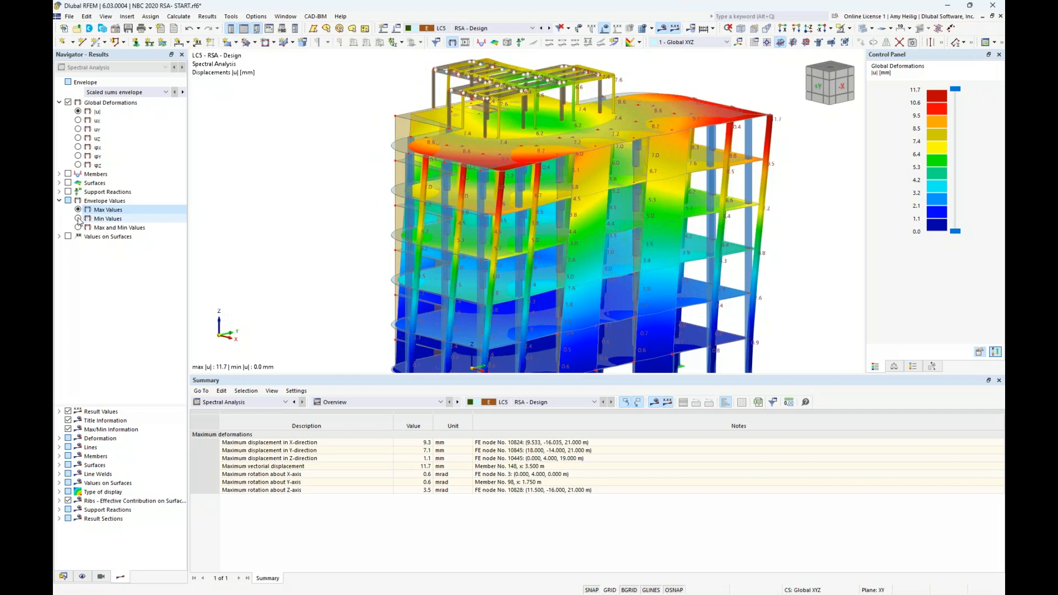
left_click(79, 228)
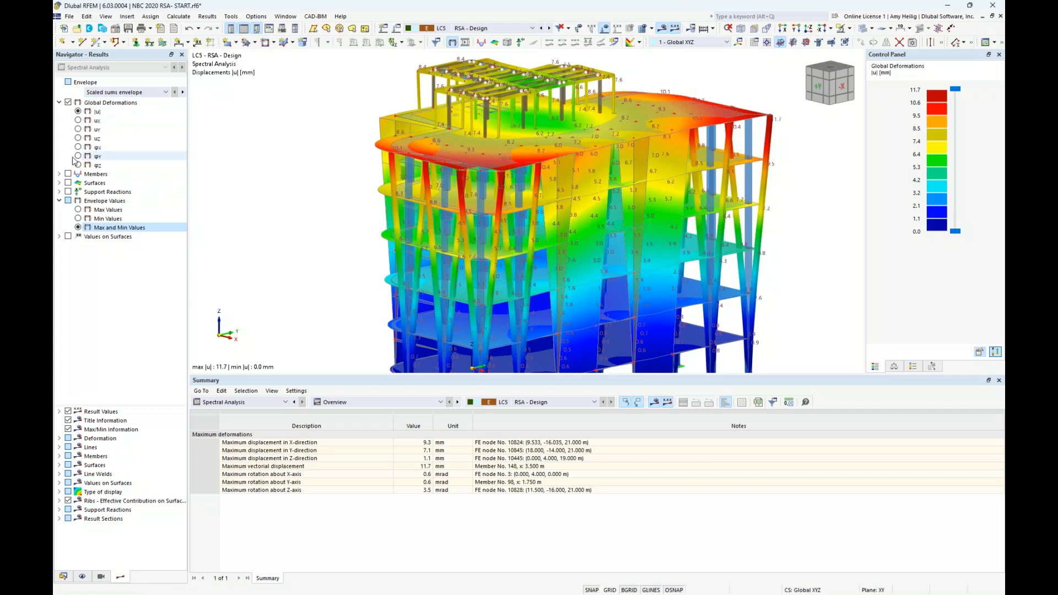
scroll(356, 214, "down", 3)
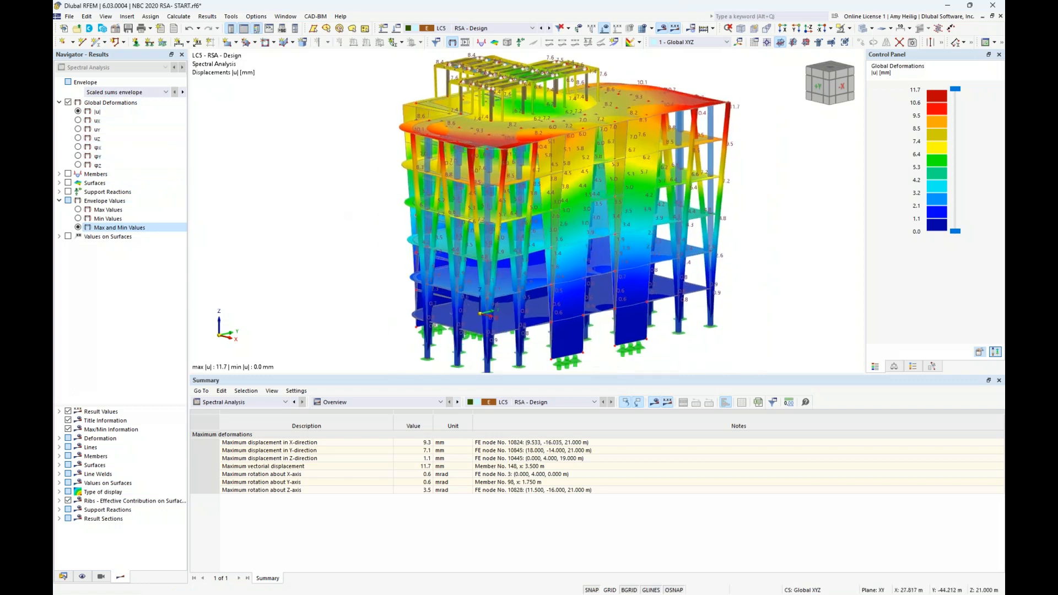
Show the members' axial forces N instead of the deformations, limited to maximum envelope values, with the building displayed as a wireframe
left_click(60, 174)
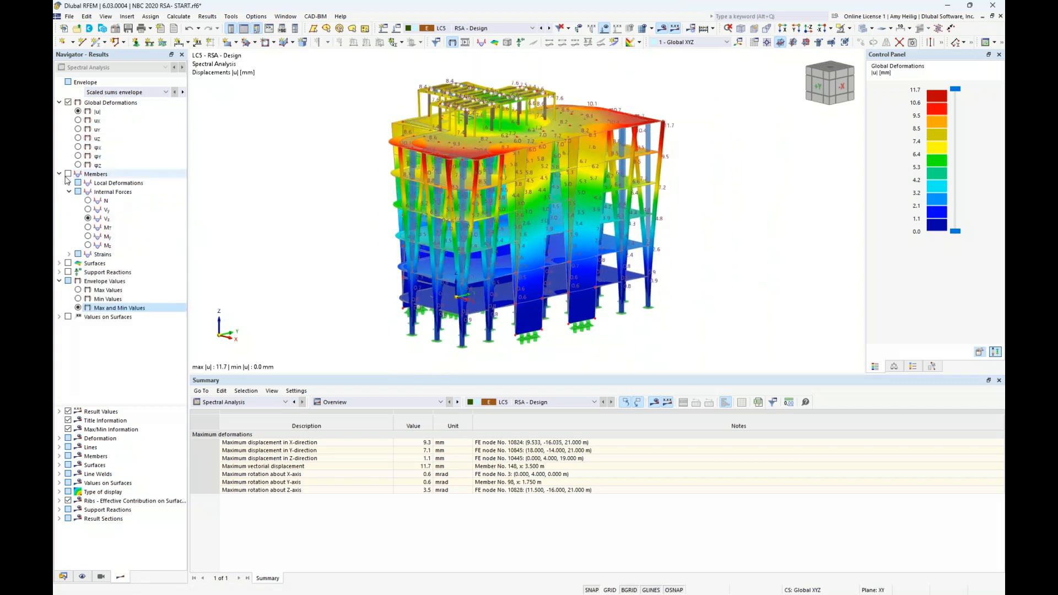
left_click(67, 174)
left_click(88, 201)
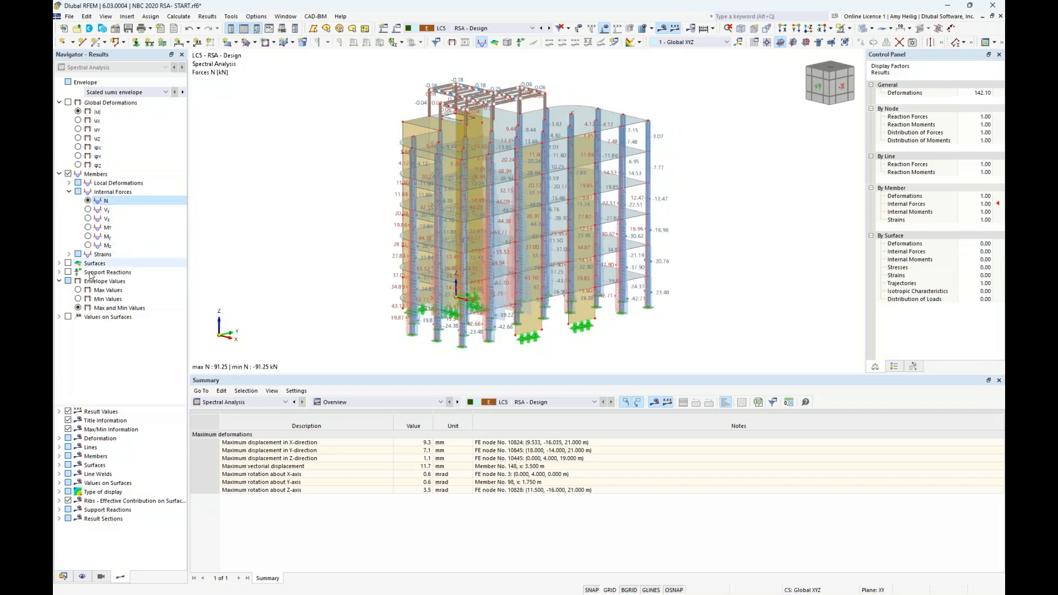
left_click(79, 289)
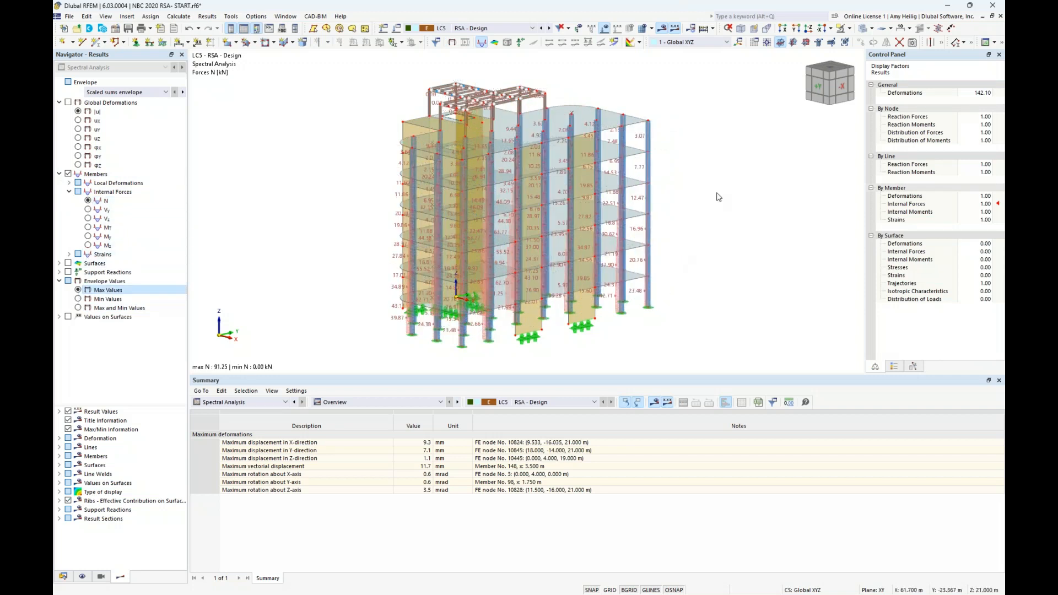
left_click(863, 28)
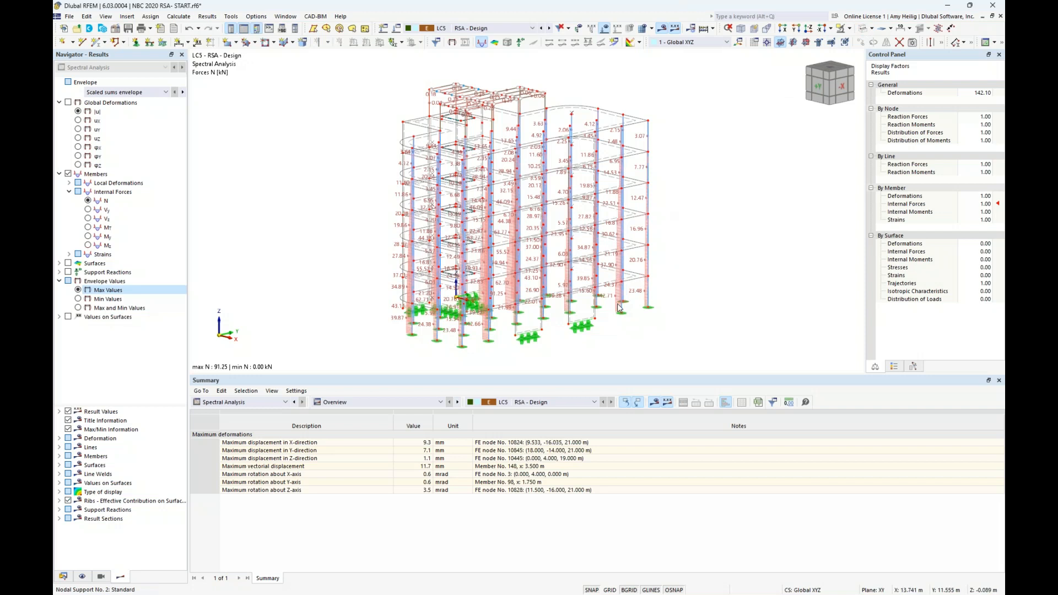
scroll(646, 310, "up", 1)
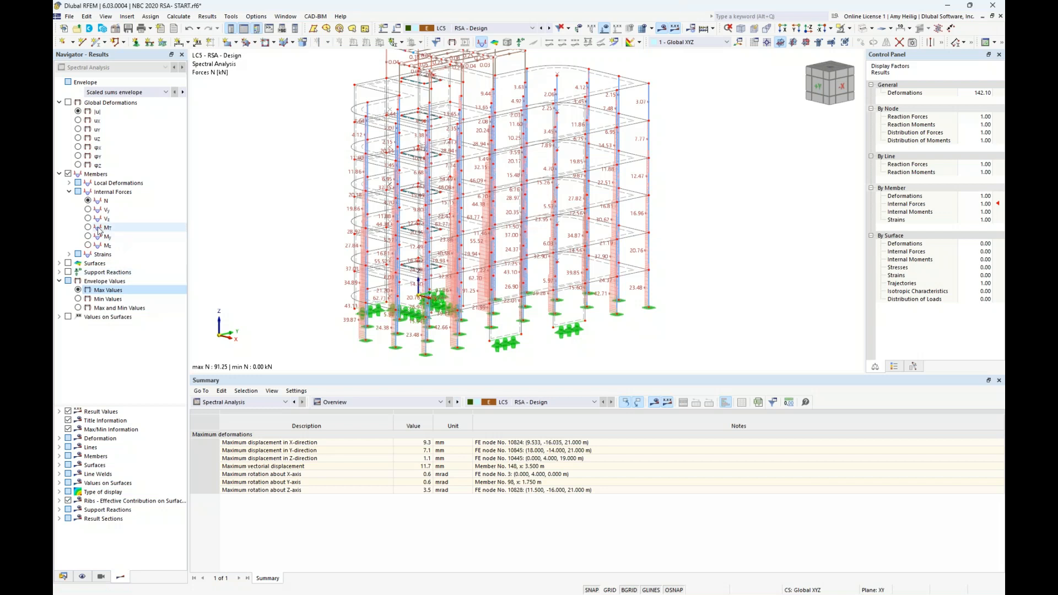
View the members' shear forces Vz and bending moments My
left_click(89, 218)
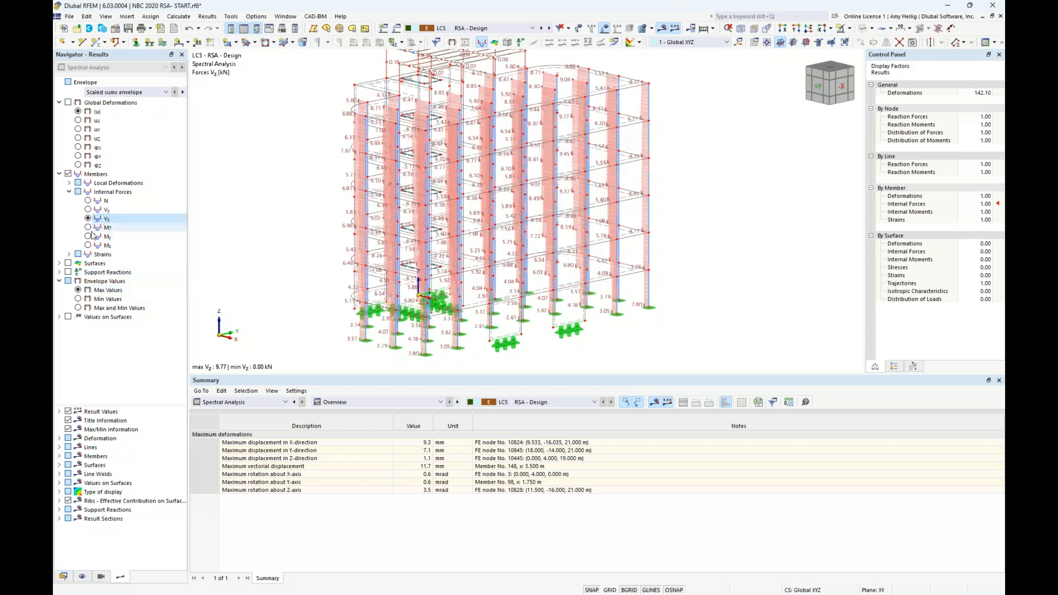
left_click(89, 237)
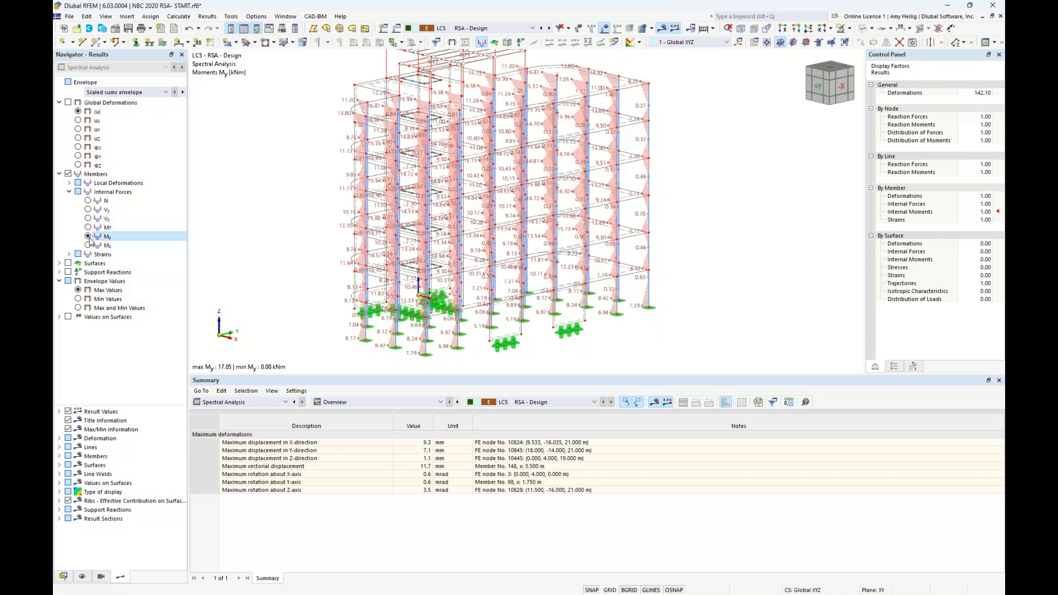
left_click(60, 174)
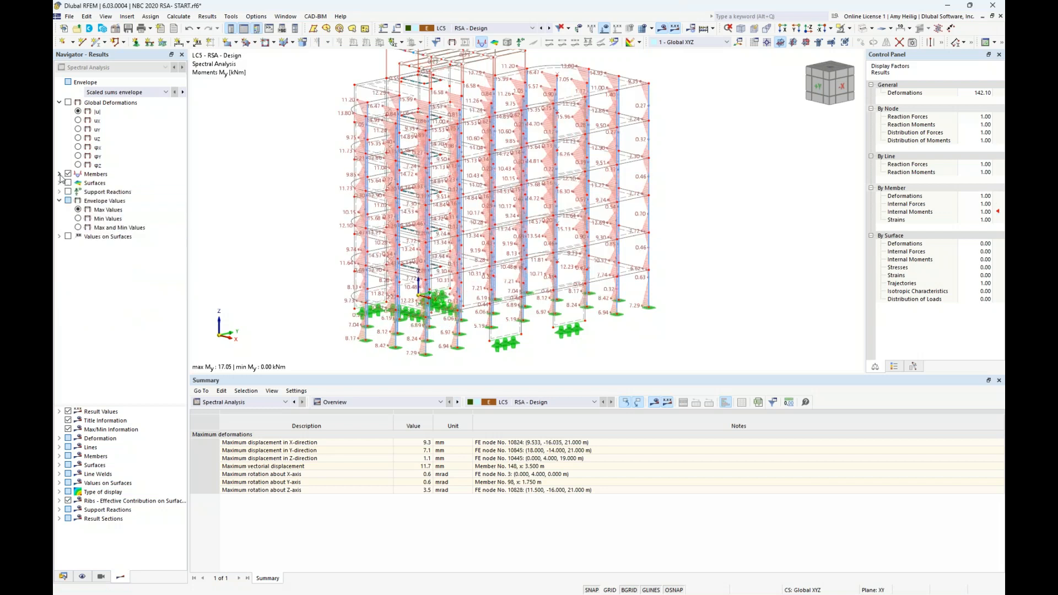
Hide the member results and display the basic internal moments mx on the surfaces
left_click(68, 174)
left_click(68, 183)
left_click(59, 183)
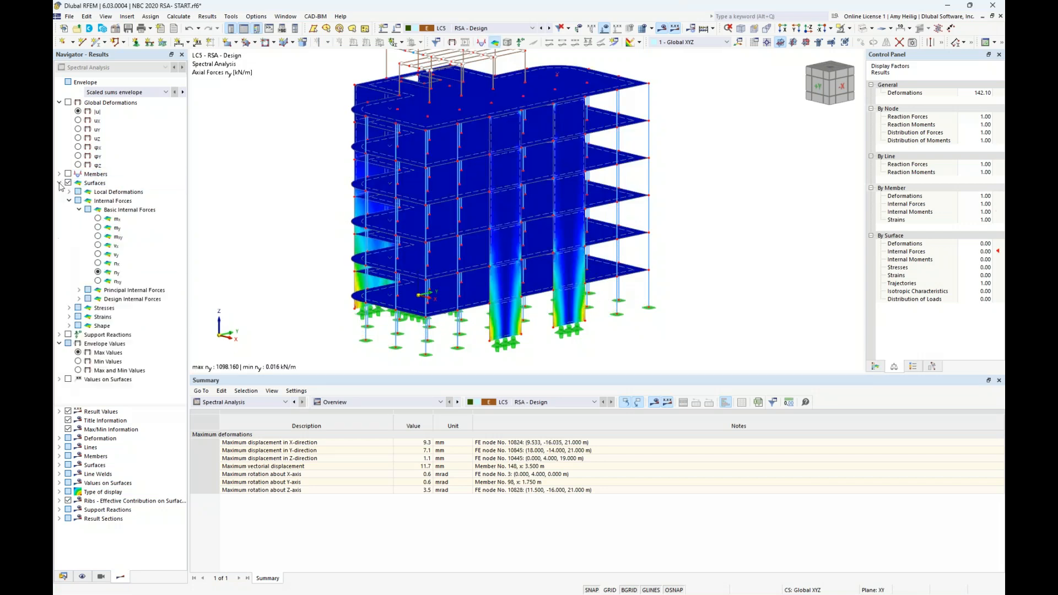
left_click(98, 219)
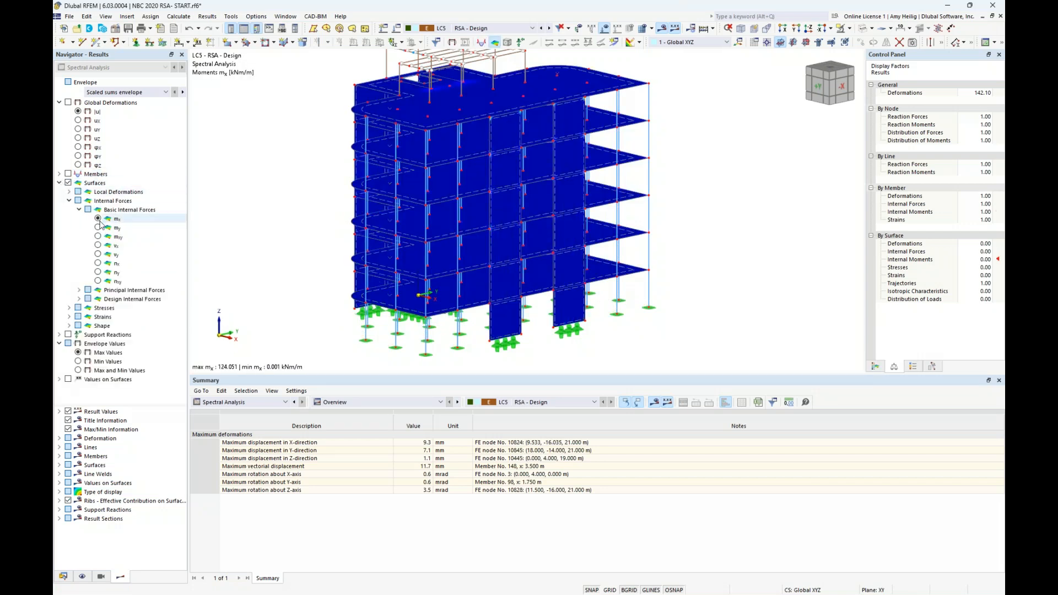
View the surfaces' basic moments my and axial forces nx and ny
left_click(98, 228)
left_click(874, 367)
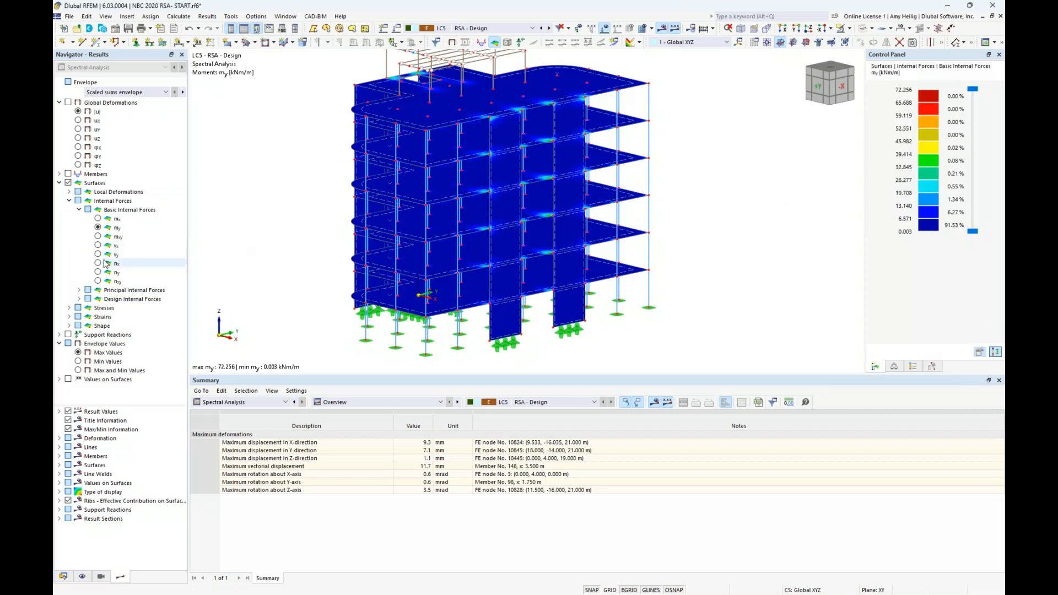
left_click(97, 263)
left_click(98, 272)
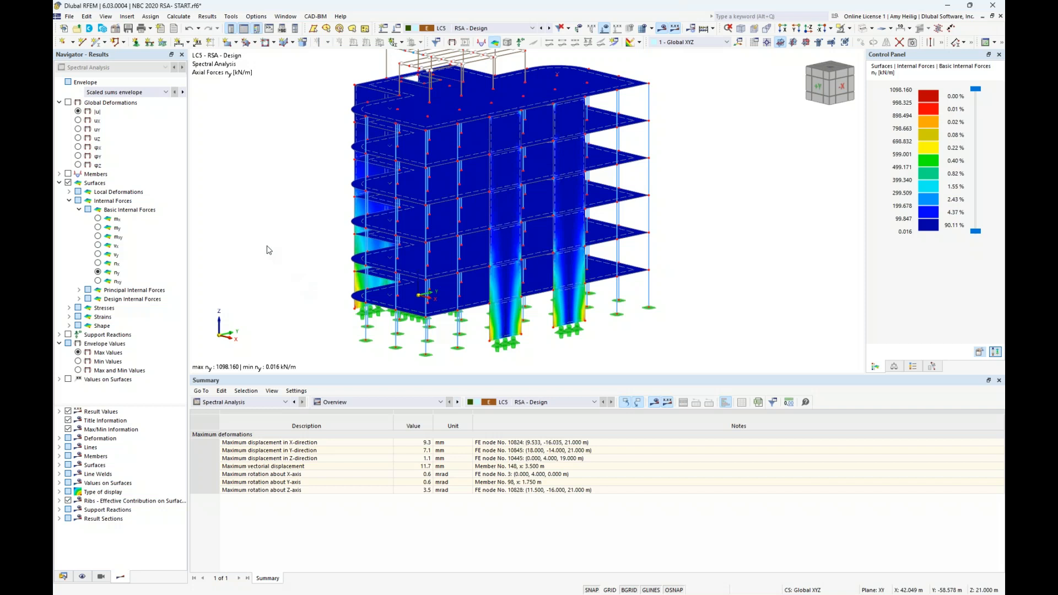
left_click(59, 182)
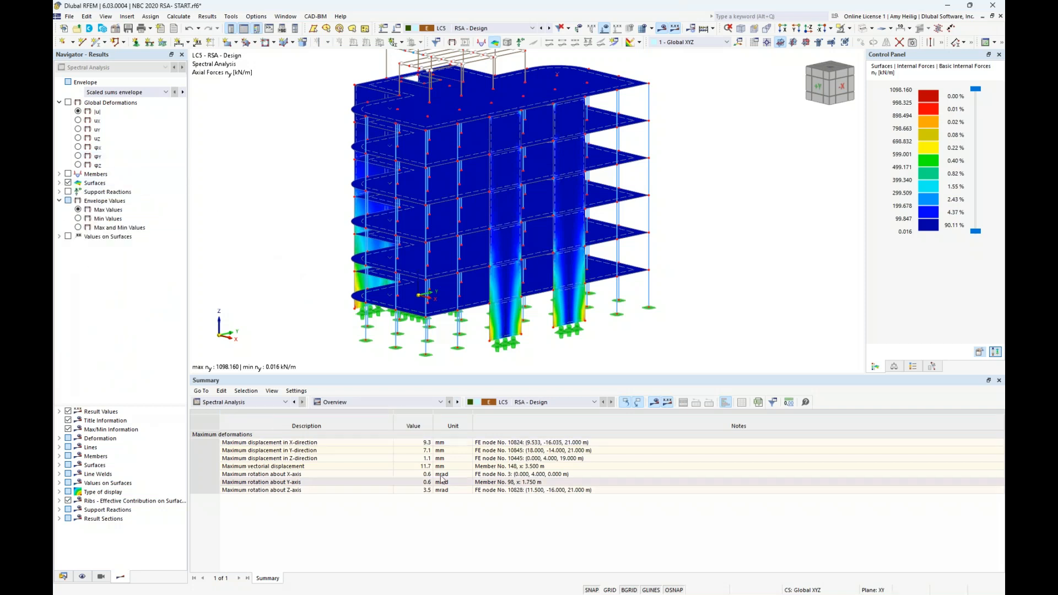
List the spectral analysis results by member and locate member 1's start-node internal forces in the model
left_click(259, 402)
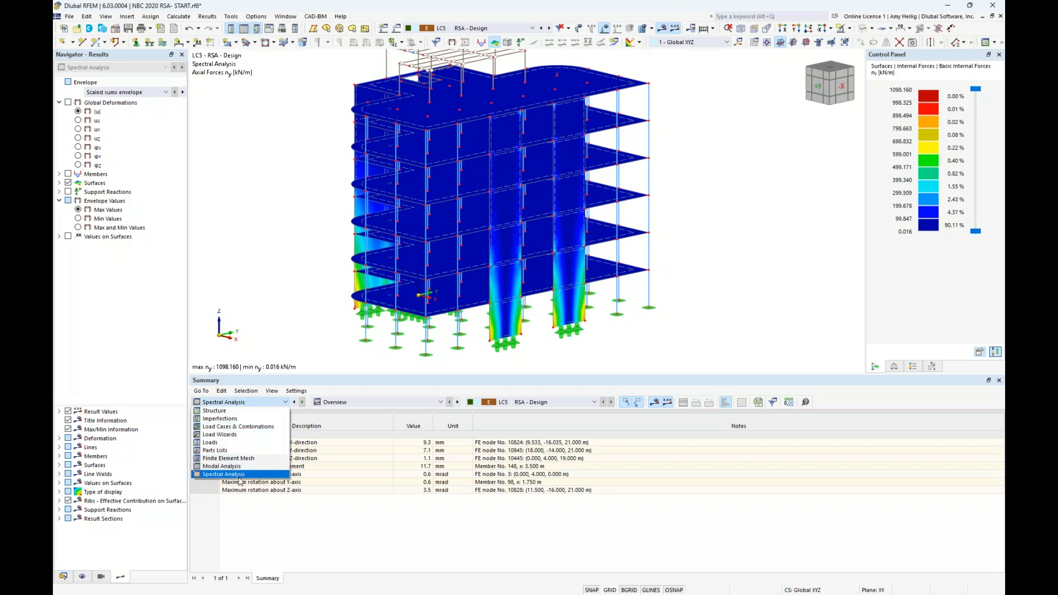
left_click(394, 402)
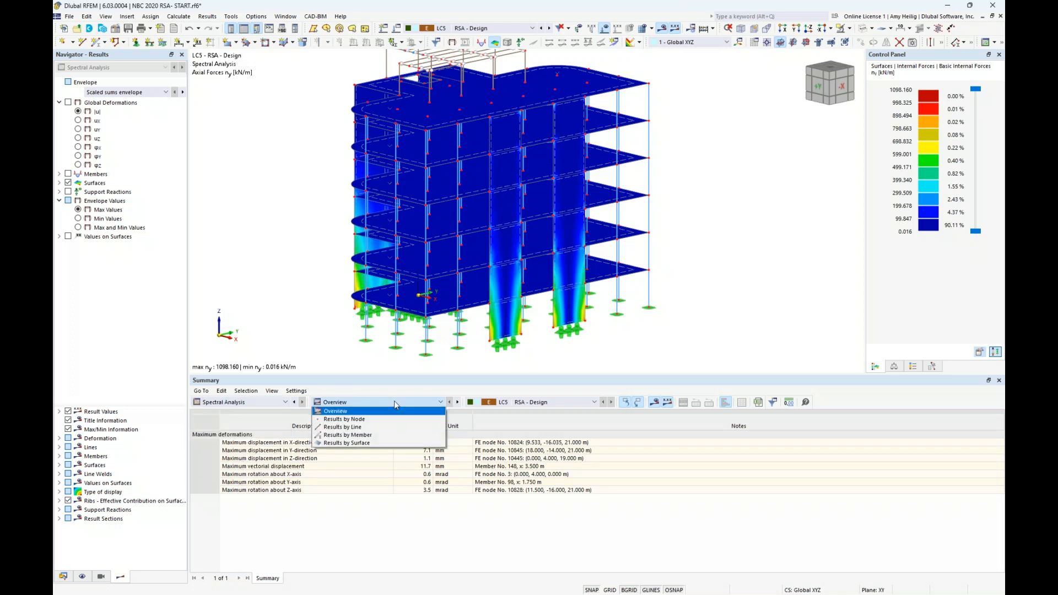
left_click(389, 436)
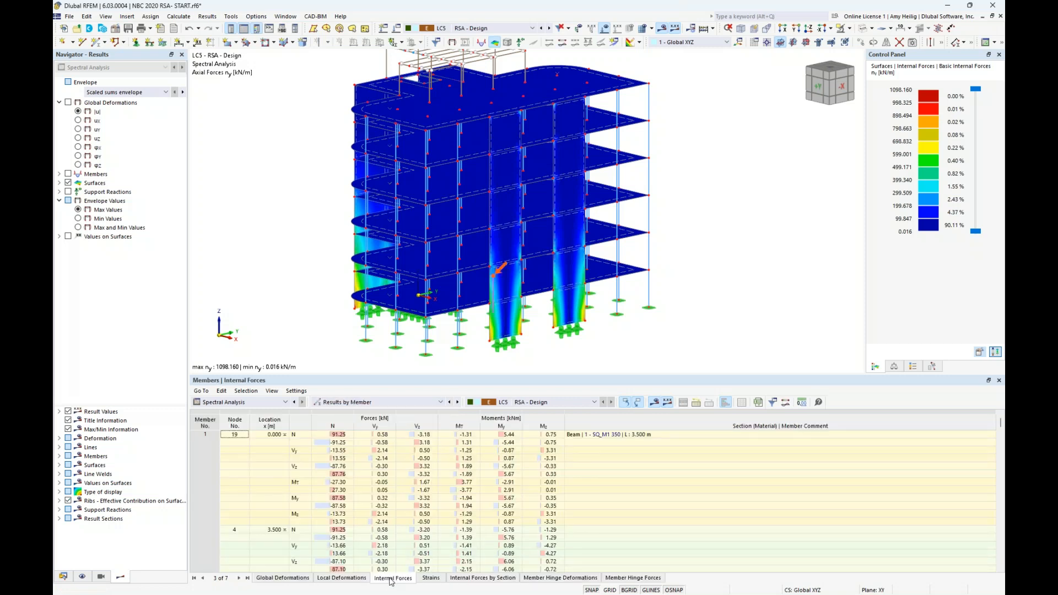
left_click(385, 499)
left_click(367, 483)
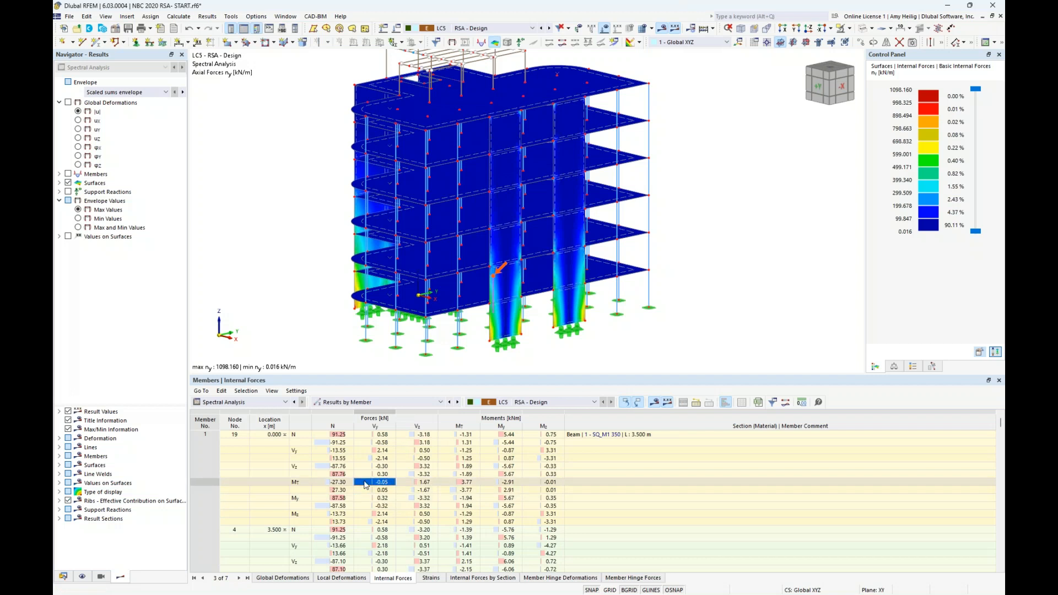
Hide the surface results and review the internal forces at member 1's end node and its extreme values
left_click(68, 182)
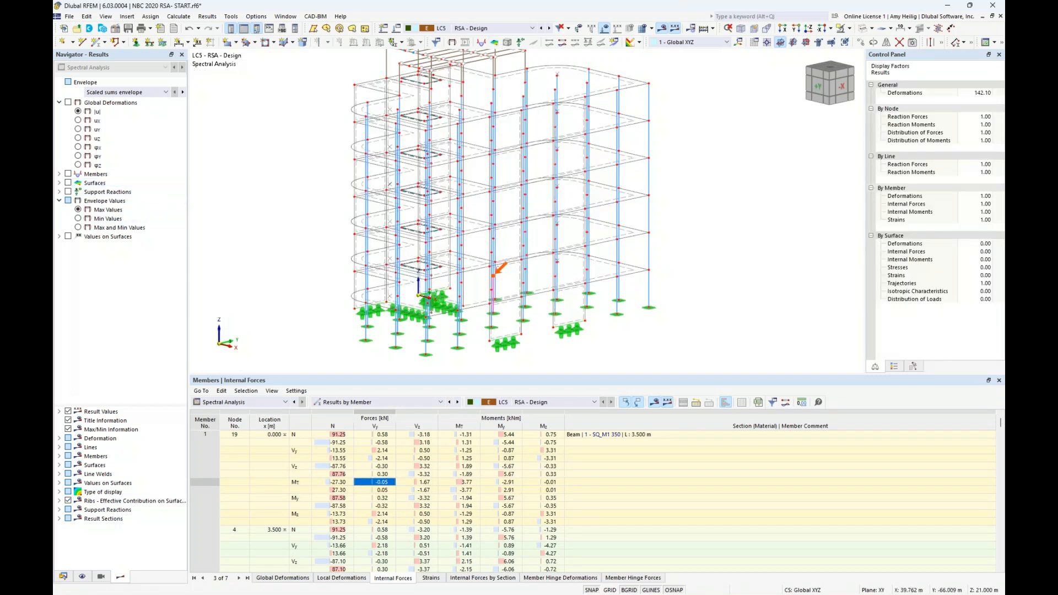
left_click(374, 537)
scroll(374, 539, "down", 5)
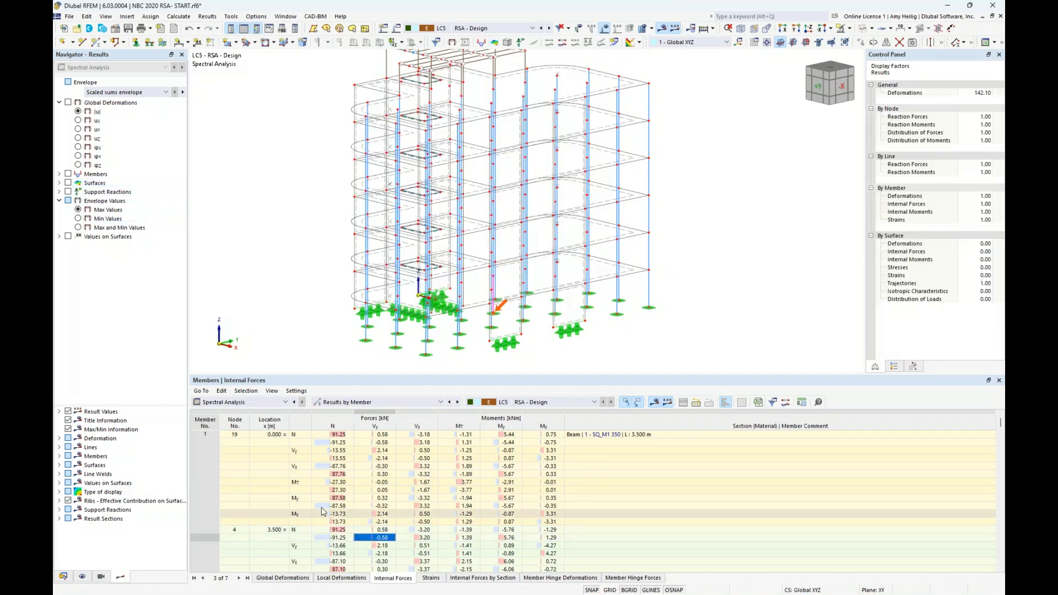
scroll(375, 535, "down", 1)
left_click(375, 537)
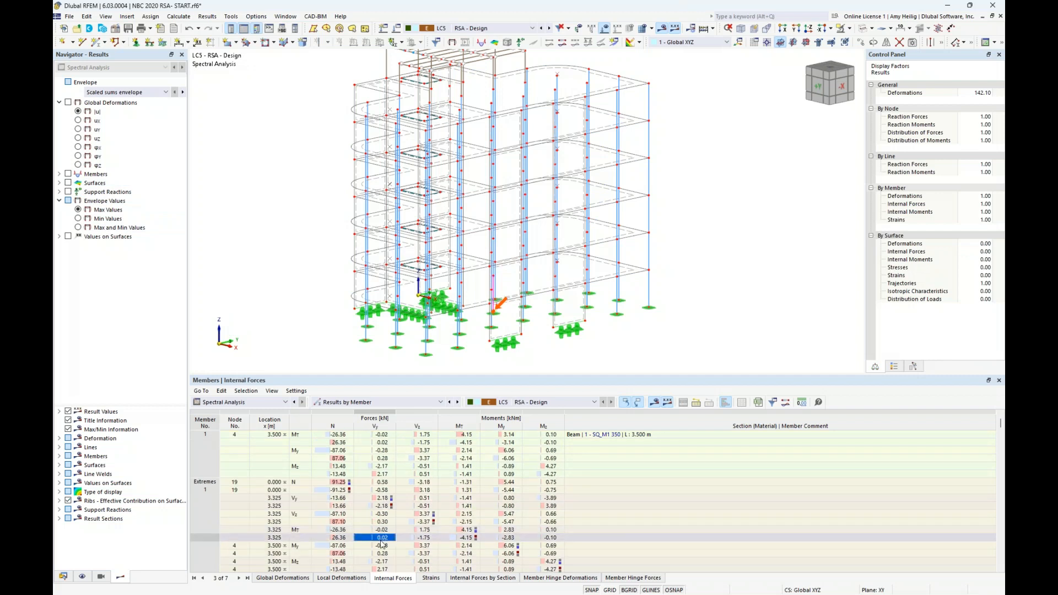
middle_click_drag(613, 257, 576, 249, "ctrl")
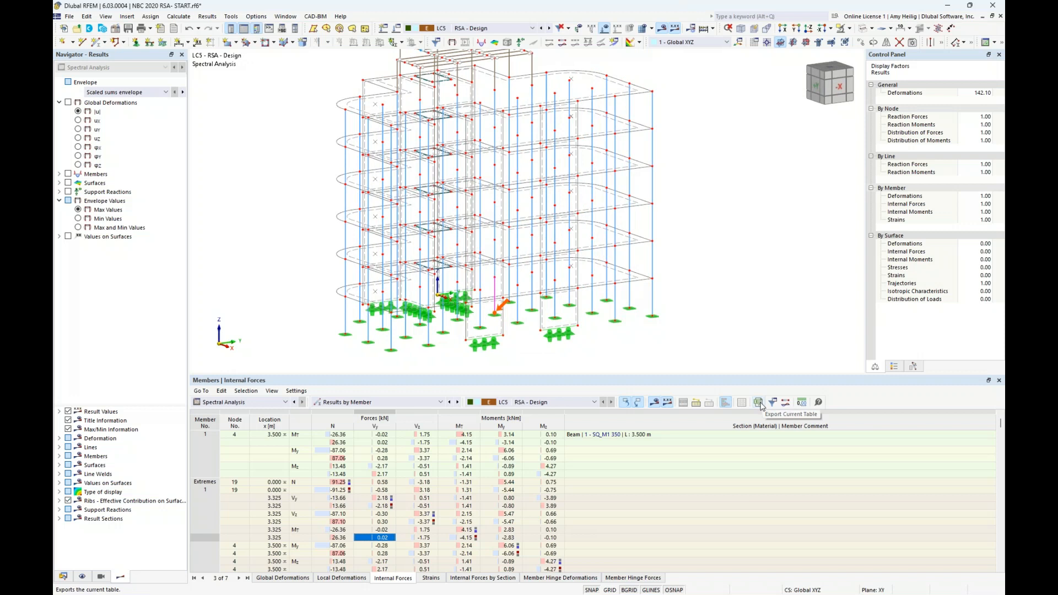
left_click(325, 403)
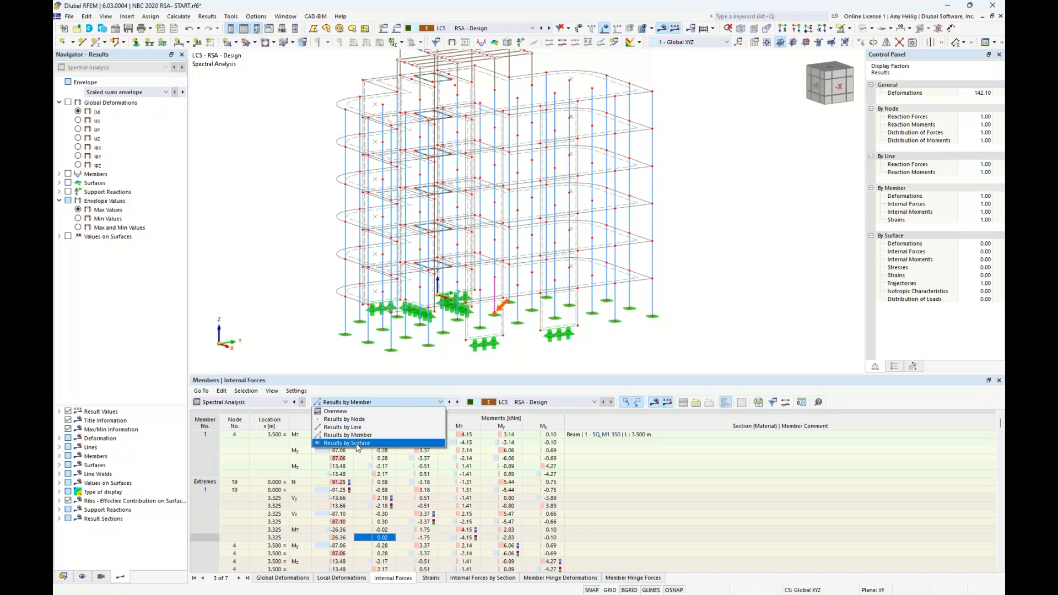
left_click(279, 305)
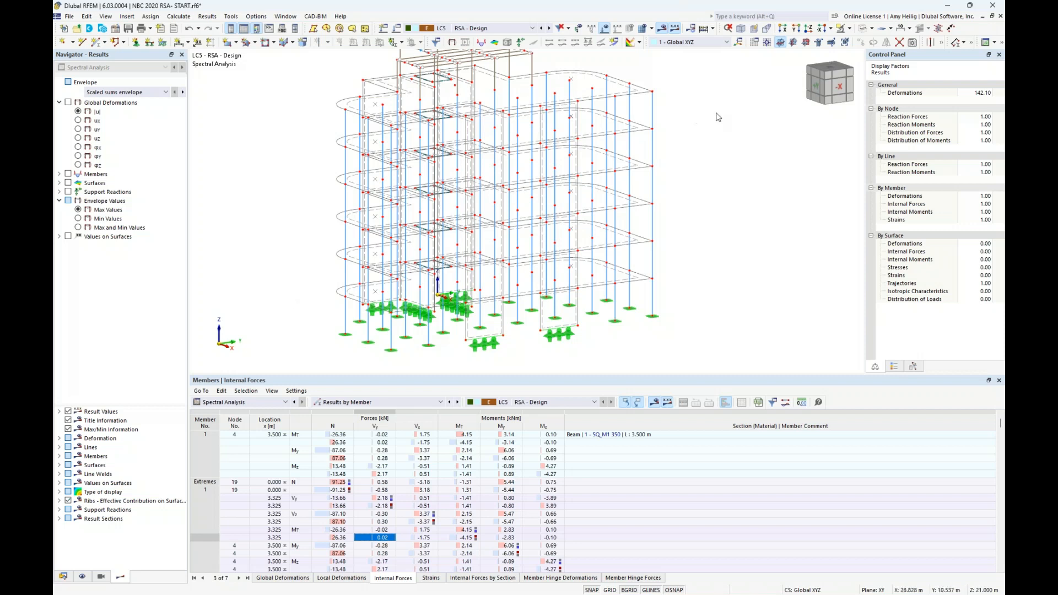
Display the building as a transparent solid model instead of a wireframe, and enlarge the model view
left_click(863, 31)
left_click(863, 30)
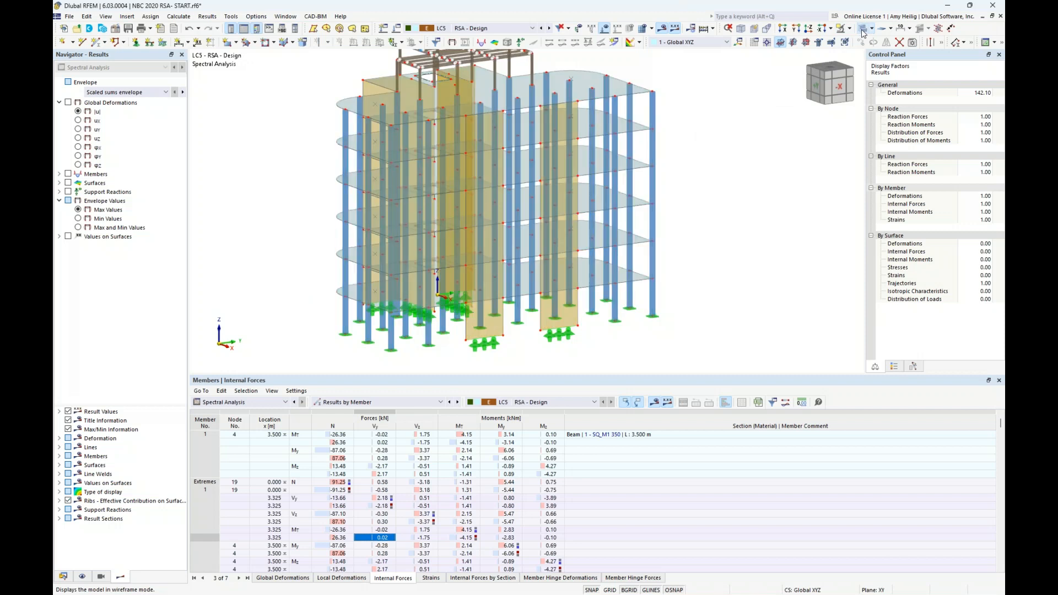
middle_click_drag(717, 194, 701, 214)
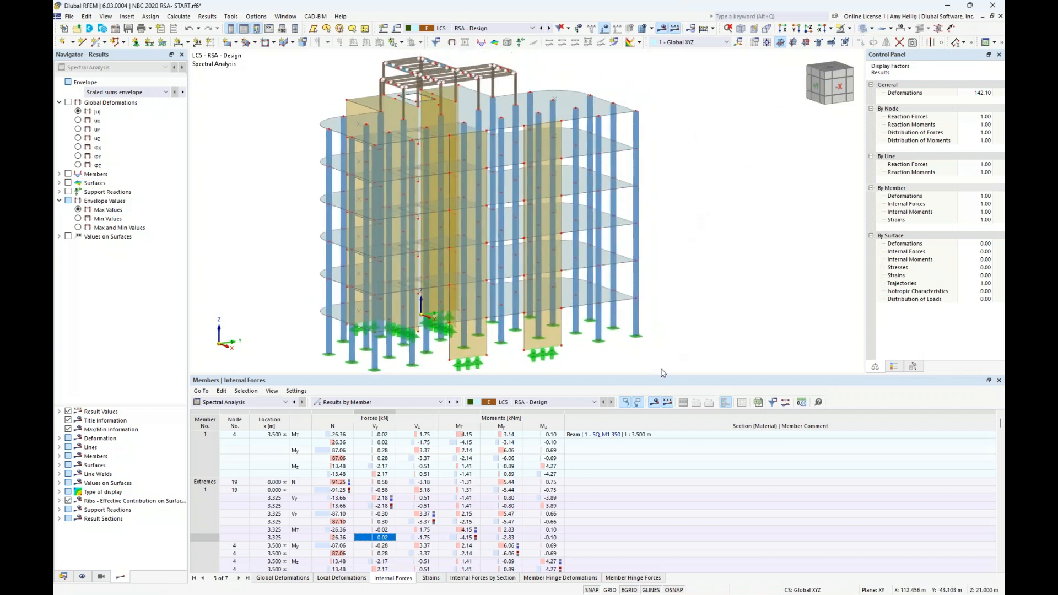
left_click_drag(660, 376, 661, 431)
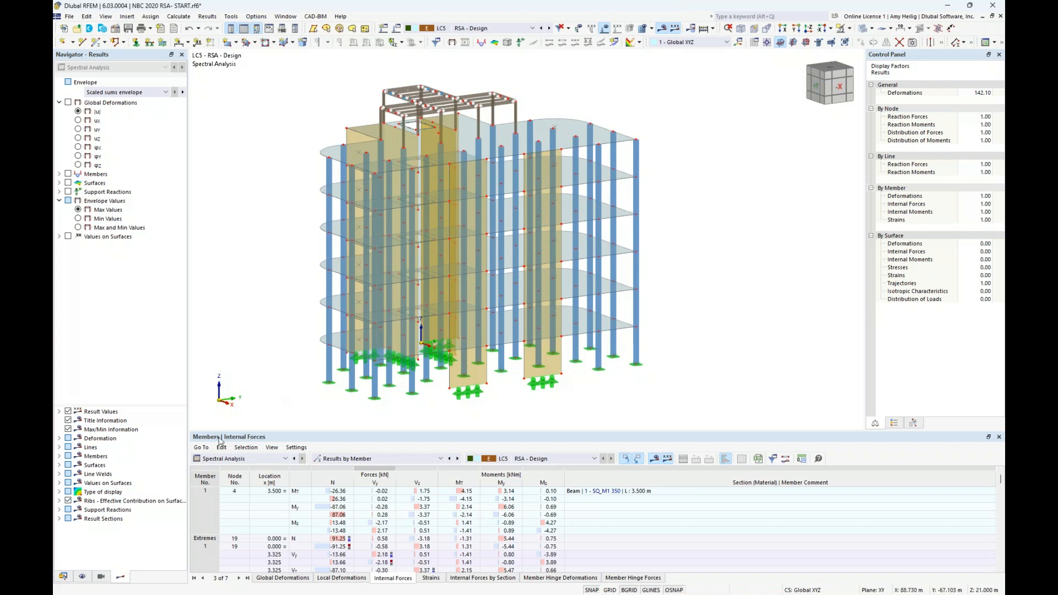
Activate the Building Model add-on in the model's base data
left_click(63, 576)
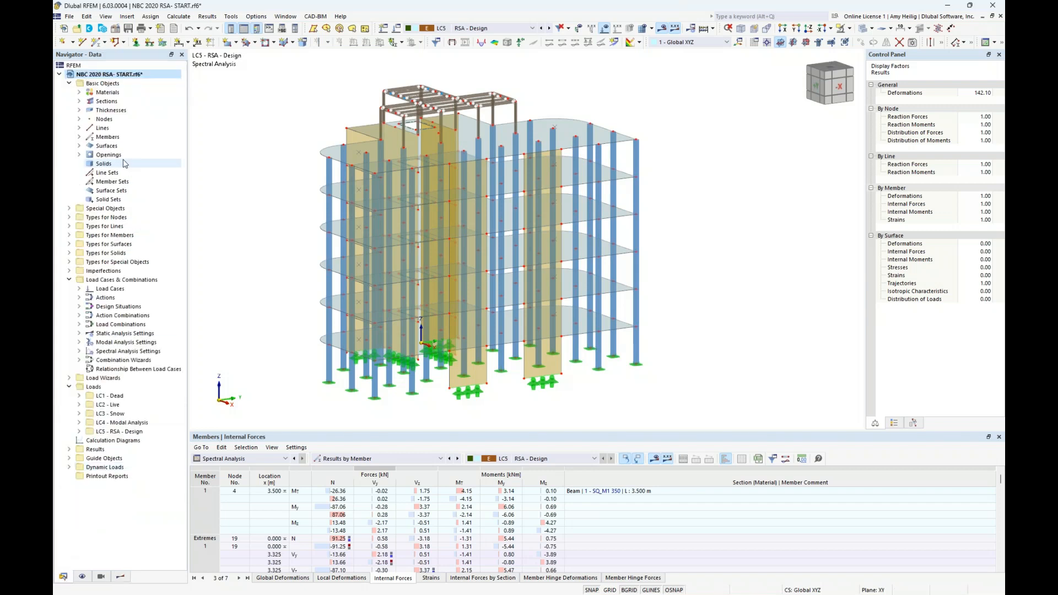
right_click(115, 76)
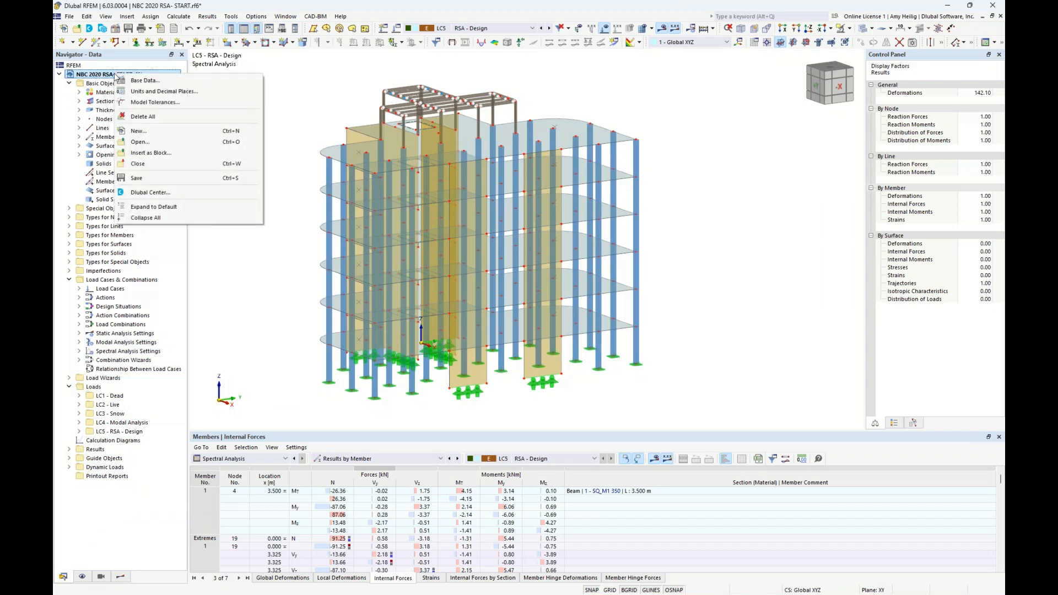
left_click(135, 81)
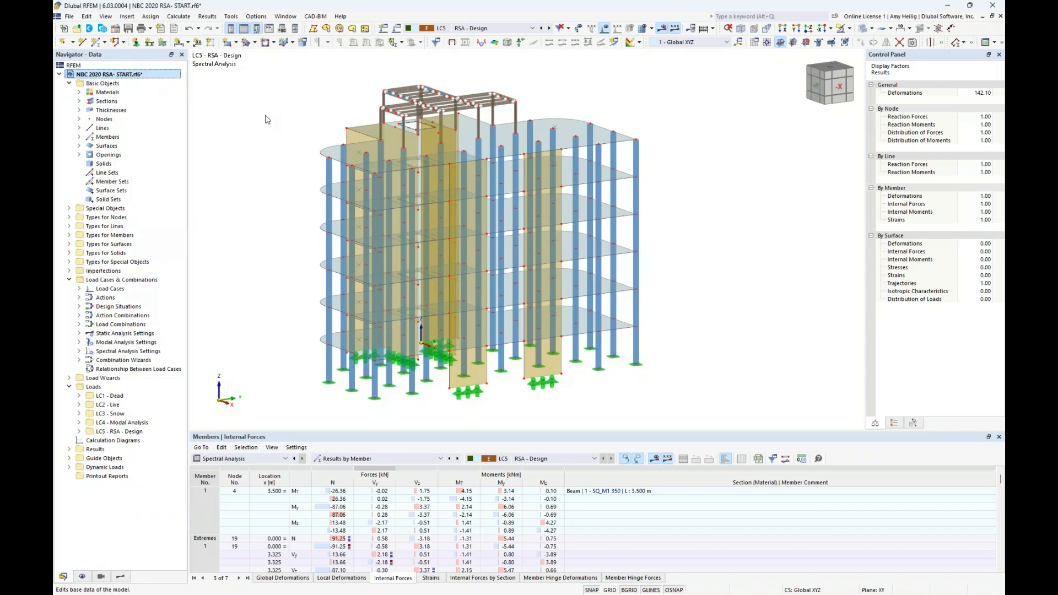
left_click(366, 110)
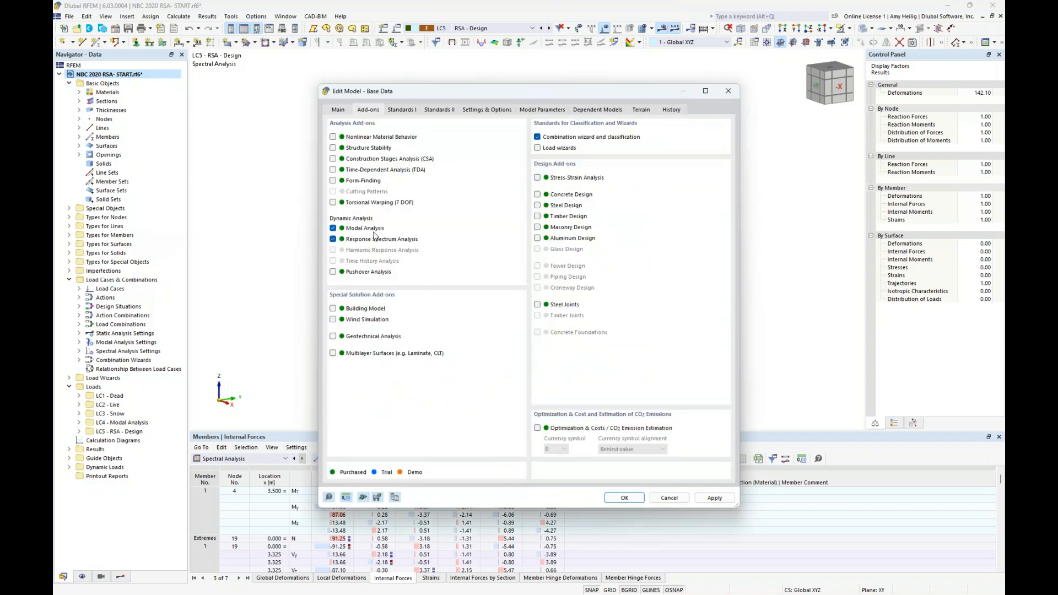
left_click(333, 308)
left_click(618, 503)
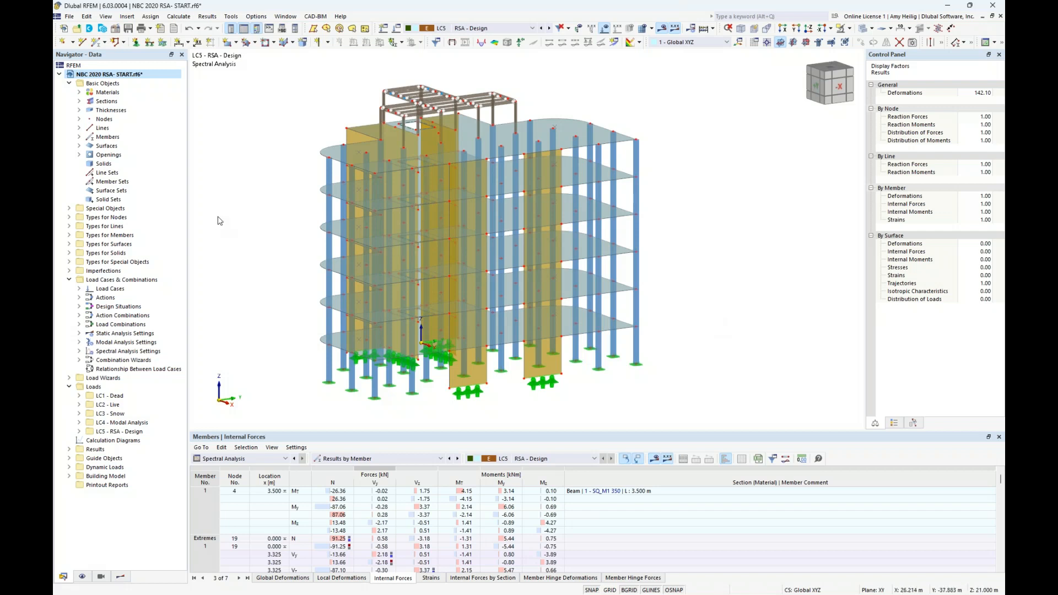
Collapse the model's data tree, expand the Building Model category, and start a new building story
middle_click_drag(307, 272, 359, 276)
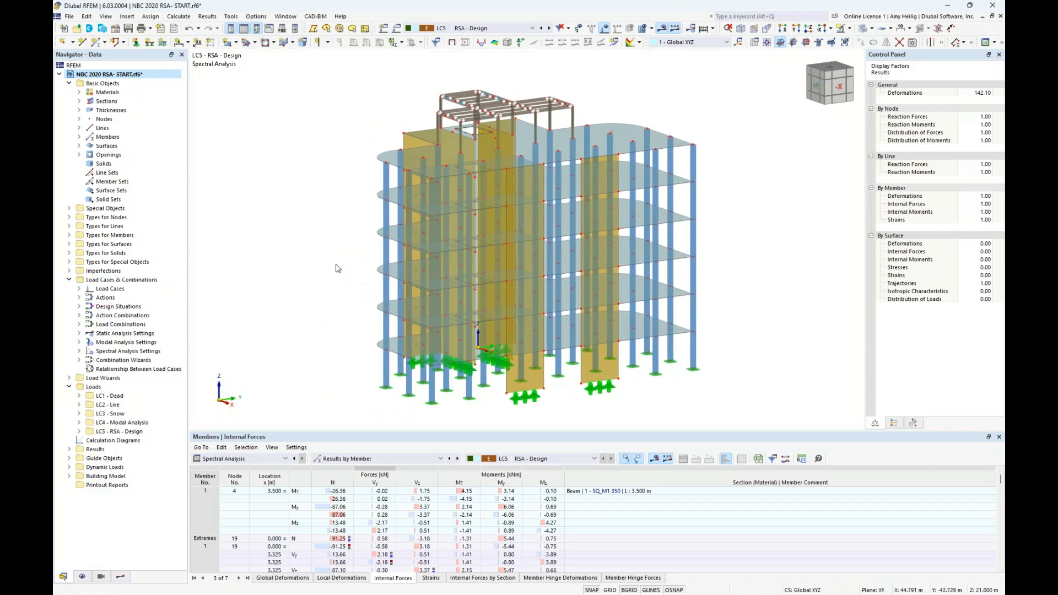
right_click(122, 86)
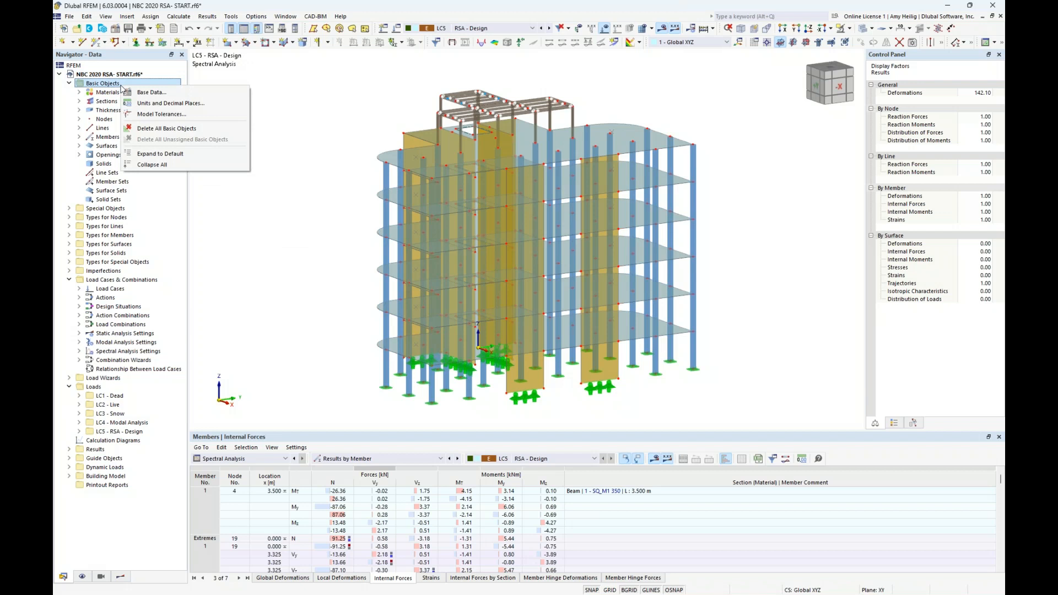
left_click(152, 165)
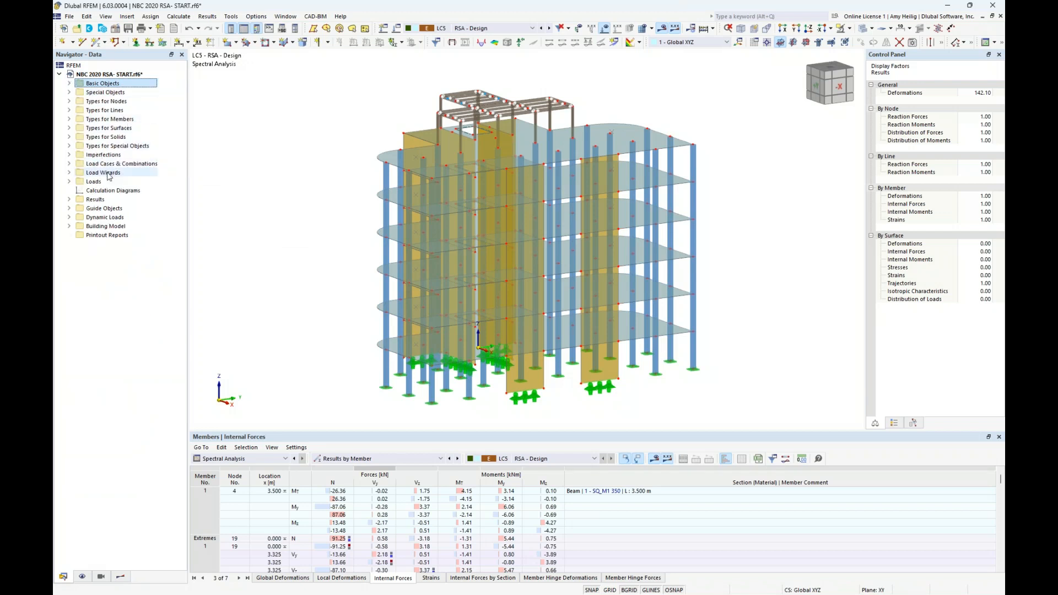
left_click(69, 227)
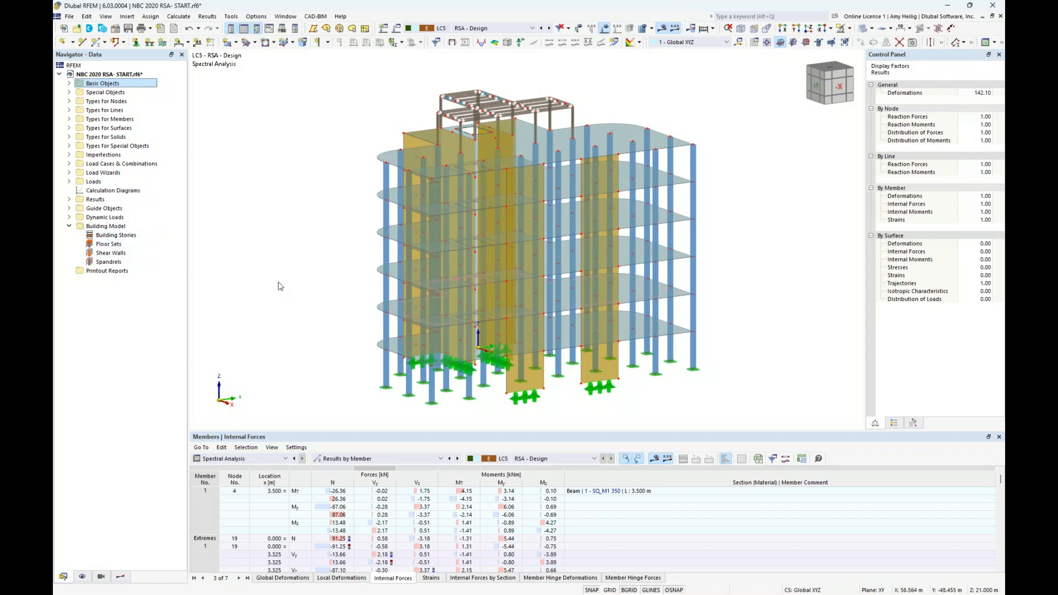
right_click(137, 236)
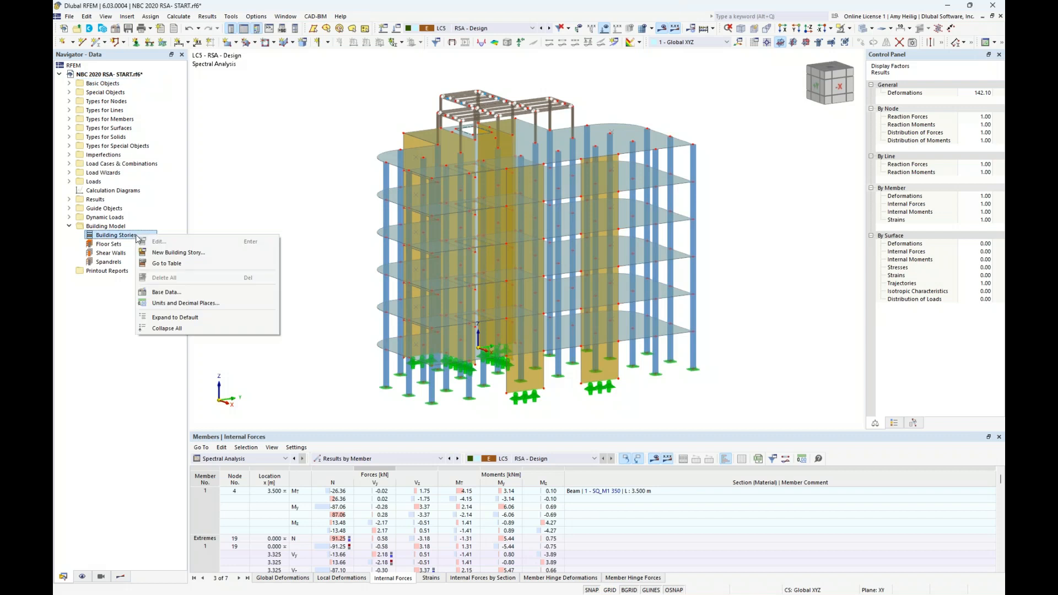
left_click(163, 253)
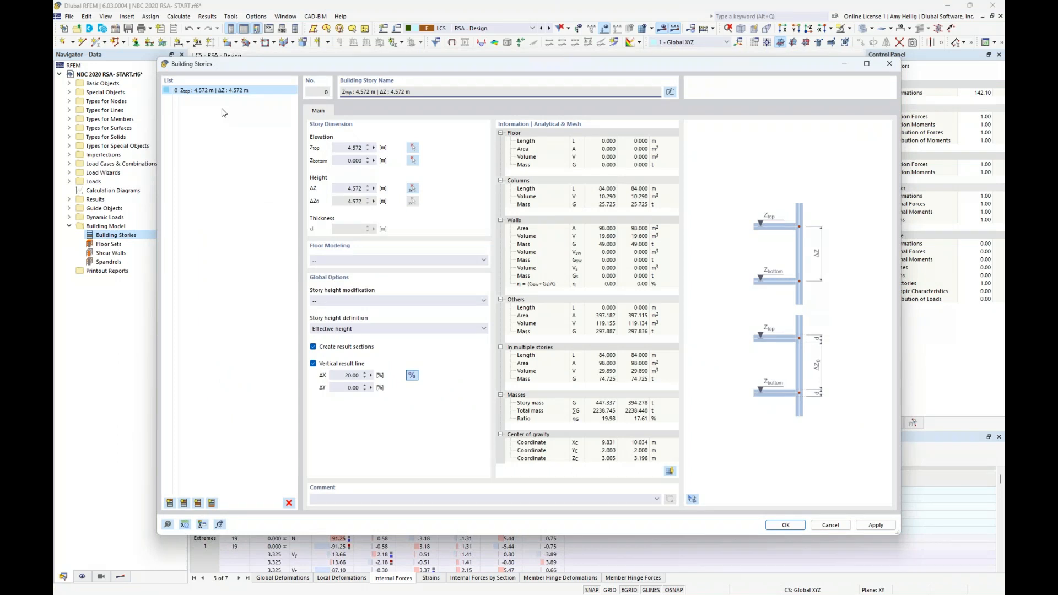
Try to define the new story's height between two points on the corner column
left_click(413, 189)
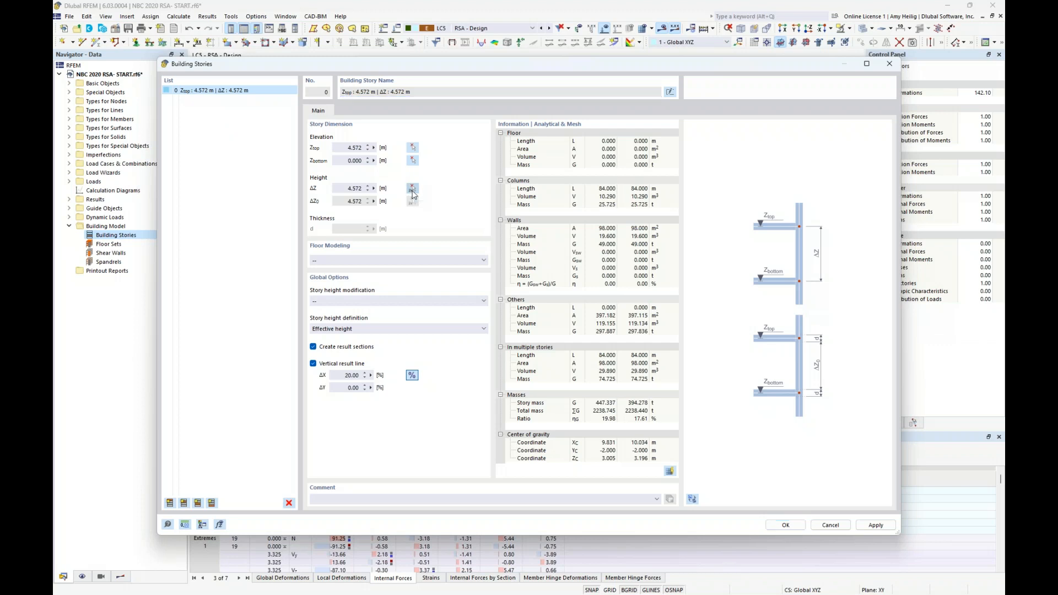
scroll(425, 412, "up", 4)
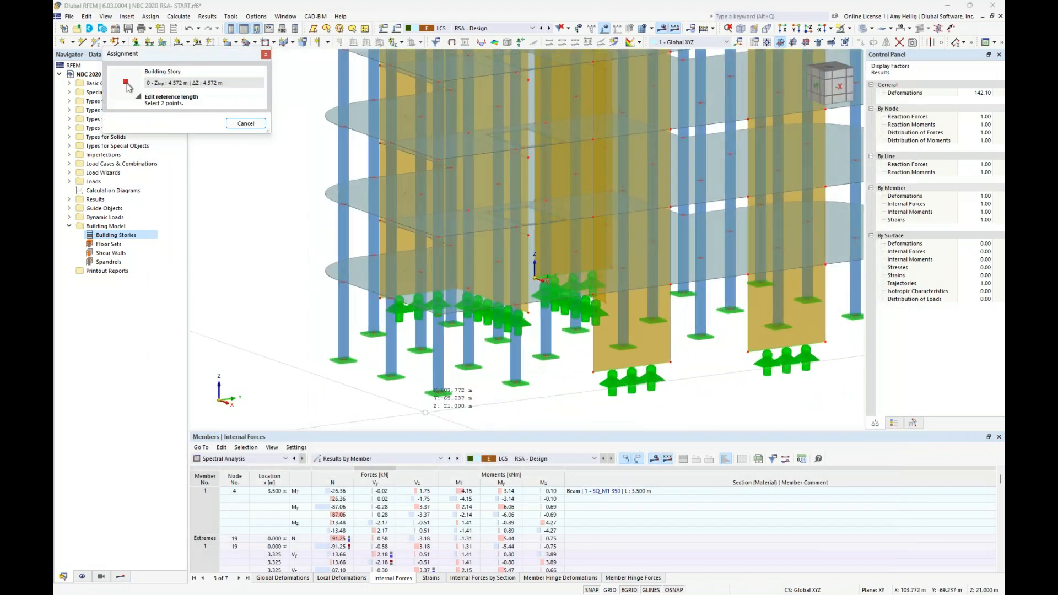
scroll(426, 412, "up", 3)
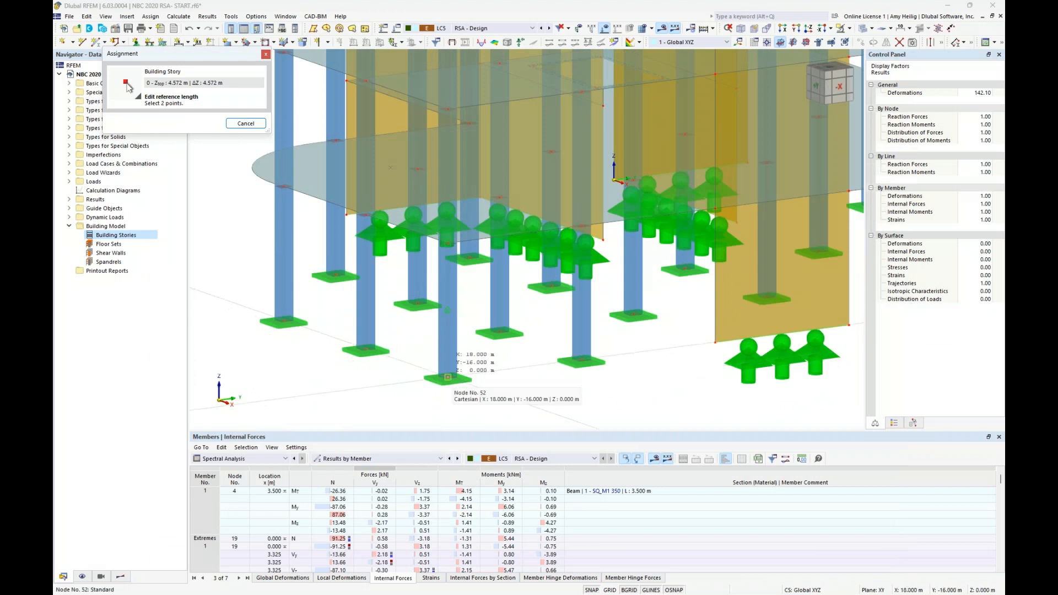
left_click(448, 378)
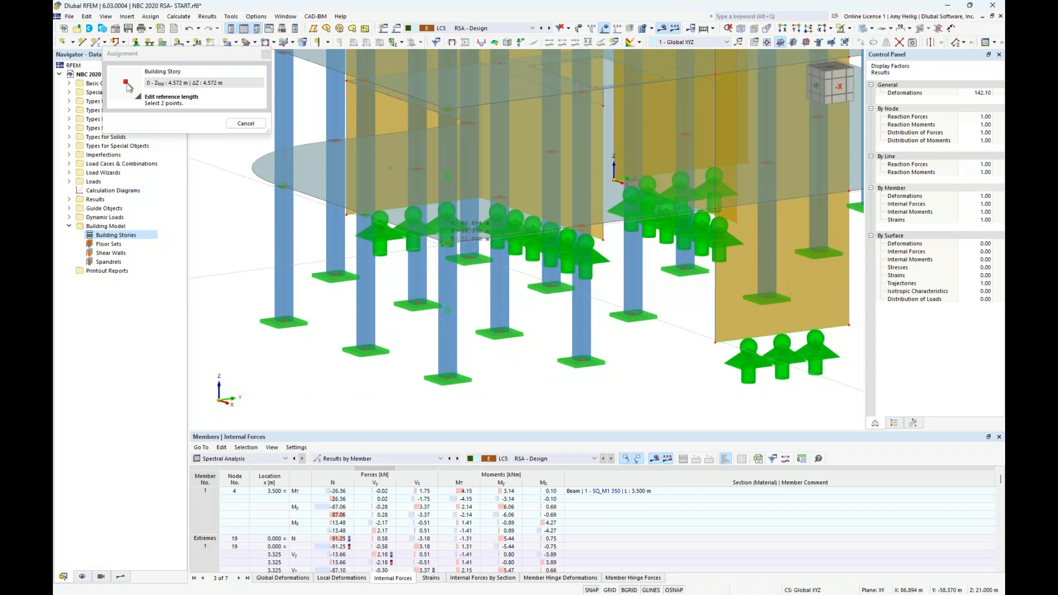
left_click(447, 243)
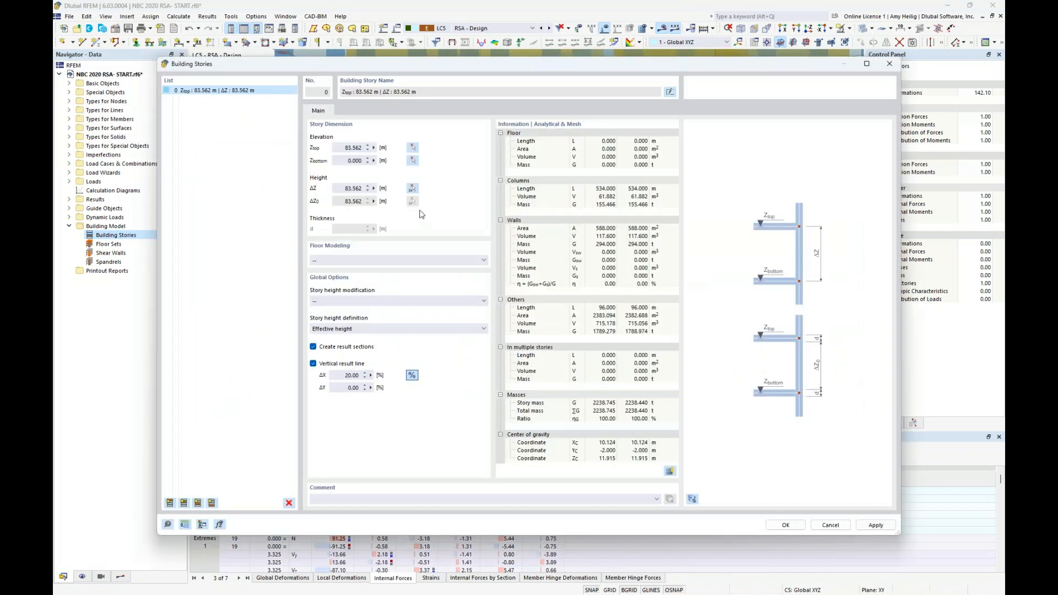
Define the story height as 3.500 m by picking the corner column's base node and first-floor node
left_click(411, 188)
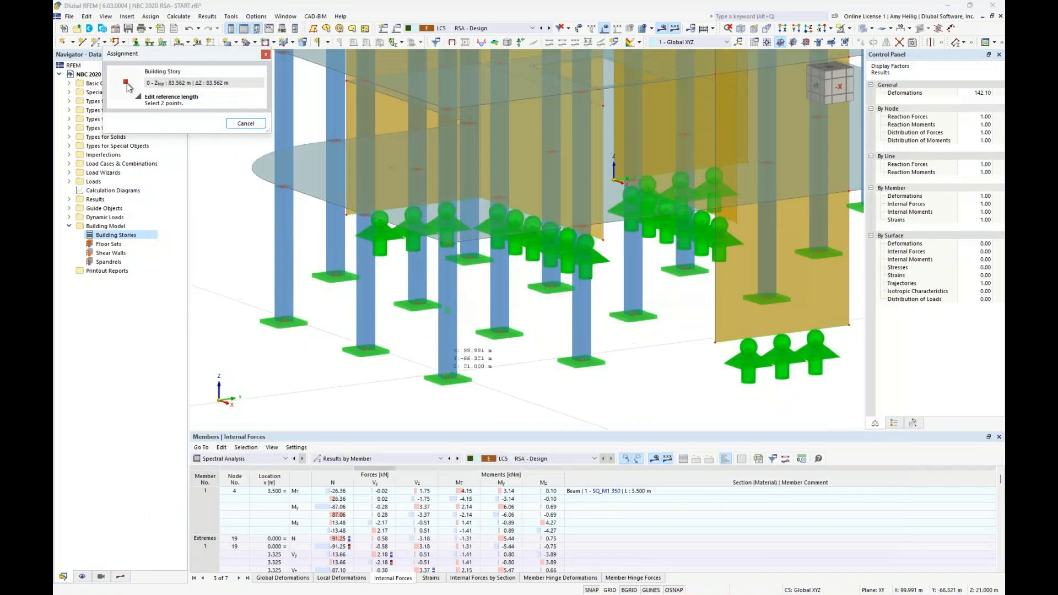
scroll(521, 377, "down", 2)
middle_click_drag(521, 376, 510, 384, "ctrl")
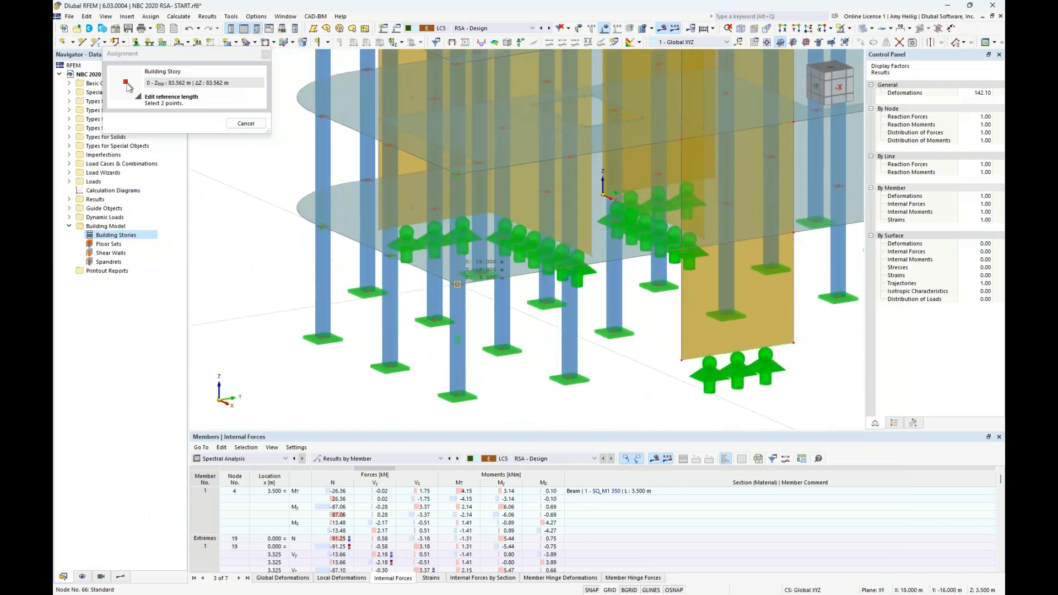
left_click(457, 284)
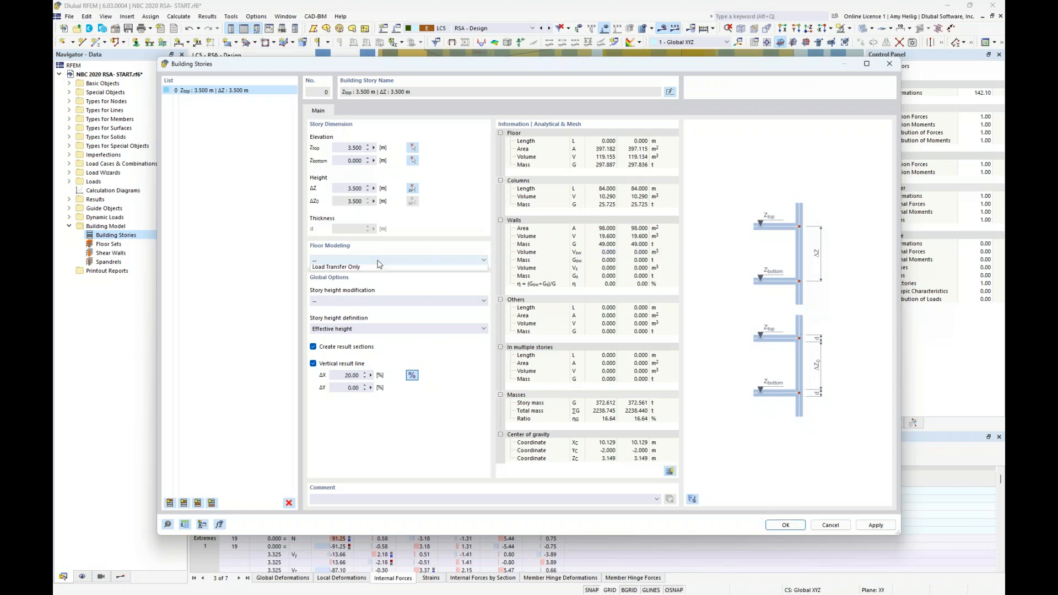
Add six more 3.500 m building stories above the existing one, up to 24.500 m, and confirm the story definitions
left_click(378, 261)
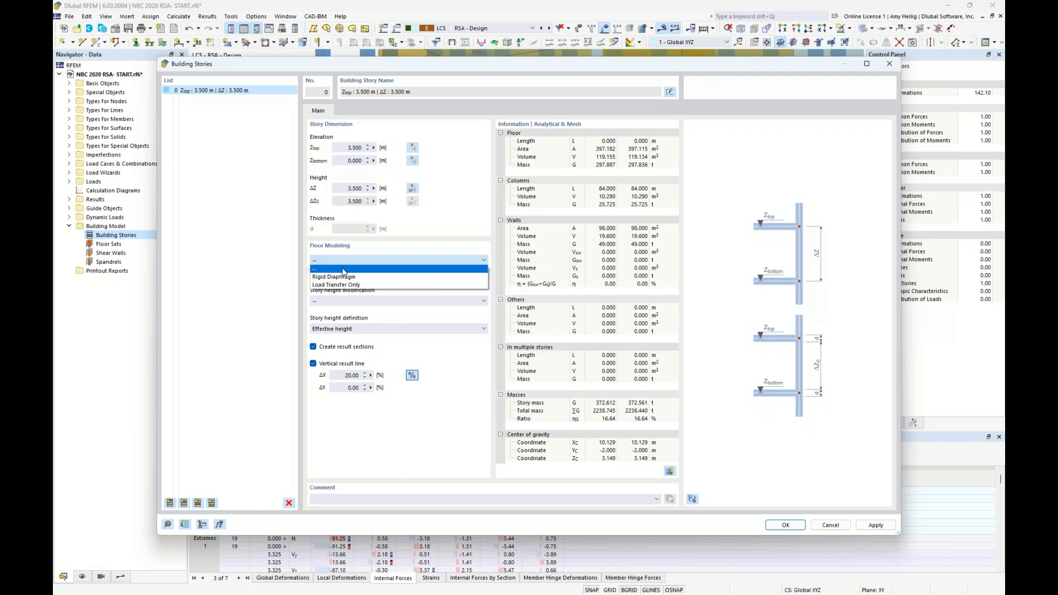
left_click(436, 247)
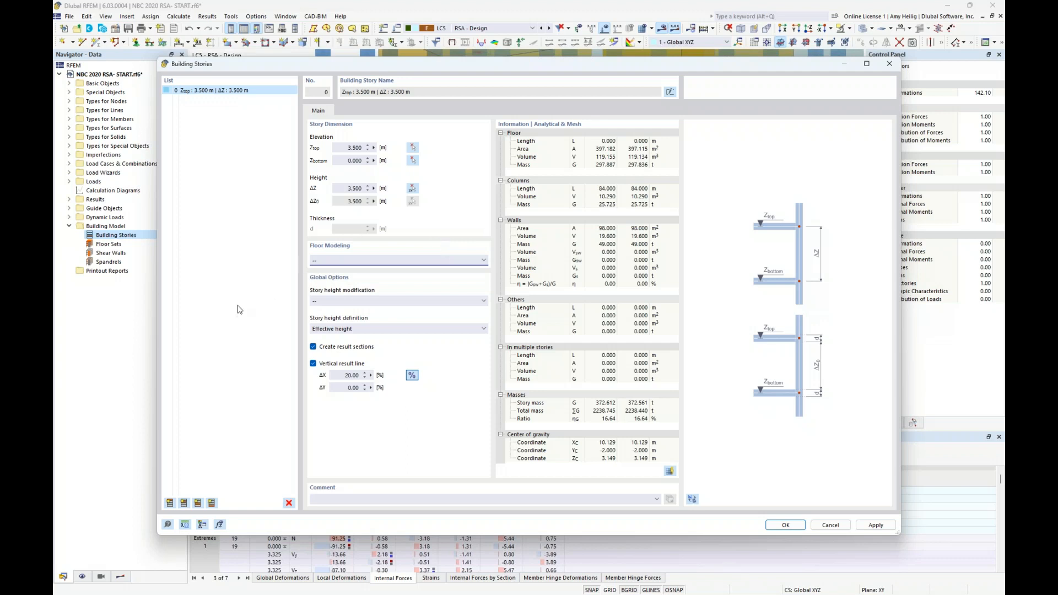
left_click(171, 504)
left_click(170, 504)
left_click(171, 504)
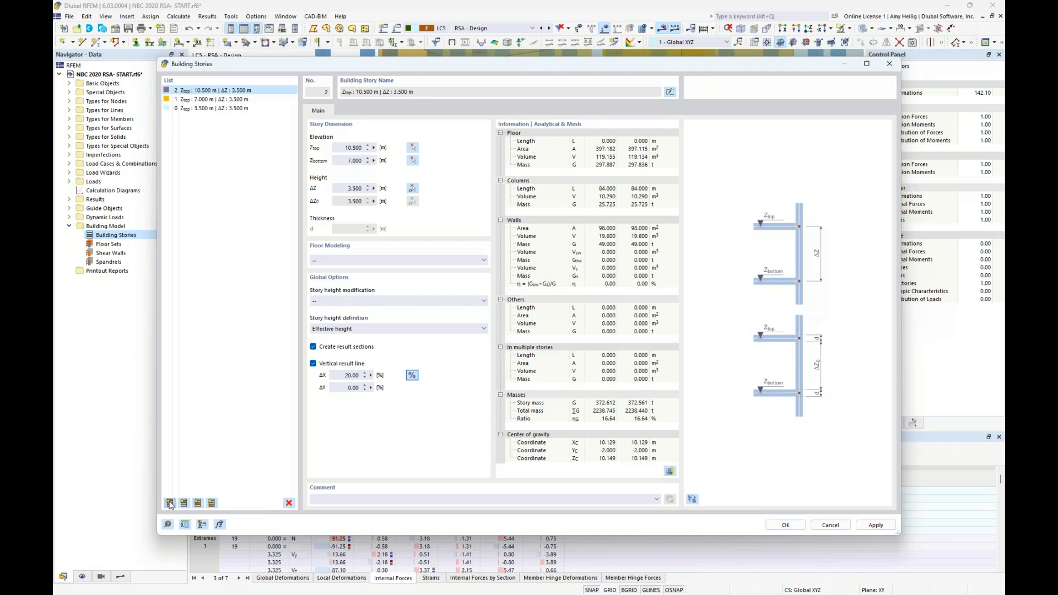
left_click(171, 504)
left_click(170, 504)
left_click(171, 504)
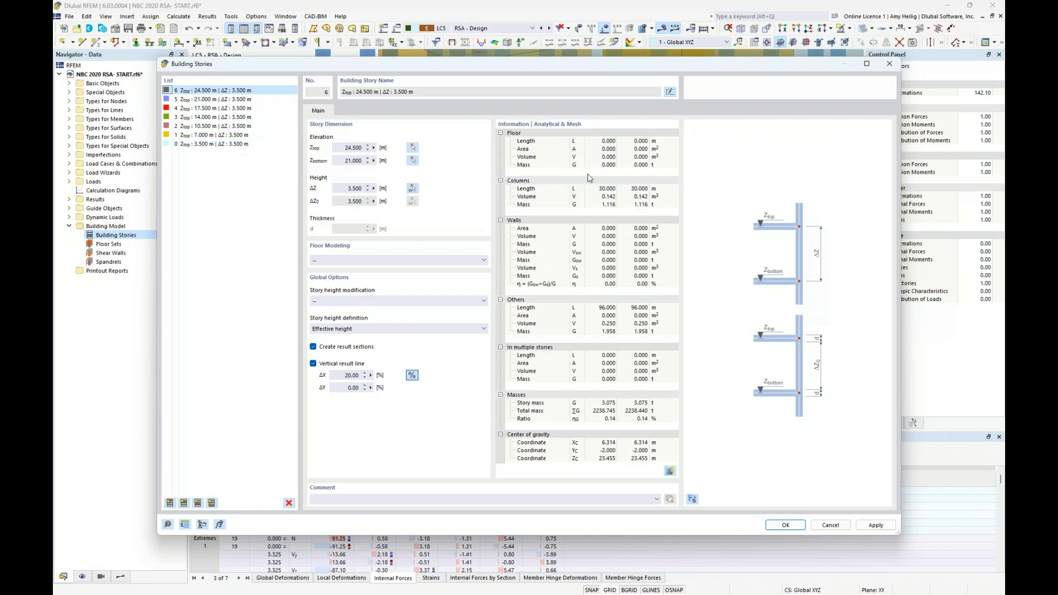
key("Down")
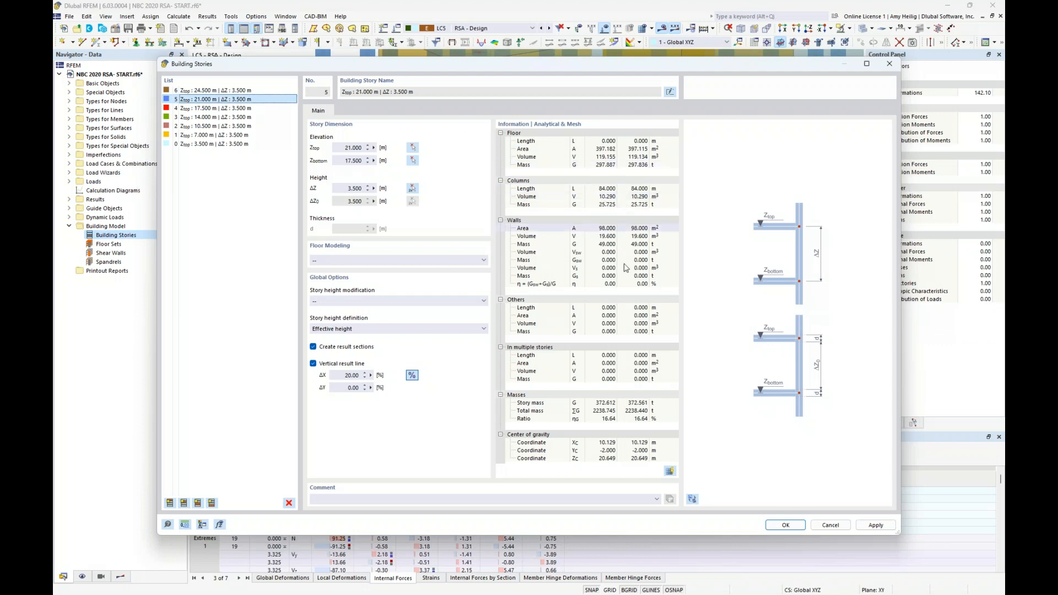
left_click(785, 525)
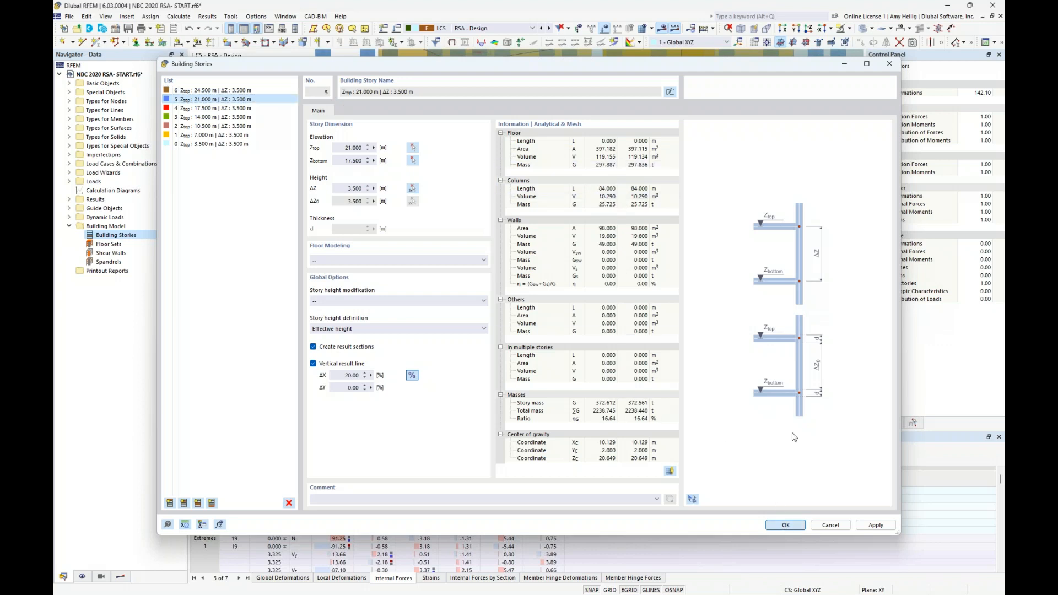
Inspect the stories on the building model, enlarge the results table, and display the spectral analysis results by stories
scroll(550, 243, "down", 6)
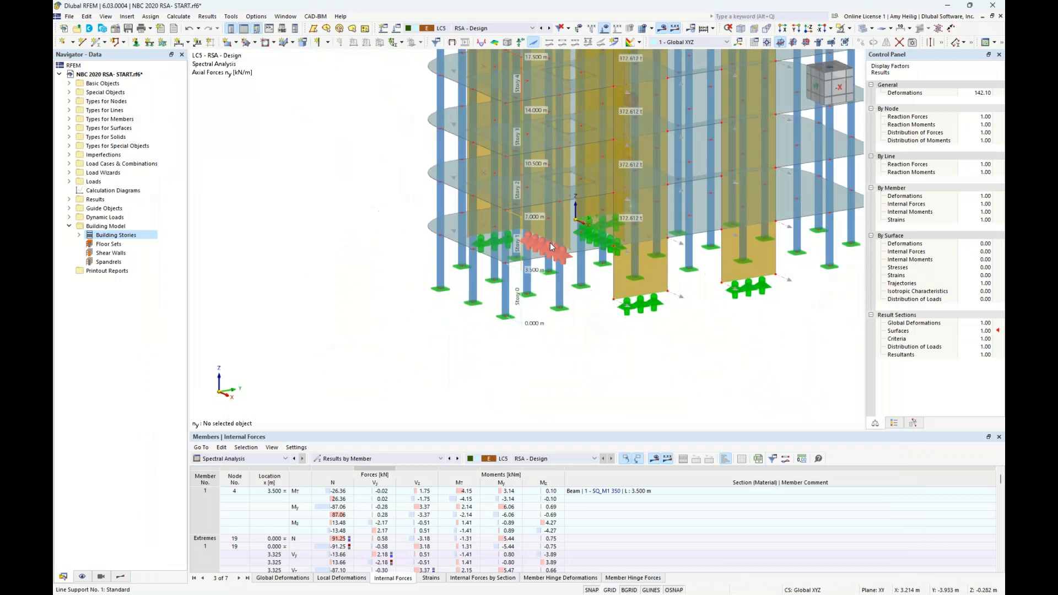
middle_click_drag(575, 286, 704, 359)
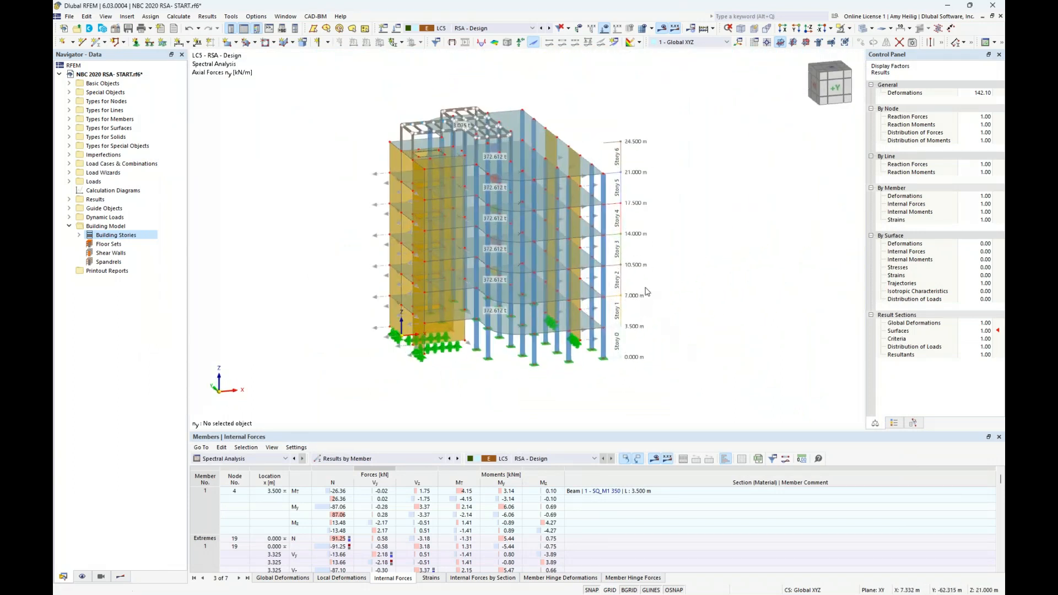
scroll(648, 289, "up", 2)
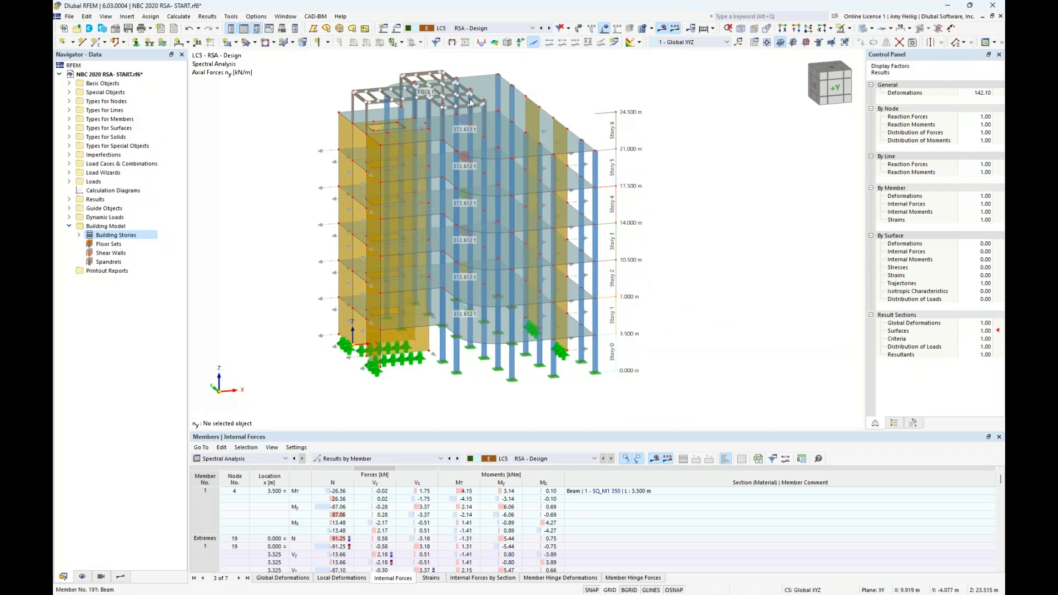
mouse_move(690, 184)
middle_mouse_down("ctrl")
mouse_move(683, 160)
mouse_move(679, 175)
middle_mouse_up("ctrl")
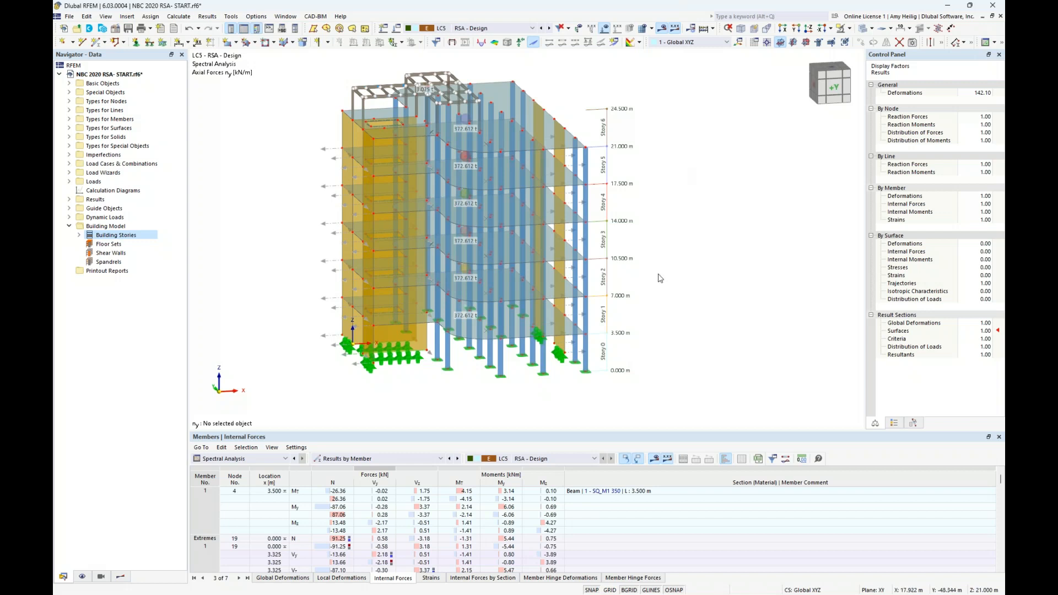
left_click_drag(397, 428, 401, 381)
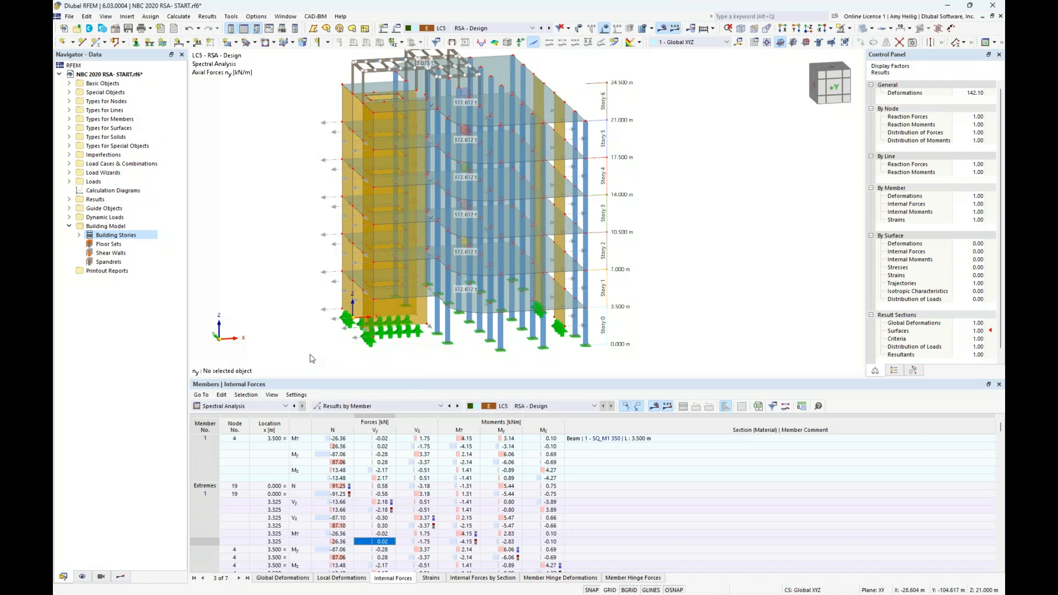
left_click(254, 407)
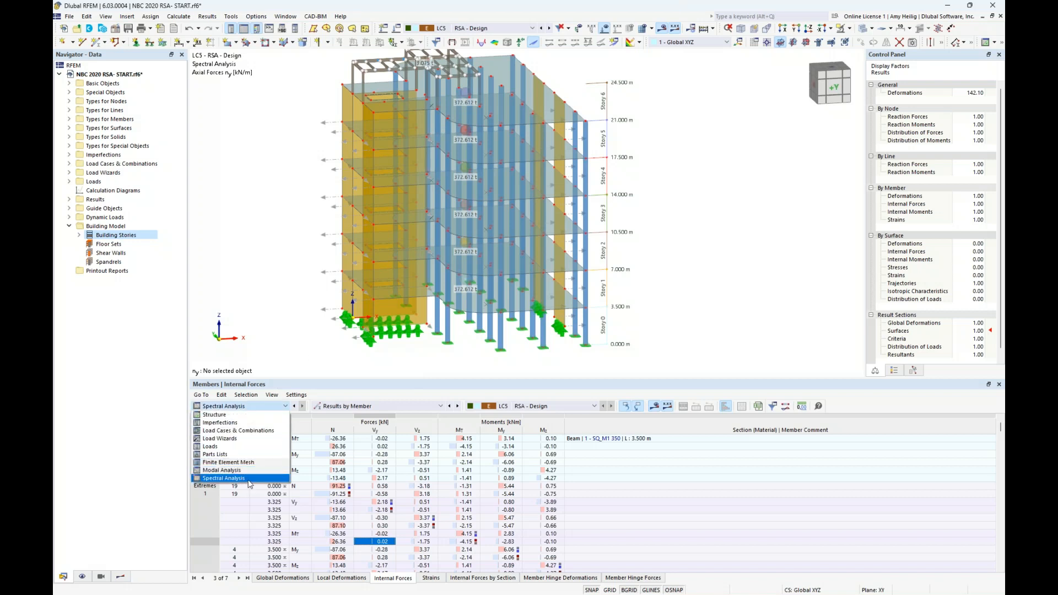
left_click(411, 407)
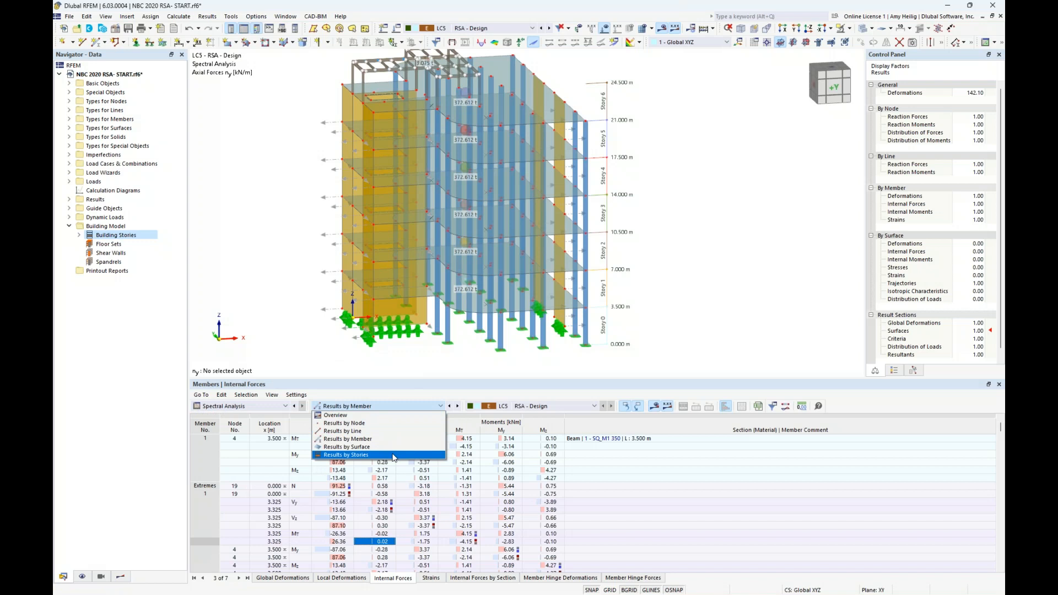
left_click(393, 456)
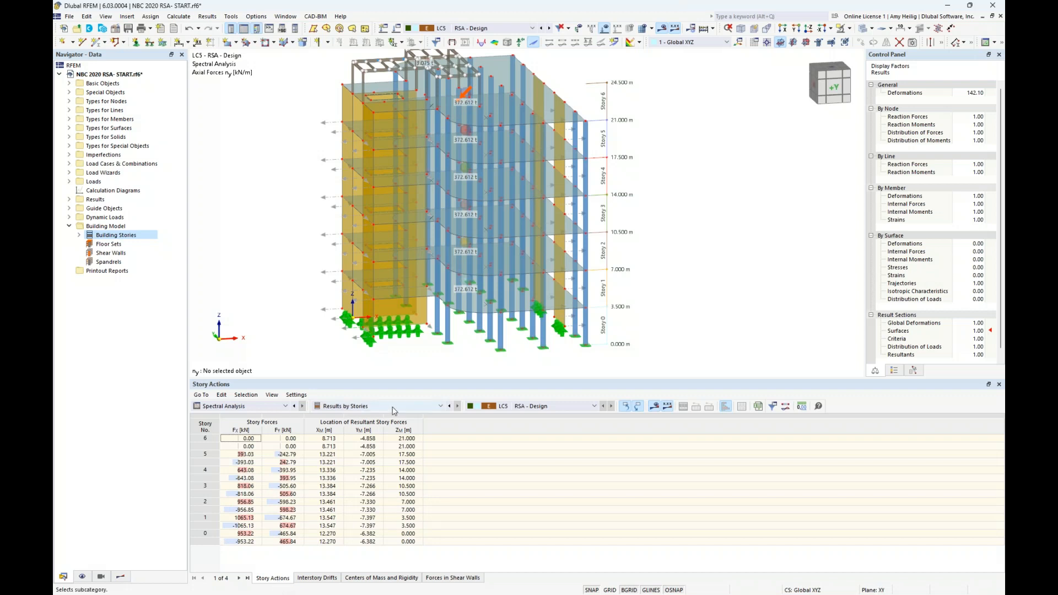
Review the story forces of stories 6, 5, 4 and 0, locating their resultants in the building model
middle_click_drag(692, 315, 713, 313)
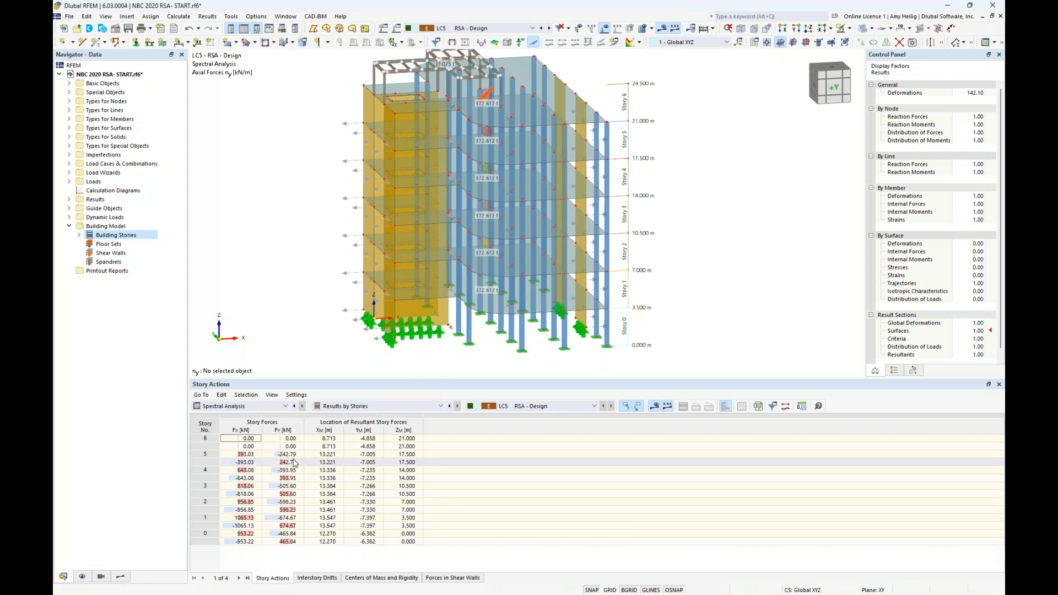
left_click(249, 442)
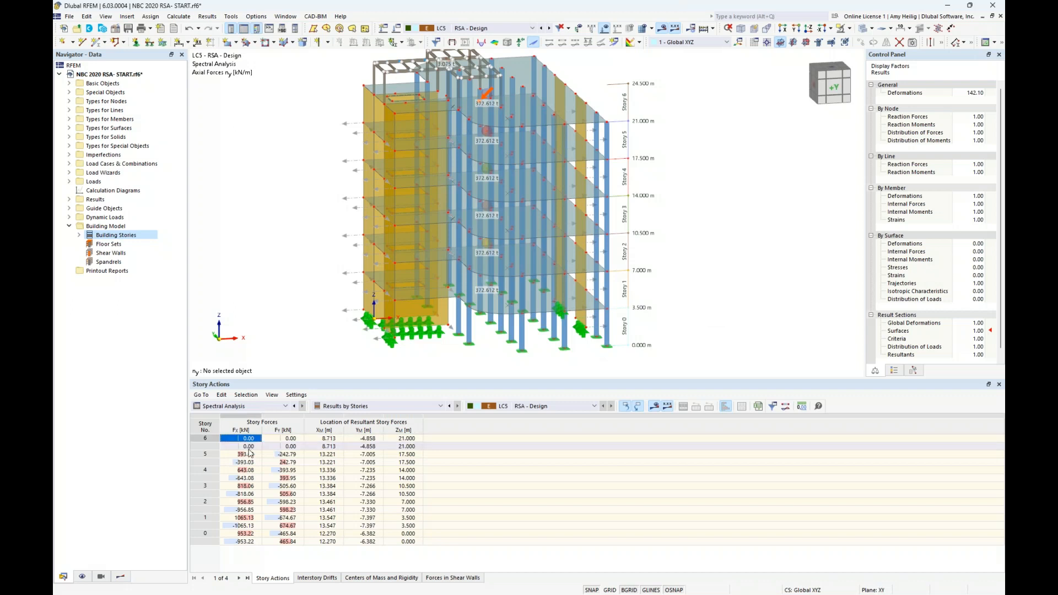
left_click(249, 447)
left_click(251, 455)
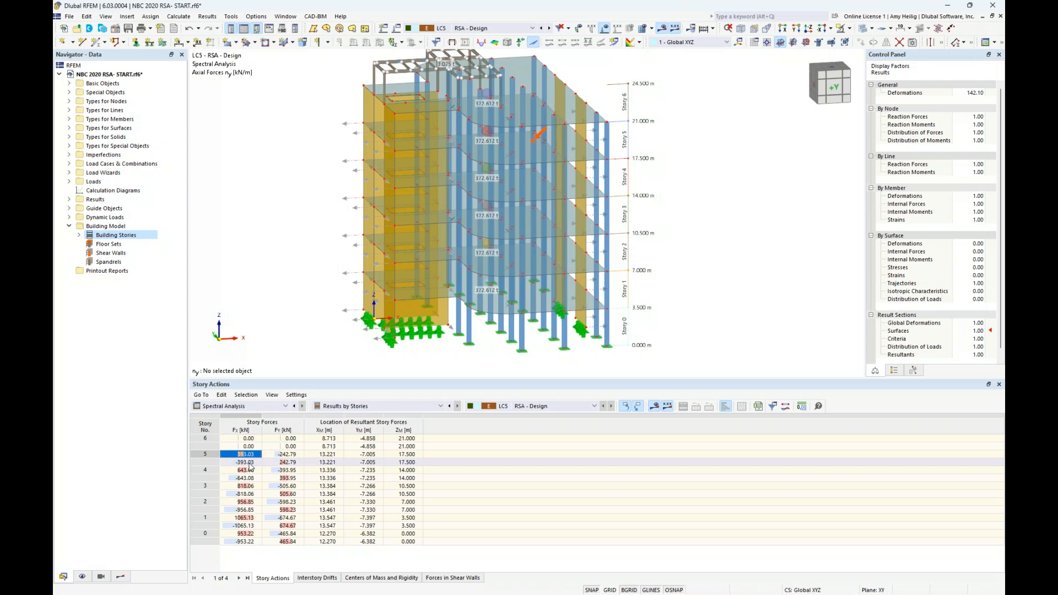
middle_click_drag(268, 275, 273, 256, "ctrl")
left_click(243, 470)
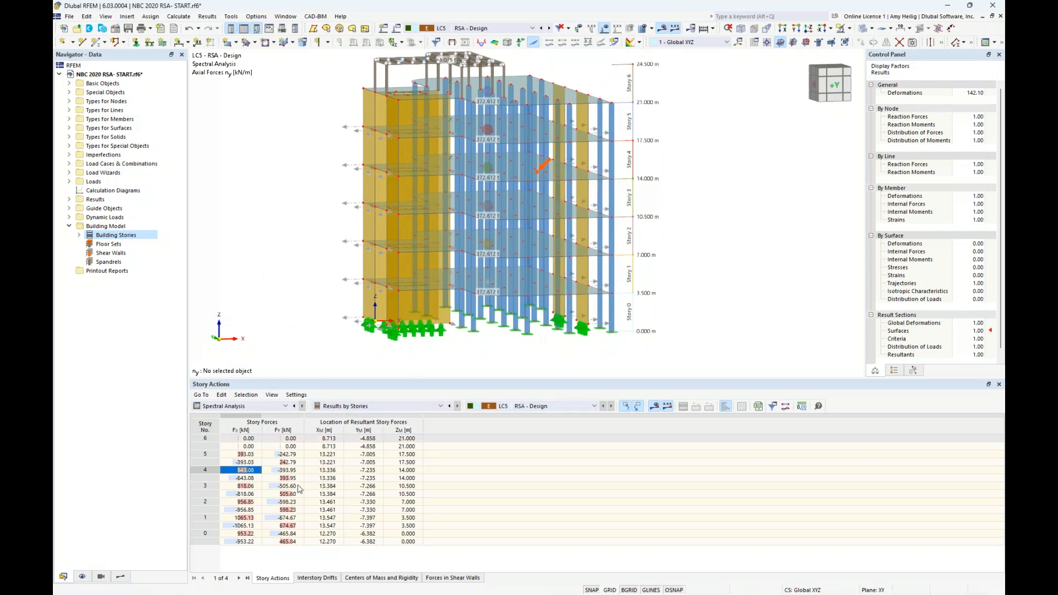
left_click(246, 534)
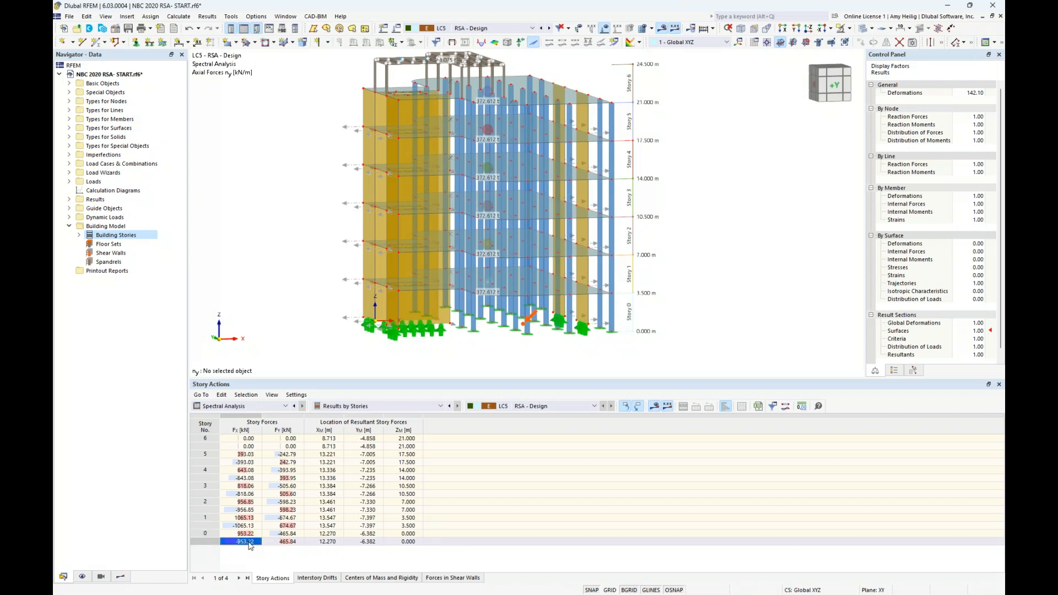
key("Down")
Review the interstory drifts and the centers of mass and rigidity, locating the mass centers of stories 6 and 5 in the model
left_click(302, 578)
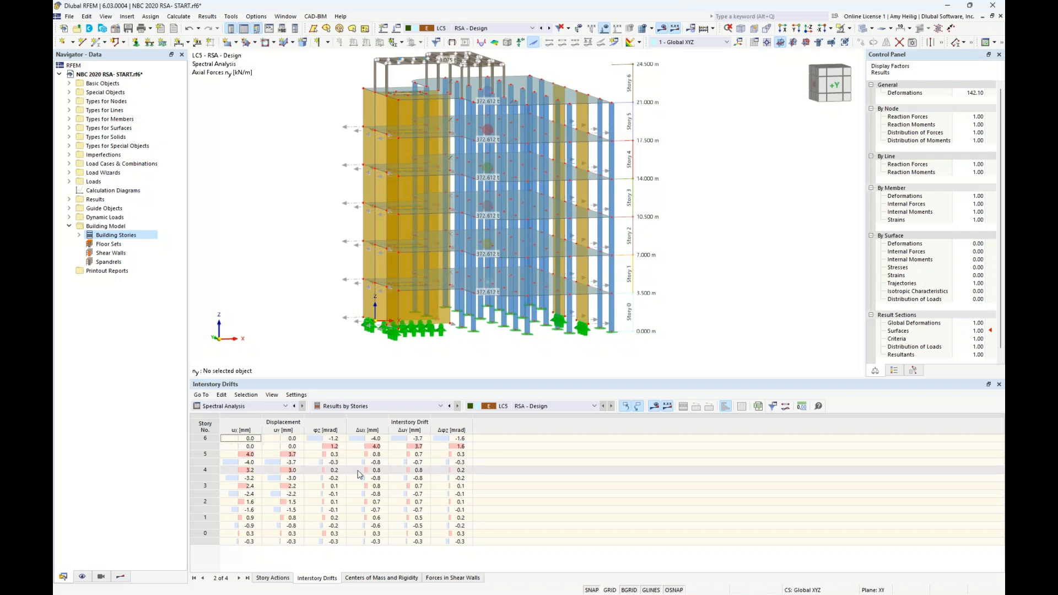
left_click(354, 578)
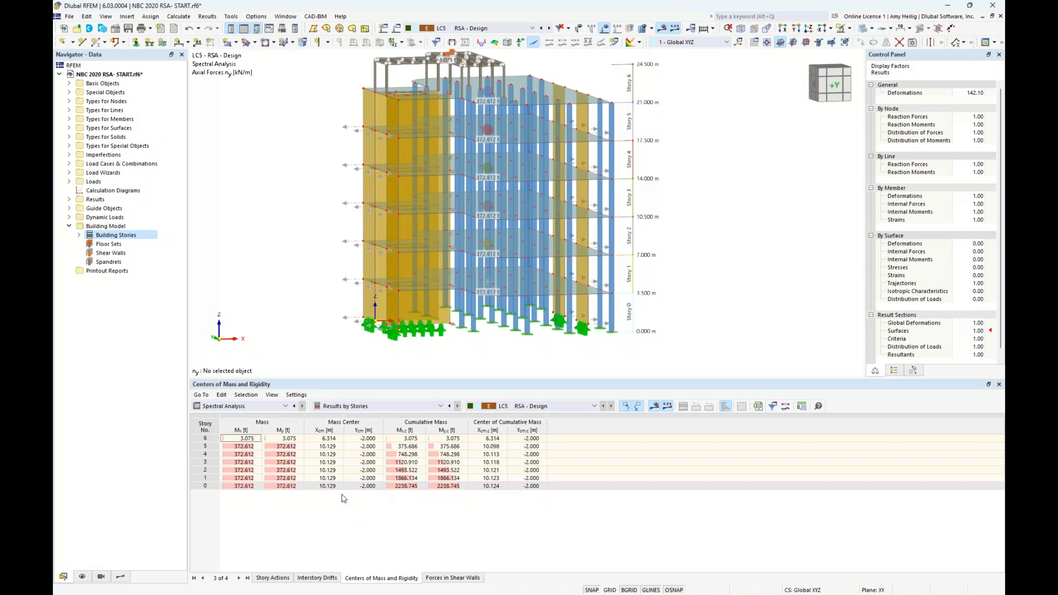
left_click(407, 438)
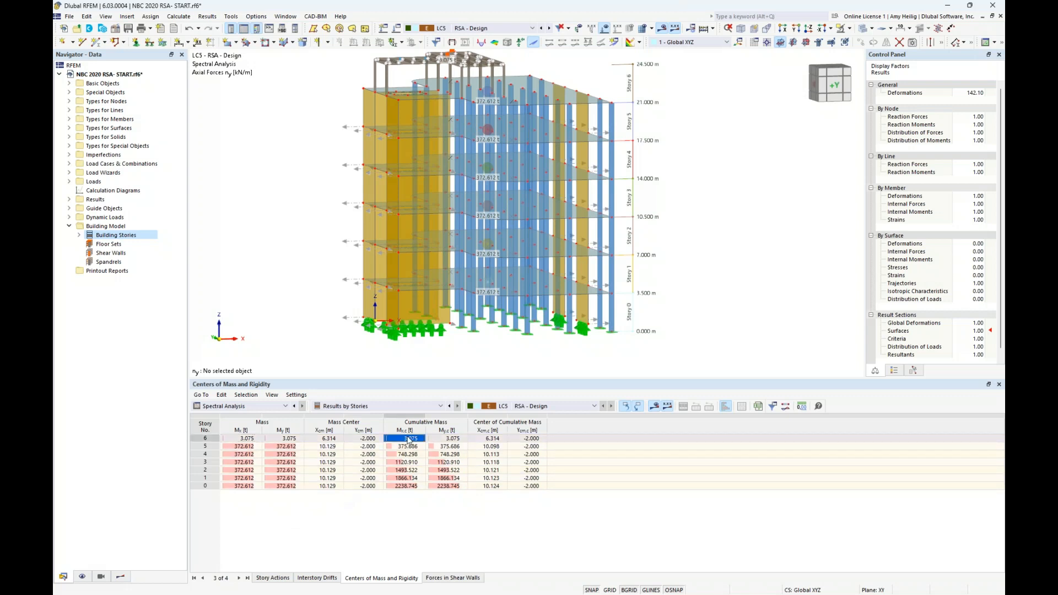
middle_click_drag(738, 298, 495, 298, "ctrl")
left_click(326, 439)
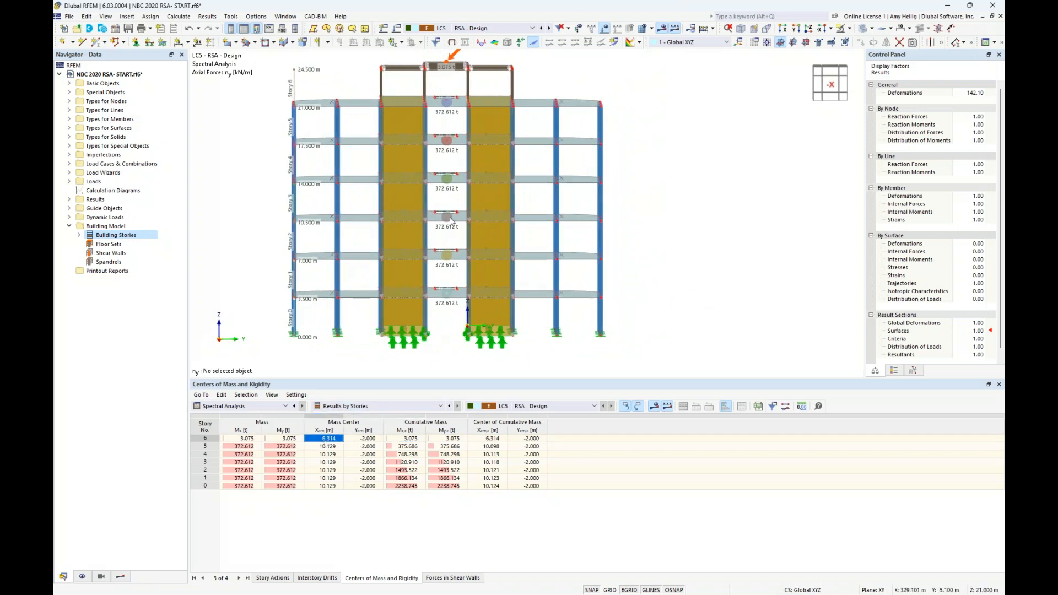
scroll(462, 105, "up", 2)
key("Down")
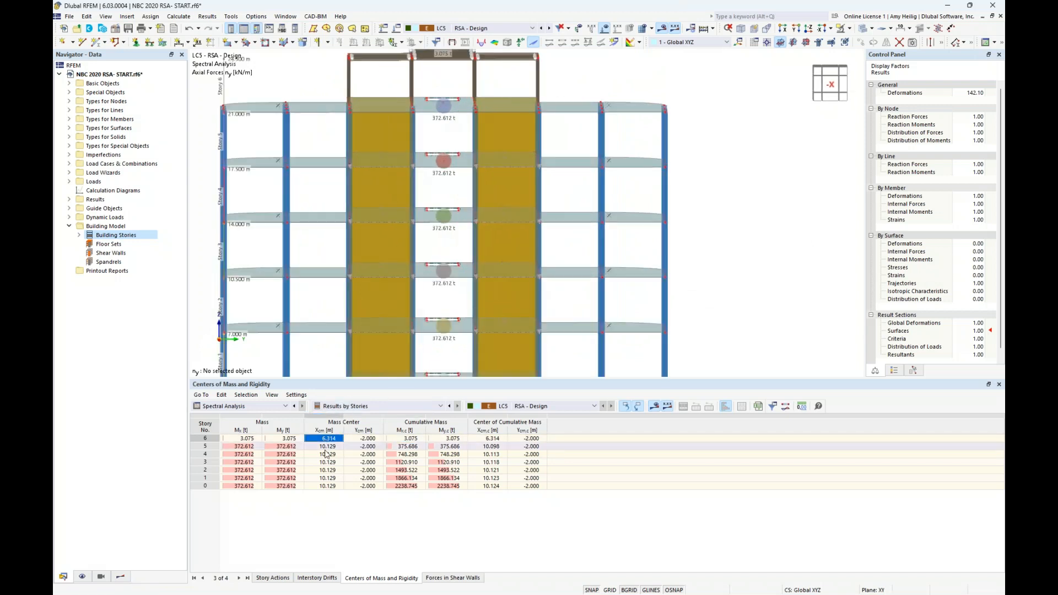
scroll(436, 105, "up", 3)
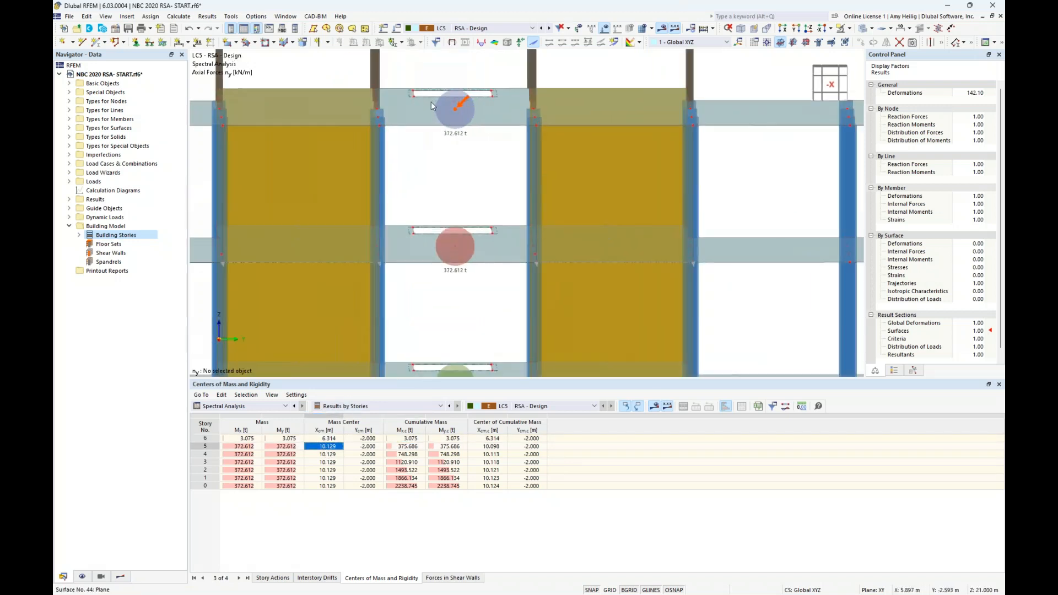
middle_click_drag(476, 176, 495, 106)
scroll(483, 93, "down", 3)
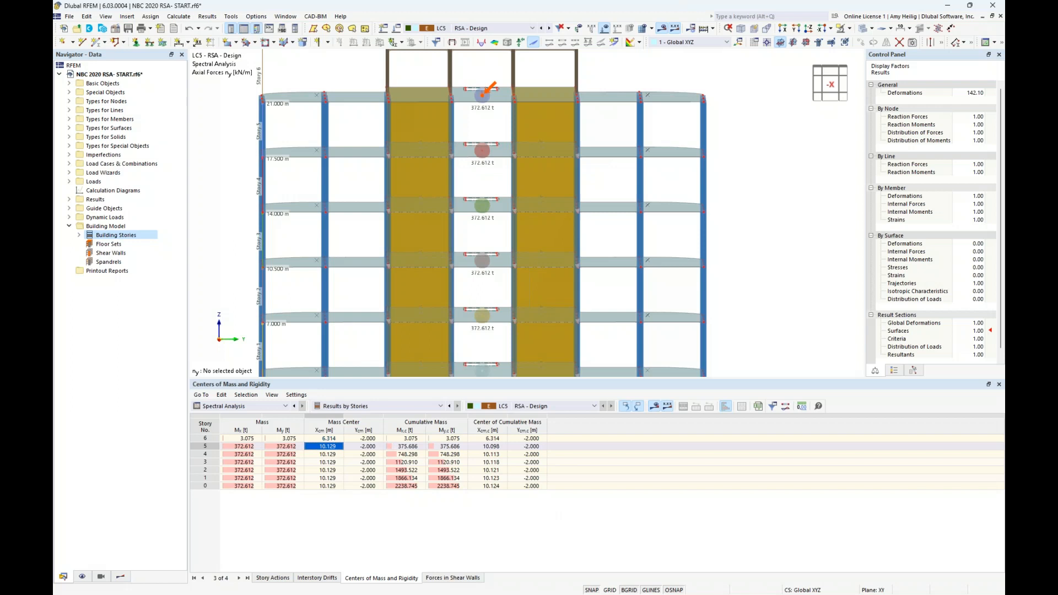
scroll(471, 223, "down", 2)
middle_click_drag(471, 224, 598, 227, "ctrl")
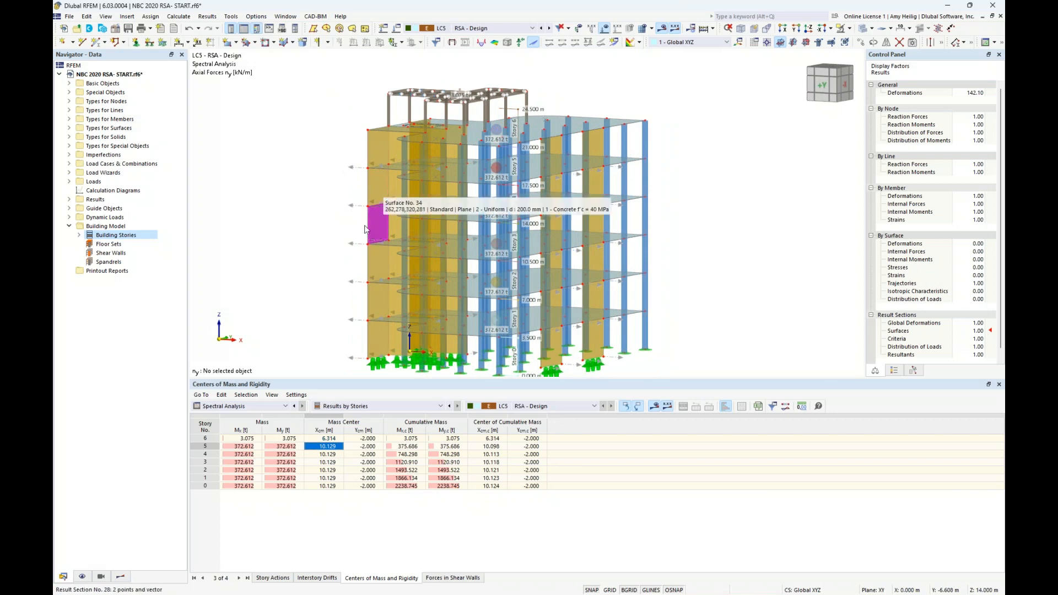
Return to the story actions results, and switch to the PowerPoint slide show to view the NBC 2020 Base Shear Considerations slide
left_click(273, 578)
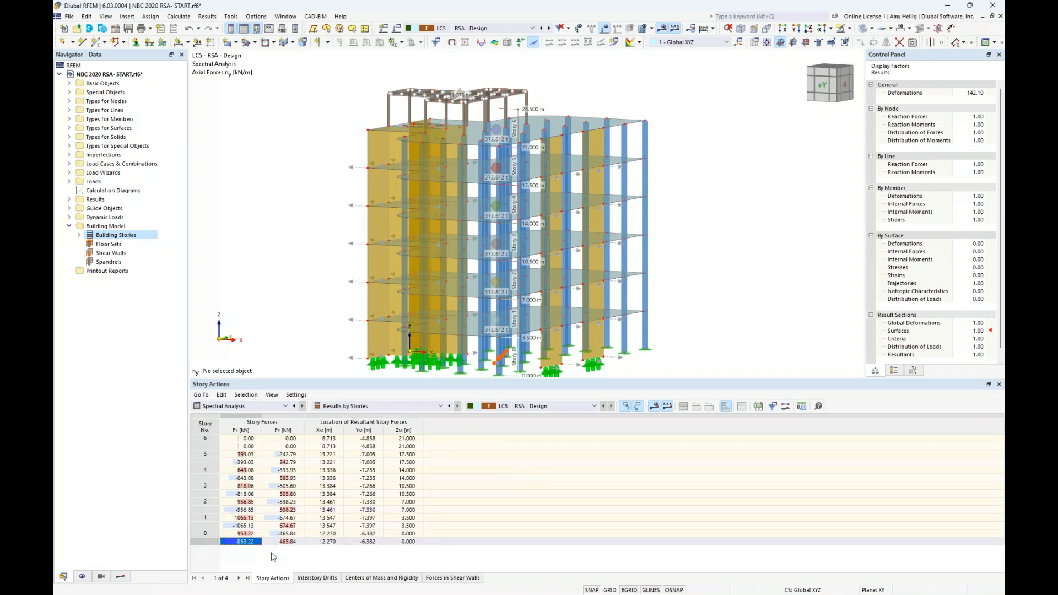
key("super+Tab")
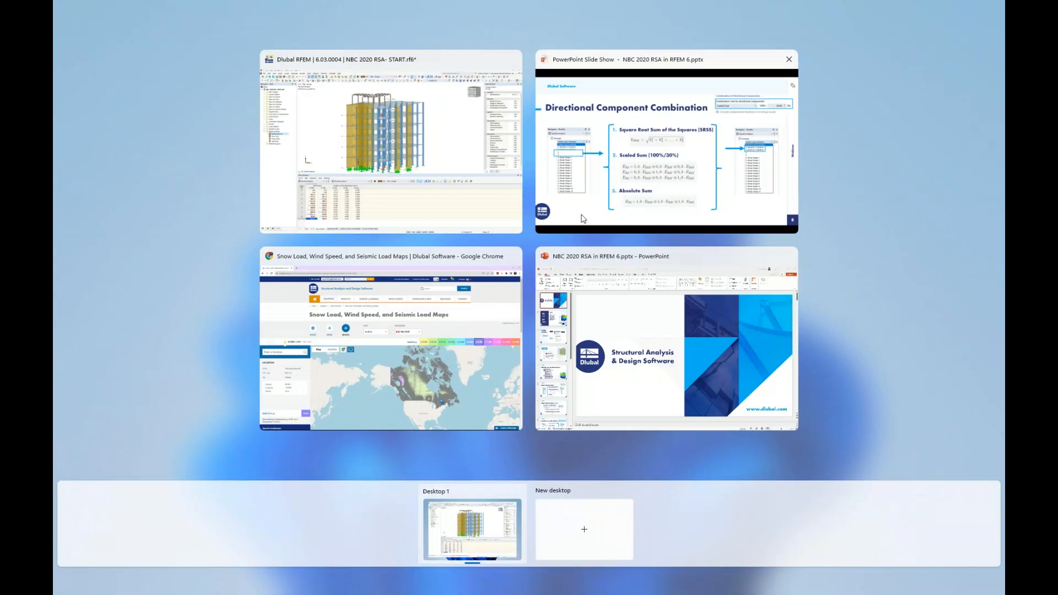
left_click(583, 219)
key("Right")
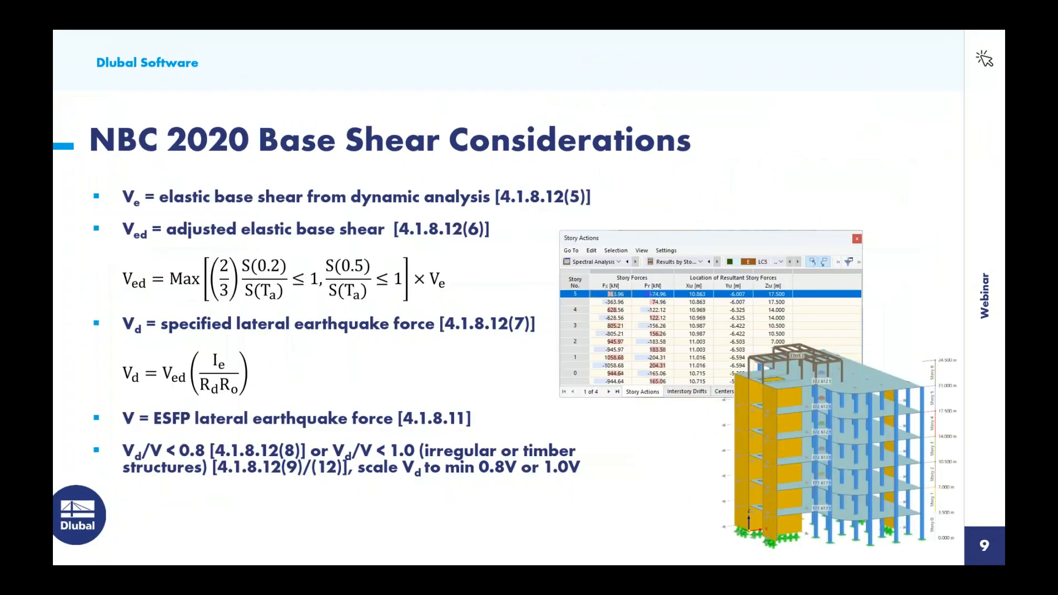
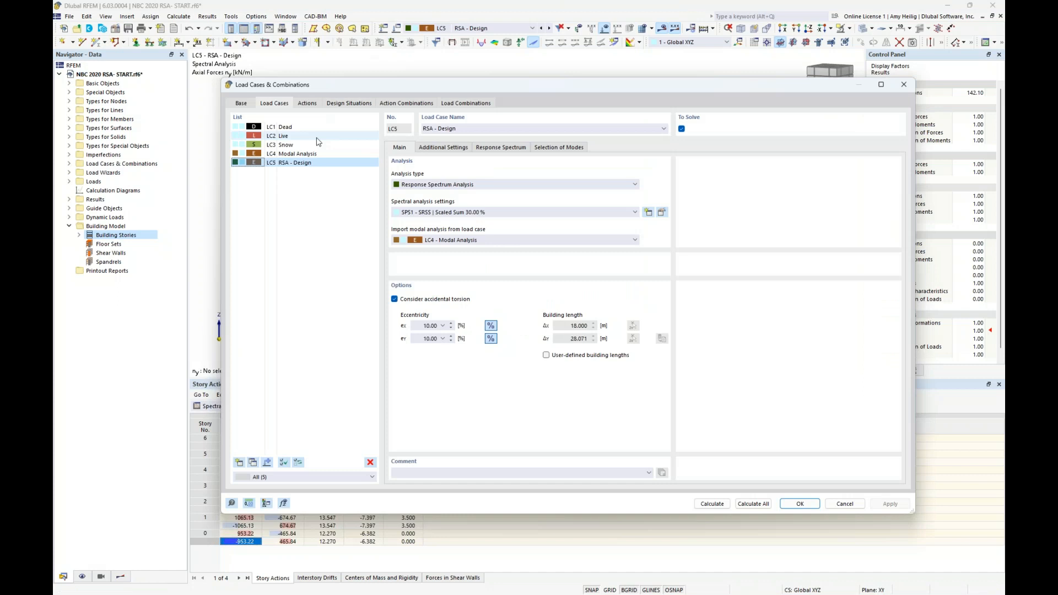
Duplicate the RSA - Design load case and name the copy RSA - Elastic
left_click(253, 463)
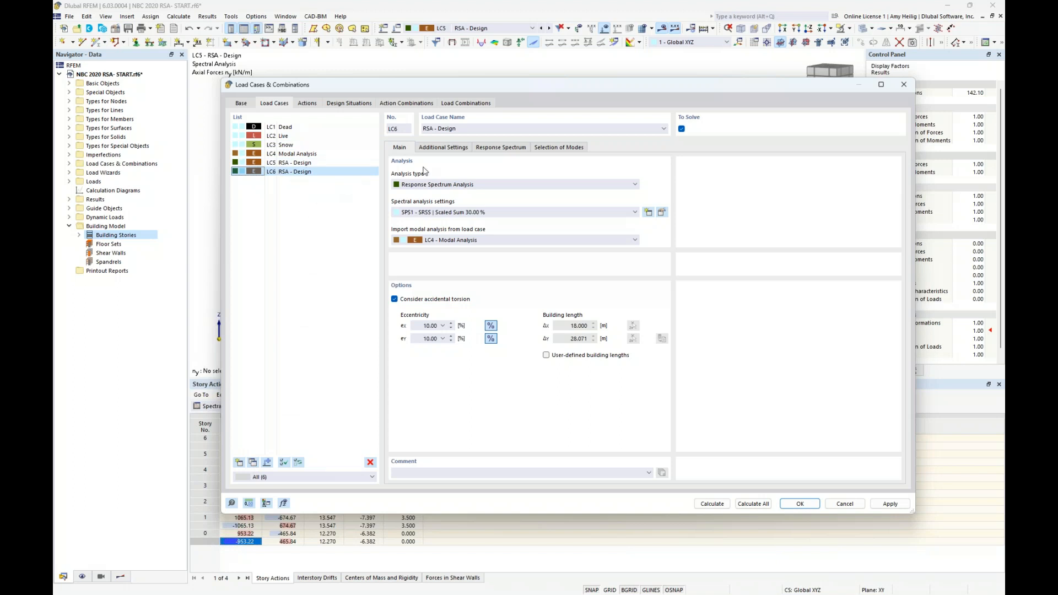
double_click(446, 128)
type("Elastic")
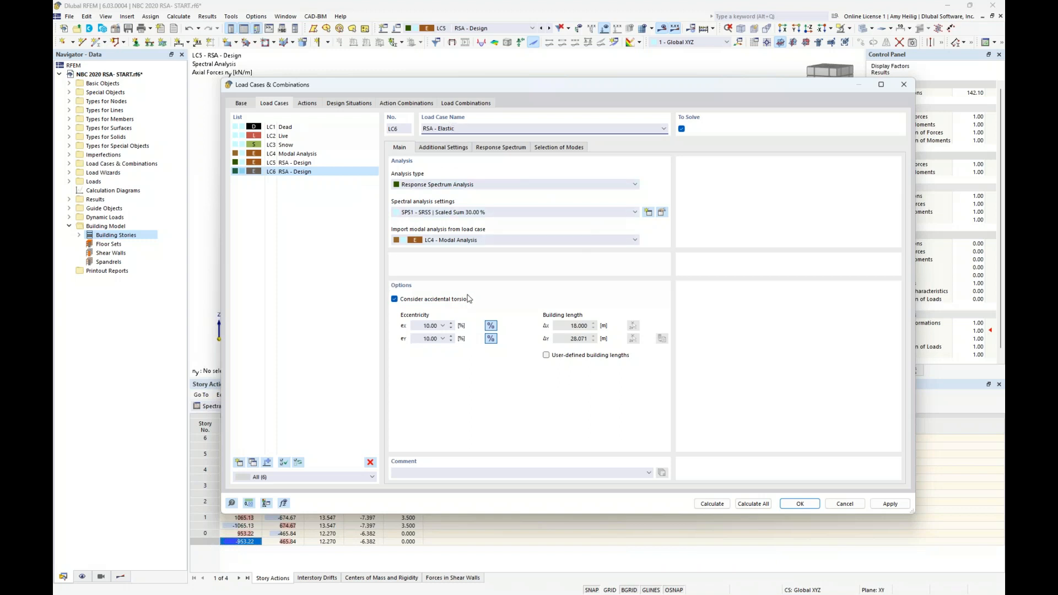
Copy response spectrum RS1 from the RSA - Elastic load case's settings and set the copy's spectrum type to Elastic Spectrum
left_click(504, 148)
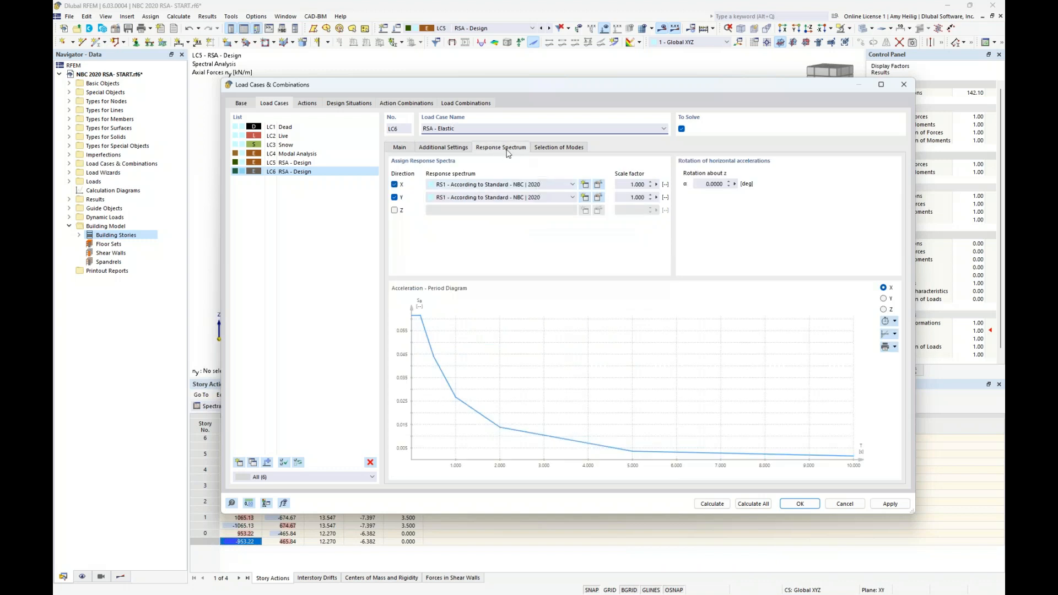
left_click(598, 186)
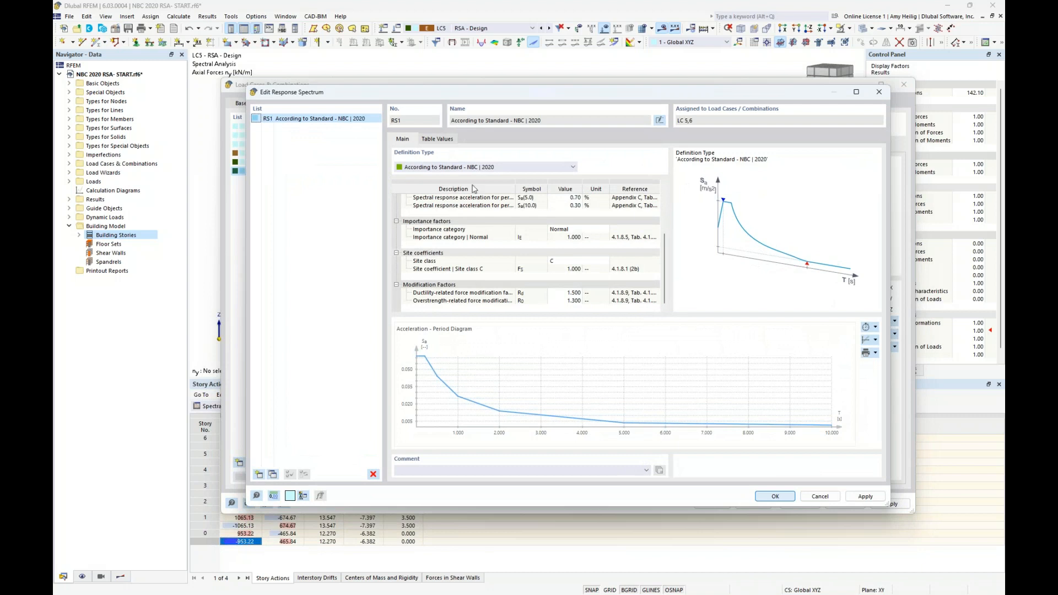
left_click(273, 475)
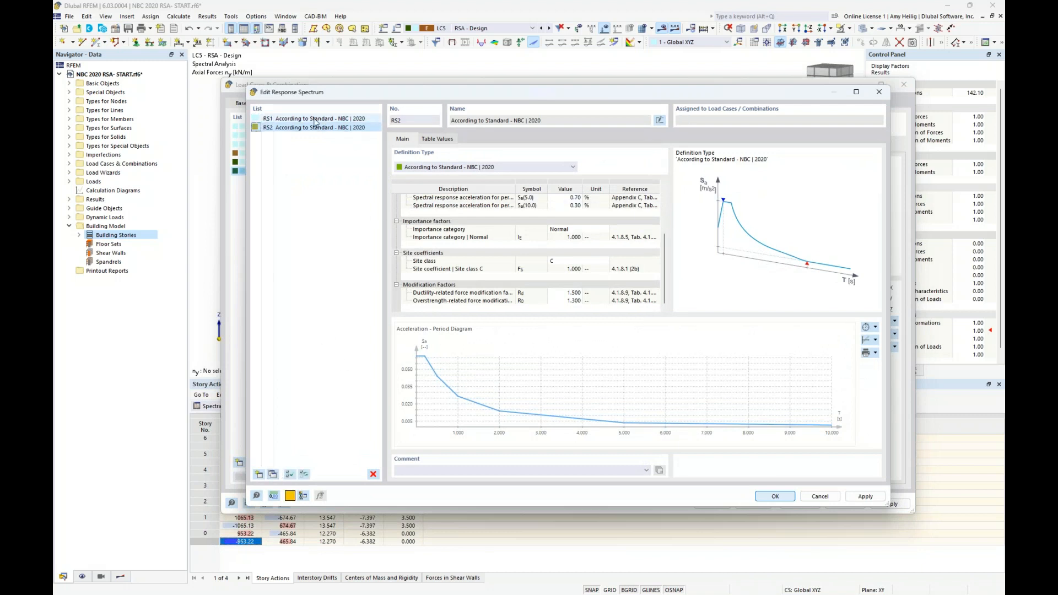
scroll(592, 220, "up", 3)
left_click(603, 206)
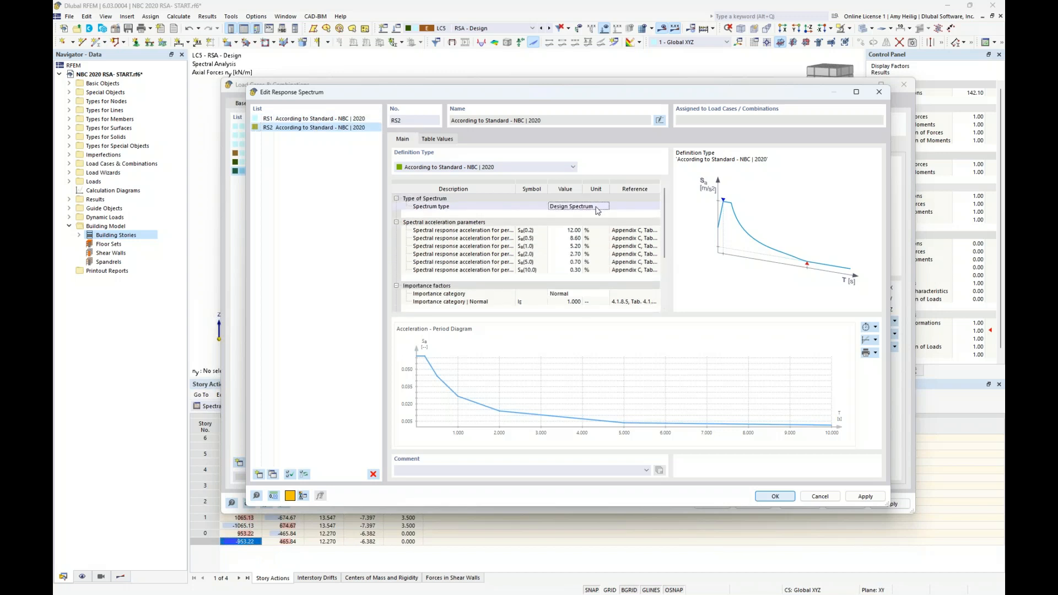
left_click(606, 205)
left_click(574, 213)
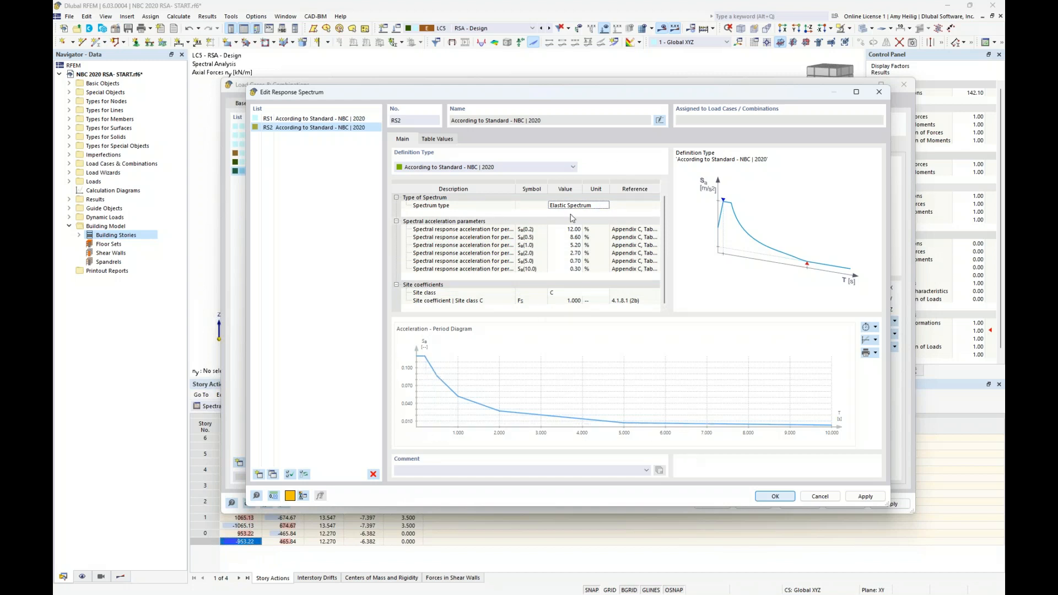
left_click(775, 496)
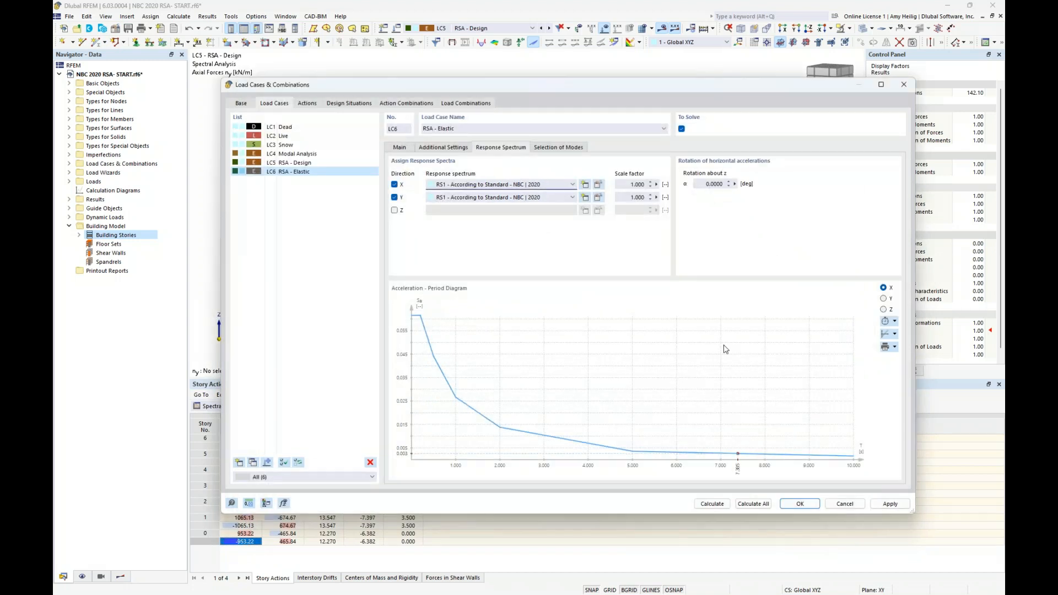
Assign response spectrum RS2 to the X and Y directions of RSA - Elastic, check RSA - Design's spectrum, and accept the load cases
left_click(543, 186)
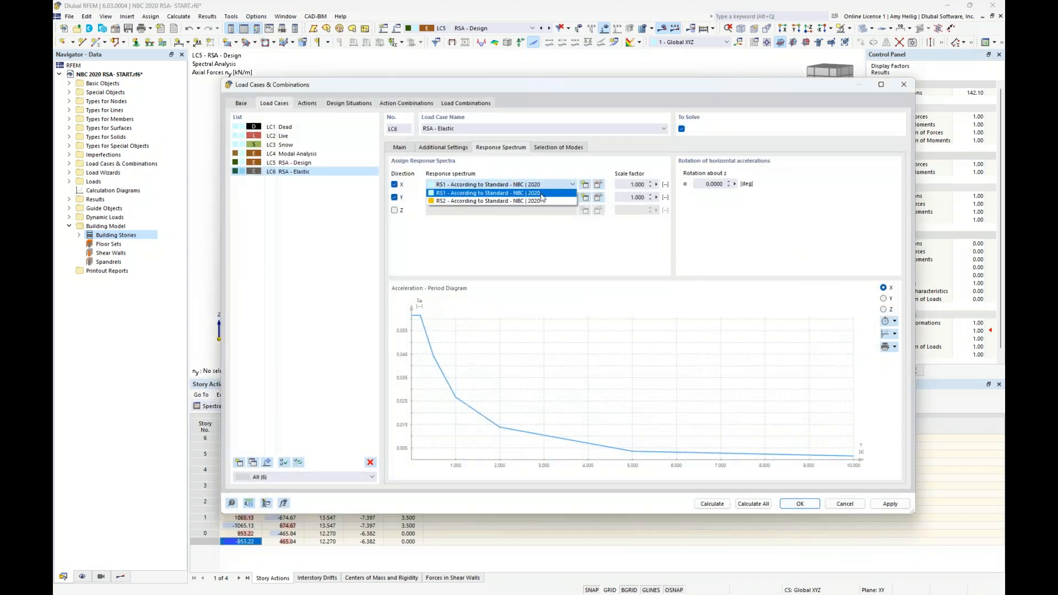
left_click(542, 200)
left_click(541, 202)
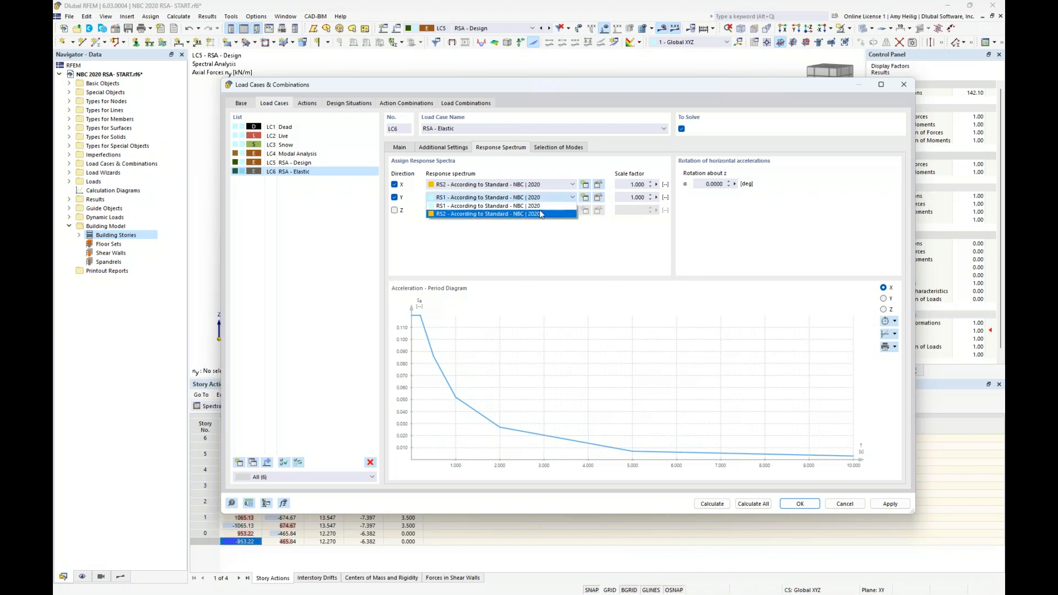
left_click(540, 215)
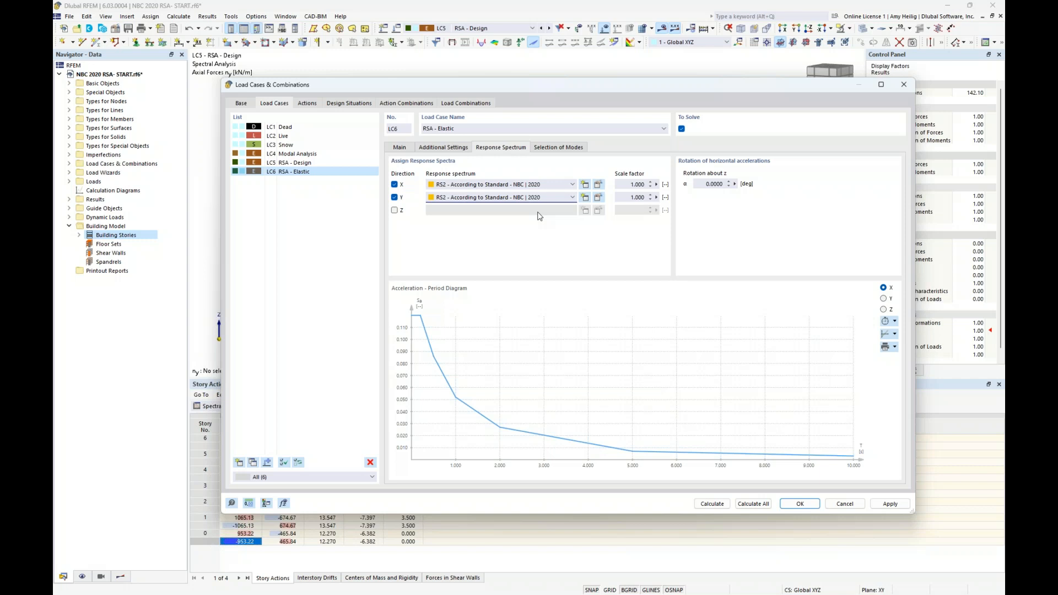
left_click(309, 164)
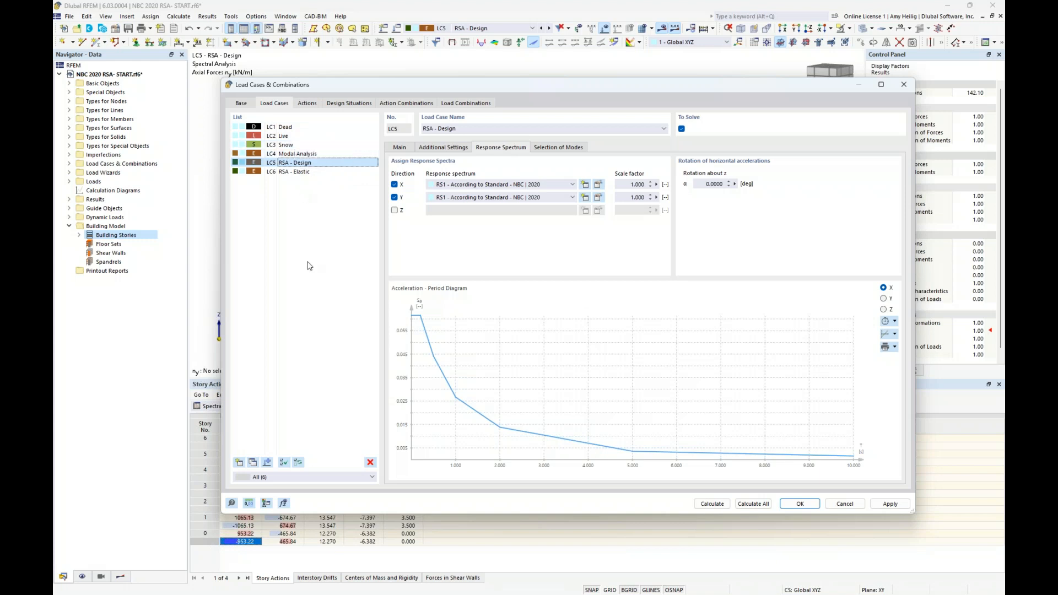
left_click(800, 504)
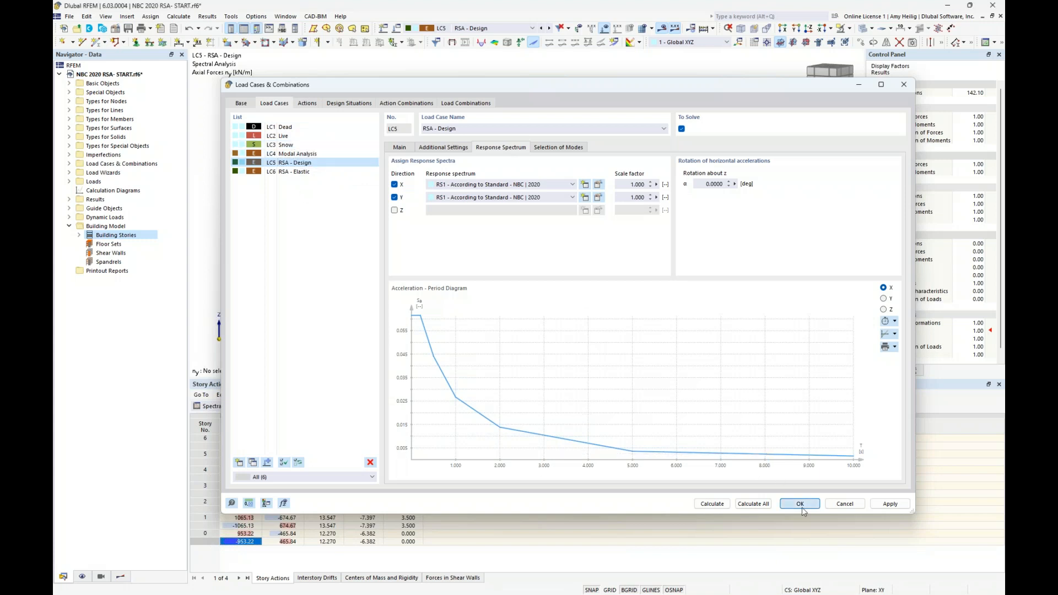
Activate the Concrete Design and Steel Design add-ons in the model's base data
left_click(140, 76)
right_click(139, 78)
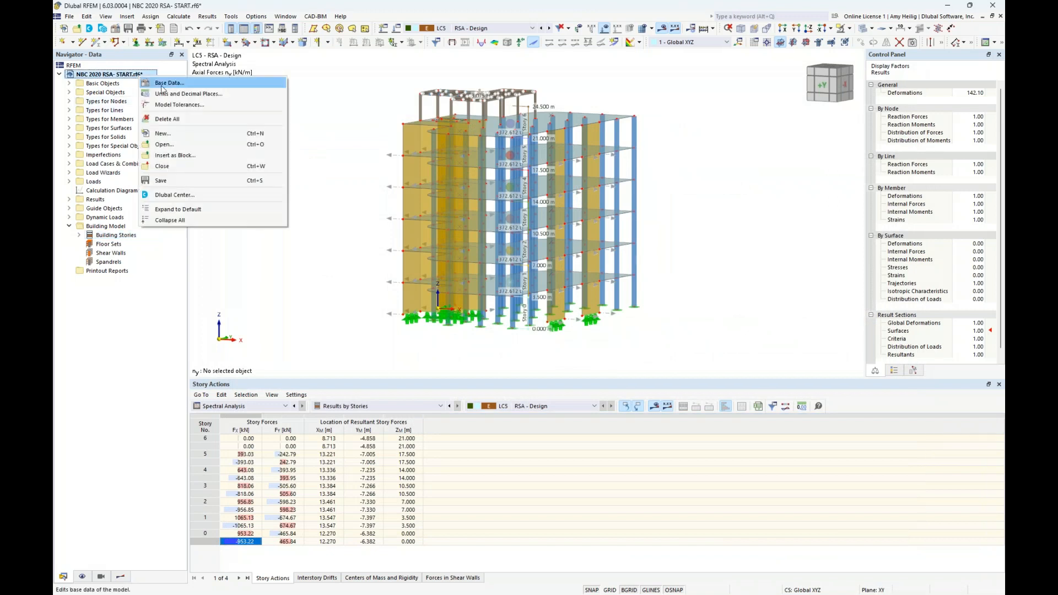
left_click(165, 87)
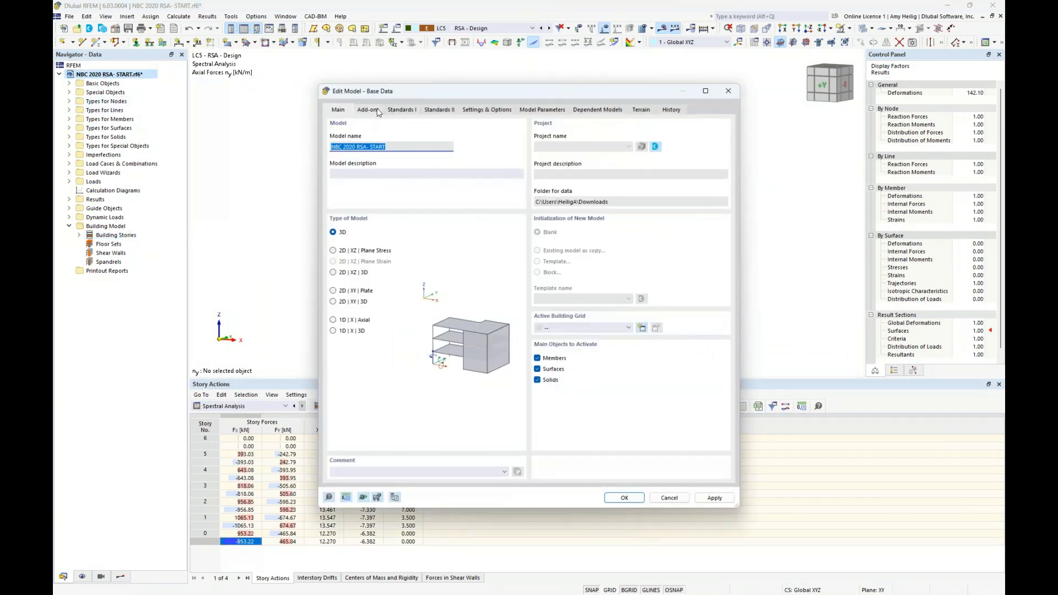
left_click(379, 111)
left_click(539, 195)
left_click(538, 206)
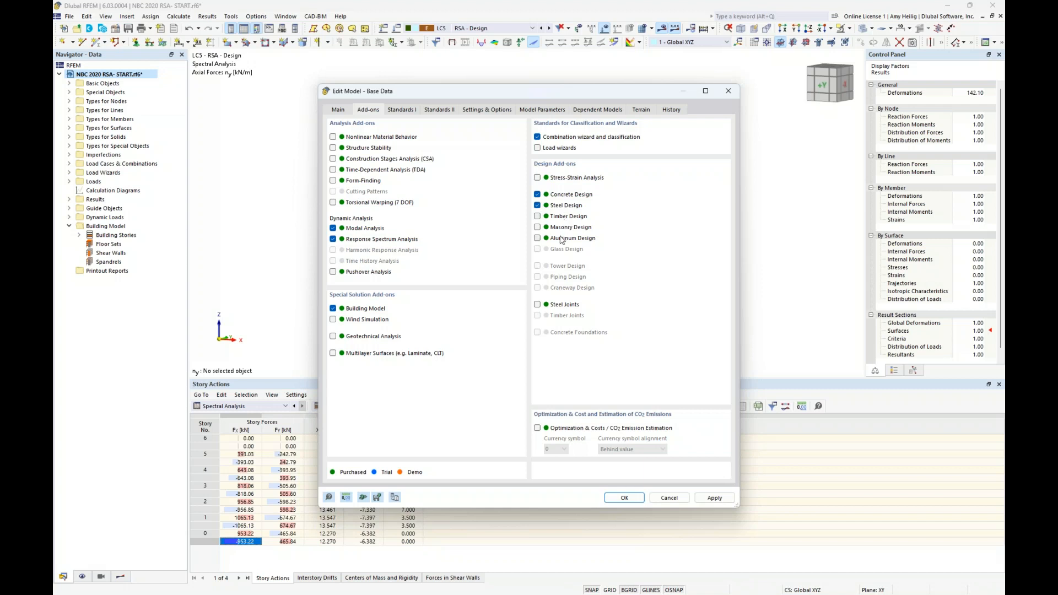
Review the design standards, select CSA A23.3 for concrete design, and accept the base data
left_click(401, 111)
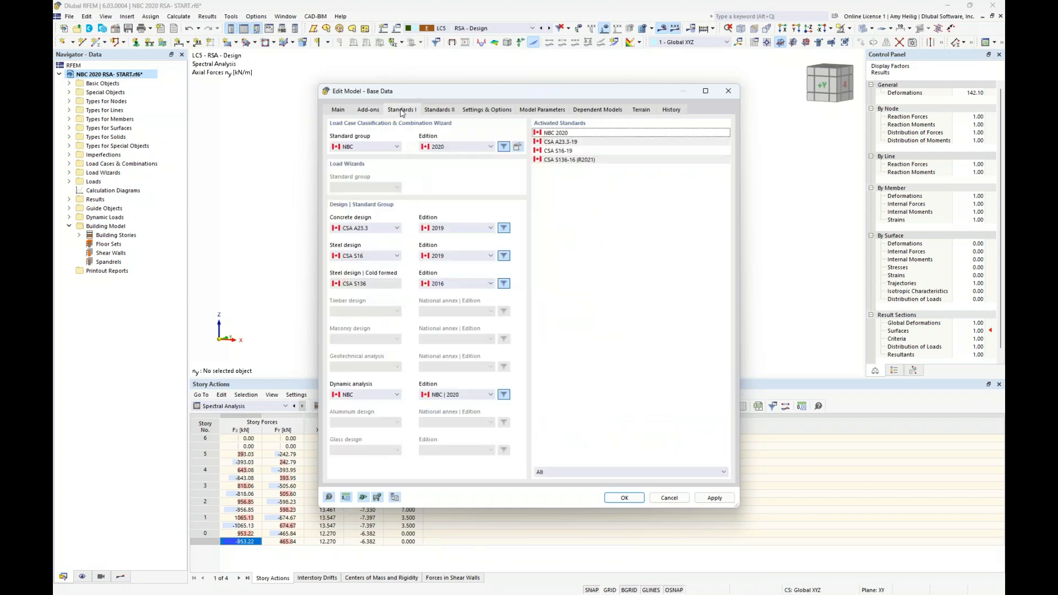
left_click(385, 231)
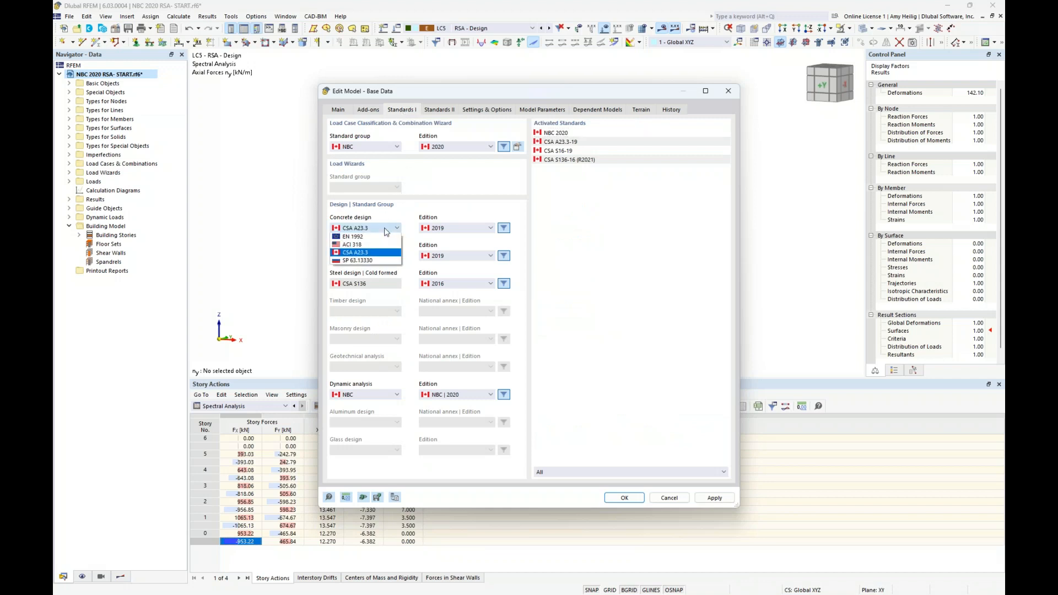
left_click(382, 254)
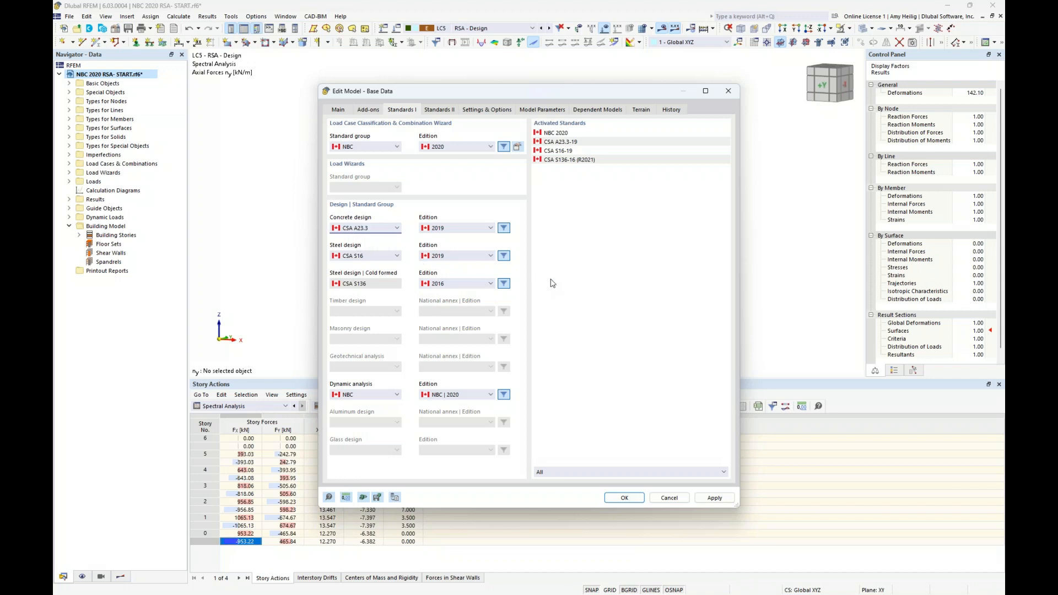
left_click(632, 501)
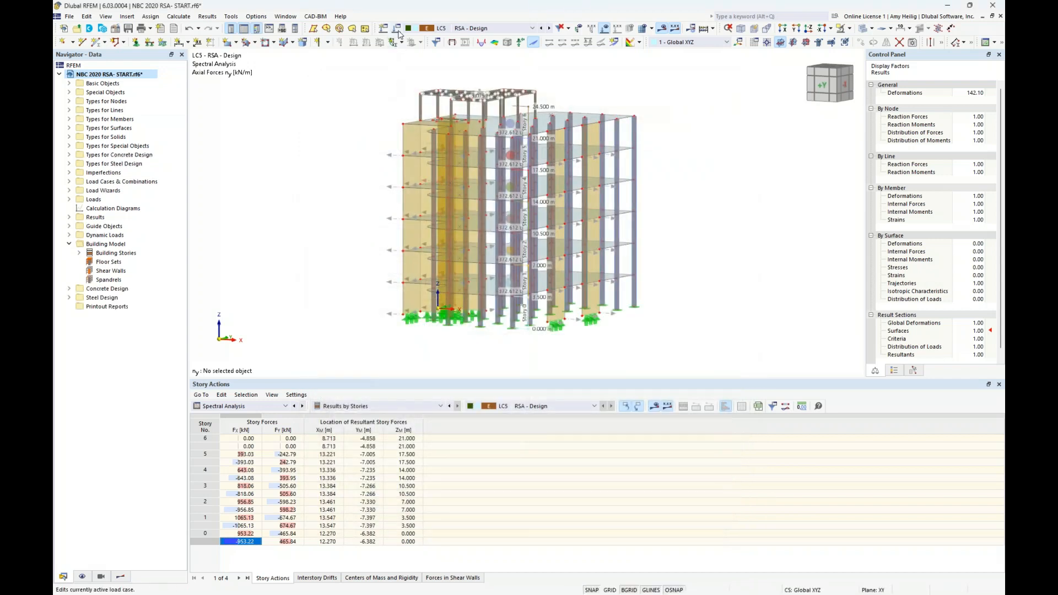
Activate the Ultimate Limit State and Limit State of Serviceability design situations, and view the generated load combinations
left_click(398, 29)
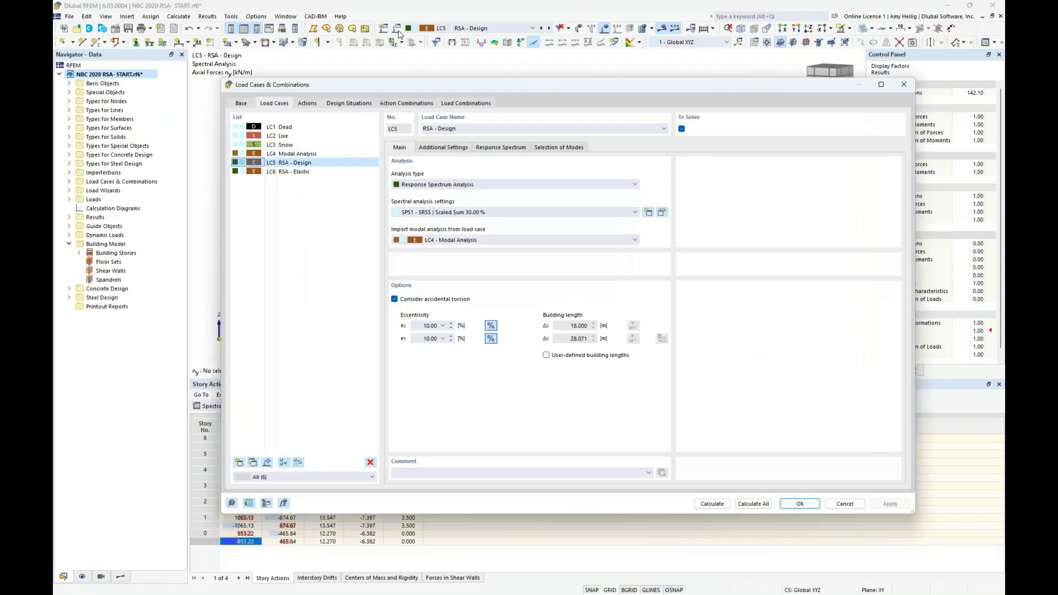
left_click(335, 104)
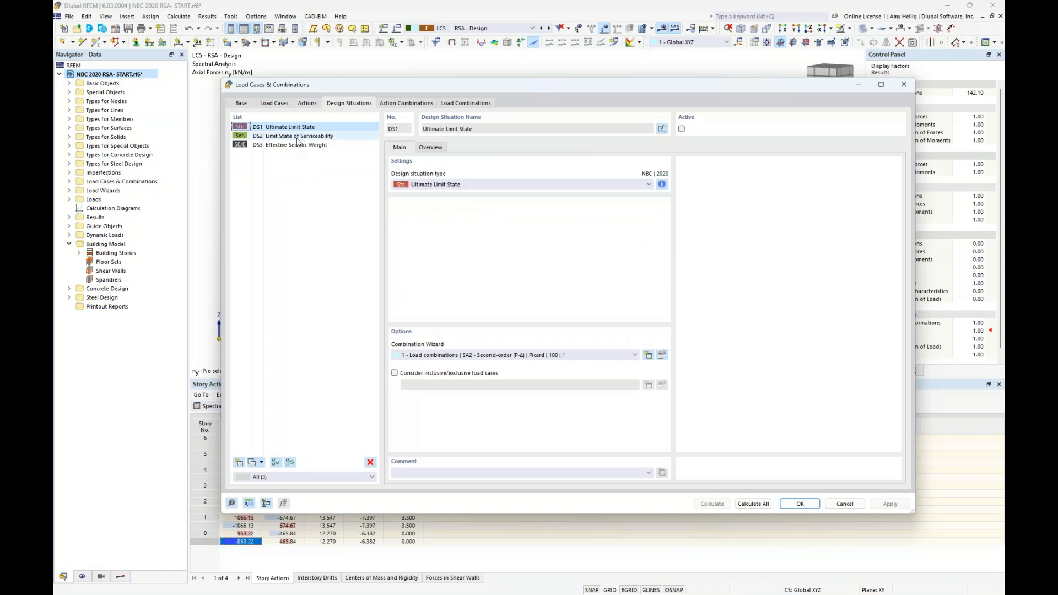
left_click(681, 130)
left_click(330, 136)
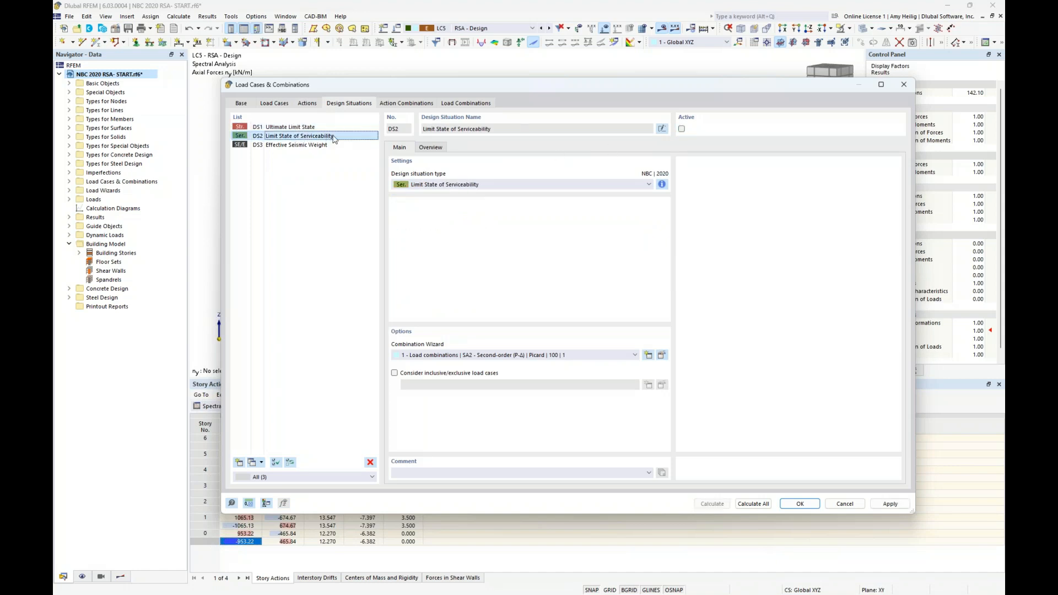
left_click(682, 129)
left_click(335, 127)
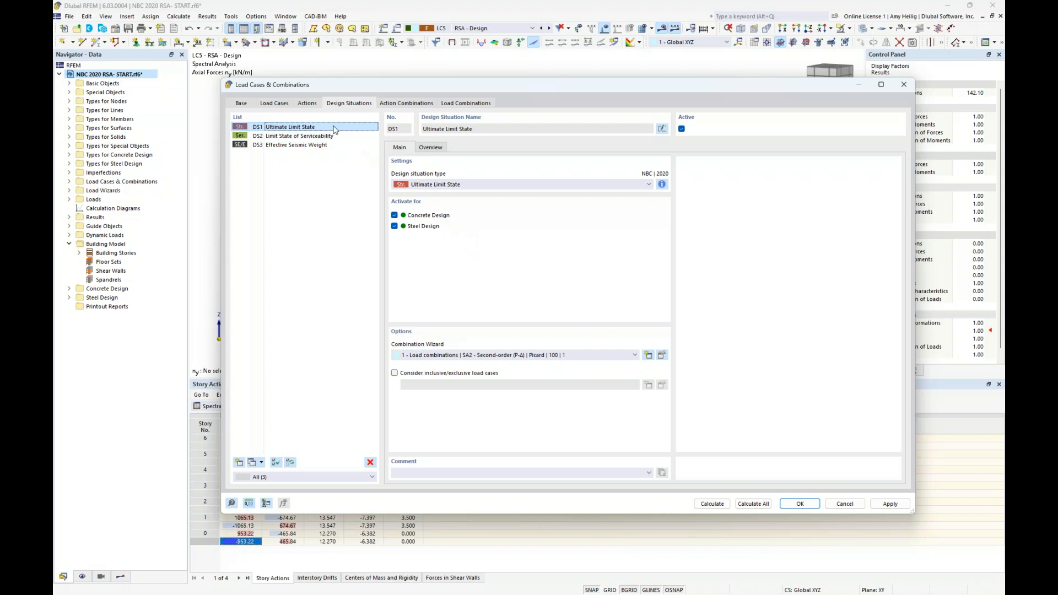
left_click(458, 104)
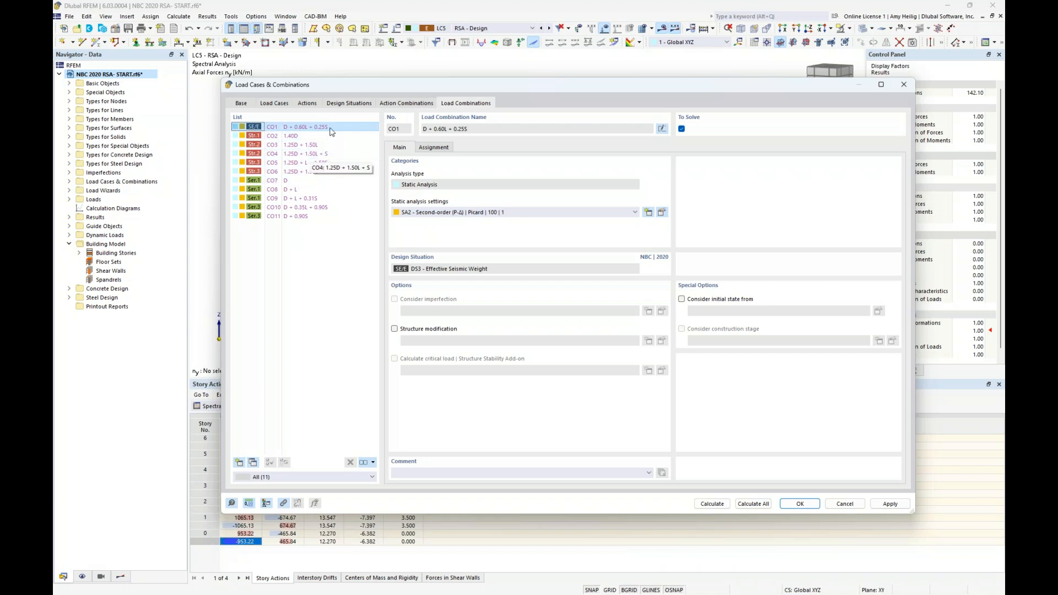
Create a combination wizard that generates result combinations by linear analysis and assign it to the Ultimate Limit State design situation
left_click(341, 104)
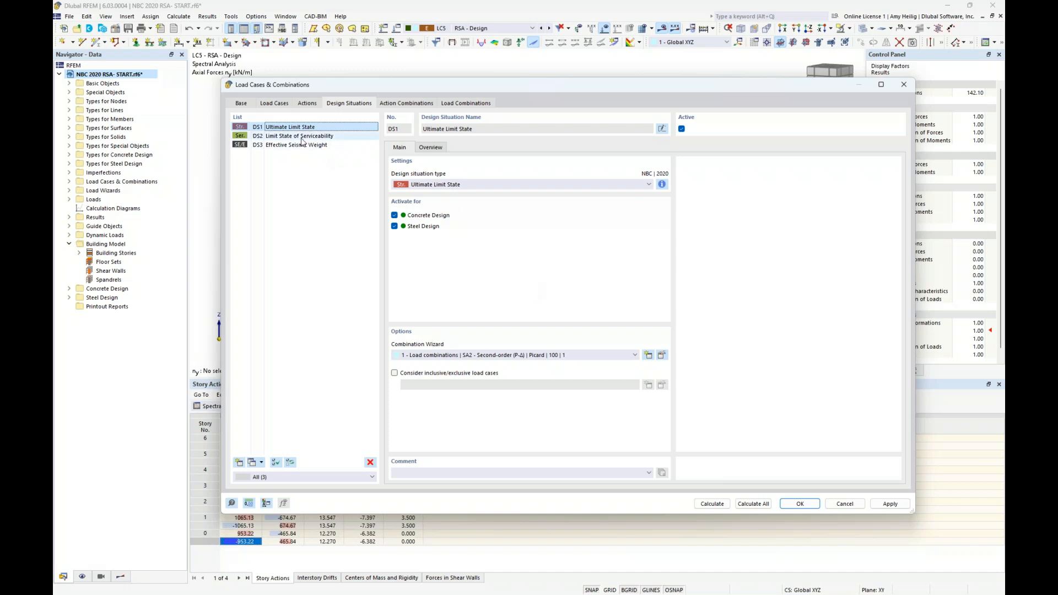
left_click(662, 356)
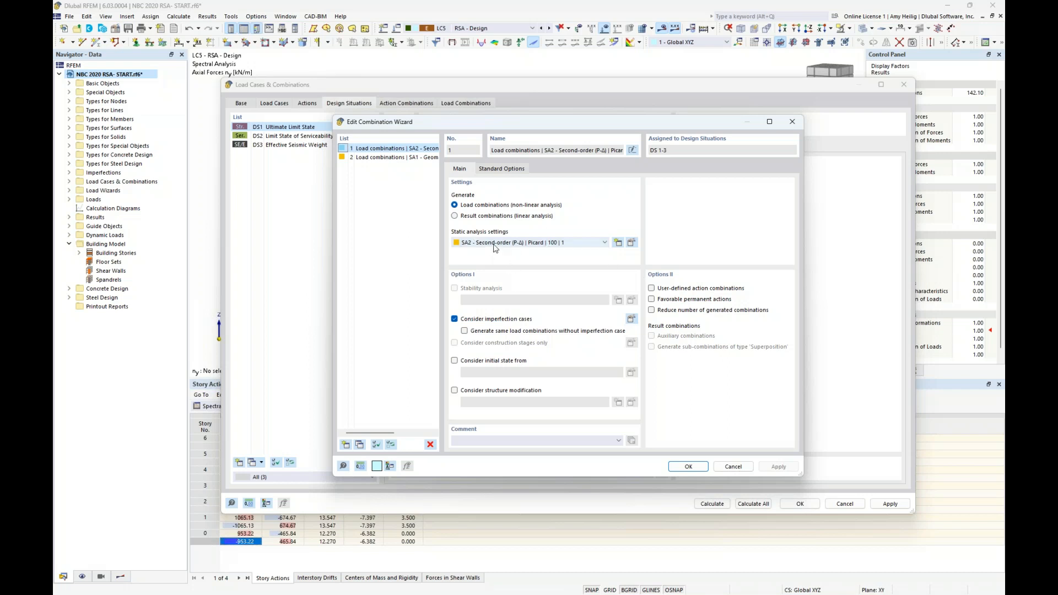
left_click(346, 445)
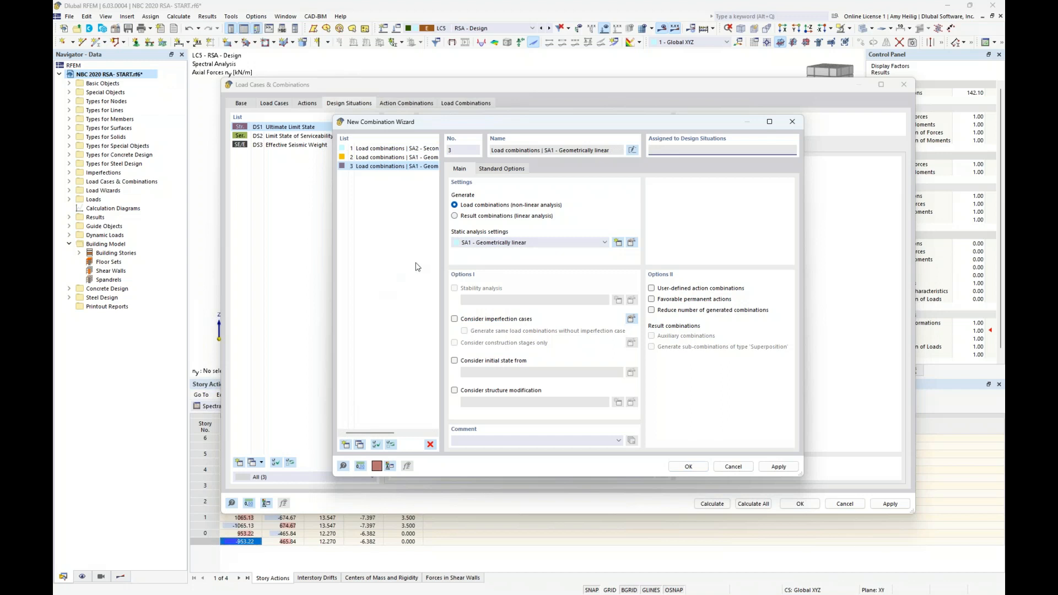
left_click(454, 216)
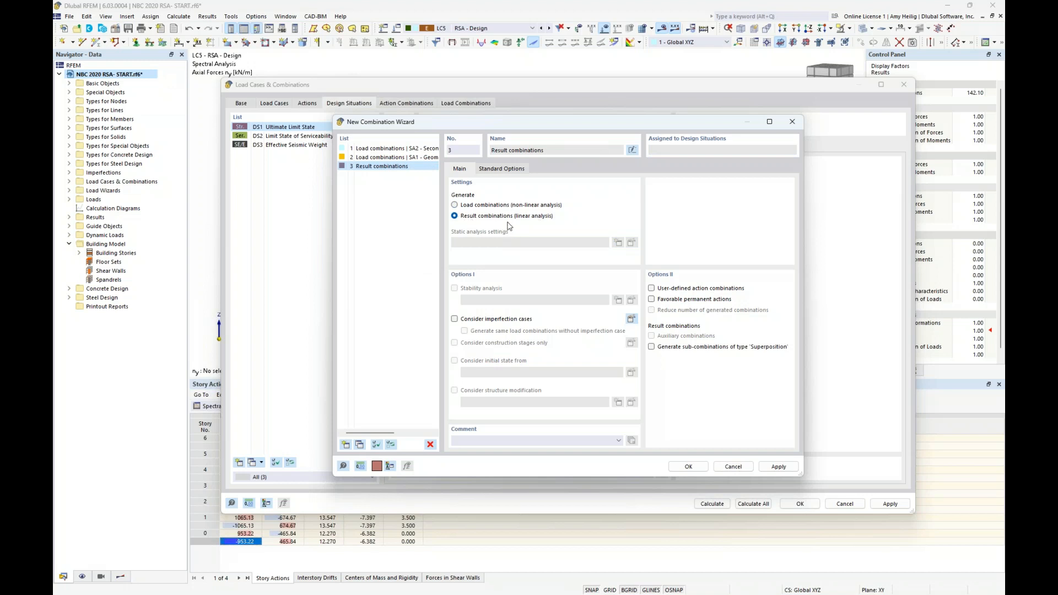
left_click(678, 468)
left_click(520, 357)
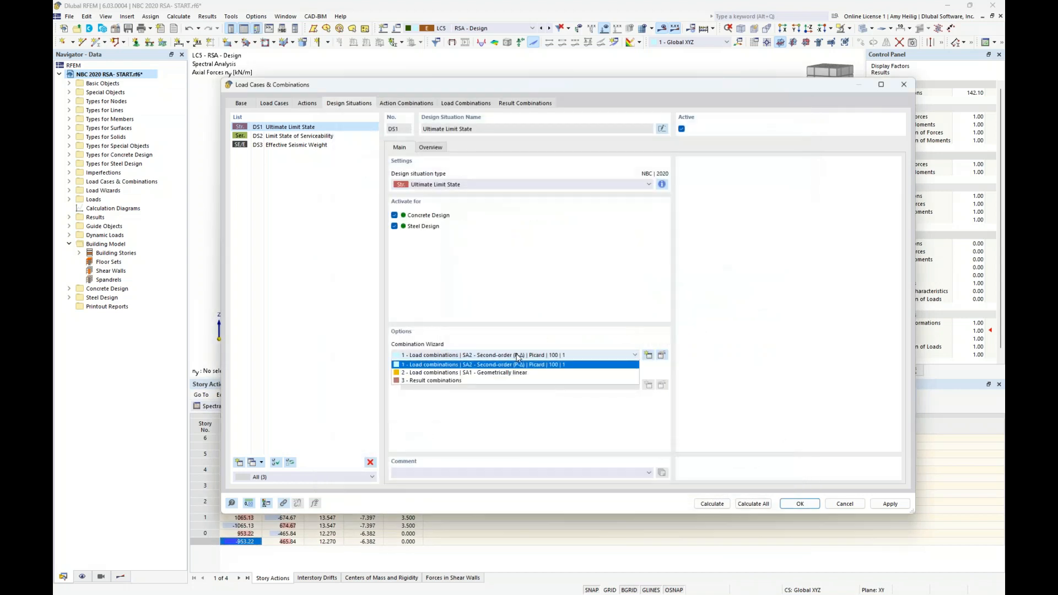
left_click(504, 388)
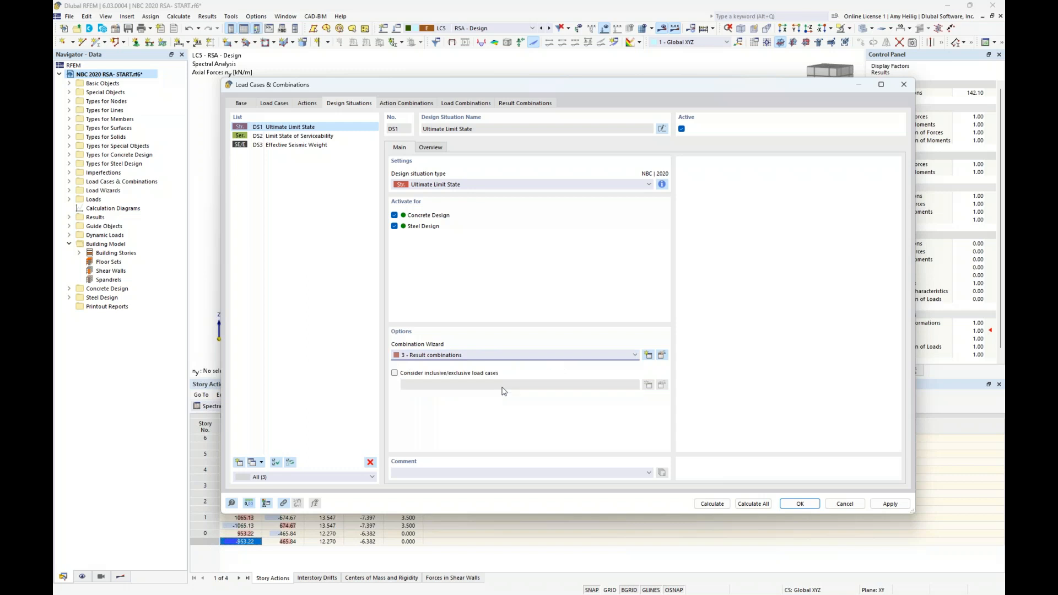
Examine the load cases assigned in result combination RC4 and the sub-result options for its RSA - Design load case
left_click(518, 103)
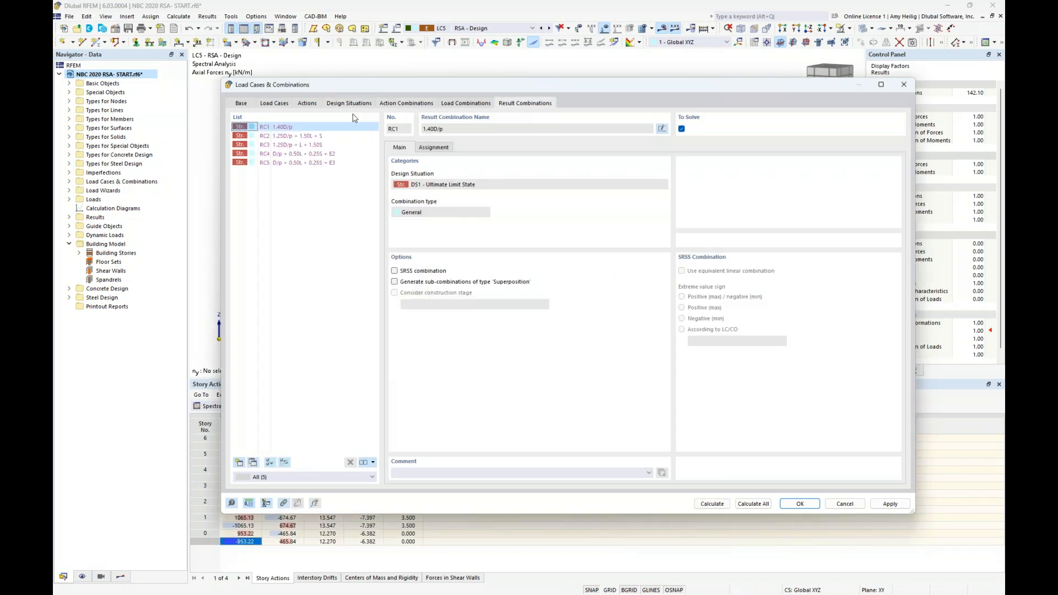
left_click(305, 154)
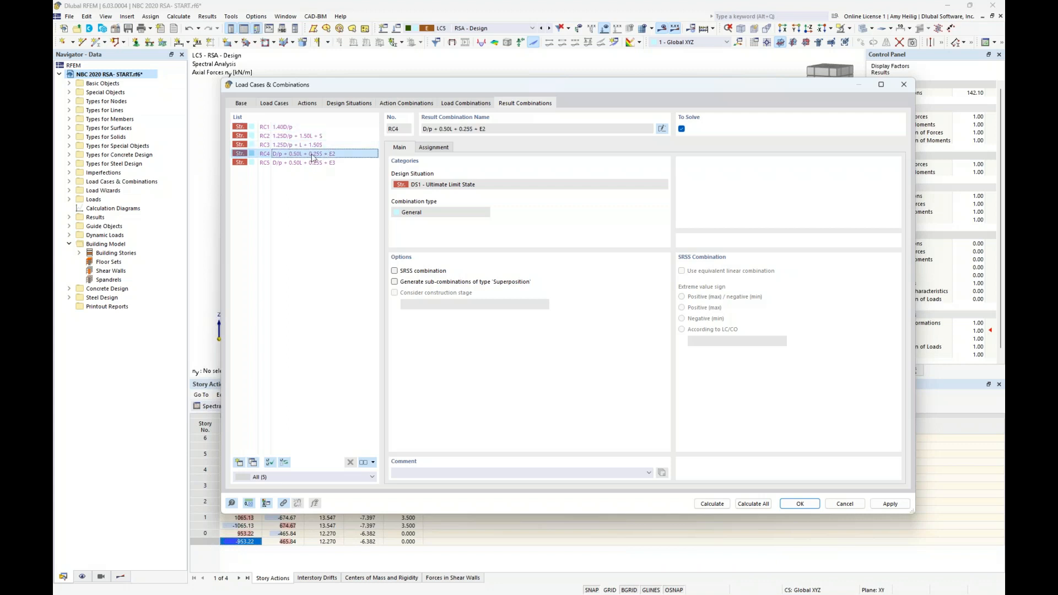
left_click(433, 148)
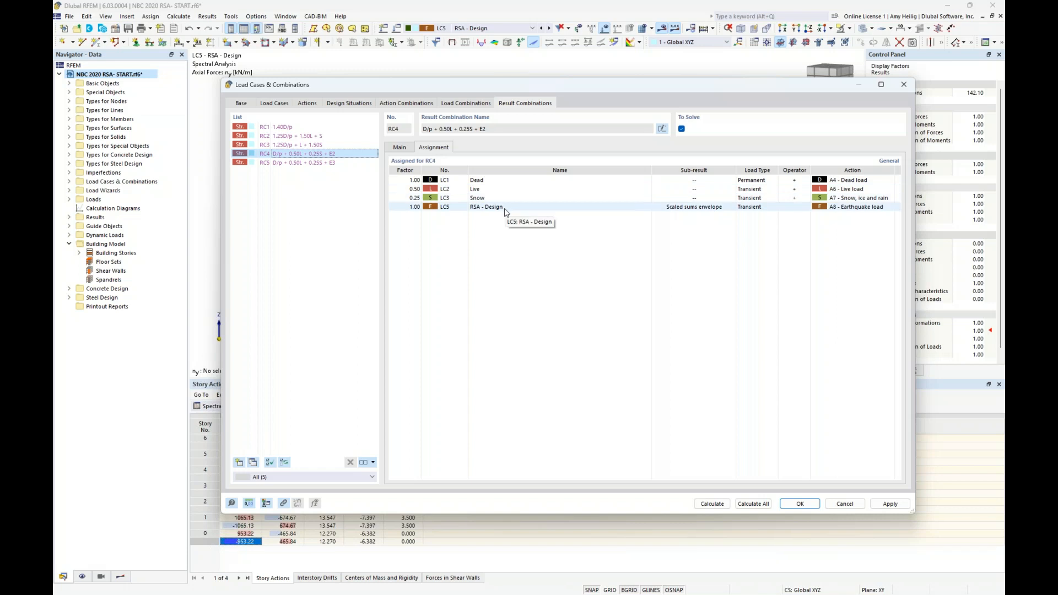
left_click(688, 208)
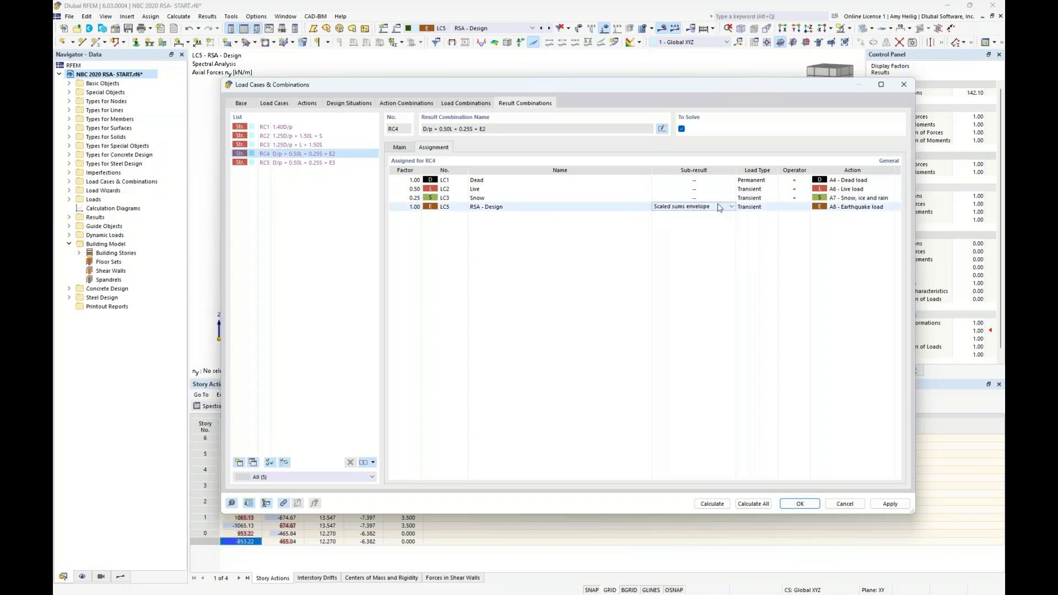
left_click(719, 207)
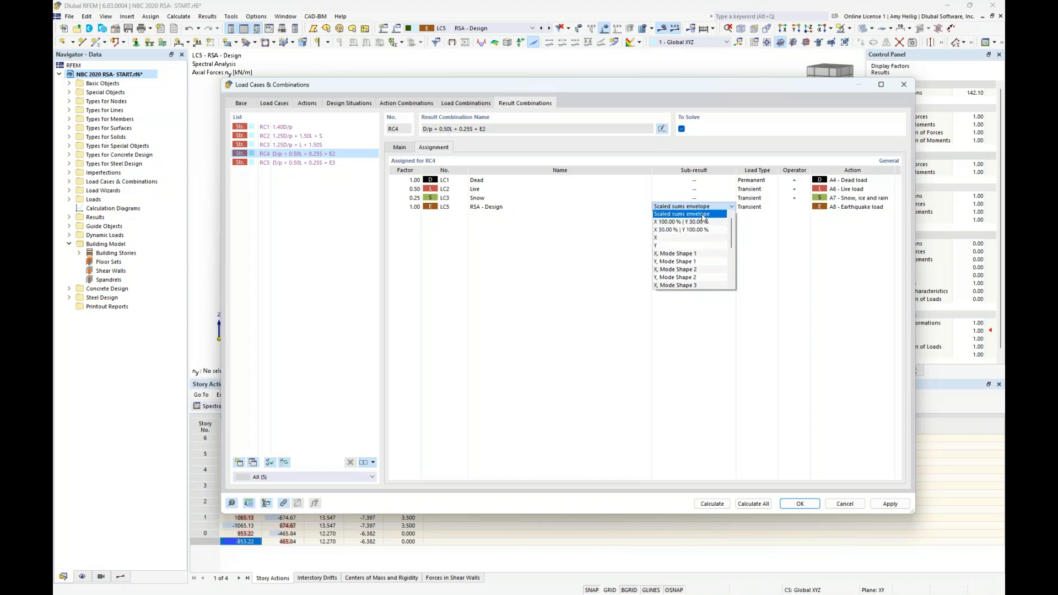
left_click(704, 215)
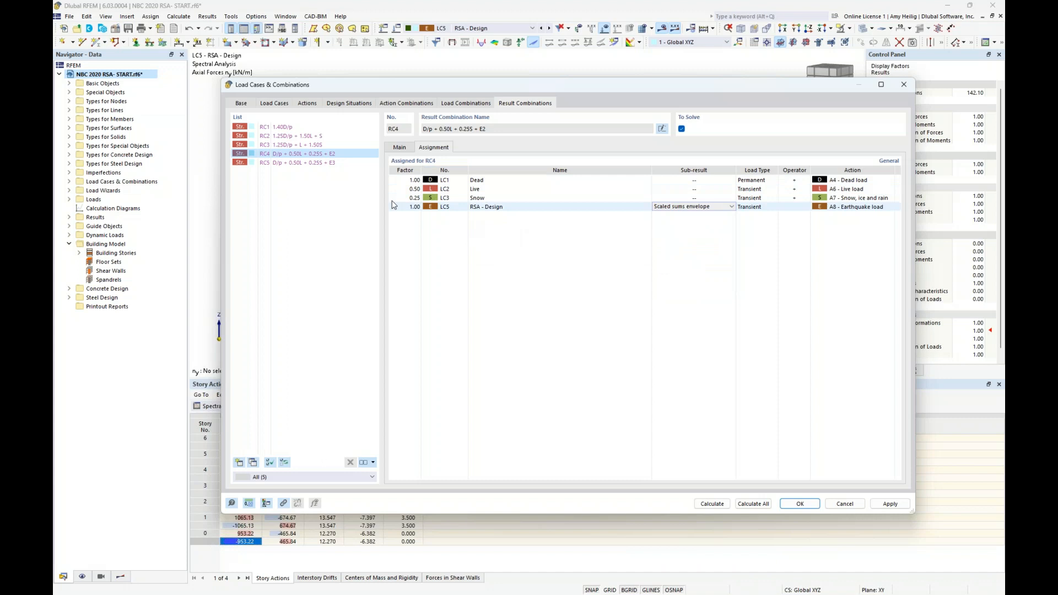
Examine the load cases assigned in result combination RC5 and the settings of its RSA - Elastic load case
left_click(321, 165)
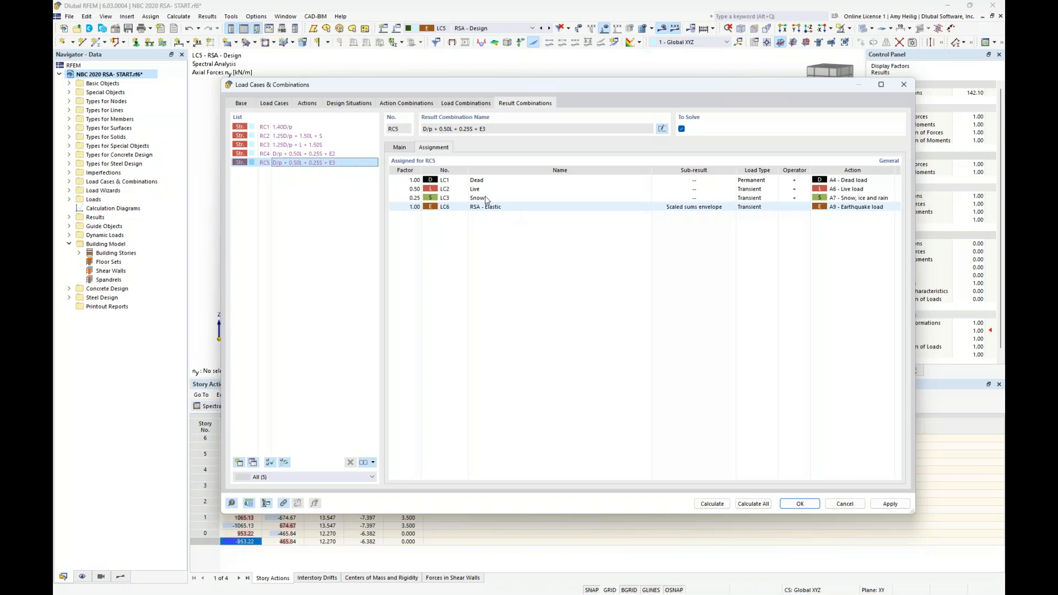
left_click(281, 104)
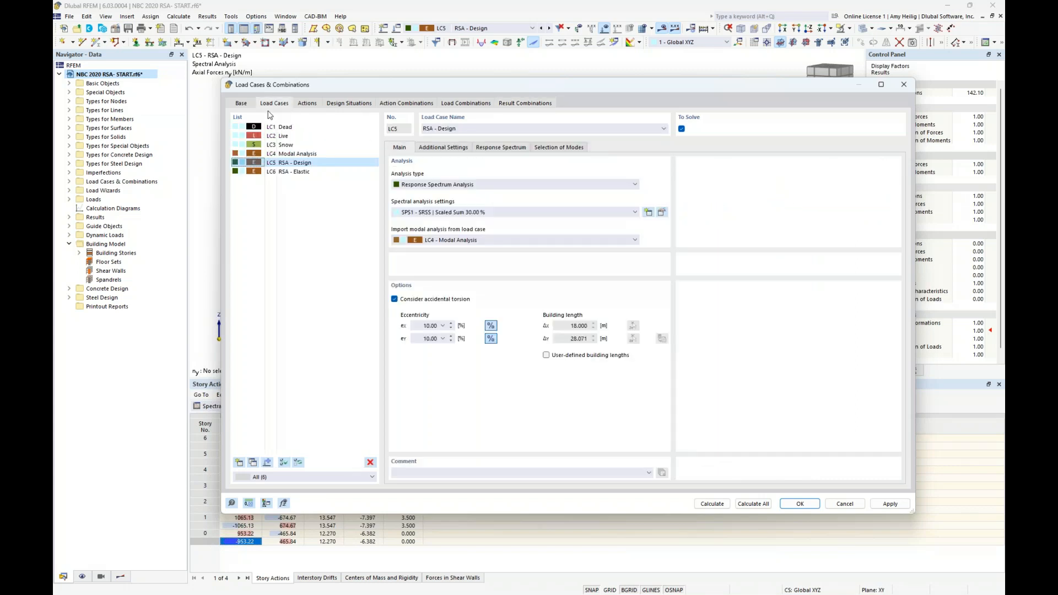
left_click(288, 173)
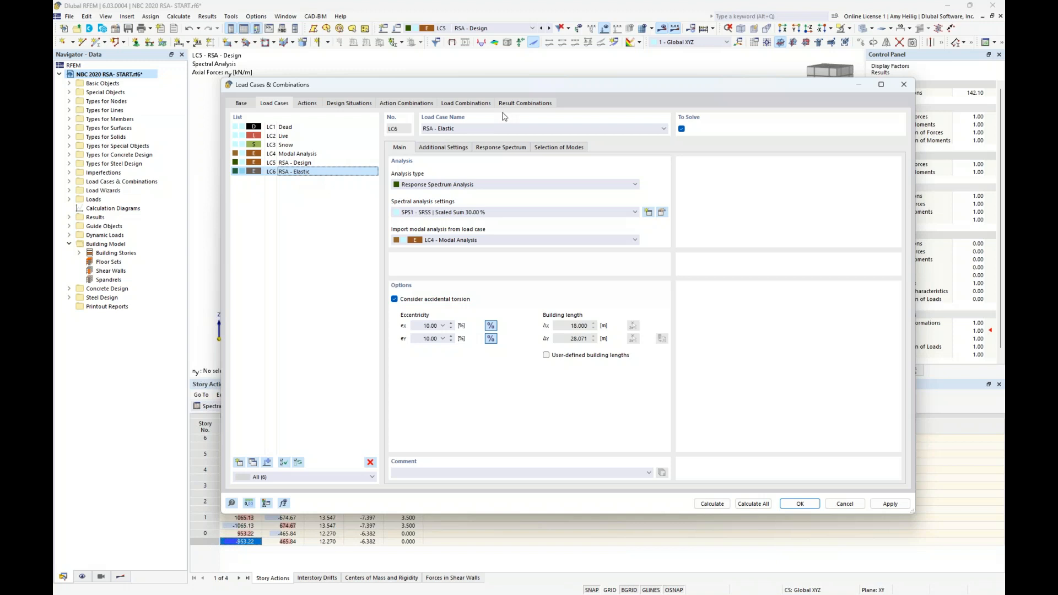
left_click(518, 104)
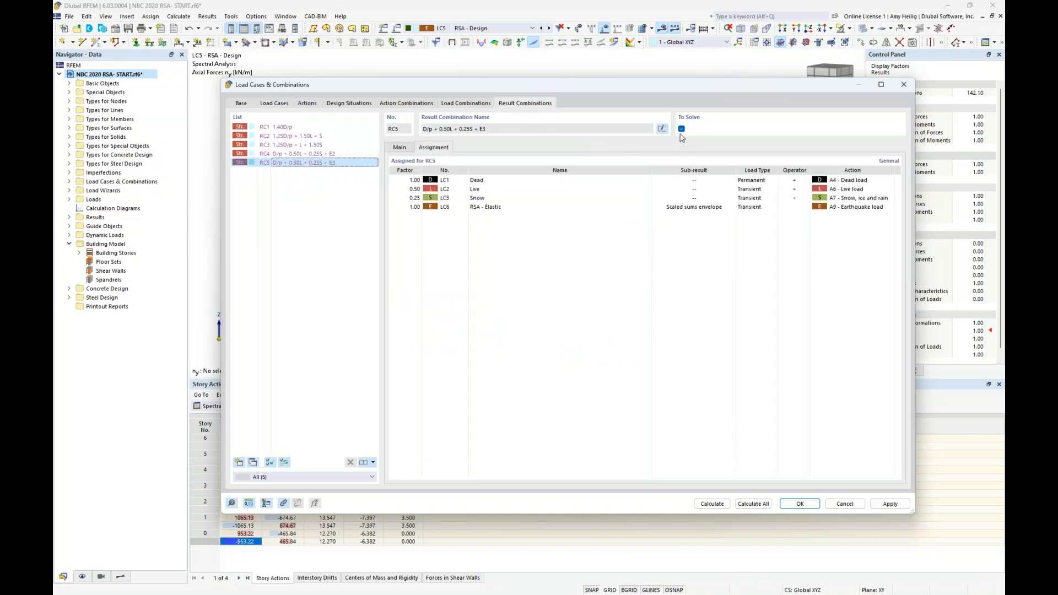
Deactivate earthquake action A9 containing the RSA - Elastic load case, and check the remaining result combination RC4
left_click(305, 105)
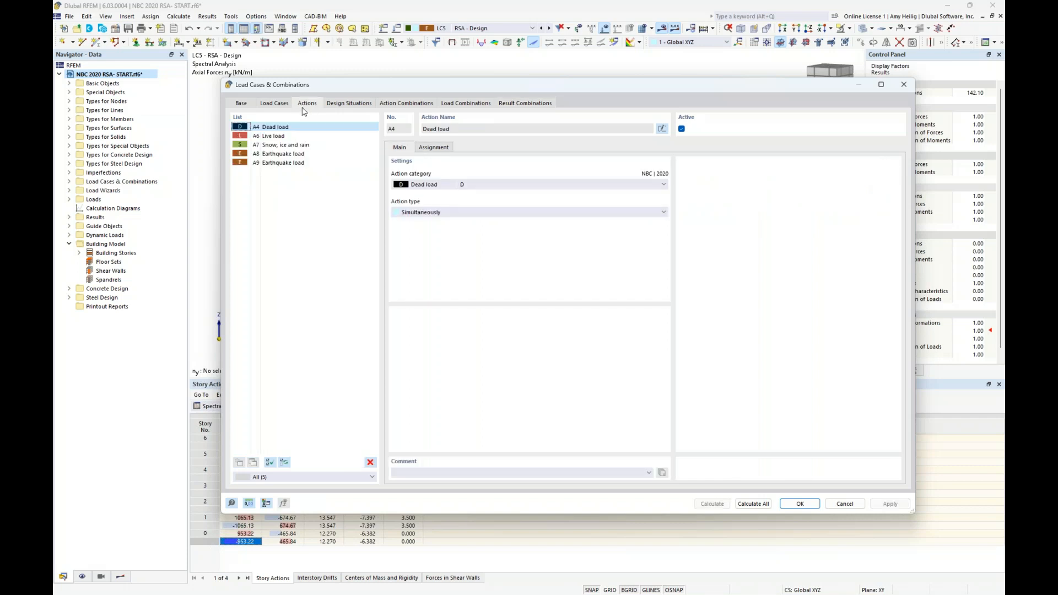
left_click(284, 164)
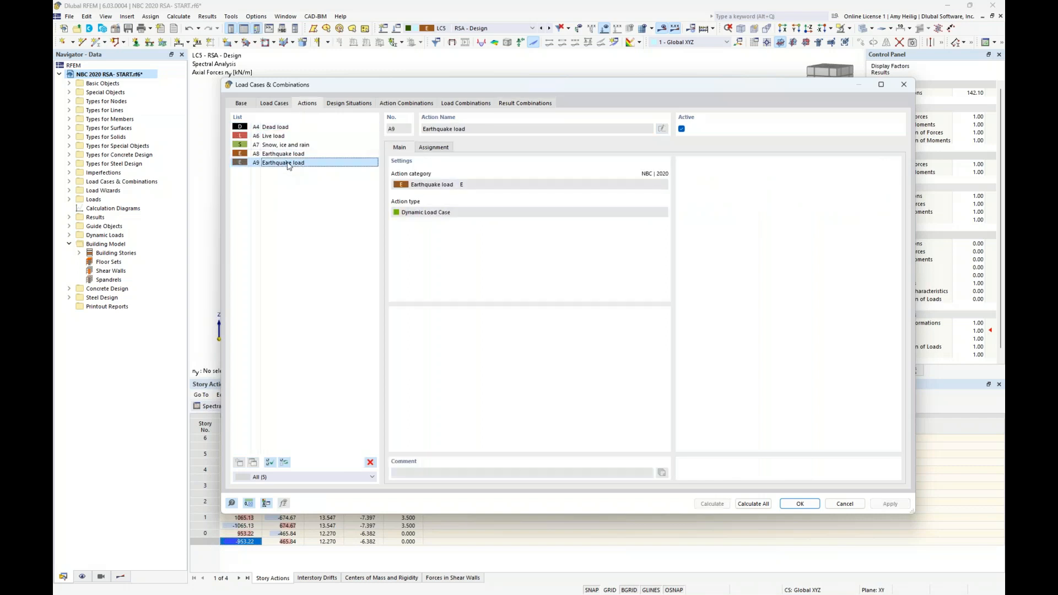
left_click(433, 147)
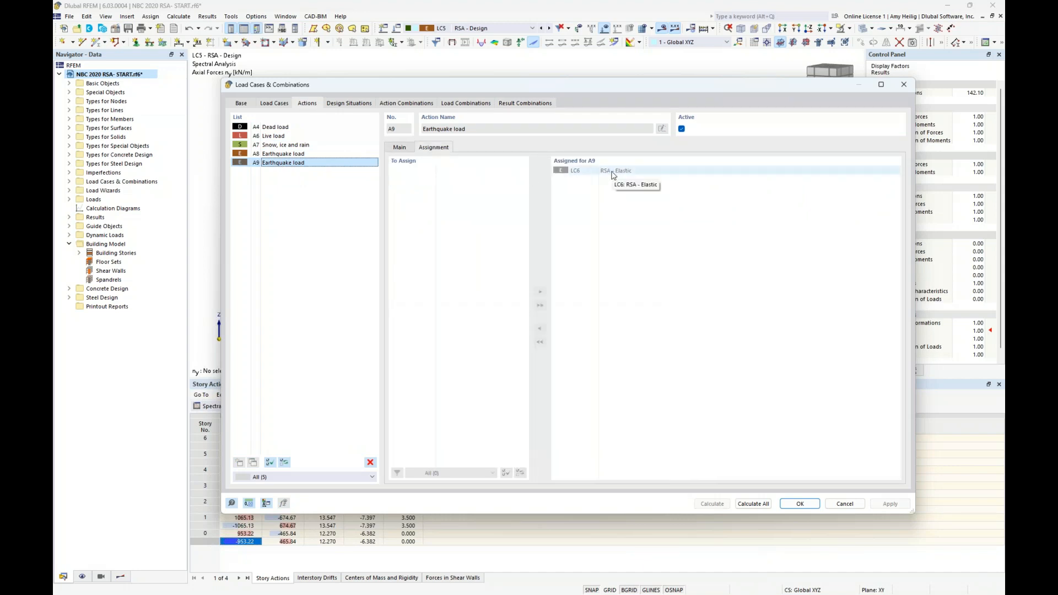
left_click(681, 129)
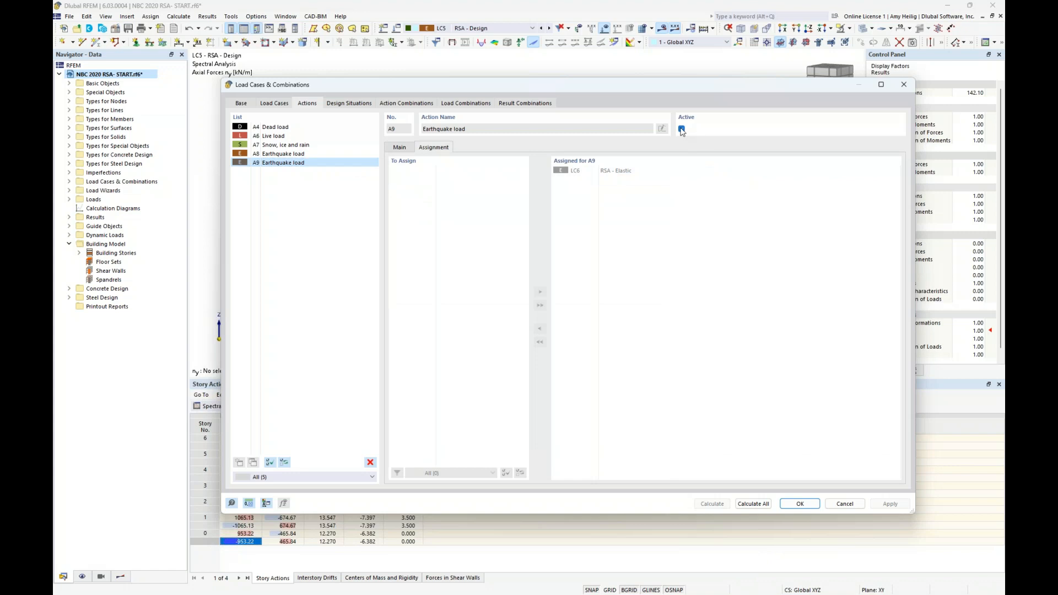
left_click(537, 104)
left_click(321, 156)
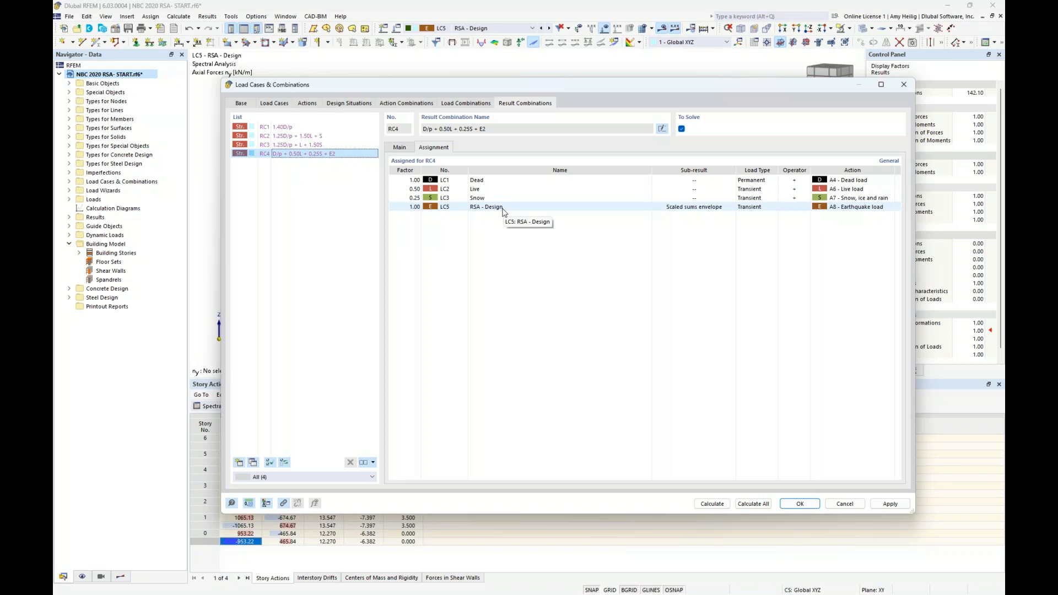
Review the Limit State of Serviceability design situation and its load combinations, and return to the result combinations
left_click(349, 103)
left_click(313, 137)
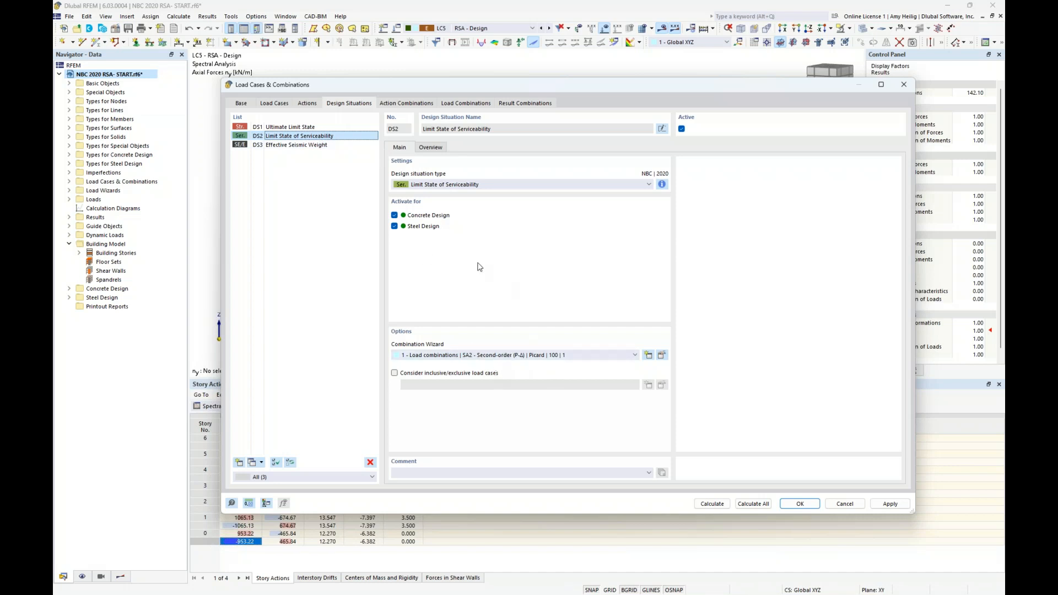
left_click(465, 104)
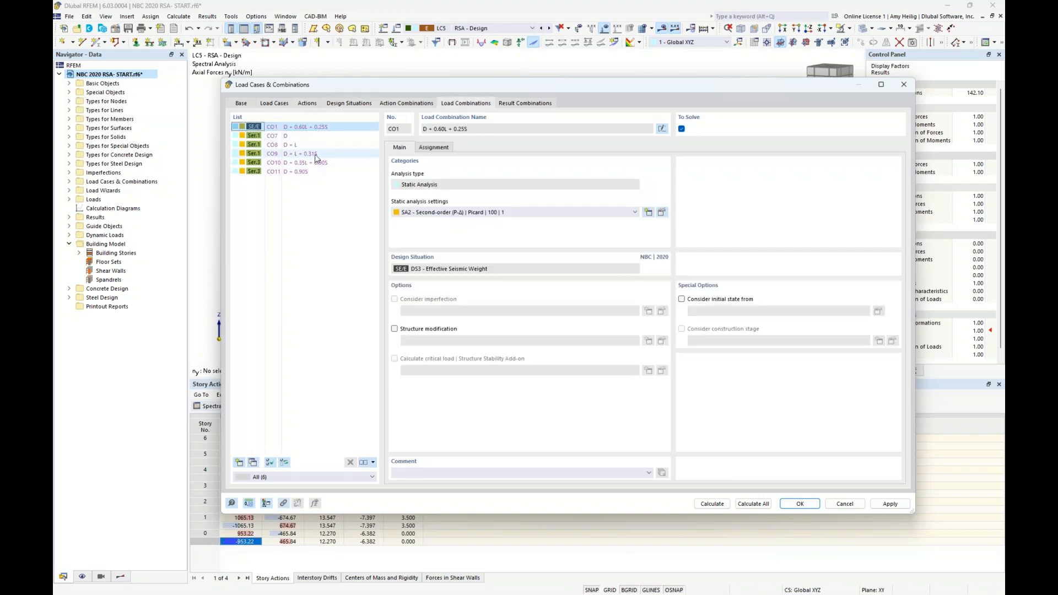
left_click(521, 106)
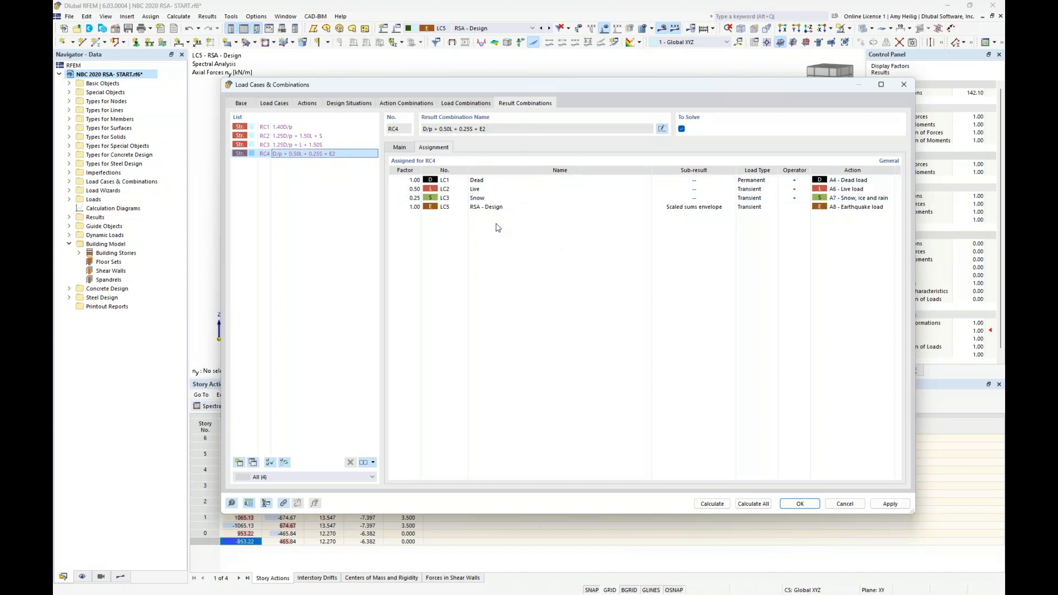
Switch to the PowerPoint slide show of NBC 2020 RSA in RFEM 6.pptx
key("super+Tab")
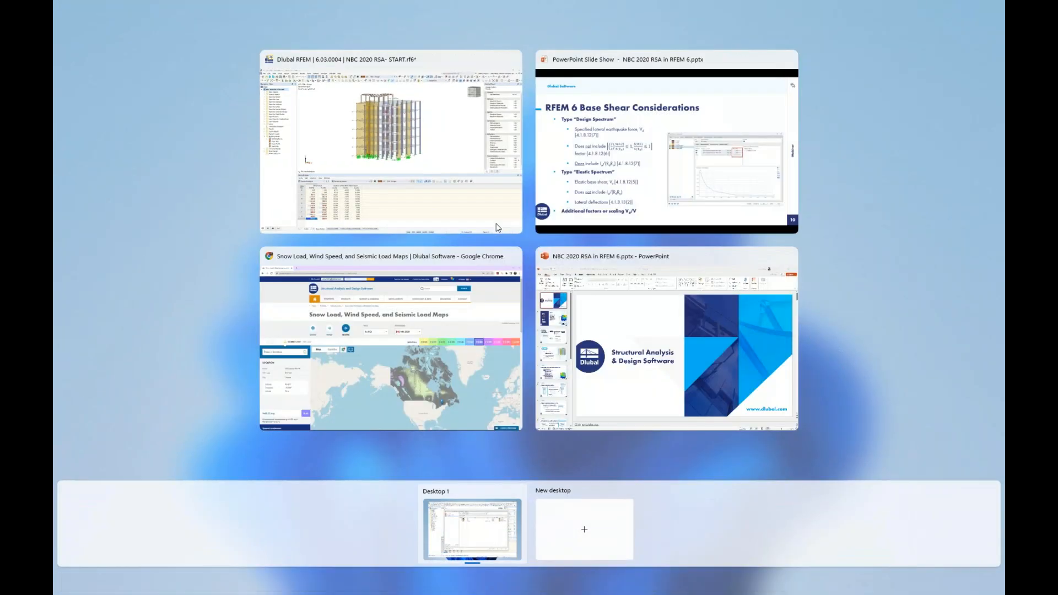
left_click(606, 181)
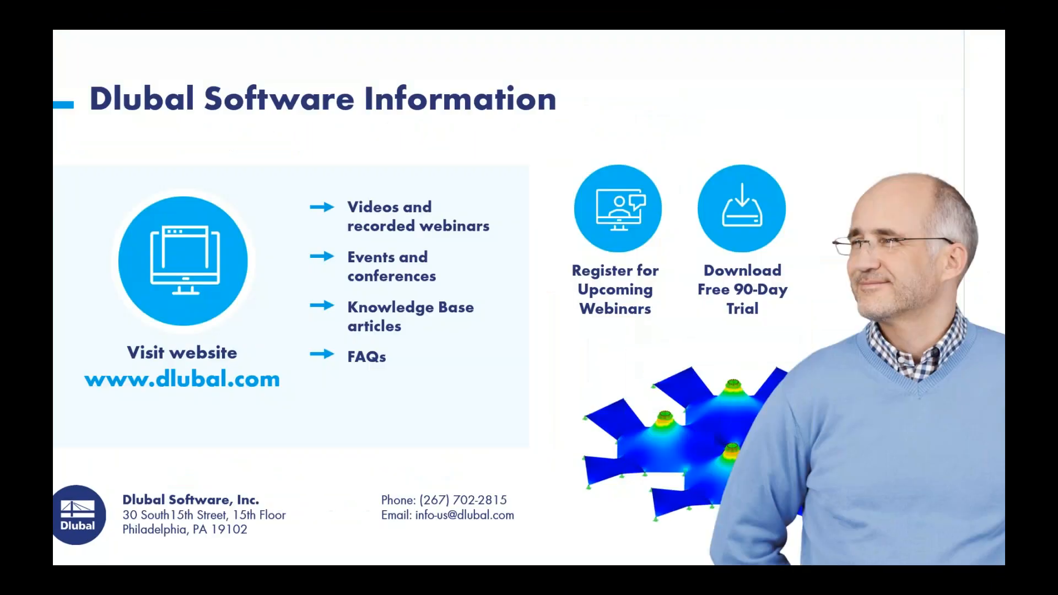